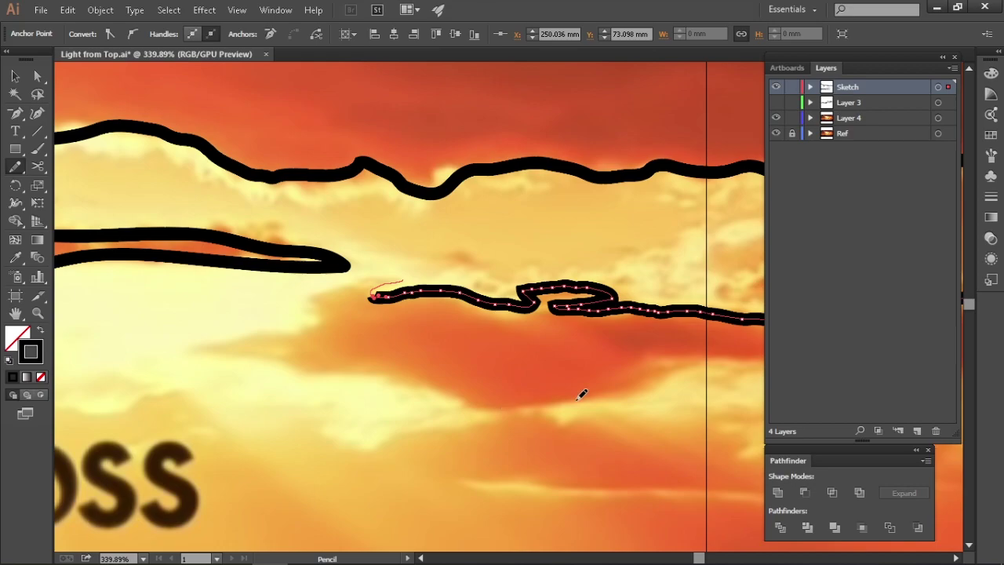
Set the stroke weight to 3 pt
scroll(482, 348, down, 5)
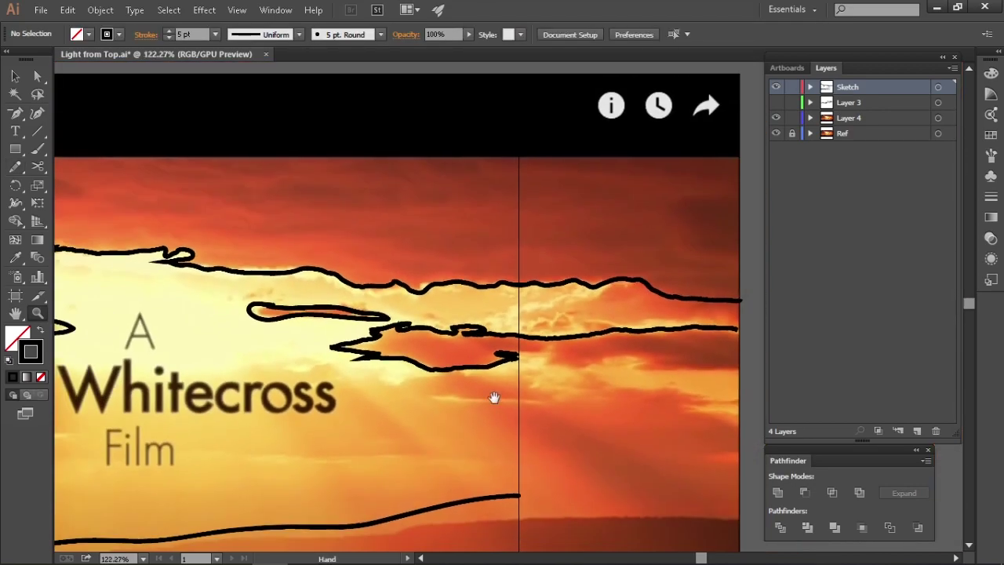
scroll(489, 332, up, 2)
key(v)
click(215, 34)
click(236, 131)
Zoom onto the cloud lines and redraw the middle cloud path's end with the Pencil
click(502, 382)
key(z)
mouse_move(501, 382)
mouse_down()
mouse_move(529, 346)
mouse_move(451, 341)
mouse_move(484, 348)
mouse_move(476, 265)
mouse_up()
key(v)
click(235, 316)
key(n)
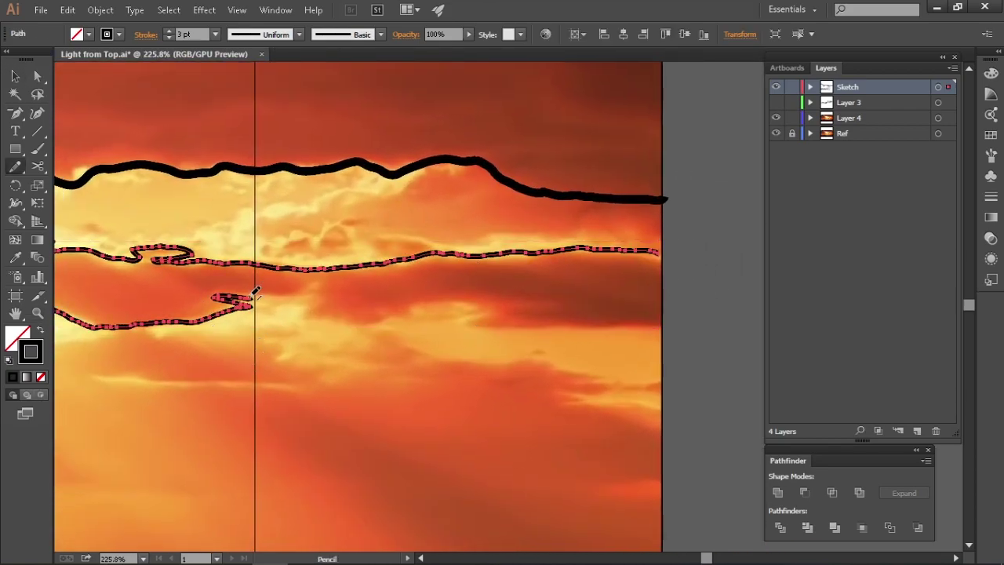
drag(284, 299, 259, 297)
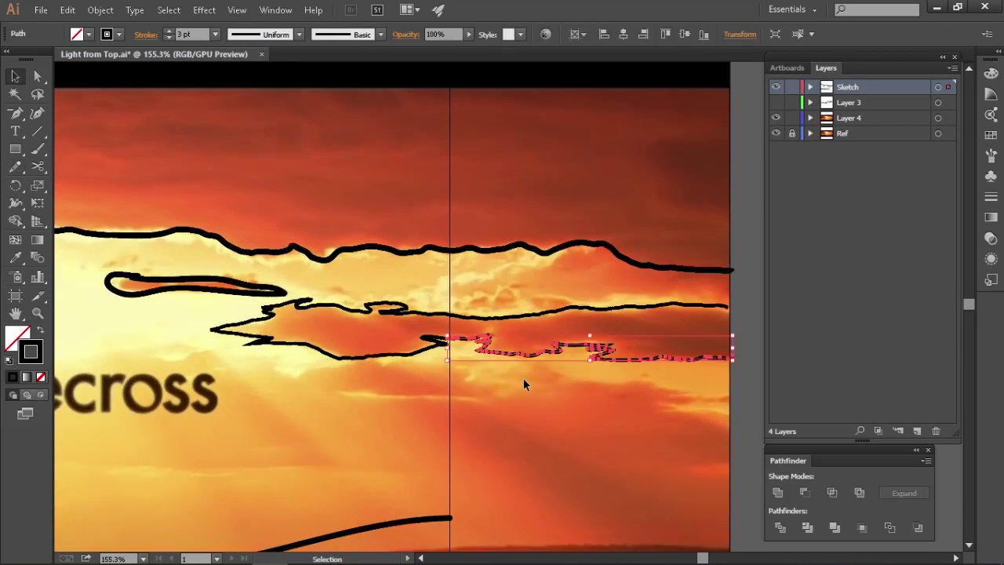
Zoom in on the lower wavy cloud outline and select its path
key(z)
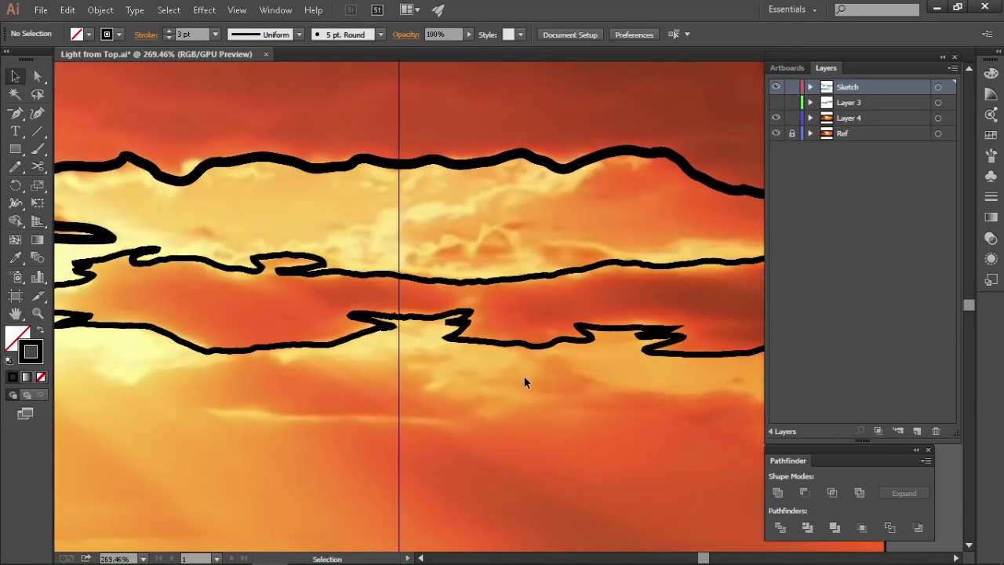
key(z)
alt+click(460, 385)
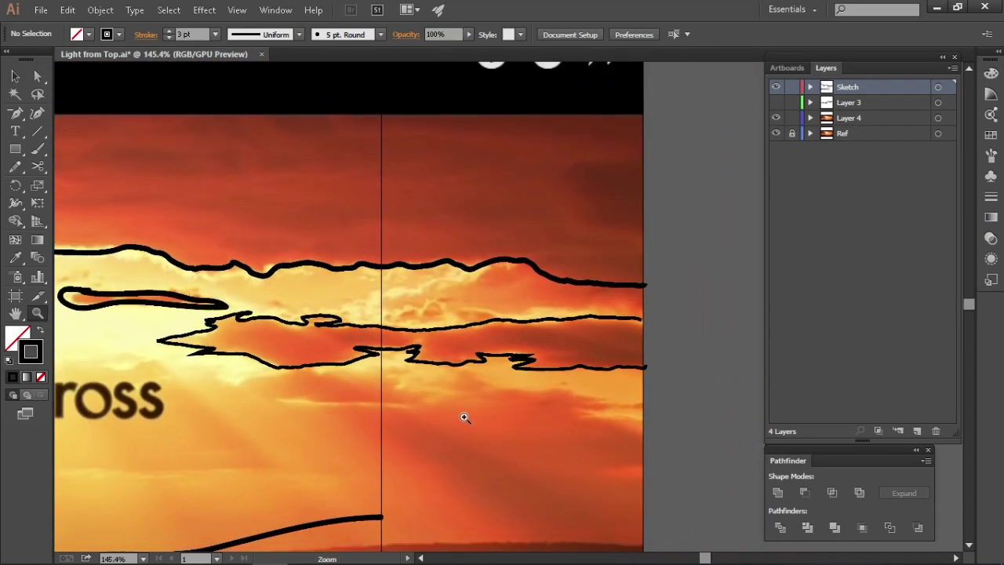
drag(400, 332, 439, 345)
key(v)
click(454, 375)
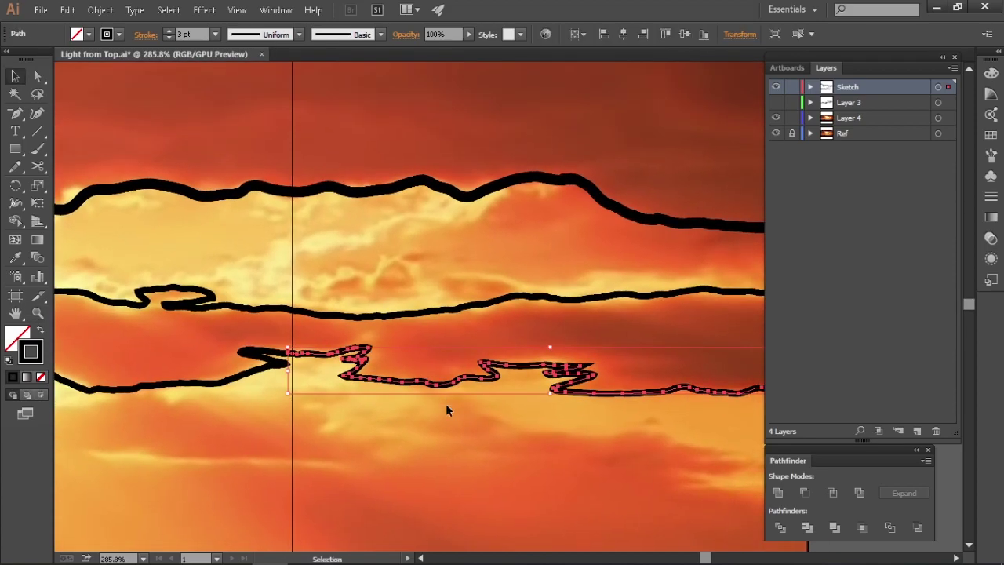
click(404, 416)
Inspect the cloud path ends close up, zoom out to the whole sketch, and show Layer 3
key(z)
click(314, 376)
key(v)
click(327, 375)
shift+click(222, 361)
click(338, 408)
key(z)
alt+click(377, 406)
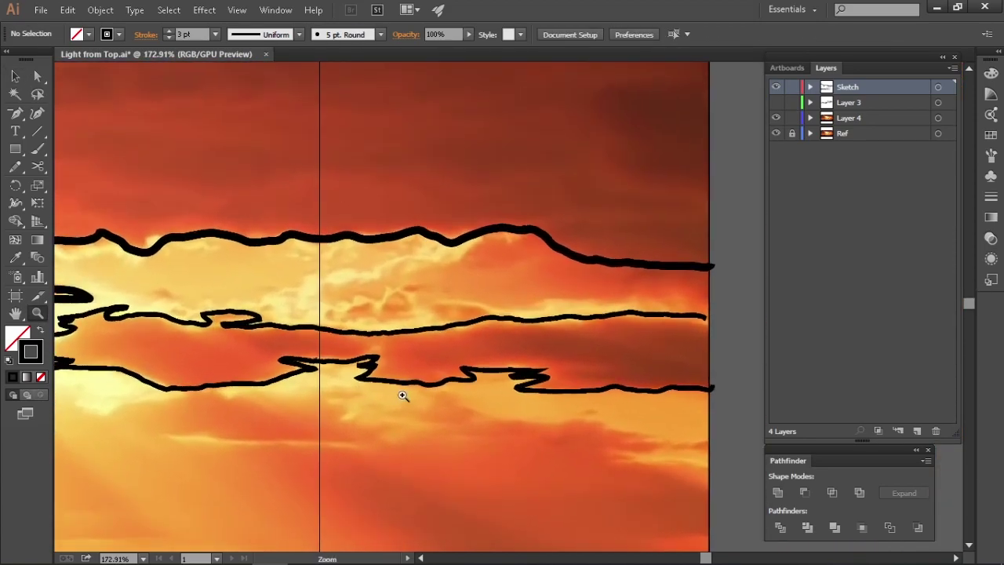
mouse_move(488, 407)
mouse_down()
mouse_move(426, 361)
mouse_move(421, 390)
mouse_move(595, 377)
mouse_up()
click(776, 102)
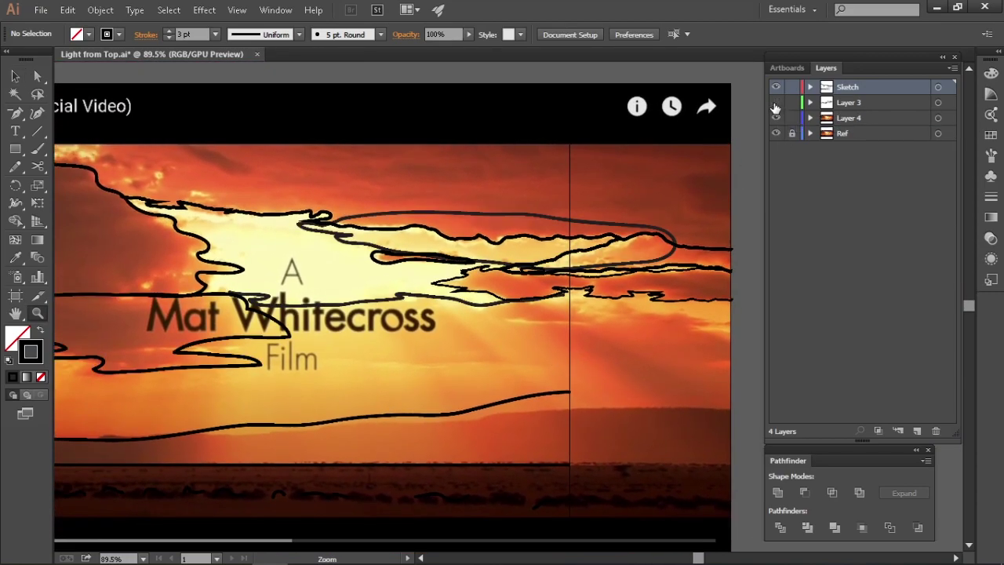
Toggle Layer 3's visibility to compare against the Sketch layer and make it active
click(775, 103)
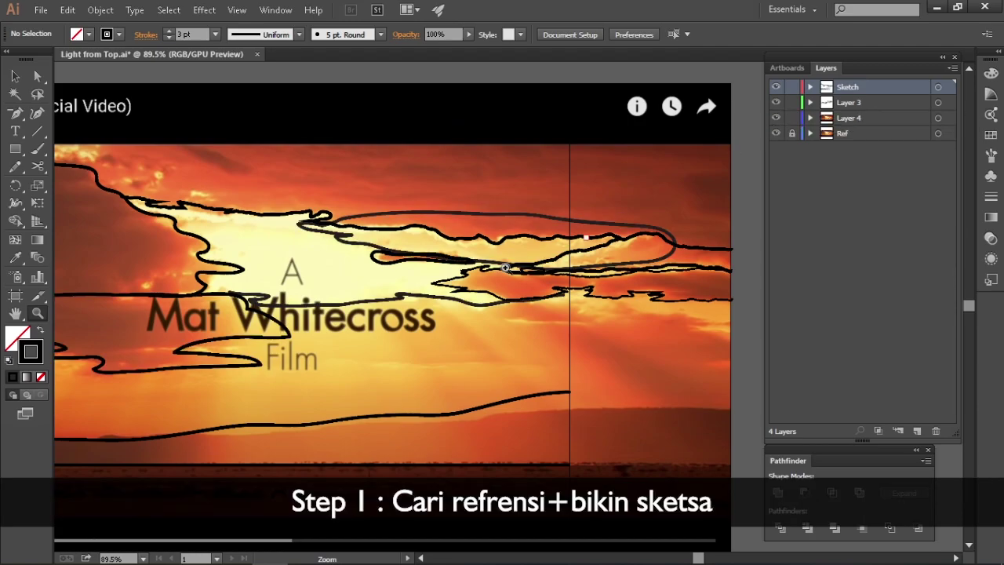
click(849, 103)
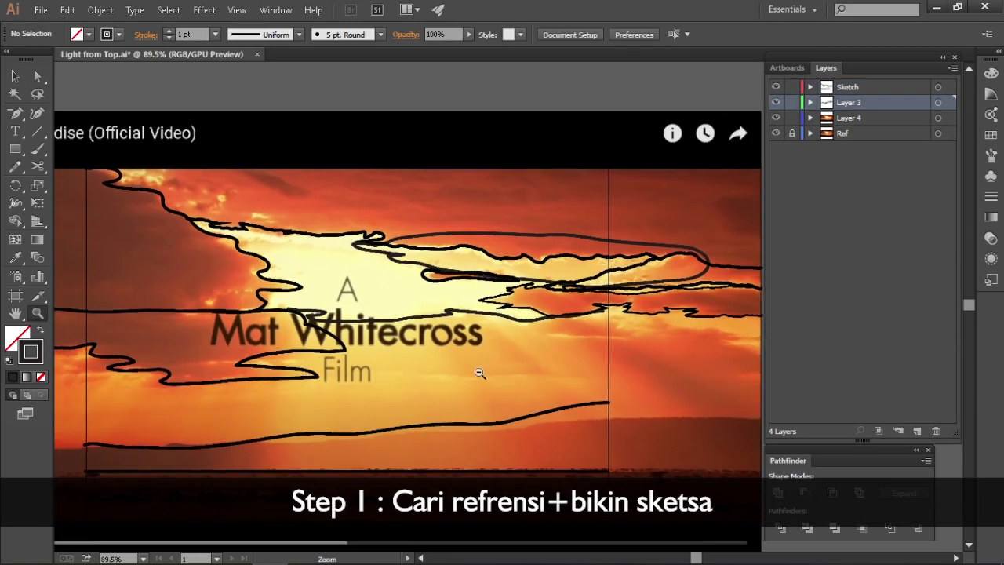
scroll(480, 373, down, 2)
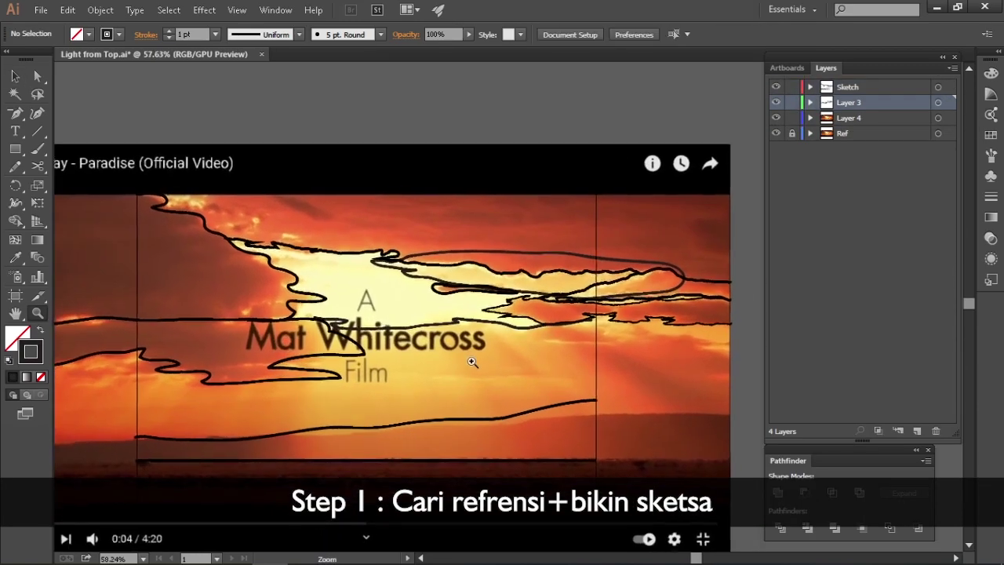
key(v)
click(776, 102)
click(776, 103)
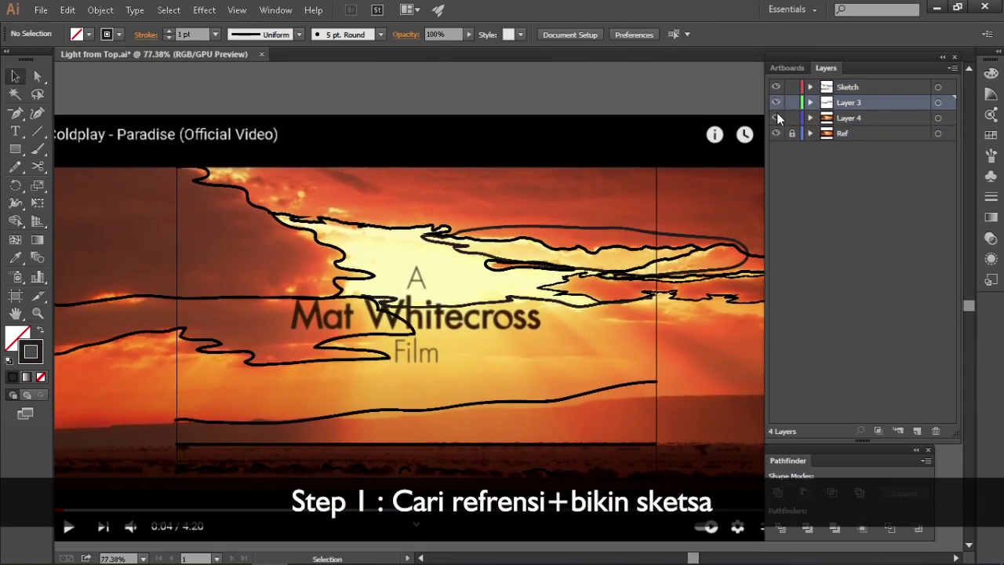
click(776, 117)
Locate and select the rough upper-left cloud path in the sketch
scroll(408, 298, up, 3)
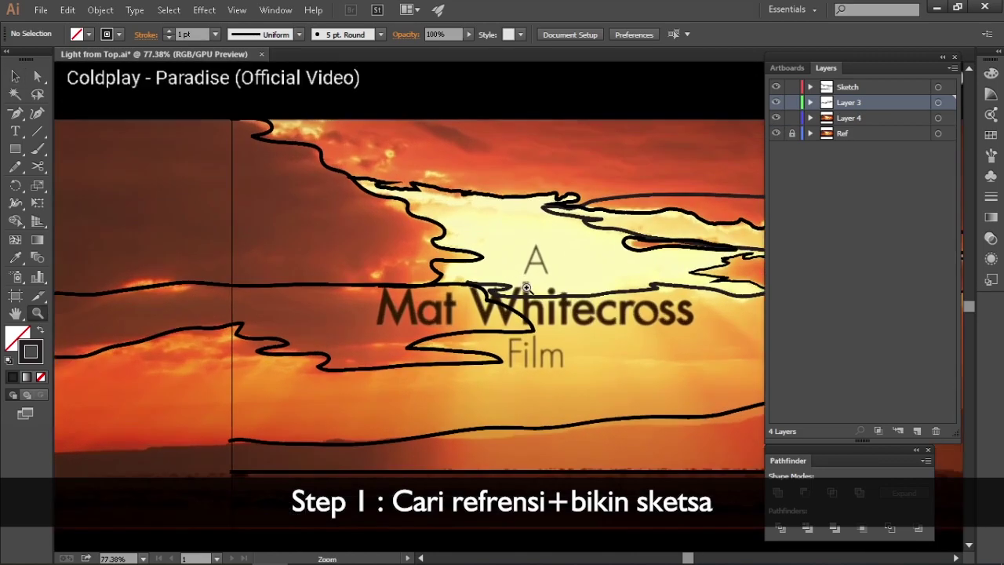
click(530, 284)
click(534, 259)
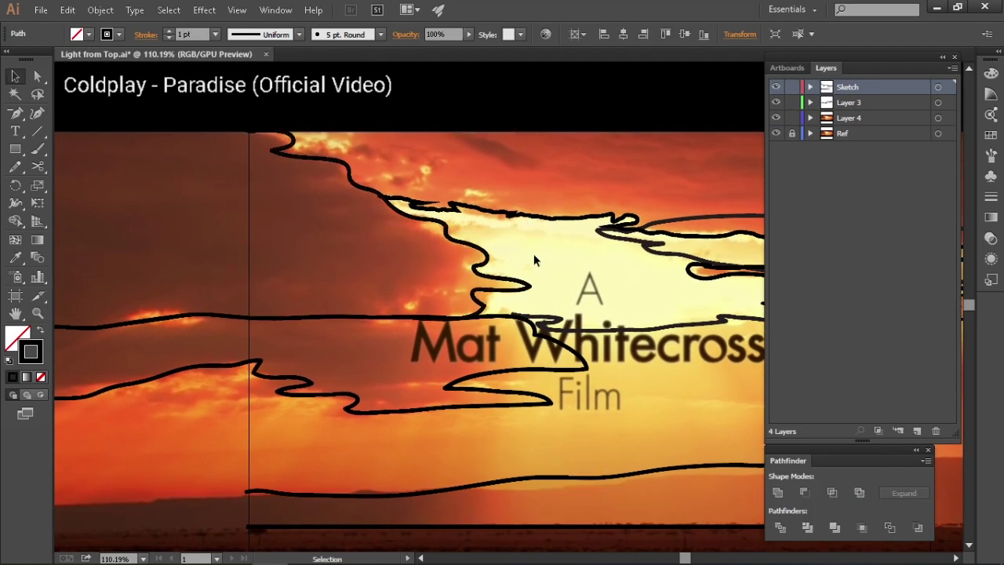
scroll(535, 255, up, 1)
scroll(534, 255, left, 2)
scroll(550, 265, down, 3)
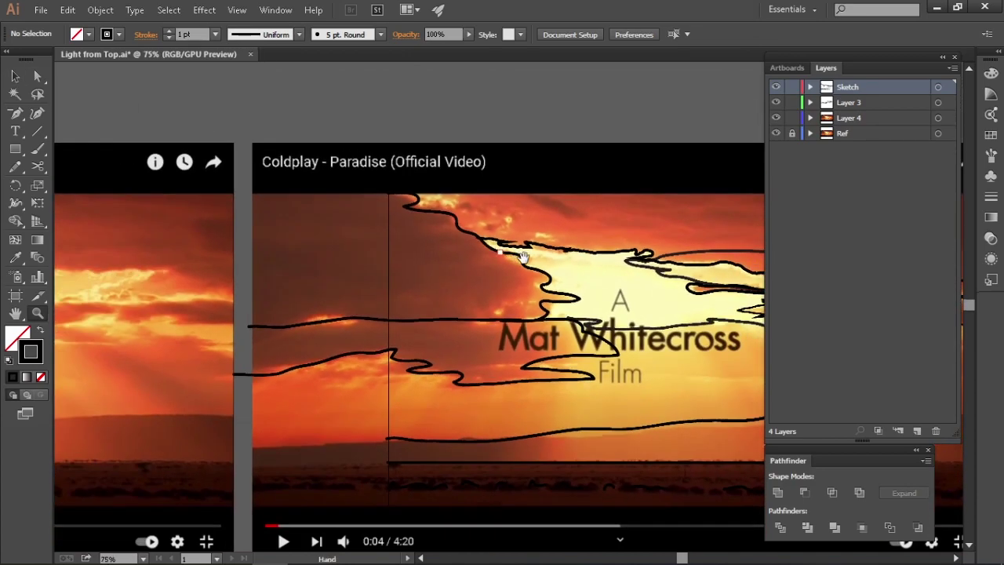
scroll(561, 283, up, 3)
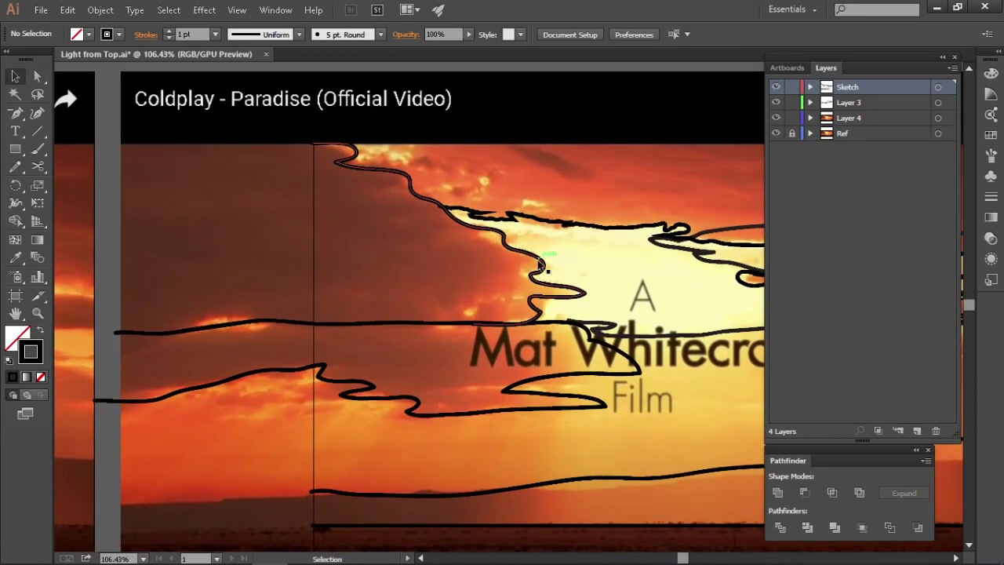
click(458, 325)
scroll(549, 271, down, 2)
scroll(555, 268, up, 3)
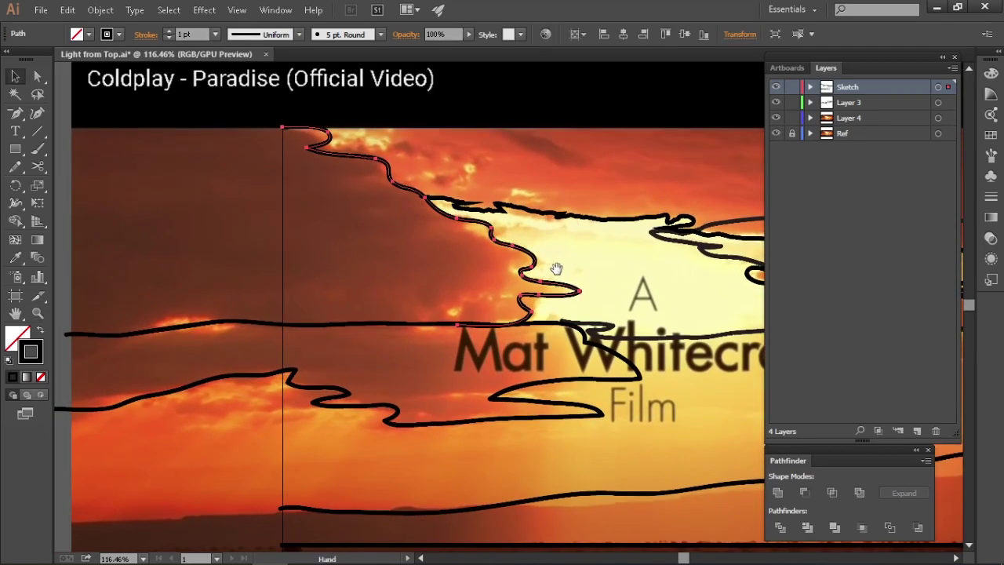
scroll(583, 274, up, 2)
Deselect all, reselect the upper-left cloud path, and delete it
key(ctrl+shift+a)
scroll(560, 307, down, 3)
key(v)
scroll(358, 318, down, 2)
scroll(392, 163, up, 1)
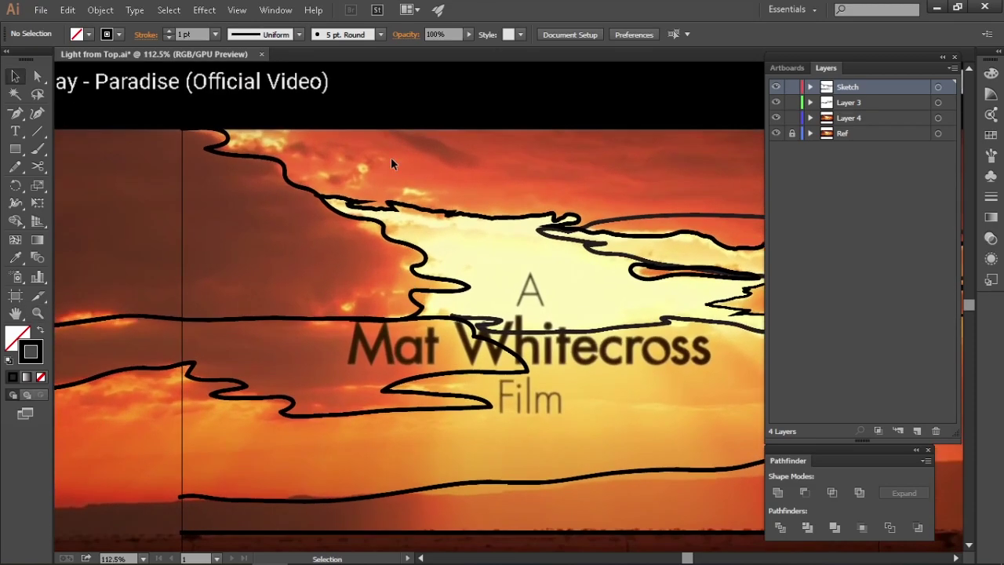
scroll(439, 253, down, 1)
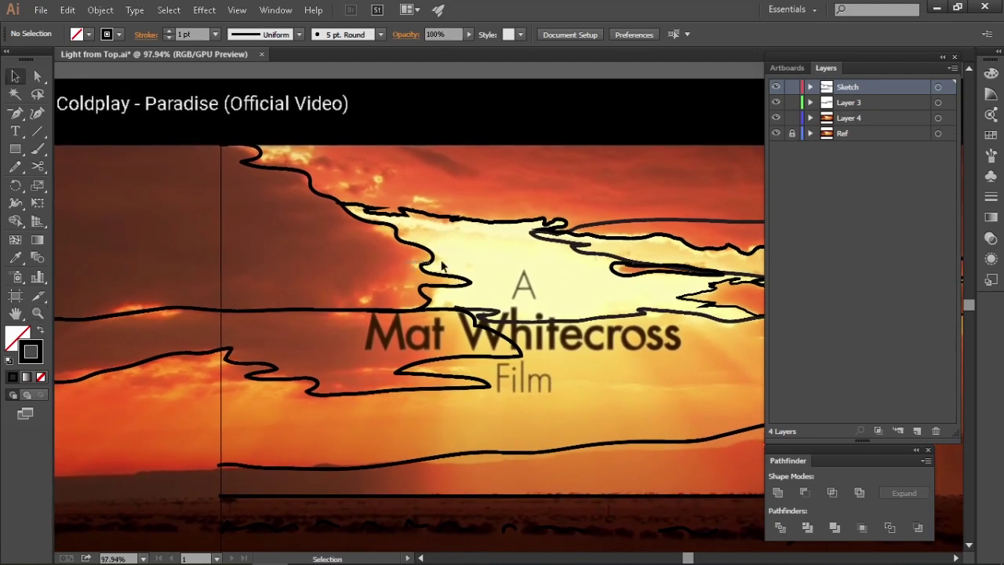
click(442, 274)
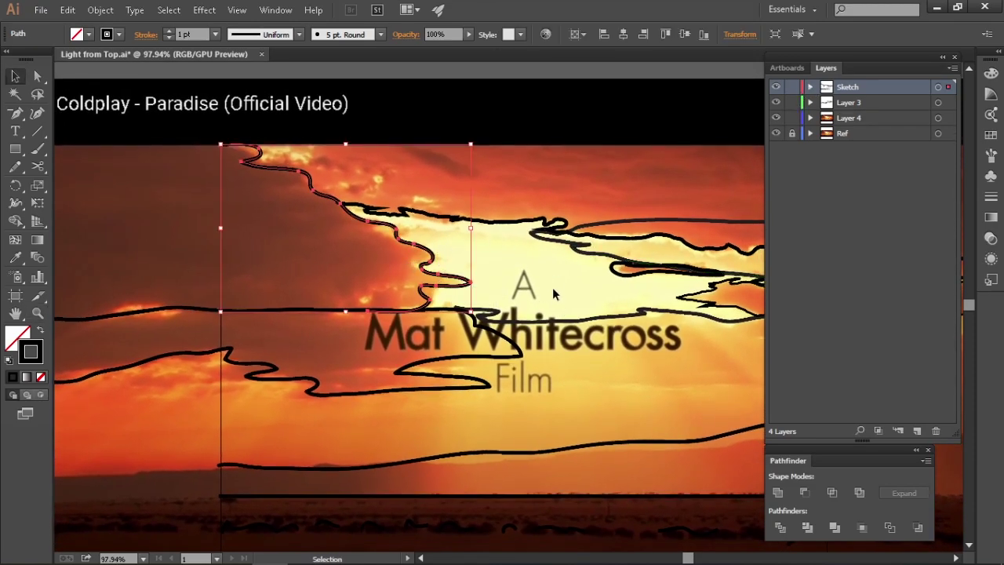
key(Delete)
key(n)
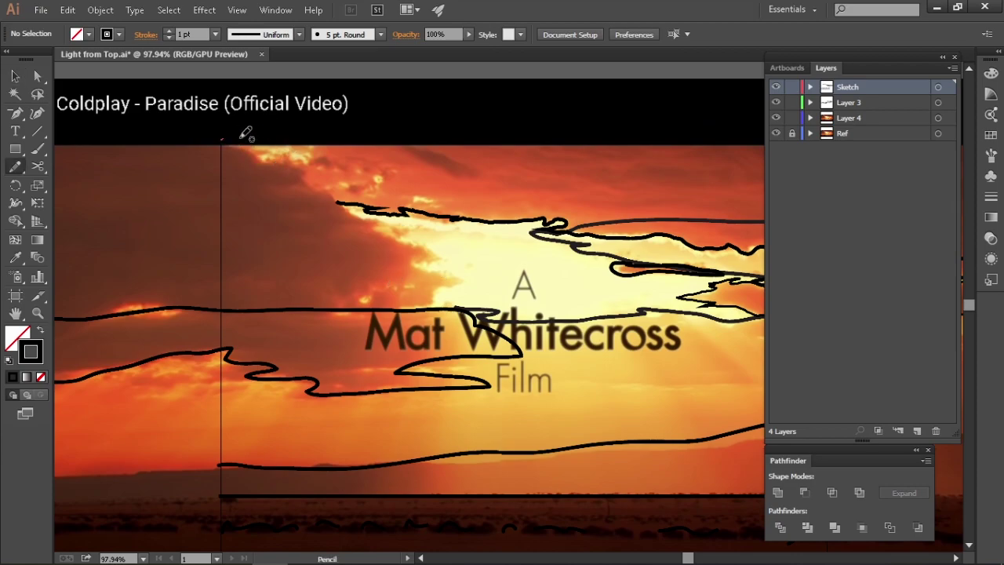
Trace a new upper-left cloud edge with the Pencil along the sunlit cloud boundary
drag(217, 140, 264, 146)
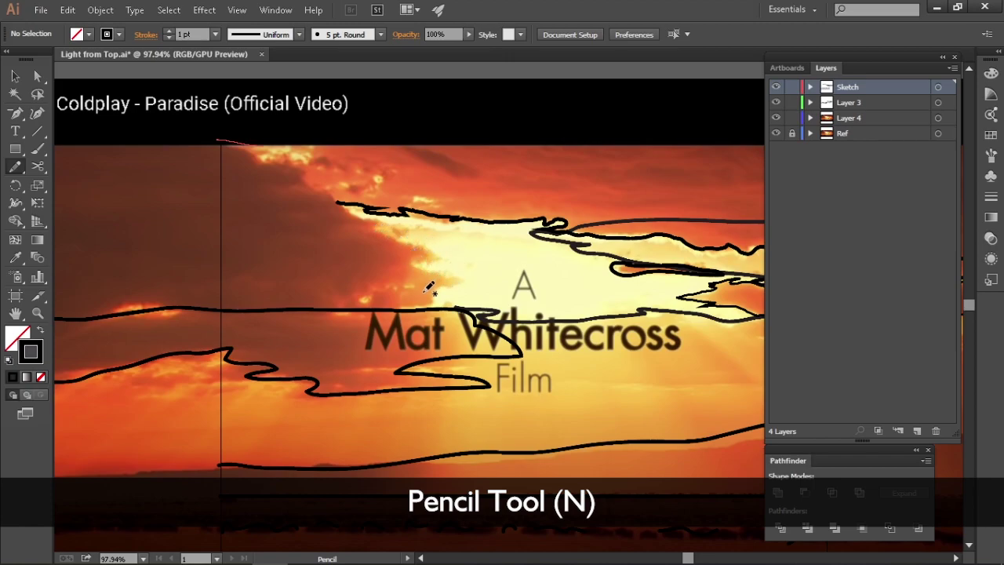
drag(379, 306, 469, 276)
key(v)
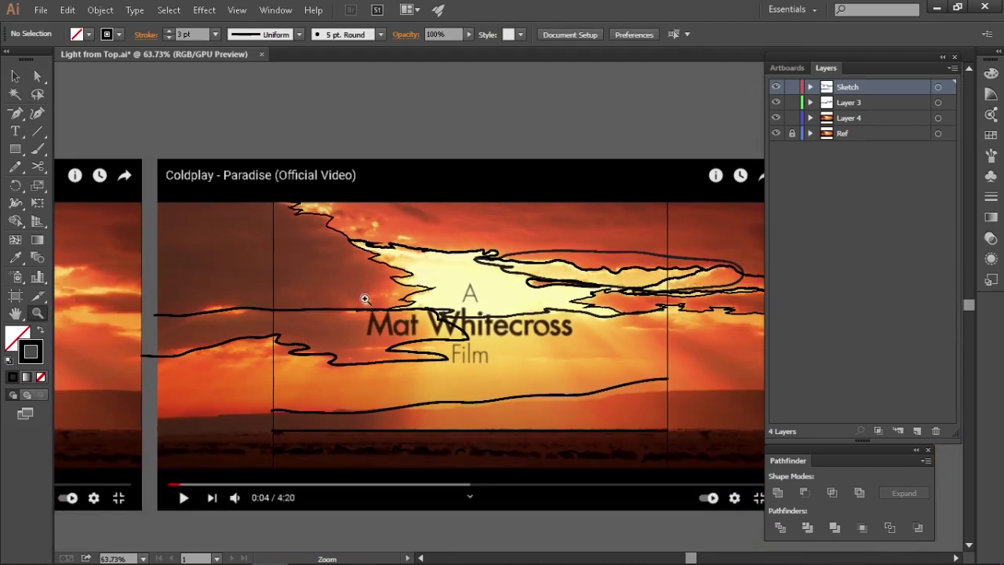
scroll(375, 230, up, 3)
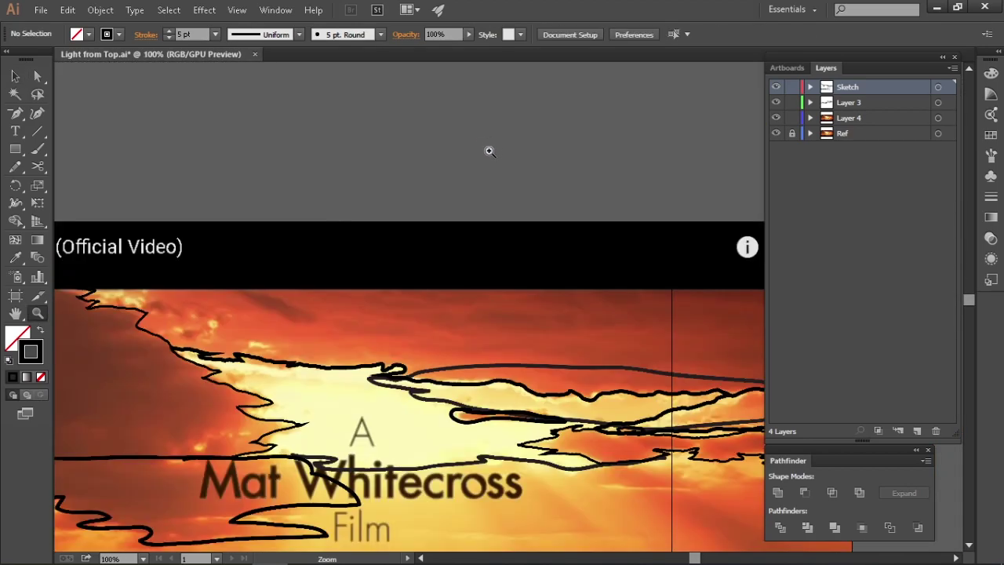
alt+click(457, 154)
click(428, 137)
scroll(374, 261, up, 3)
Refine the new cloud-edge path's anchor points with Direct Selection and Delete Anchor Point
key(a)
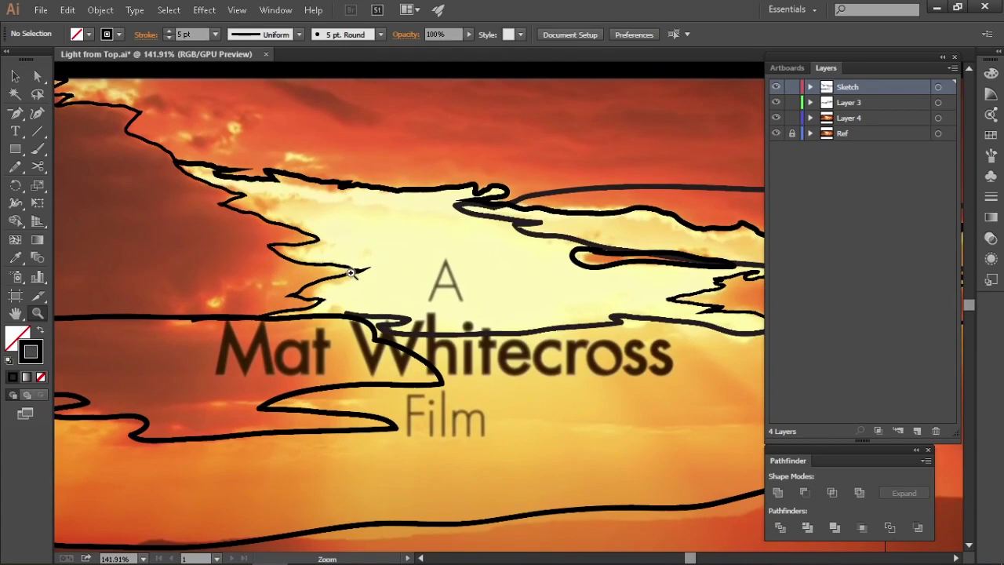
click(367, 269)
click(369, 284)
click(365, 271)
key(p)
scroll(327, 202, down, 6)
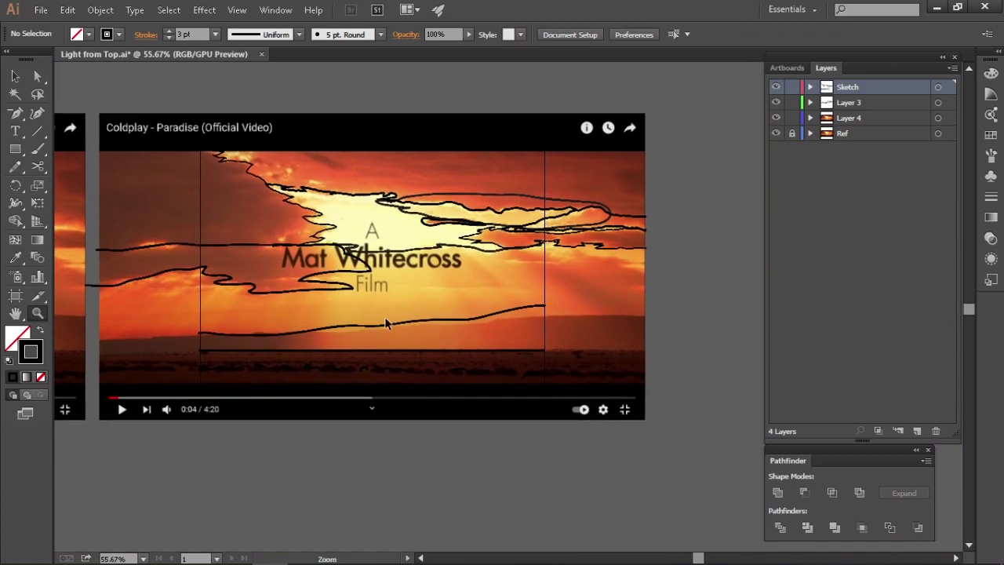
Nudge the lower path slightly down and left, then make Layer 3 active
key(v)
drag(338, 299, 332, 305)
click(346, 334)
key(z)
scroll(364, 306, up, 4)
scroll(363, 305, down, 2)
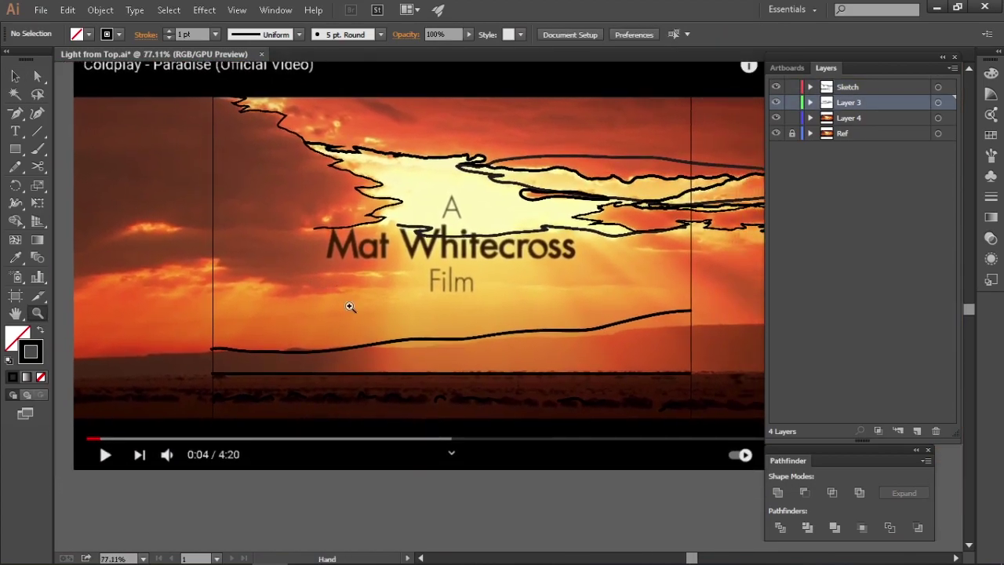
key(v)
scroll(291, 303, up, 1)
scroll(290, 302, right, 1)
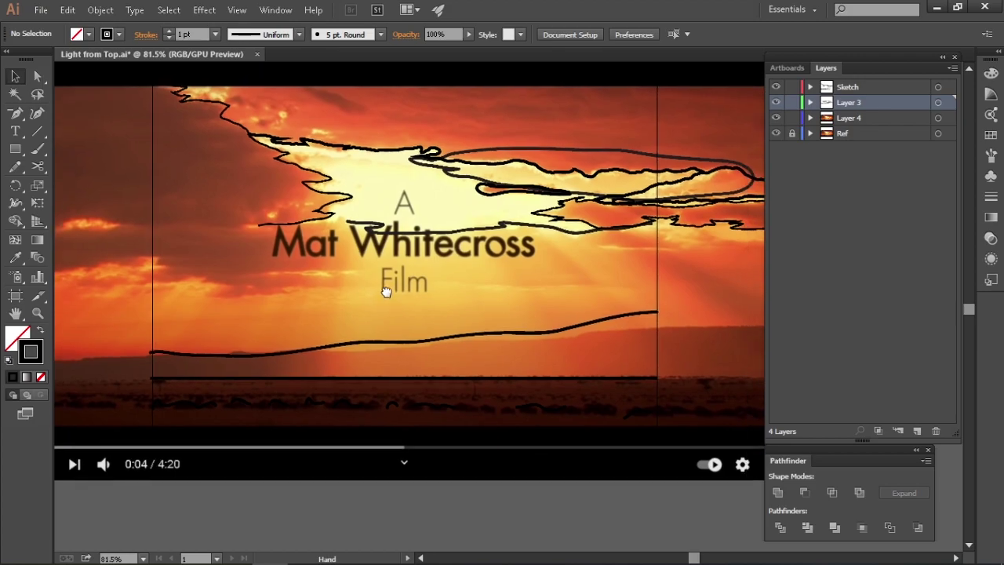
scroll(362, 300, left, 1)
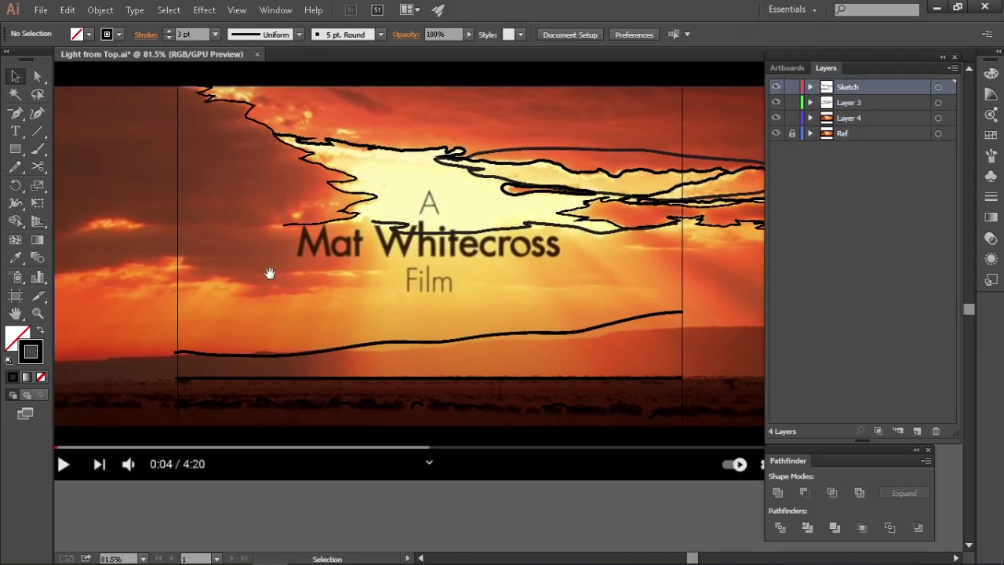
scroll(269, 274, up, 1)
Draw a short horizontal pencil cloud line across the sky and select it
key(n)
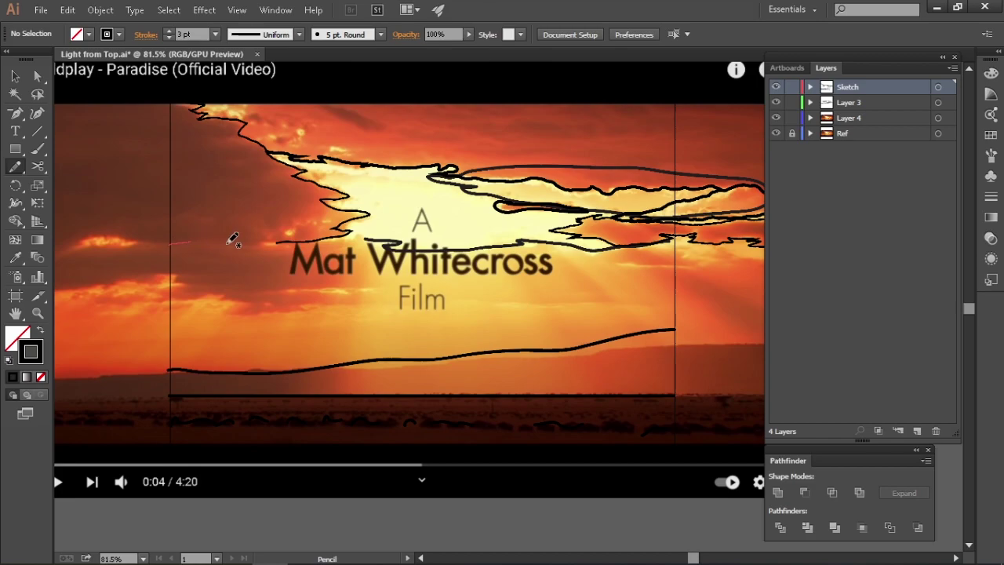
drag(375, 240, 384, 242)
key(v)
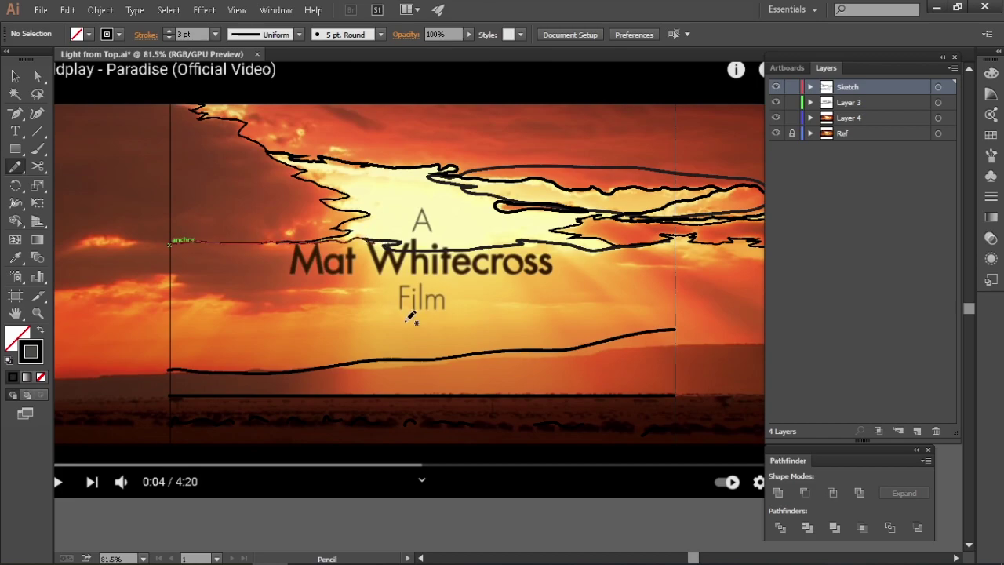
scroll(431, 321, up, 2)
scroll(478, 322, down, 2)
scroll(526, 282, up, 3)
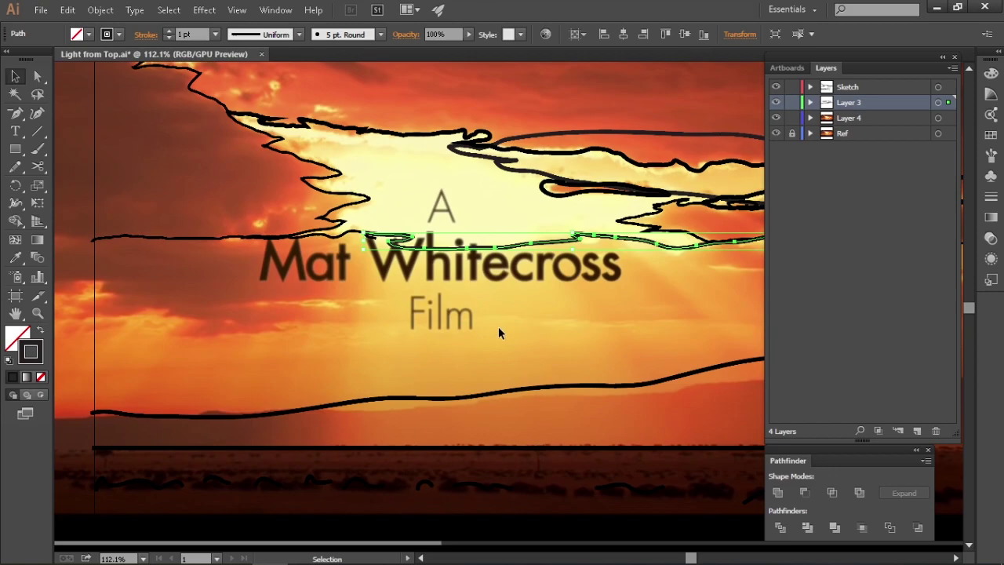
scroll(390, 277, up, 1)
click(353, 228)
scroll(353, 228, down, 2)
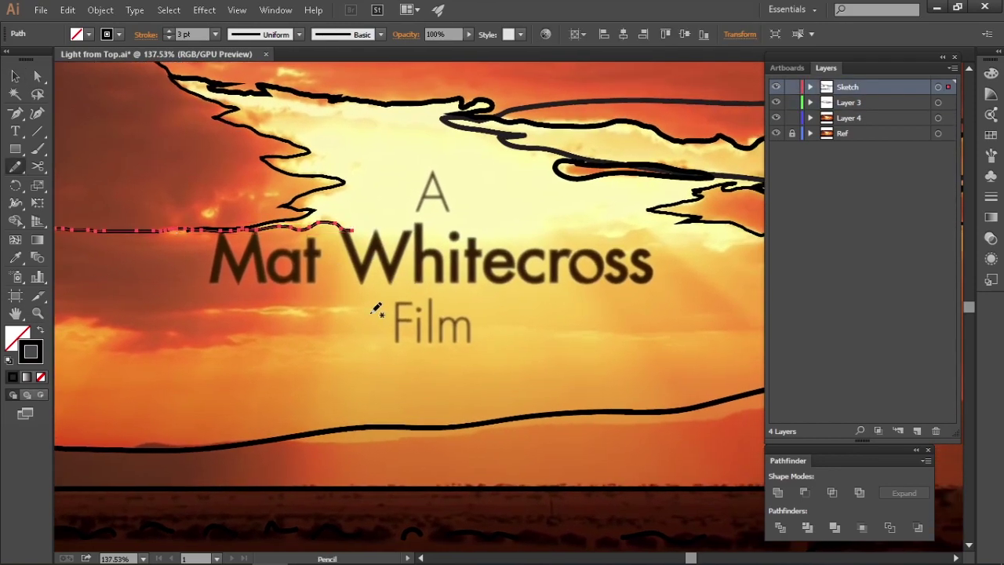
Zoom out to view the whole cloud and make Layer 3 the active layer
key(n)
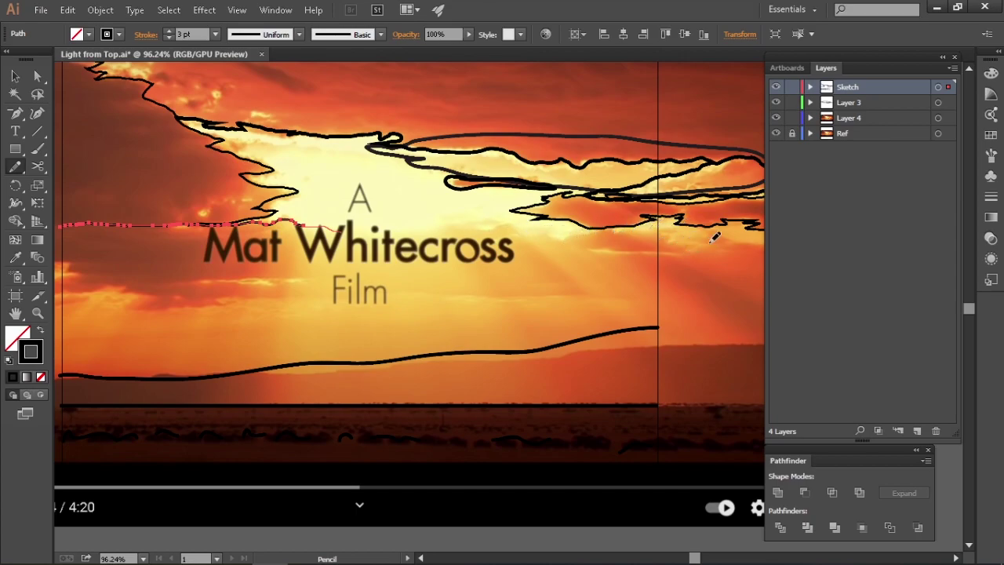
key(z)
mouse_move(573, 264)
mouse_down()
mouse_move(444, 332)
mouse_move(309, 292)
mouse_move(339, 325)
mouse_up()
key(v)
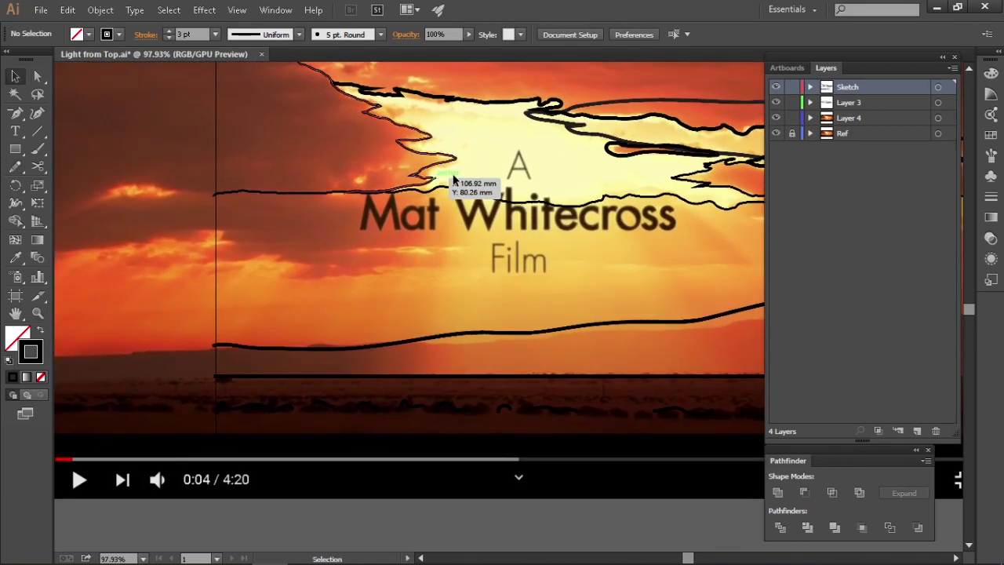
click(667, 199)
key(z)
drag(353, 296, 597, 235)
key(v)
Remove the cloud outline's end-hook anchor and redraw its right end further right with the Pencil
click(544, 212)
key(minus)
click(547, 209)
key(v)
click(543, 282)
key(ctrl+z)
key(n)
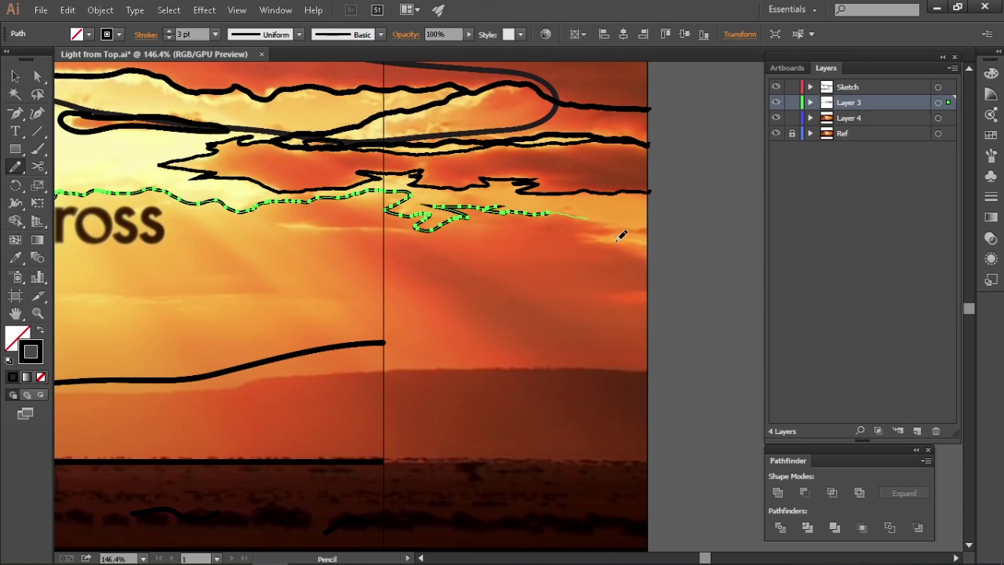
ctrl+click(654, 251)
mouse_move(654, 251)
mouse_down()
mouse_move(592, 301)
mouse_move(498, 341)
mouse_move(398, 325)
mouse_move(352, 337)
mouse_move(397, 348)
mouse_move(356, 361)
mouse_up()
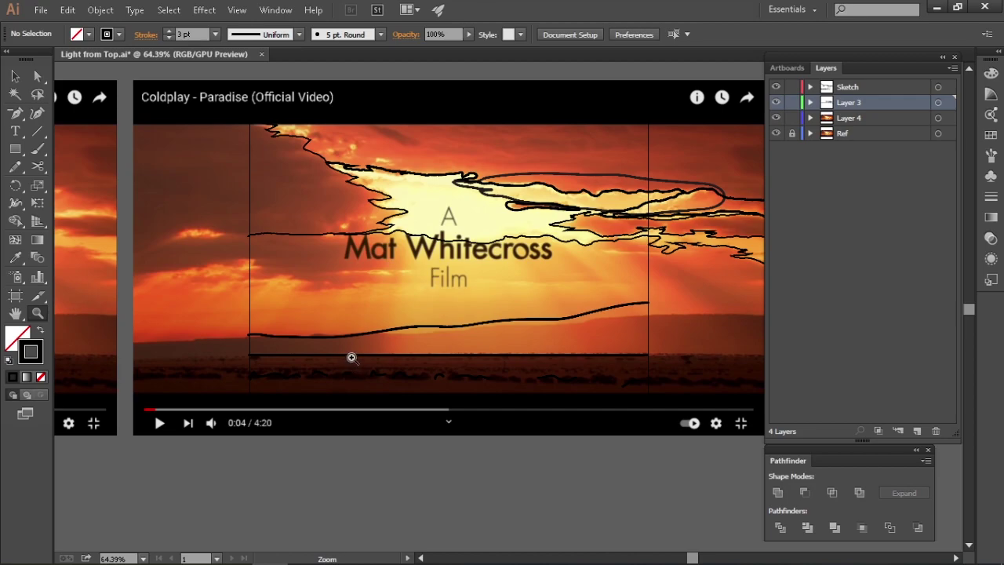
Zoom into the sketch and undo a stray vertical stroke drawn above the horizon
mouse_move(297, 320)
mouse_down()
mouse_move(321, 299)
mouse_move(342, 314)
mouse_move(314, 321)
mouse_move(334, 332)
mouse_move(305, 330)
mouse_up()
key(n)
key(alt+Tab)
key(alt+Tab)
key(alt+Tab)
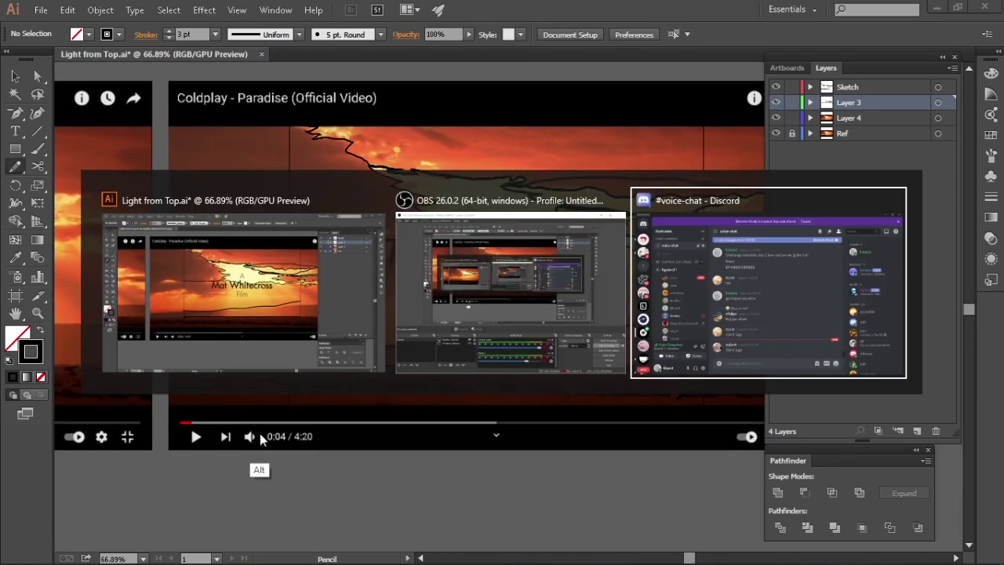
key(z)
mouse_move(314, 298)
mouse_down()
mouse_move(360, 304)
mouse_move(352, 312)
mouse_up()
scroll(360, 304, down, 2)
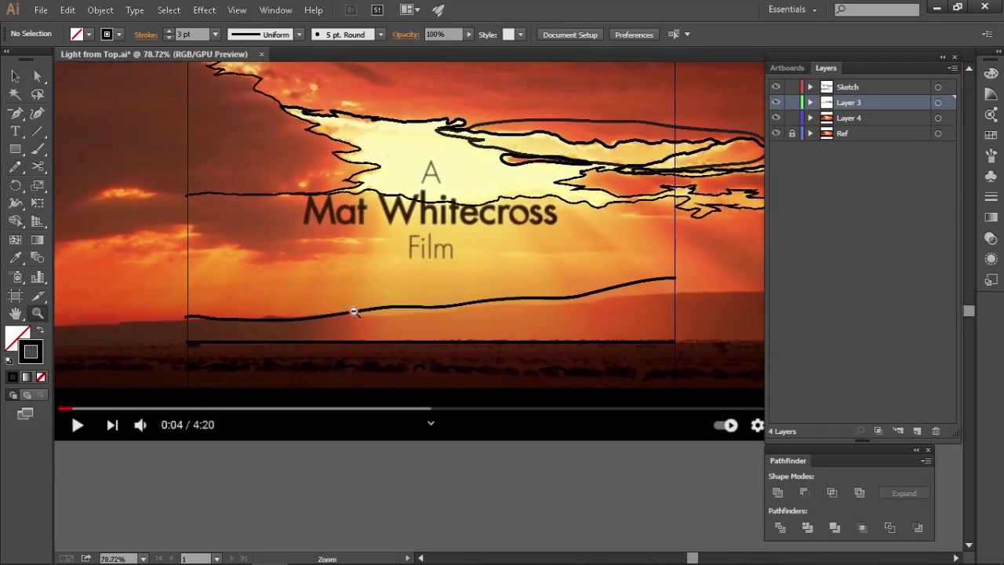
scroll(352, 312, down, 1)
scroll(538, 257, down, 2)
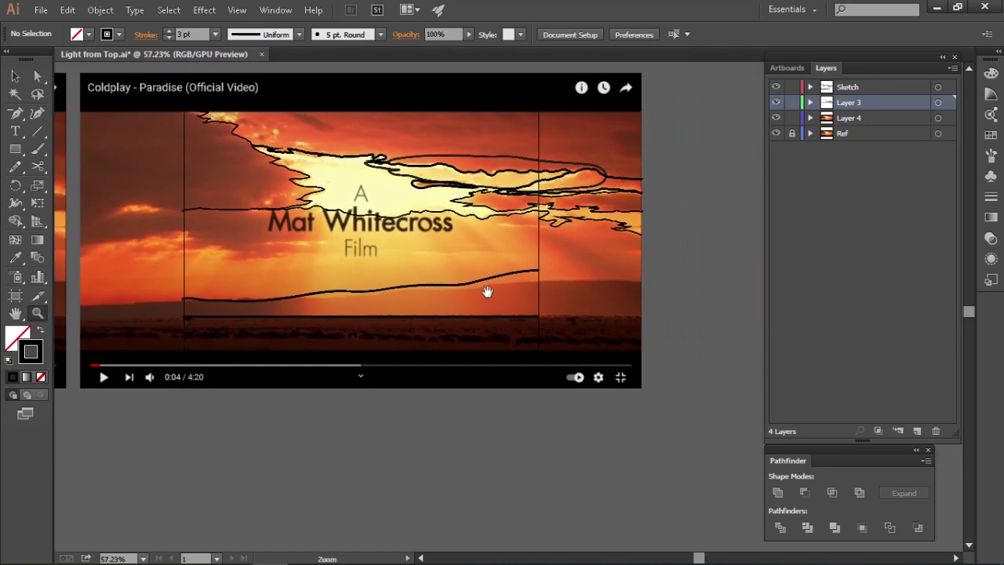
drag(486, 288, 495, 312)
drag(516, 278, 516, 294)
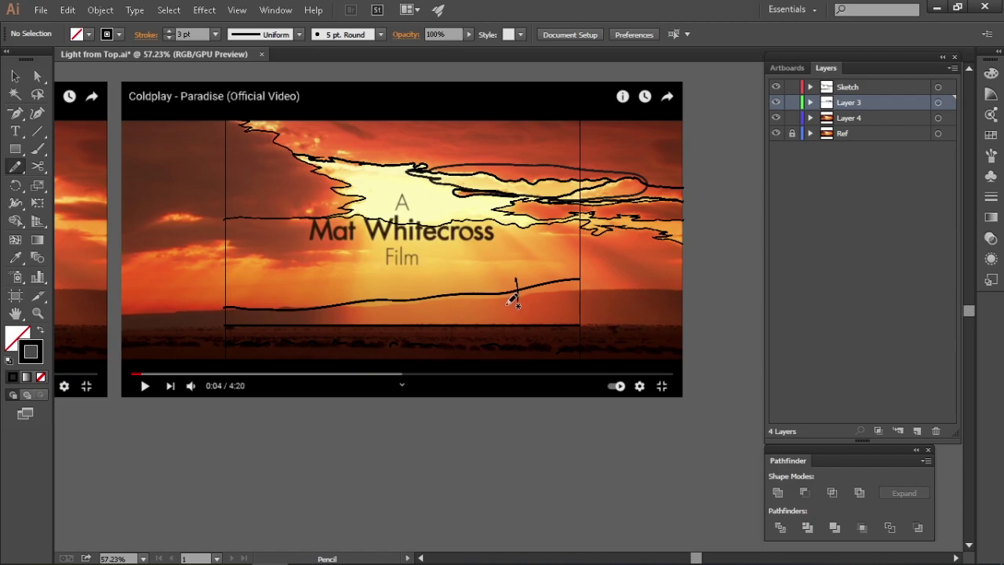
key(ctrl+z)
Draw a long jagged cloud line across the sky with the Pencil
drag(491, 294, 521, 296)
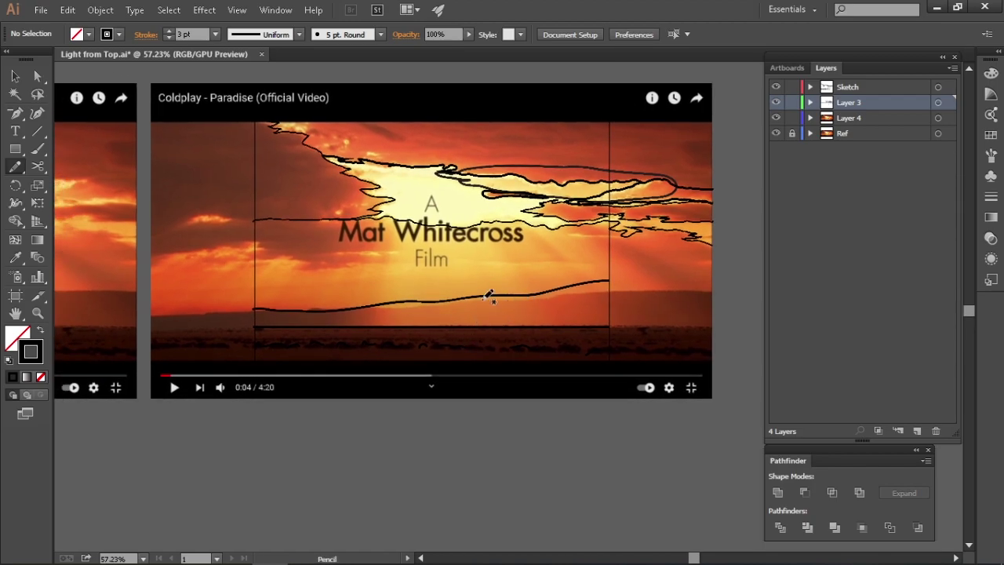
scroll(511, 314, right, 1)
scroll(246, 260, left, 1)
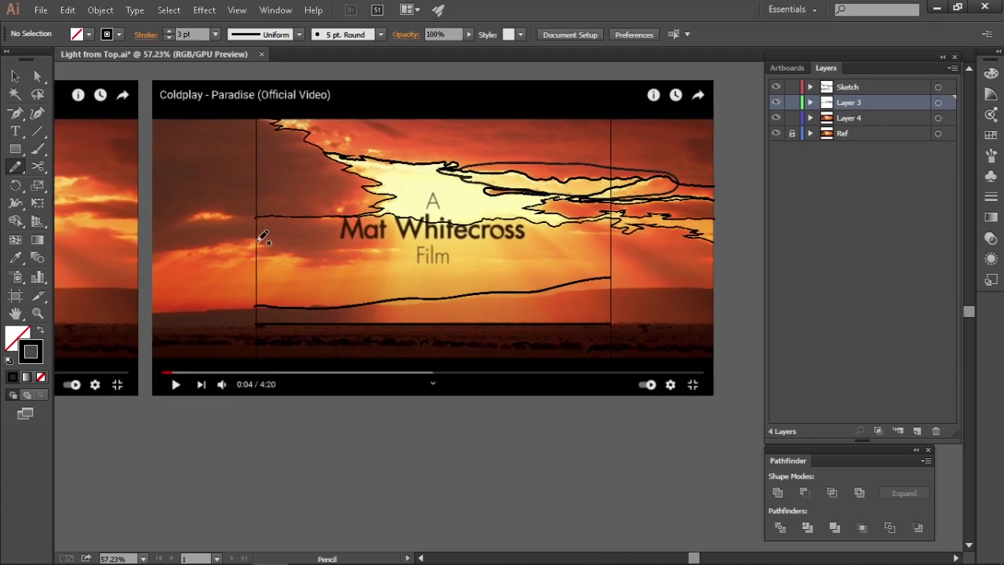
scroll(174, 275, up, 1)
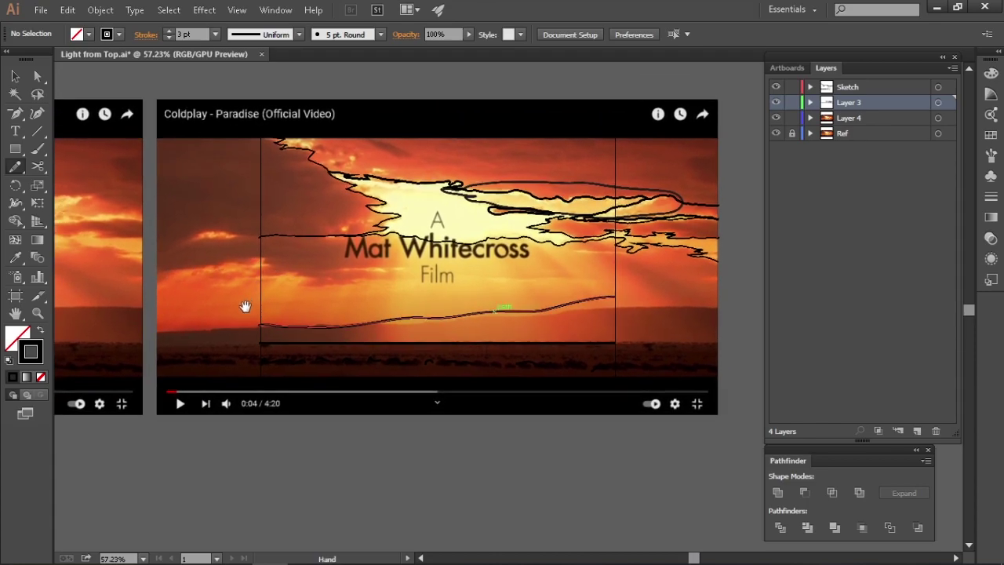
drag(184, 270, 264, 265)
drag(707, 279, 730, 273)
Zoom in on the left part of the scene to locate the lower hill line
key(v)
scroll(549, 298, down, 2)
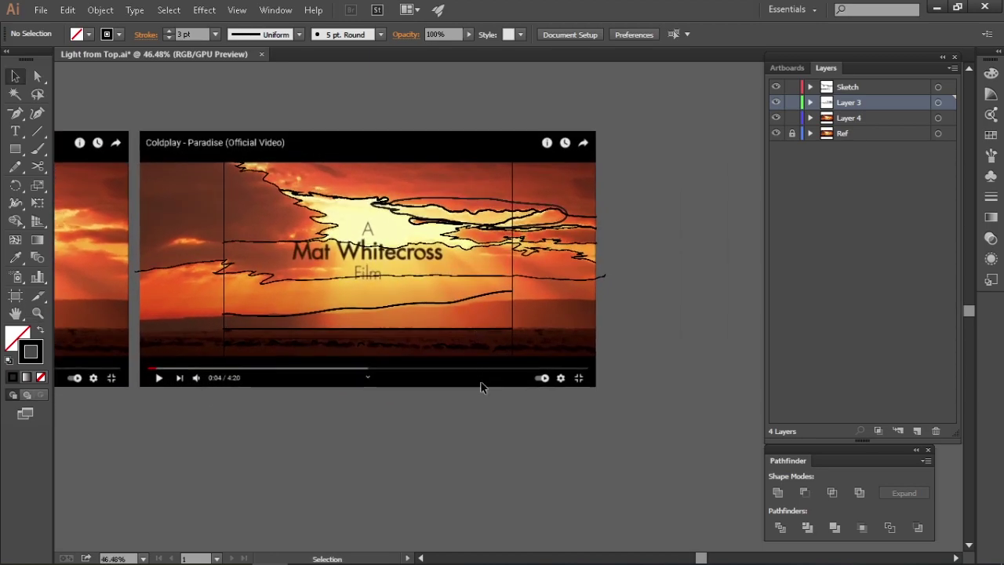
click(37, 313)
drag(157, 314, 287, 293)
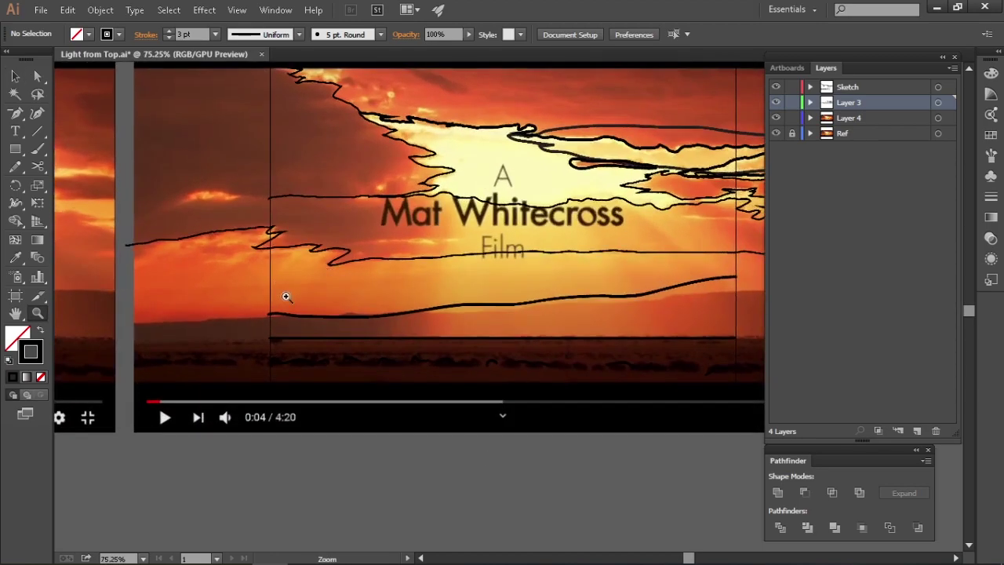
scroll(338, 304, down, 4)
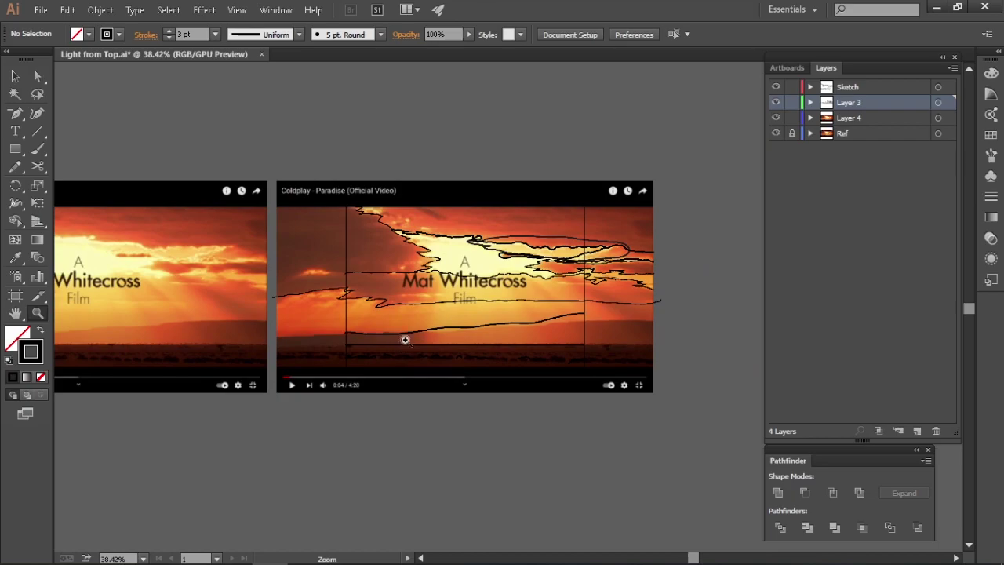
scroll(399, 332, up, 4)
scroll(410, 326, down, 1)
Select the lower wavy hill line and delete it
key(v)
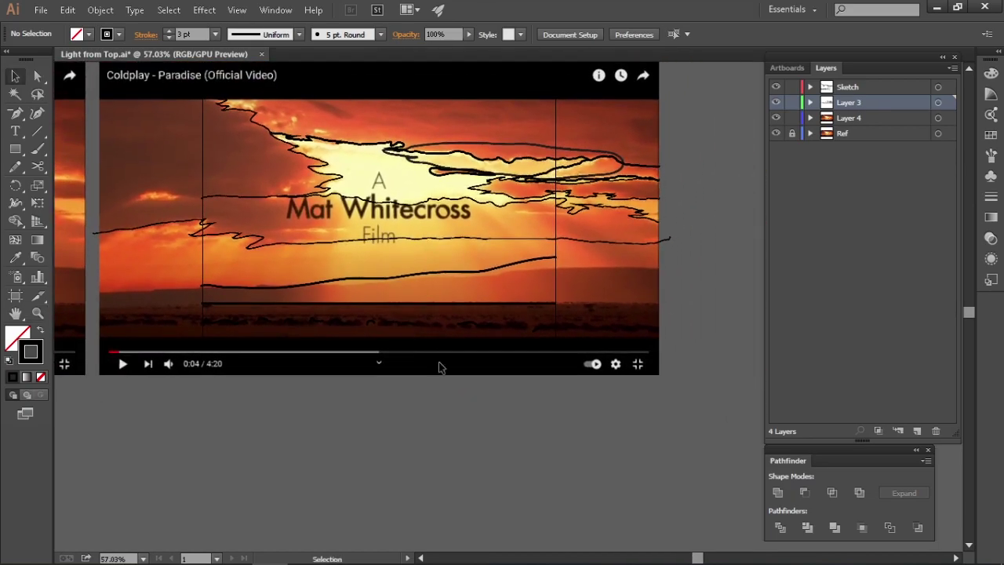
scroll(439, 367, up, 2)
scroll(413, 341, down, 2)
scroll(359, 298, up, 2)
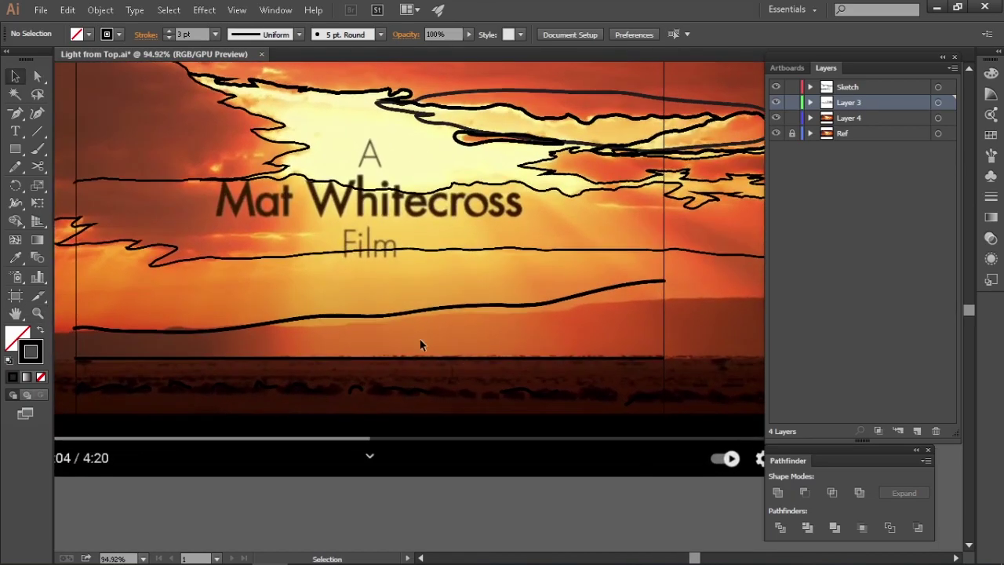
click(397, 316)
scroll(378, 293, up, 1)
key(Delete)
scroll(292, 349, down, 2)
scroll(291, 349, left, 2)
scroll(306, 353, left, 1)
scroll(275, 343, down, 2)
key(n)
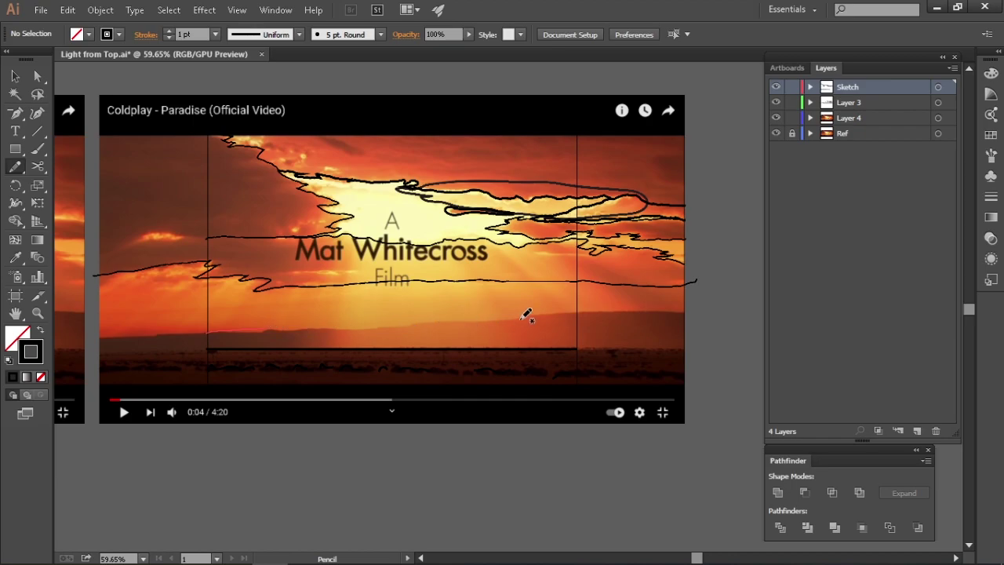
Redraw the wavy hill line below the horizon with the Pencil
drag(574, 304, 207, 322)
scroll(506, 320, up, 2)
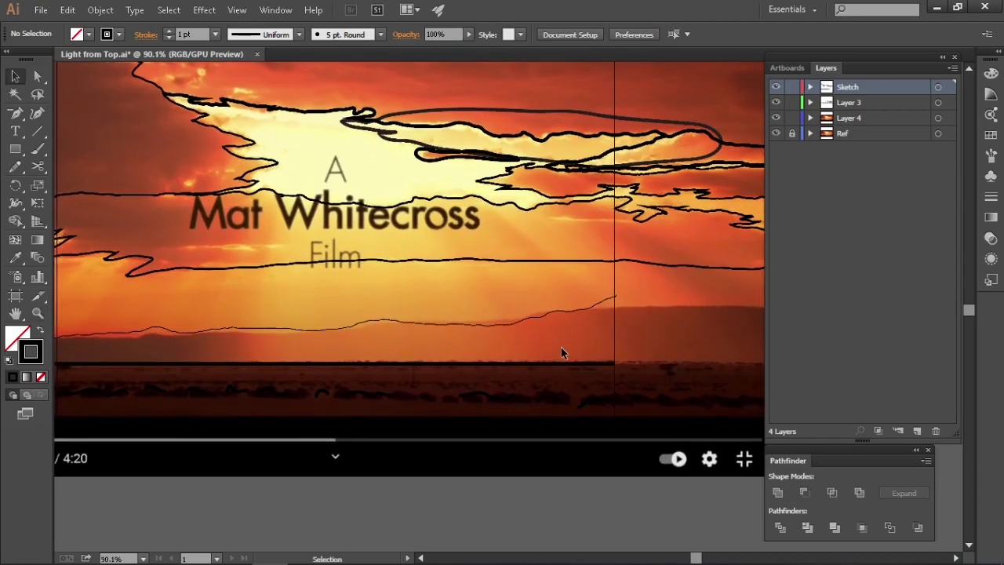
ctrl+click(522, 336)
scroll(482, 319, down, 3)
Hide the Ref reference photo layer
key(v)
click(776, 134)
scroll(526, 335, up, 2)
click(484, 304)
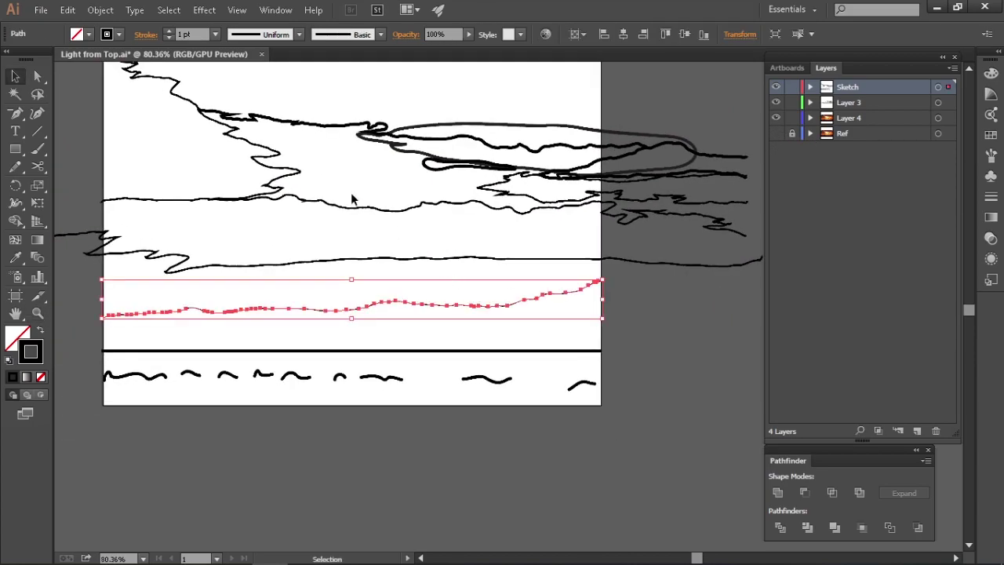
scroll(173, 165, down, 1)
ctrl+click(299, 163)
Select the Layer 3 cloud outline and nudge it slightly lower
key(z)
scroll(420, 287, down, 2)
scroll(556, 280, up, 3)
key(v)
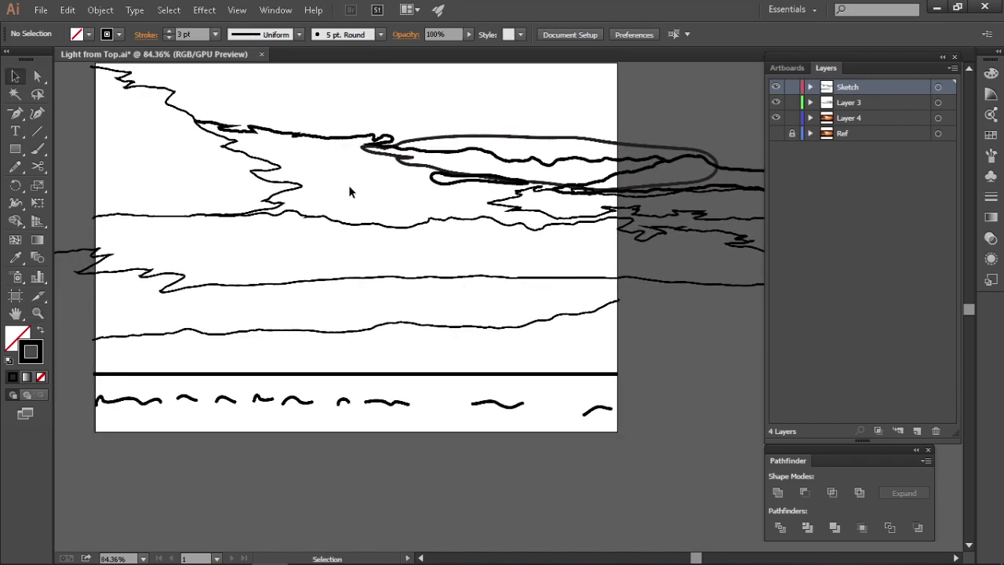
click(353, 193)
shift+click(302, 185)
scroll(306, 169, up, 1)
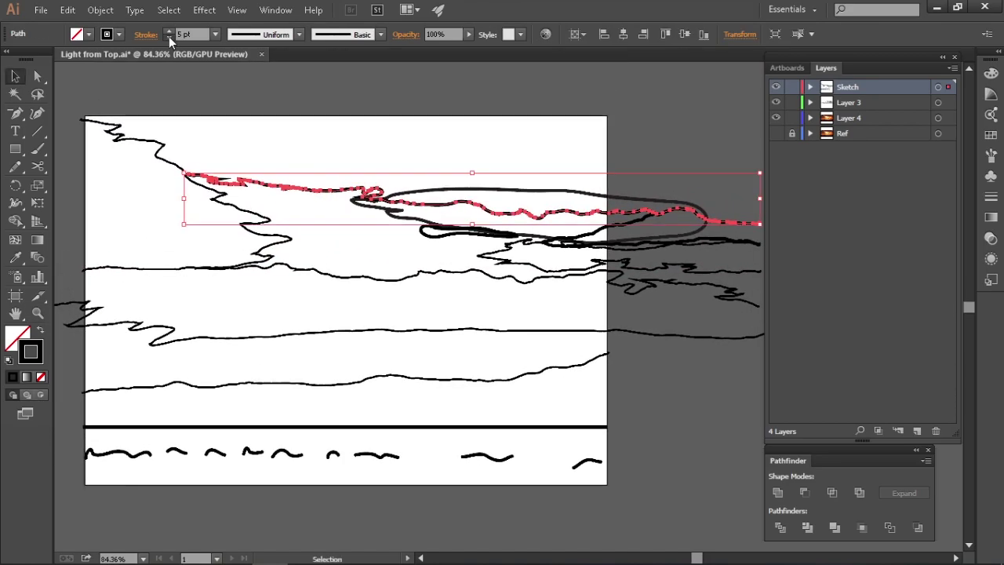
click(256, 123)
scroll(557, 224, up, 1)
drag(361, 228, 355, 225)
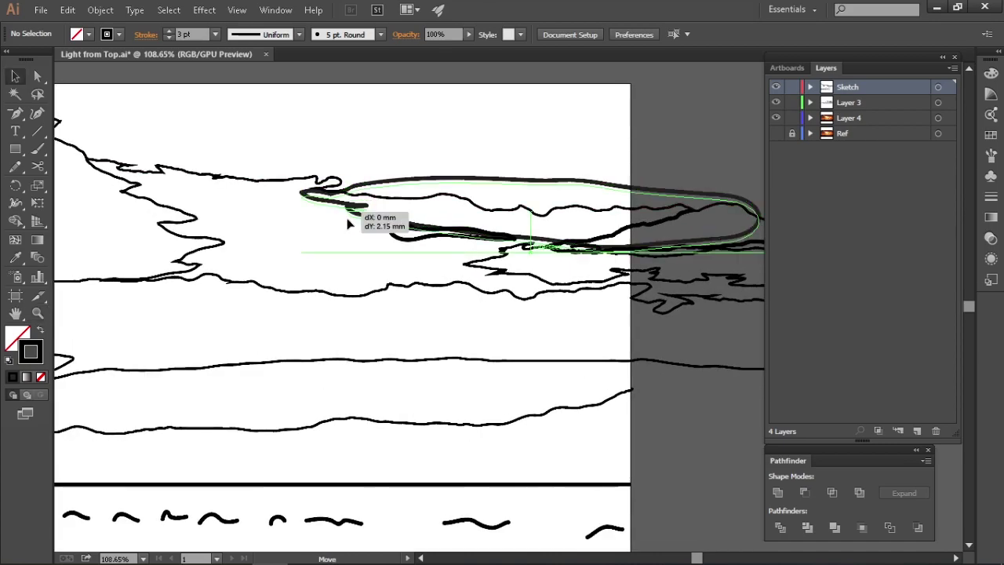
Set the Layer 3 cloud outline's stroke weight to 0.5 pt
scroll(372, 164, up, 1)
click(215, 35)
click(235, 69)
key(ctrl+shift+a)
scroll(475, 203, down, 3)
Give a Sketch layer cloud path a thinner stroke weight as well
scroll(475, 203, up, 3)
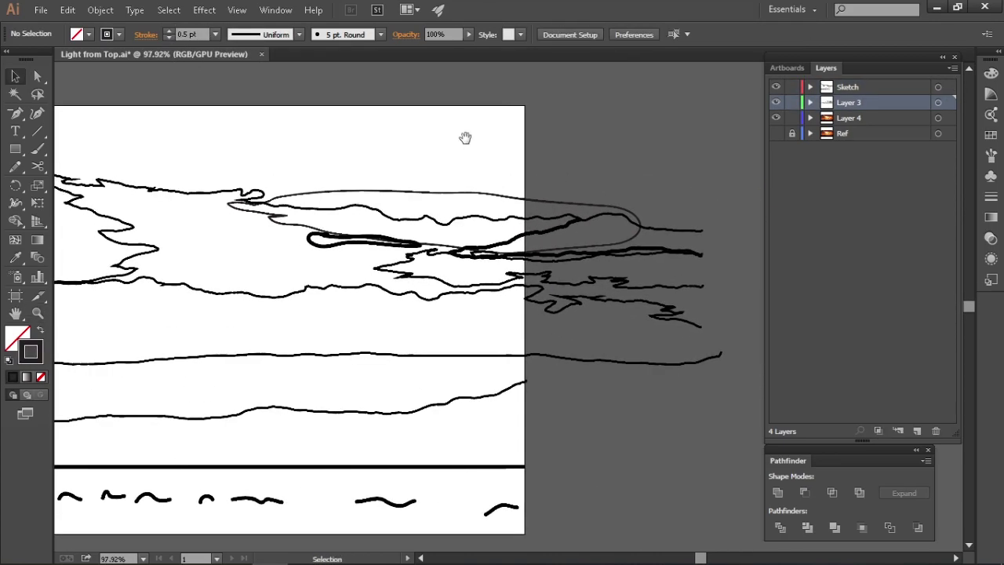
scroll(468, 141, down, 3)
scroll(439, 195, up, 2)
scroll(470, 227, up, 2)
scroll(510, 258, down, 5)
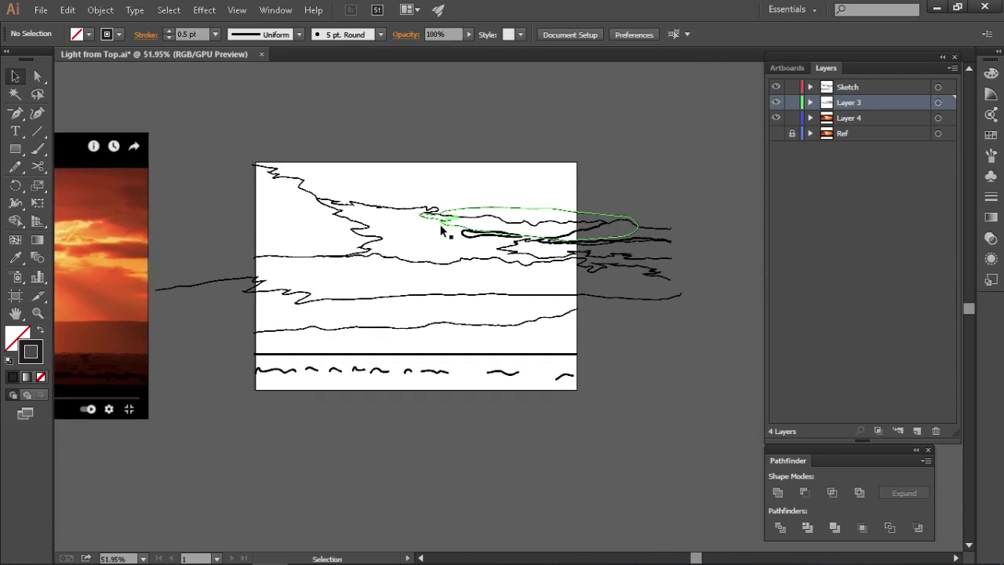
key(z)
mouse_move(426, 276)
mouse_down()
mouse_move(531, 280)
mouse_move(475, 283)
mouse_move(496, 265)
mouse_move(553, 271)
mouse_up()
click(518, 216)
click(249, 34)
click(236, 65)
drag(217, 117, 290, 161)
click(486, 128)
scroll(486, 132, down, 3)
scroll(552, 206, up, 5)
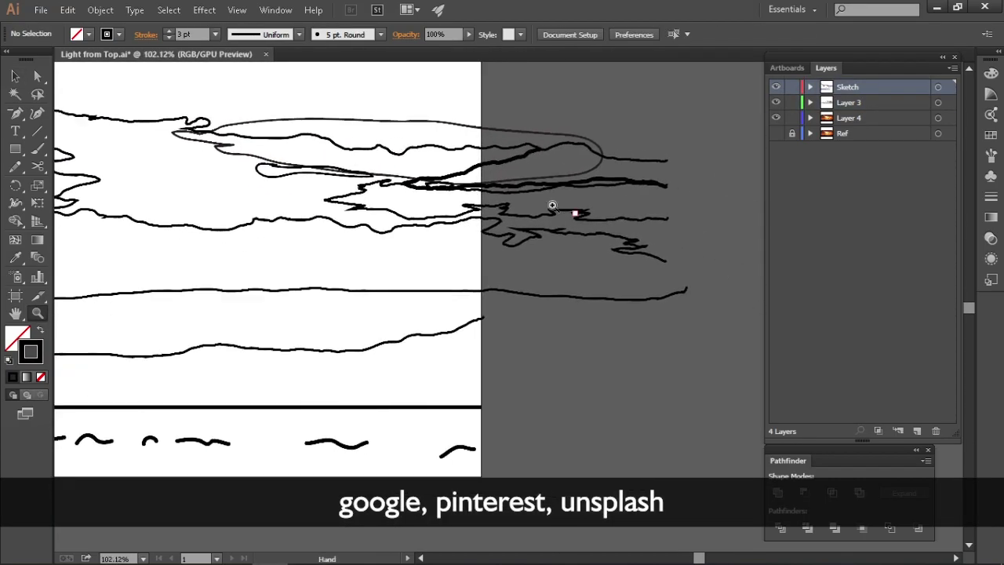
Check a Layer 3 cloud path's stroke weight, leaving it unchanged
scroll(442, 164, down, 1)
click(440, 166)
click(215, 34)
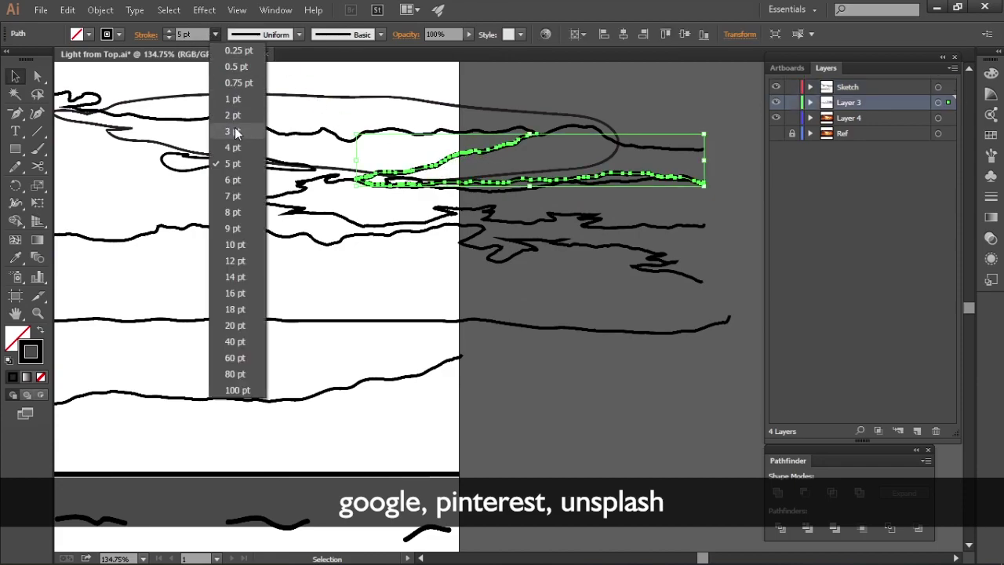
key(z)
scroll(529, 144, down, 1)
scroll(529, 144, down, 4)
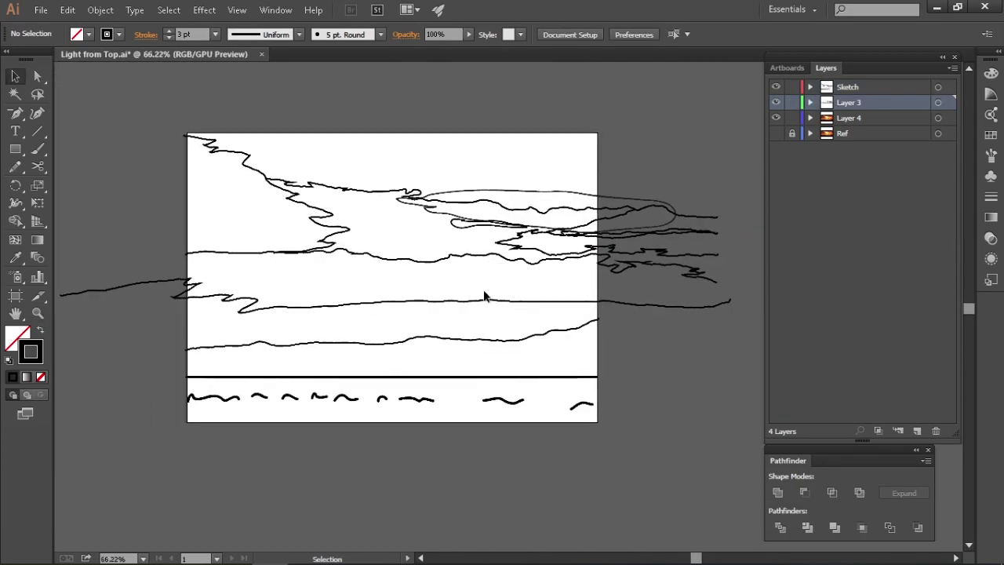
Zoom and pan to frame the upper sky area of the artboard
key(z)
scroll(484, 240, down, 1)
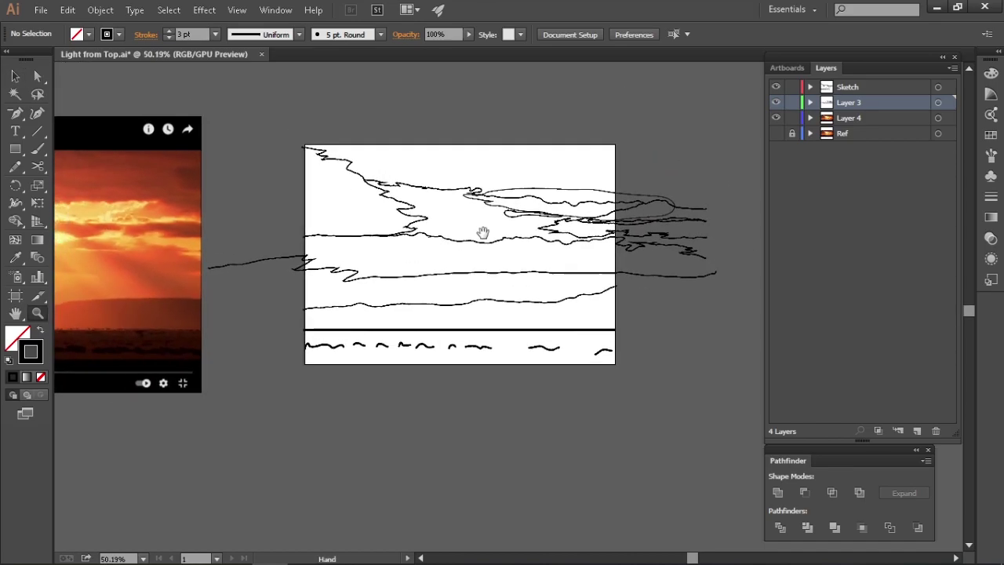
scroll(503, 244, up, 1)
scroll(503, 245, down, 1)
scroll(477, 240, up, 1)
scroll(462, 238, right, 2)
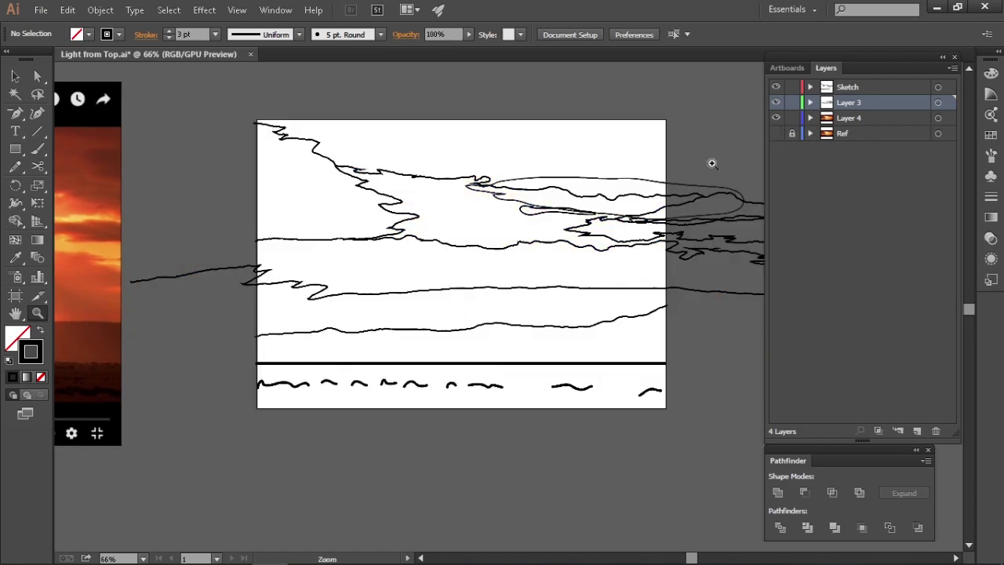
drag(407, 249, 353, 222)
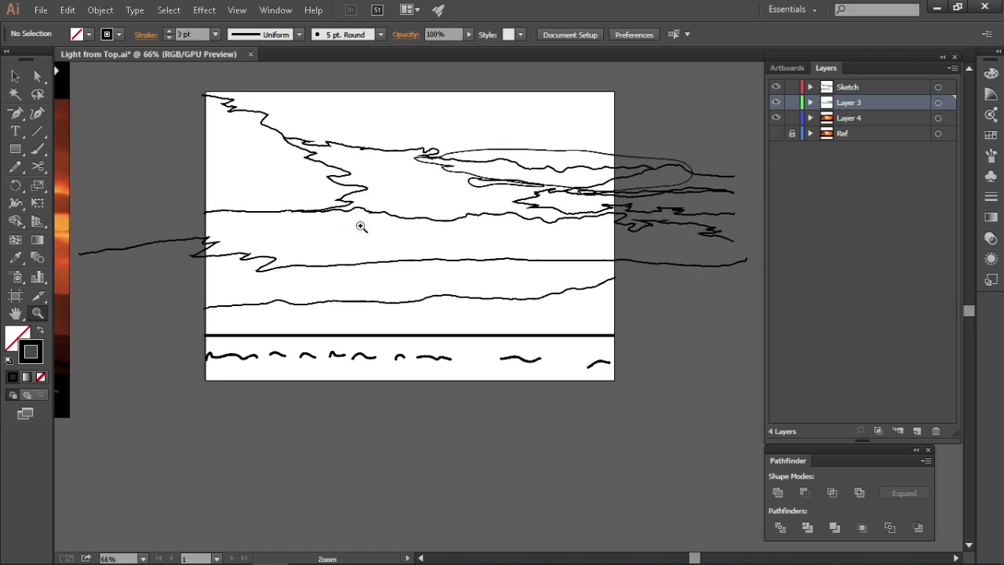
scroll(377, 229, down, 1)
Marquee-select the upper cloud paths and move them about 8.28 mm higher
drag(432, 196, 549, 229)
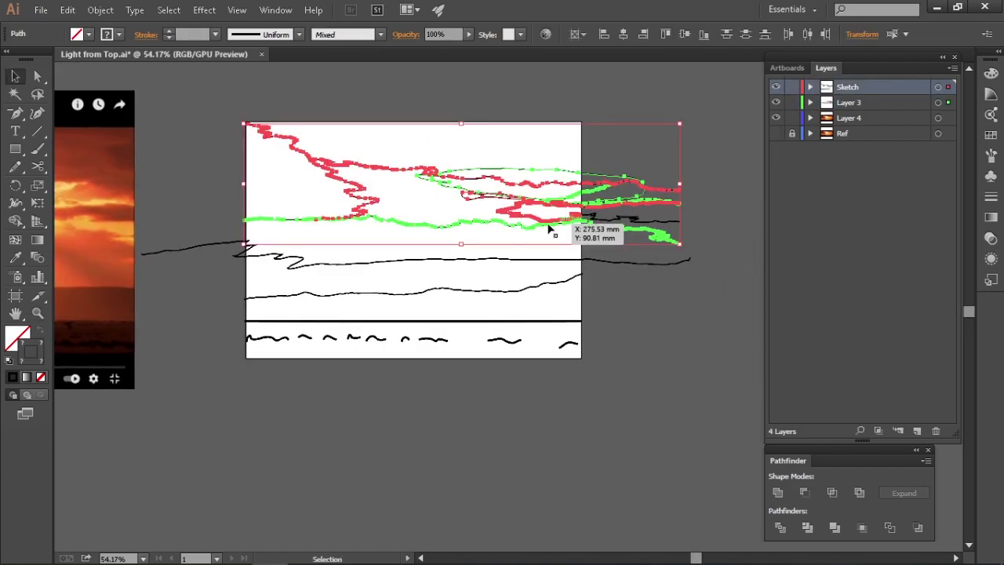
mouse_move(491, 191)
mouse_down()
mouse_move(426, 164)
mouse_move(491, 183)
mouse_up()
click(398, 118)
Select the long horizontal sketch path and move it up slightly
drag(541, 114, 481, 202)
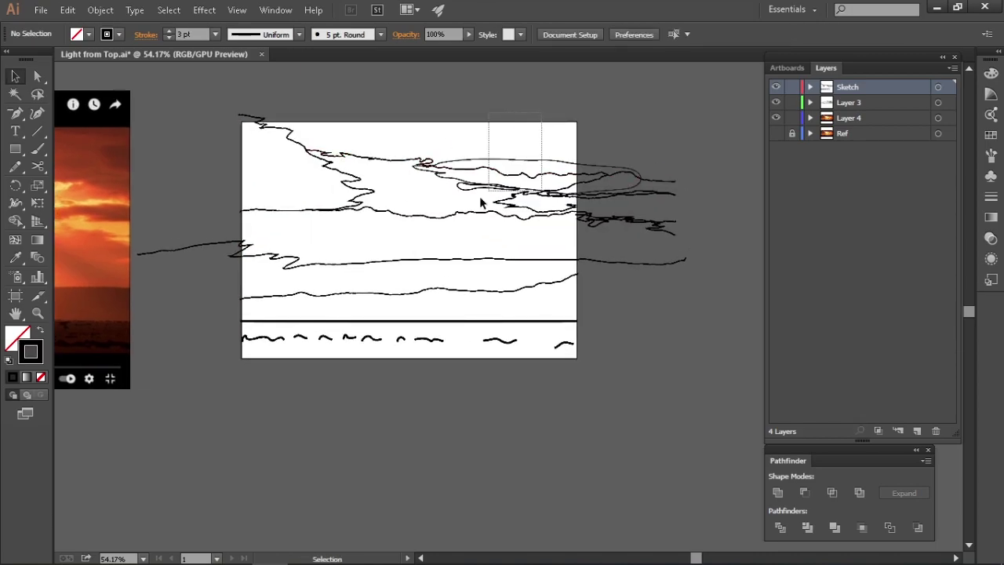
drag(502, 259, 527, 250)
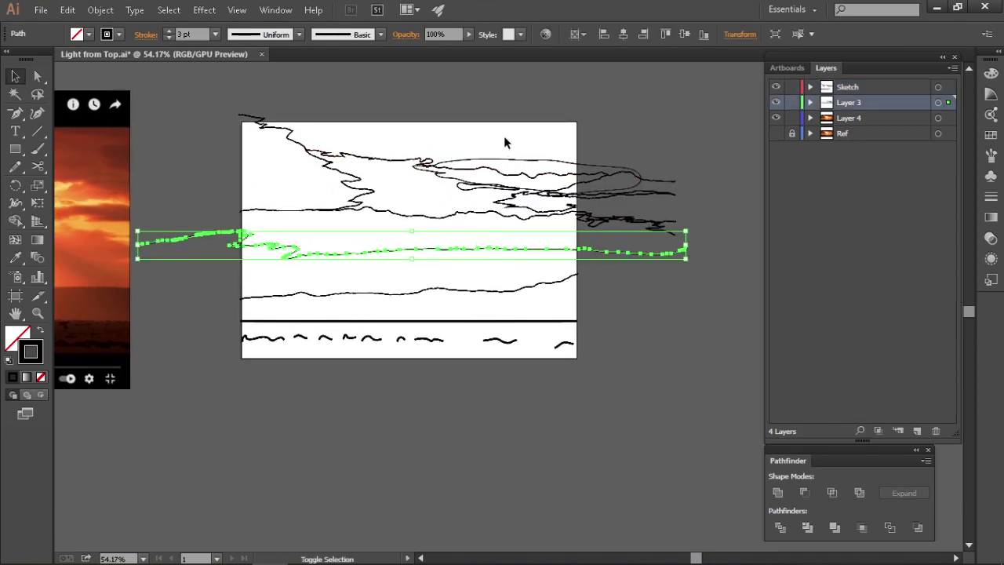
click(504, 135)
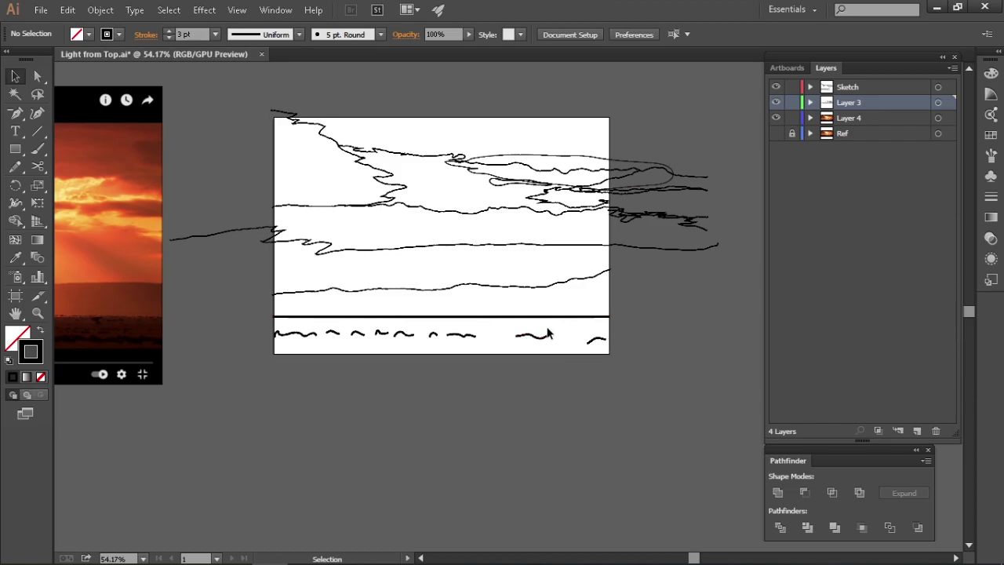
scroll(444, 343, up, 3)
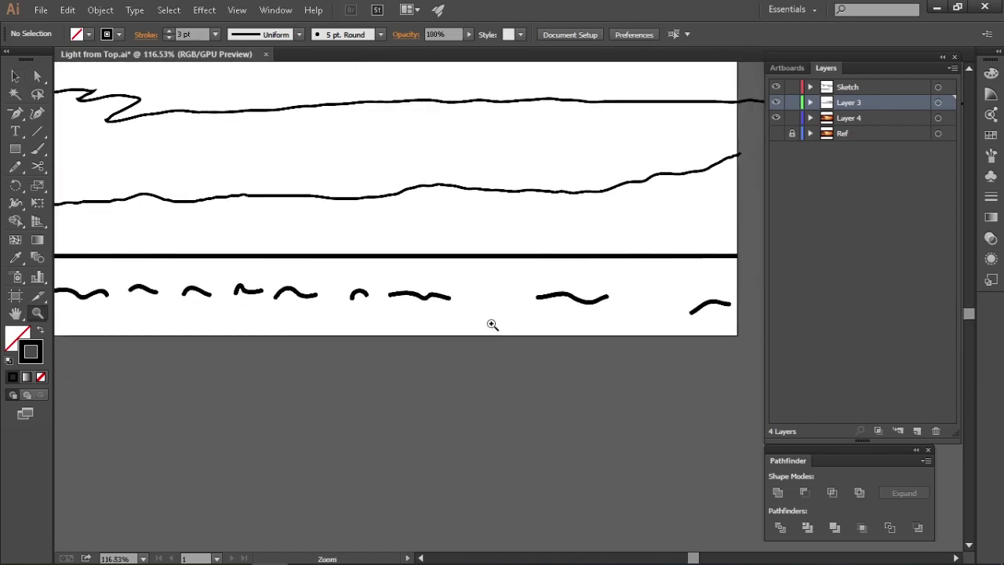
Select the thick line above the bushes and drag its left anchor further left
drag(471, 316, 453, 312)
key(v)
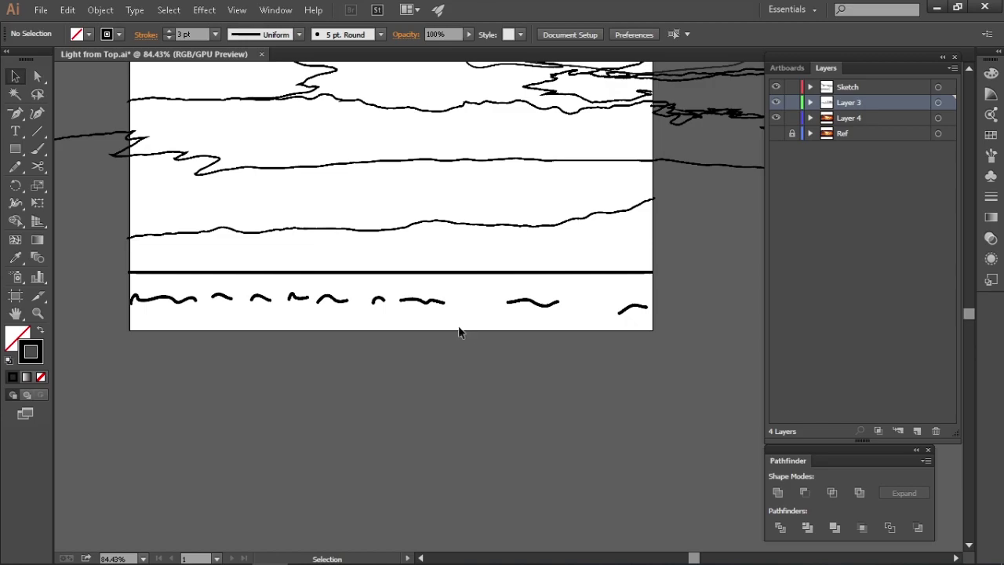
drag(451, 344, 457, 386)
scroll(470, 328, down, 3)
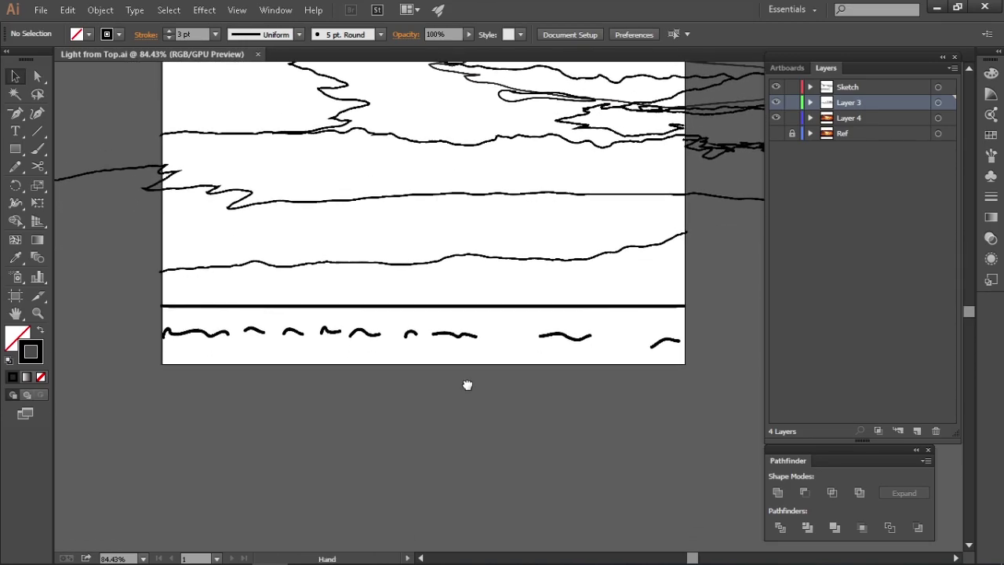
click(482, 299)
click(15, 112)
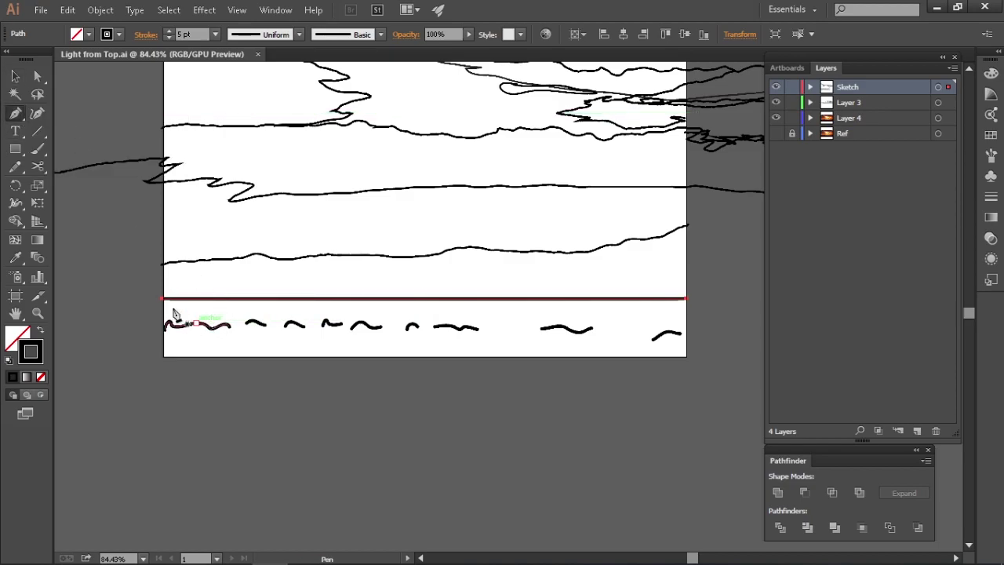
key(a)
mouse_move(161, 299)
mouse_down()
mouse_move(172, 298)
mouse_move(164, 299)
mouse_up()
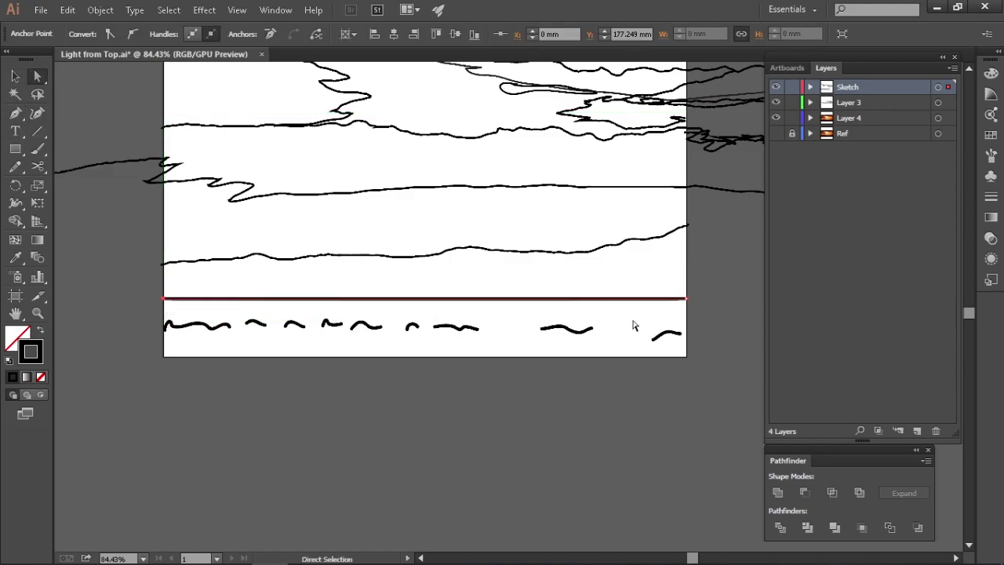
Reselect the thick horizontal line and lower its stroke weight
key(v)
click(709, 311)
click(660, 298)
click(217, 35)
click(233, 131)
Close the line into a band with Pen anchors at the artboard's bottom corners
key(p)
click(165, 299)
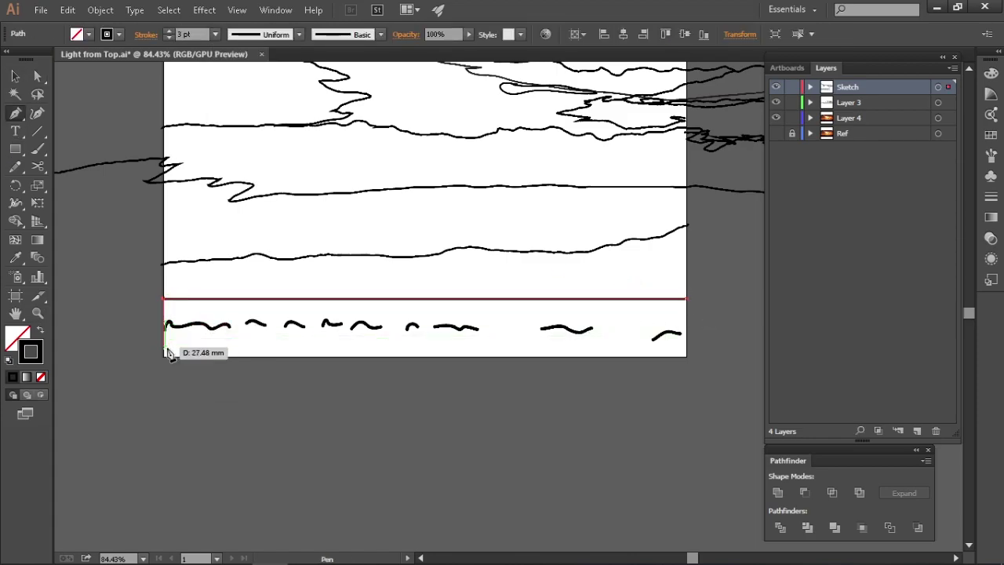
click(164, 357)
click(687, 356)
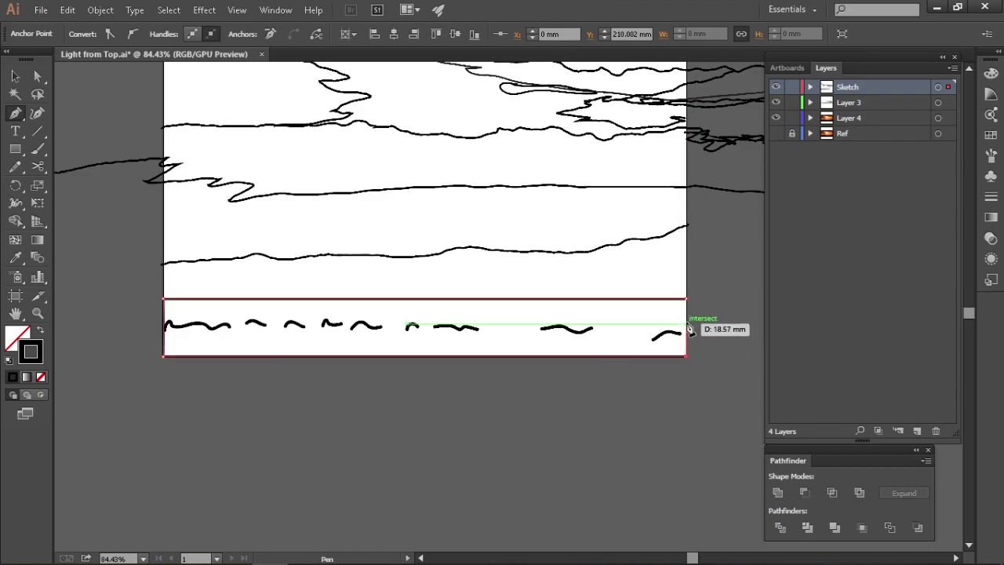
click(686, 300)
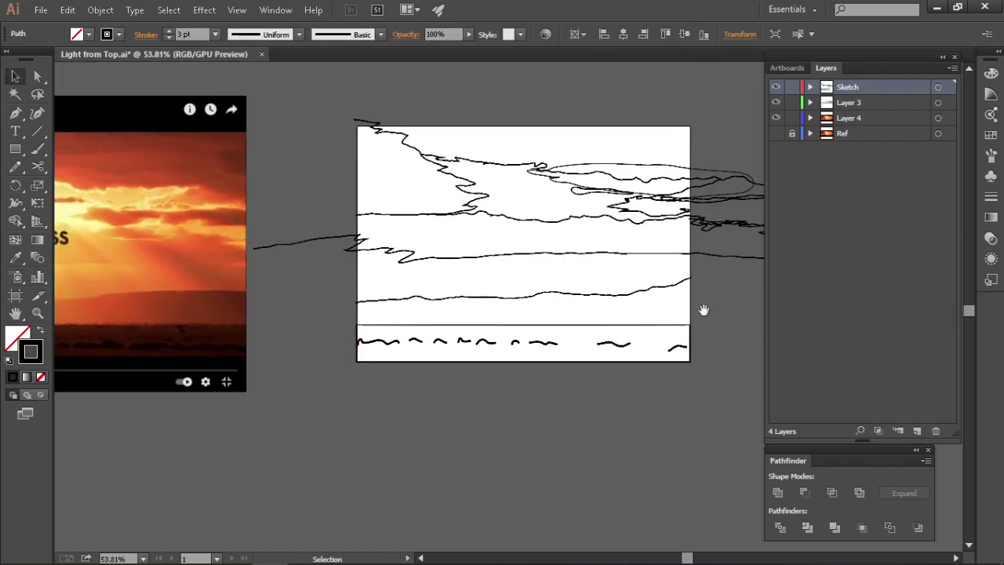
key(z)
alt+click(632, 322)
drag(633, 322, 619, 384)
key(v)
click(655, 367)
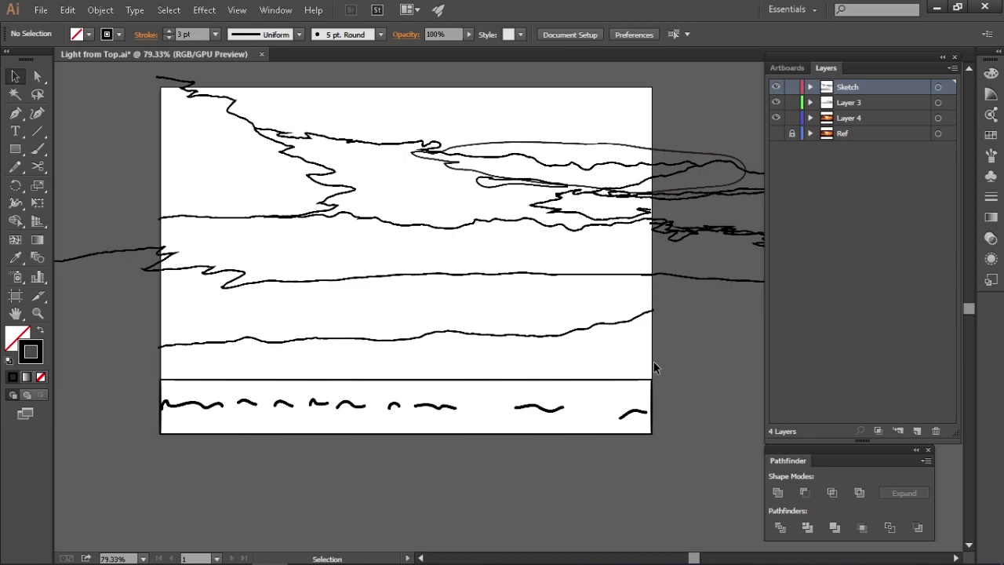
Zoom and pan to fit the whole drawing, picking out the lower wavy ridge path
key(z)
drag(635, 374, 580, 385)
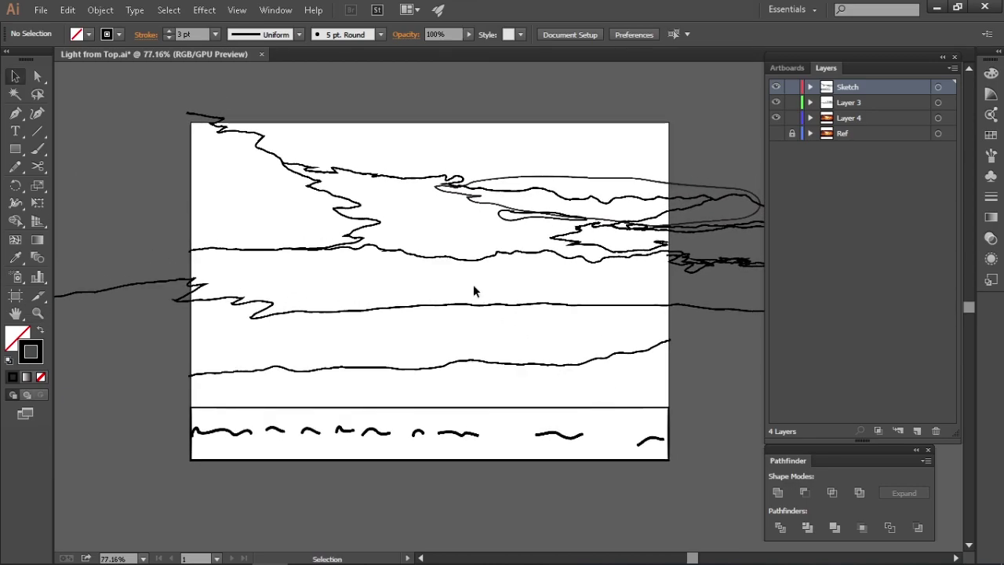
drag(475, 284, 483, 244)
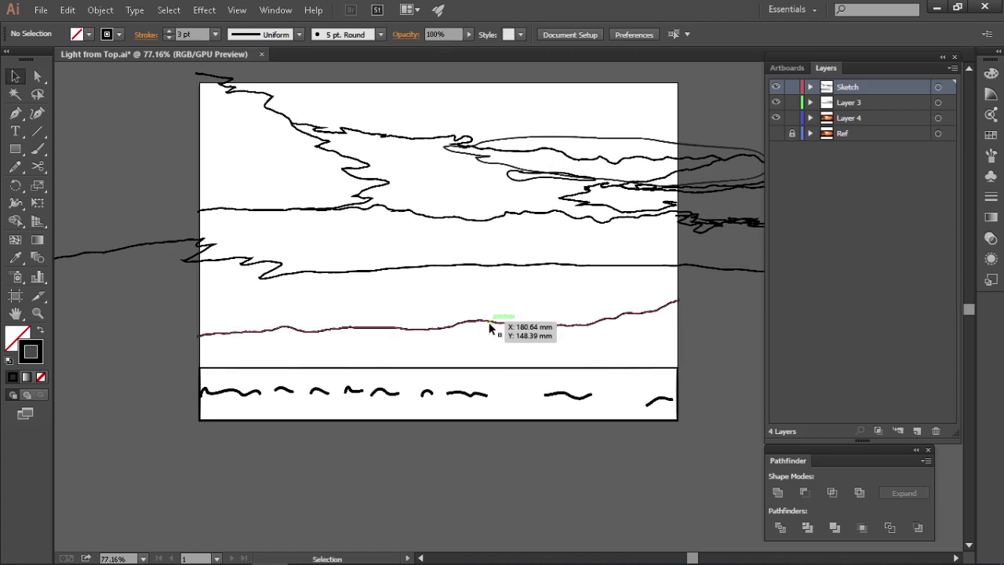
scroll(502, 343, down, 1)
click(498, 341)
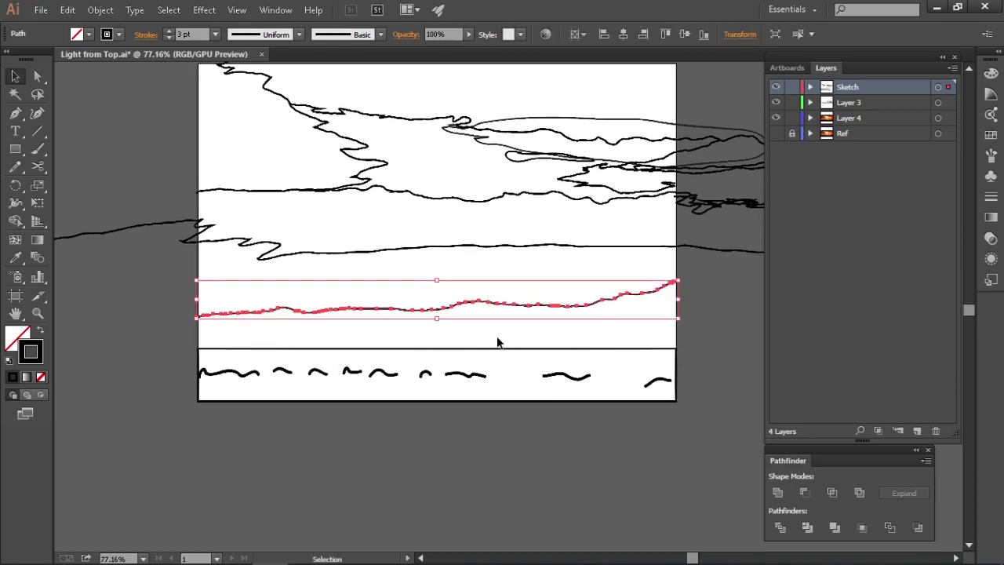
key(ctrl+shift+a)
key(z)
drag(498, 352, 491, 355)
alt+click(531, 357)
key(v)
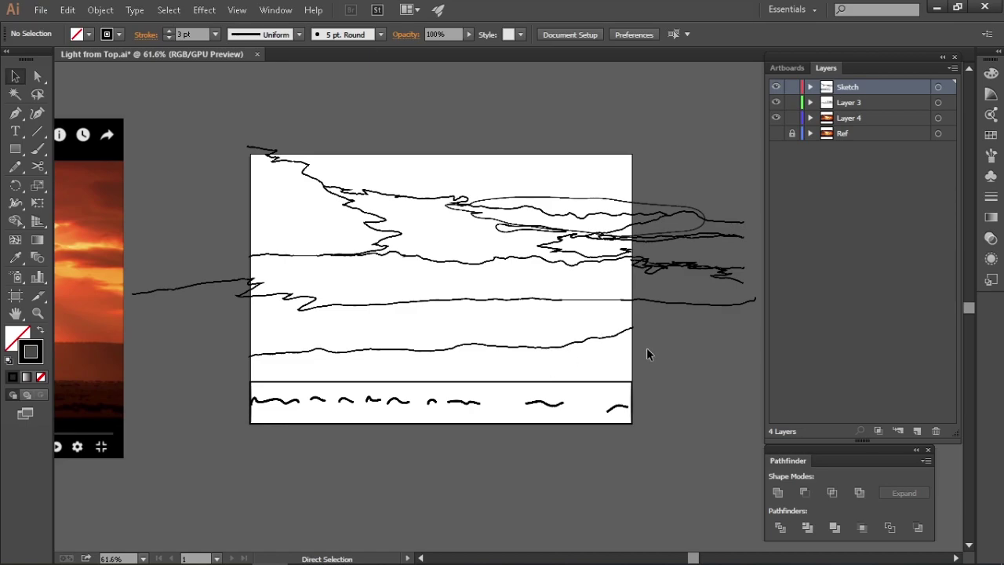
scroll(657, 354, right, 1)
Select all paths and add a new layer named Outline above Layer 4
key(ctrl+a)
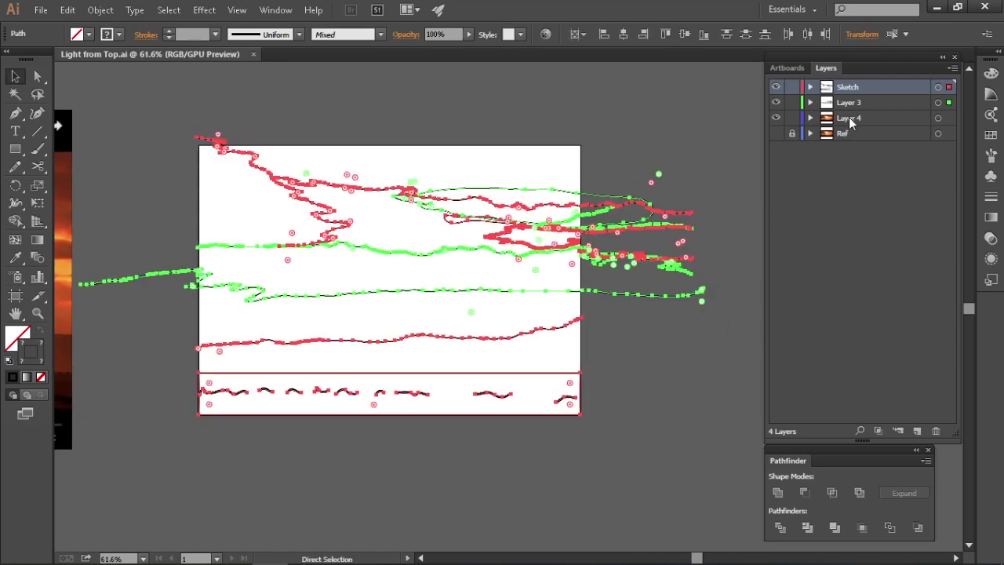
click(851, 119)
click(917, 431)
double_click(851, 117)
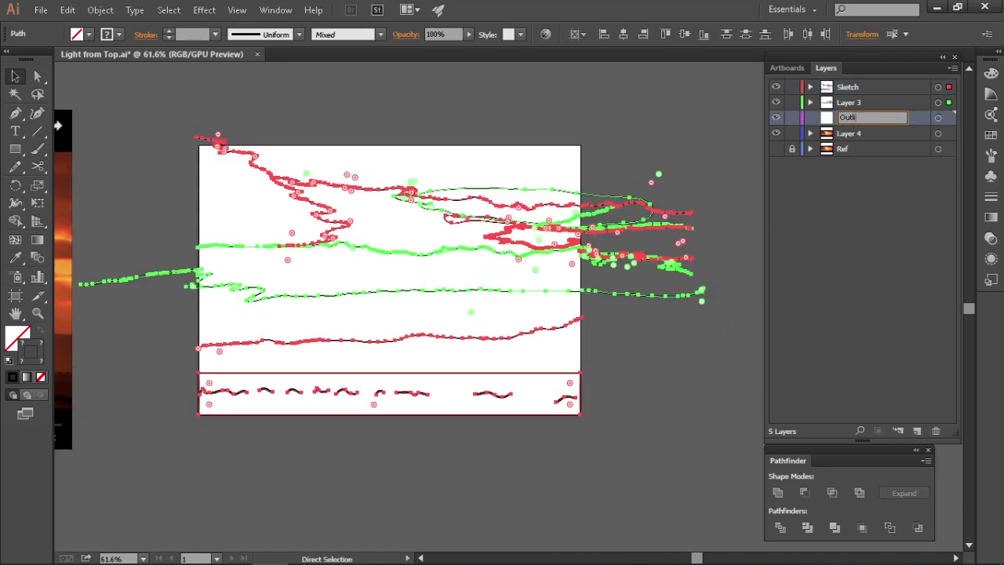
key(ctrl+shift+a)
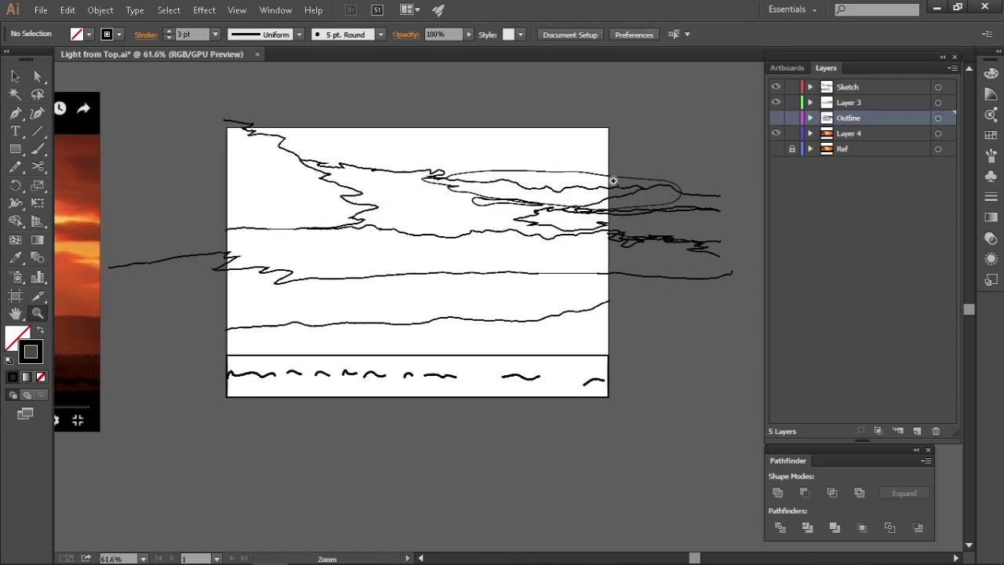
key(ctrl+plus)
Toggle Layer 3 and Sketch visibility to compare, then zoom out to the reference image
click(777, 103)
click(776, 103)
click(776, 102)
click(777, 87)
click(776, 87)
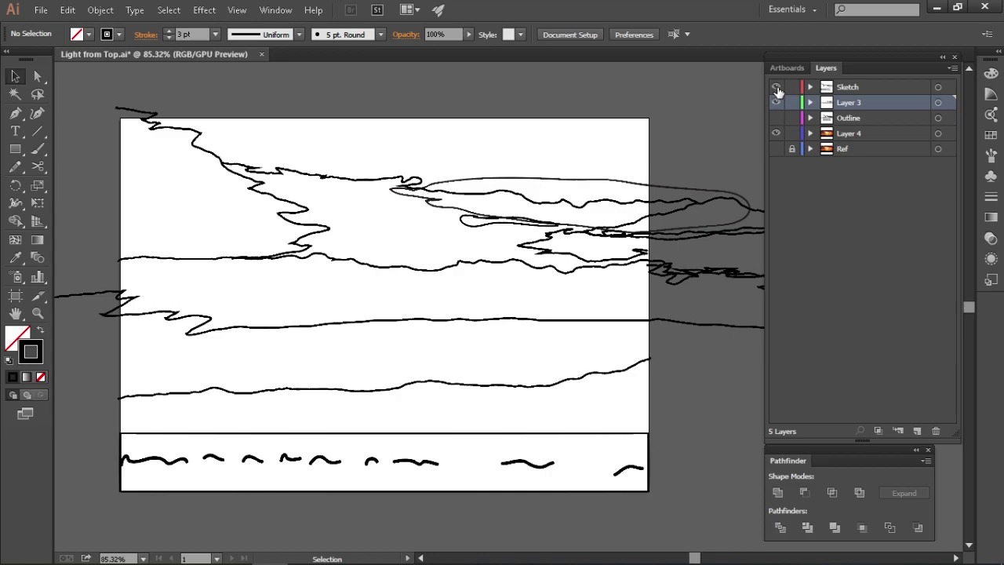
scroll(637, 381, down, 2)
key(z)
alt+click(597, 323)
alt+click(596, 322)
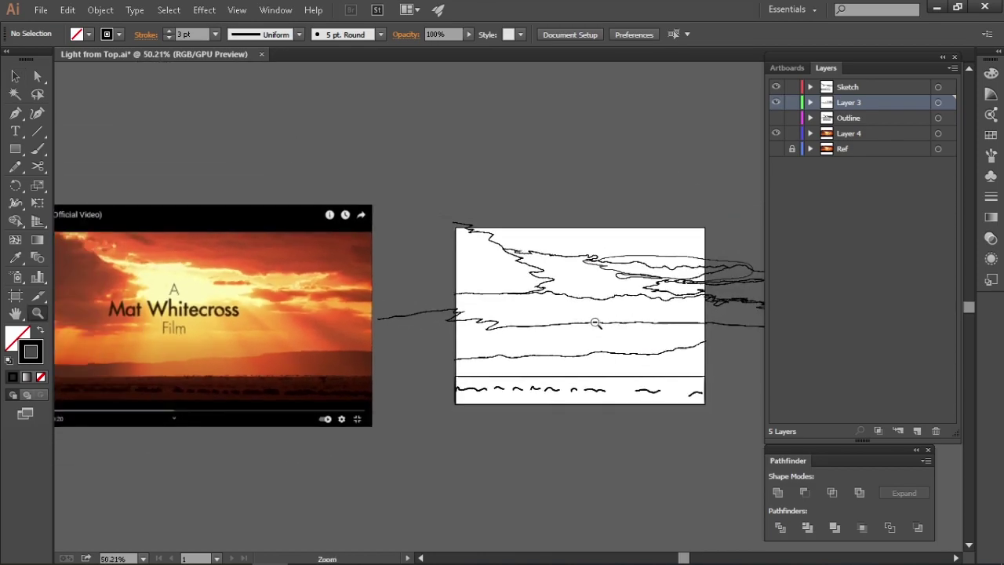
drag(597, 322, 557, 345)
Open coldplay paradise.ai from recent files and draw a small square beside the artboard
click(40, 9)
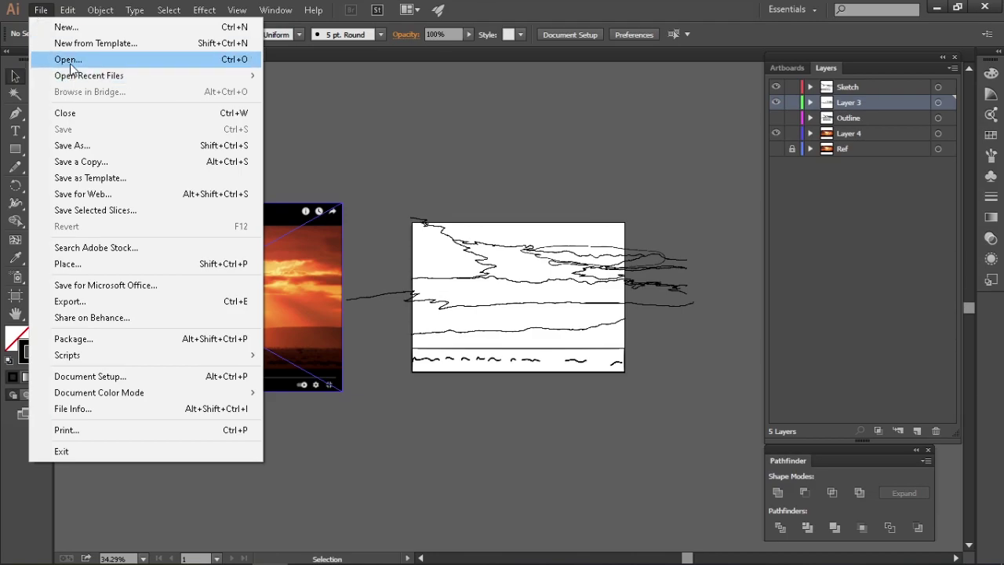
click(35, 9)
click(39, 9)
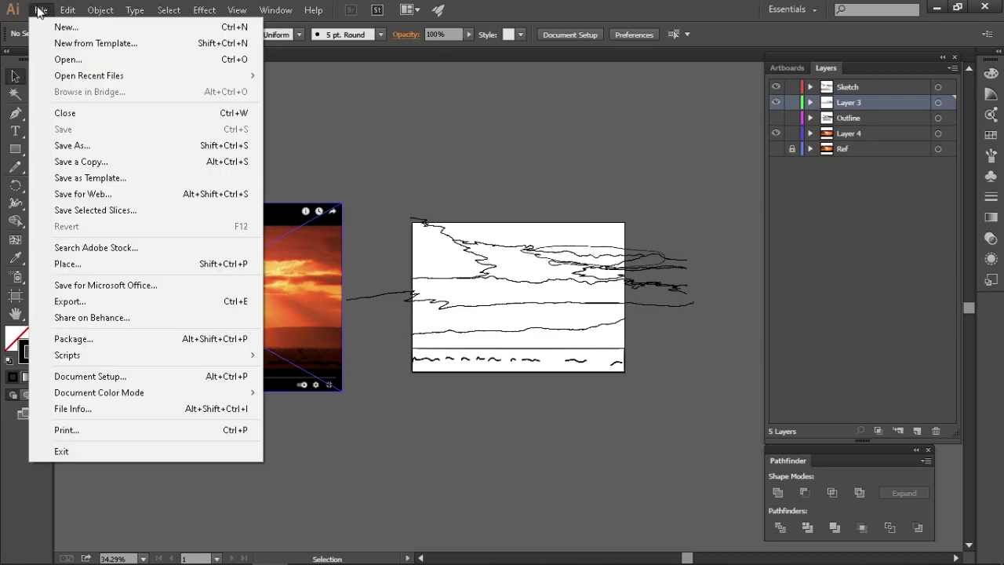
click(58, 59)
key(Escape)
click(40, 10)
mouse_move(65, 76)
click(397, 153)
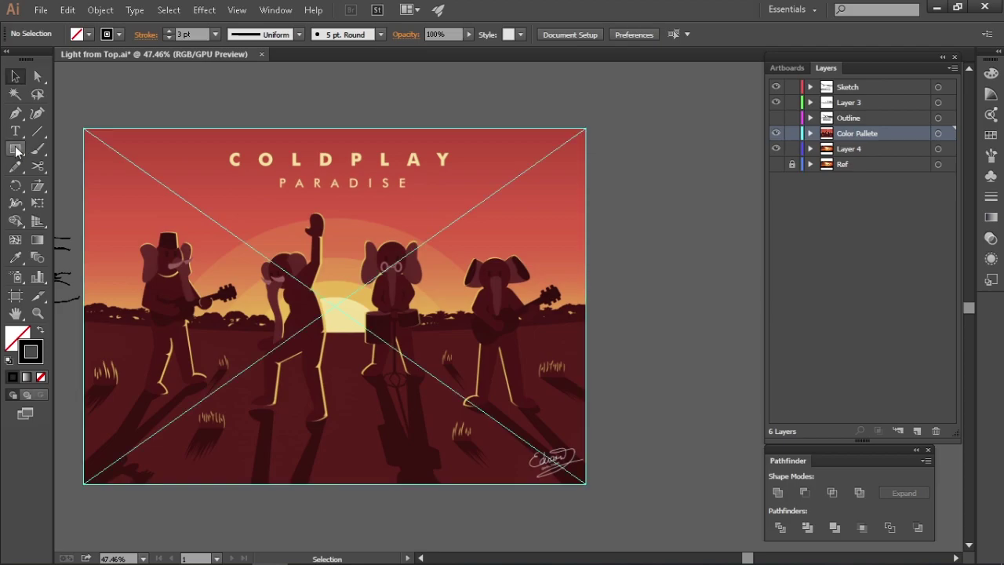
key(m)
drag(605, 215, 632, 242)
Fill the square solid black and duplicate it downward into a column of four
key(v)
key(shift+x)
click(648, 268)
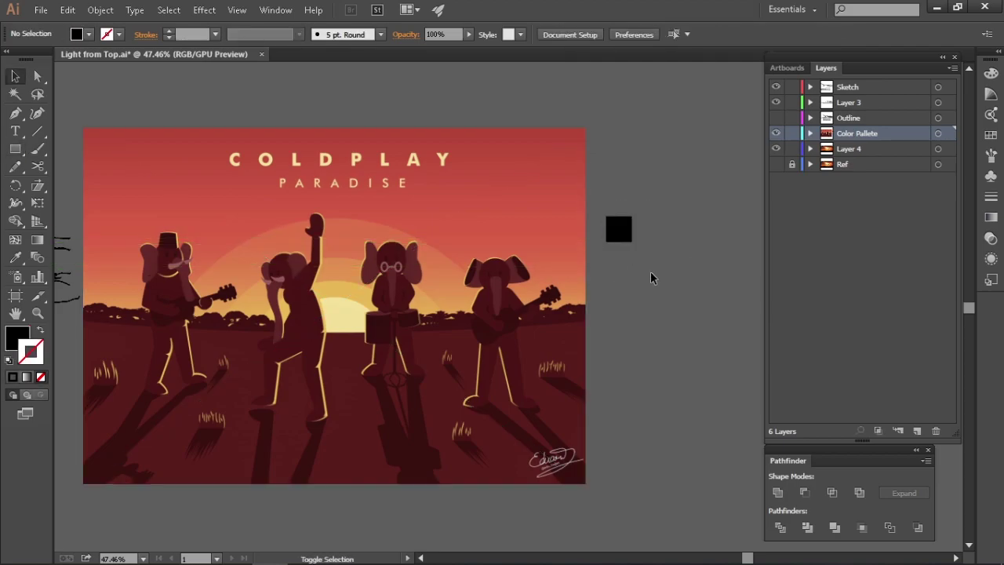
drag(631, 243, 633, 274)
key(ctrl+d)
key(ctrl+d)
click(646, 229)
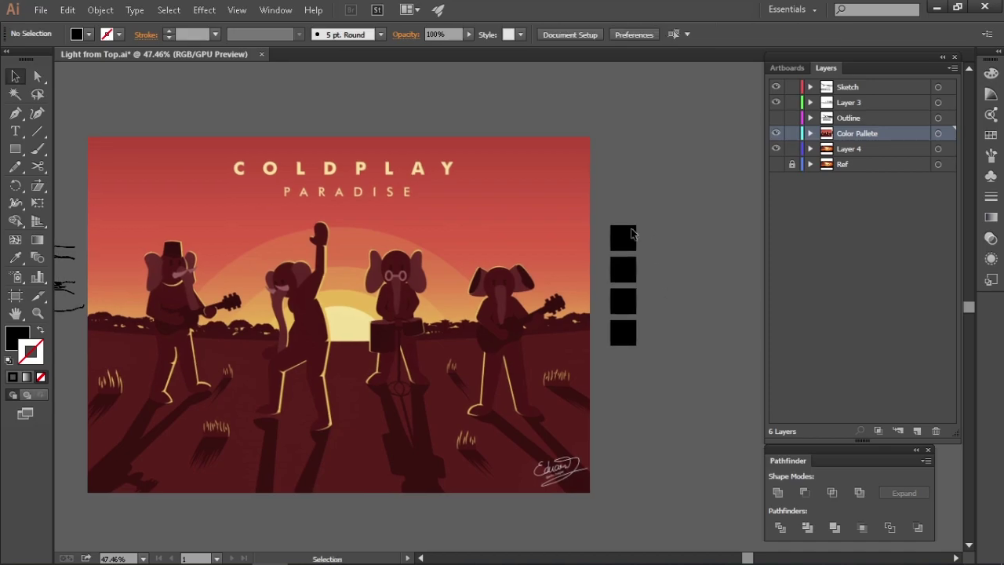
click(621, 231)
key(ctrl+plus)
drag(676, 250, 671, 265)
Sample the poster's dark red, red and orange into the first three palette squares
key(i)
click(561, 143)
click(556, 141)
scroll(557, 141, up, 1)
key(v)
click(587, 314)
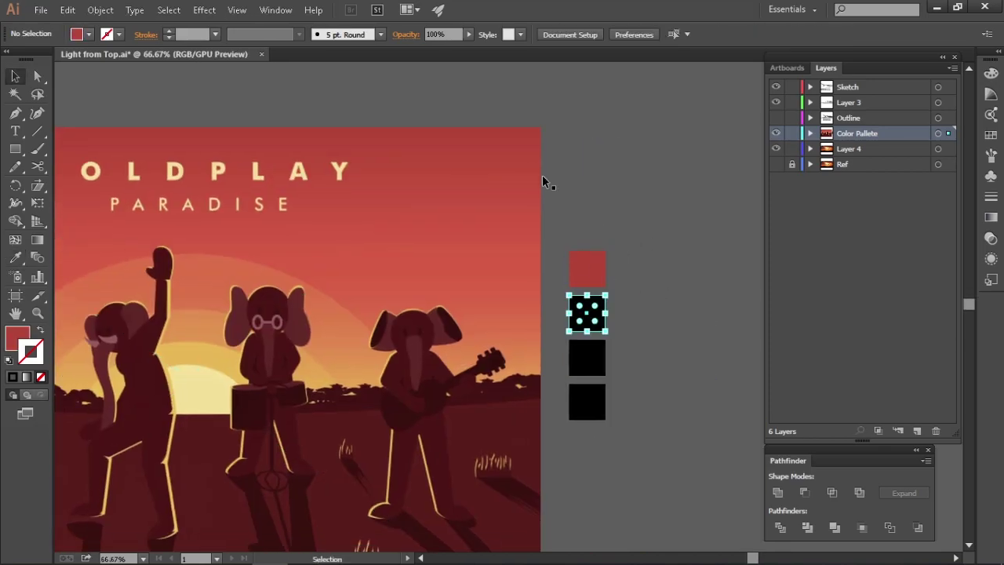
scroll(549, 217, up, 3)
key(i)
click(462, 209)
scroll(451, 220, down, 3)
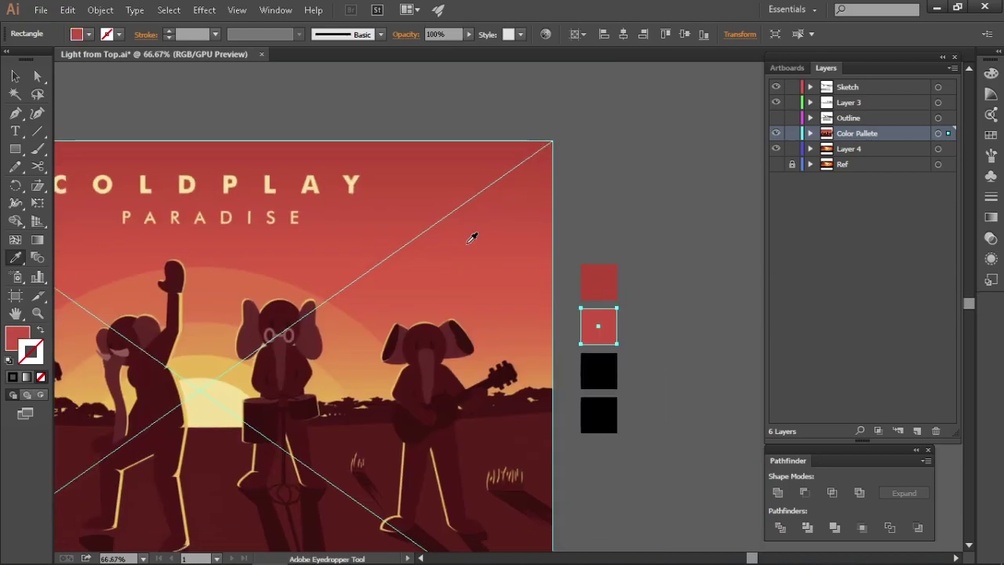
scroll(667, 298, up, 3)
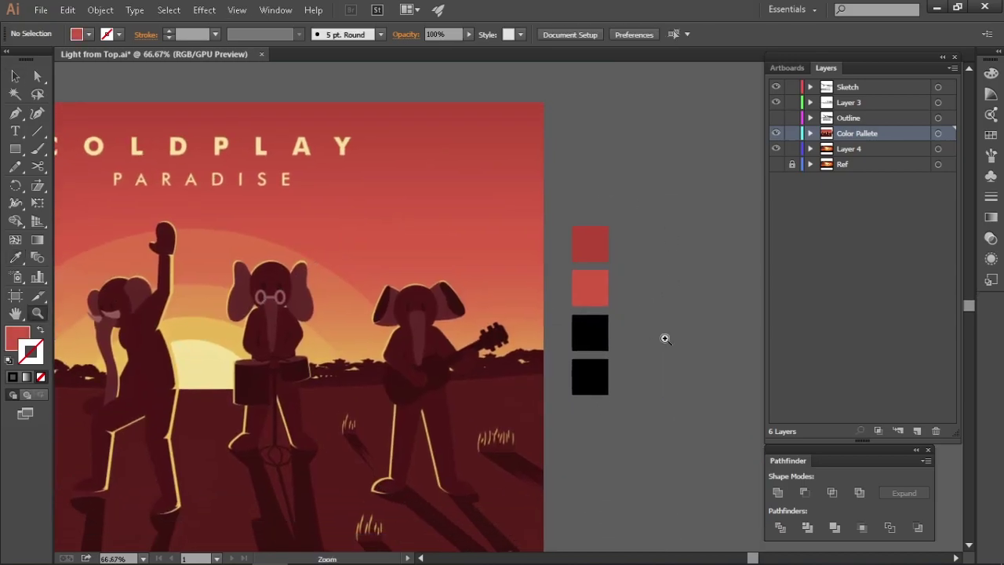
ctrl+click(597, 337)
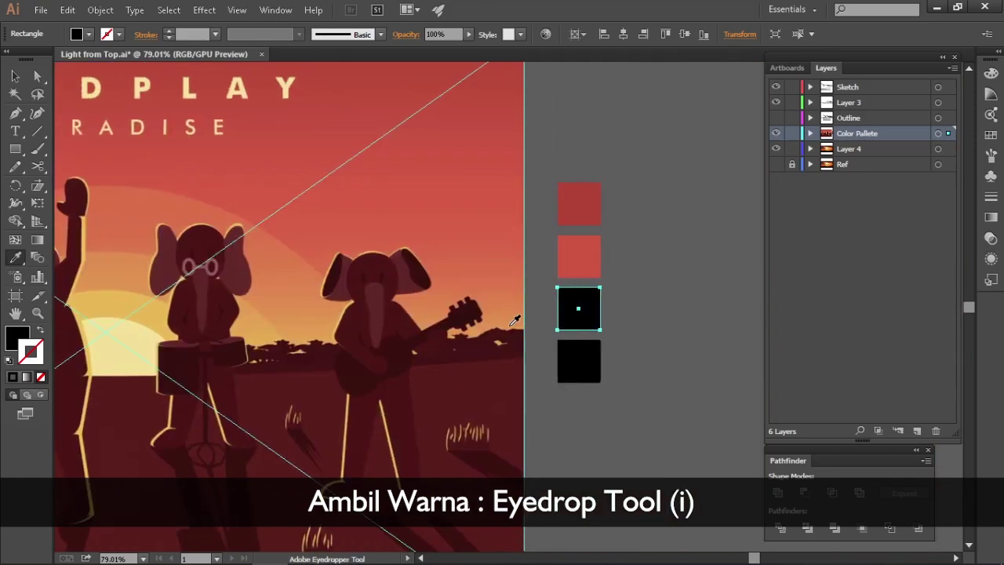
scroll(426, 345, up, 3)
click(426, 345)
Turn the black square into a yellow swatch, undoing an extra yellow copy
key(v)
scroll(599, 364, down, 5)
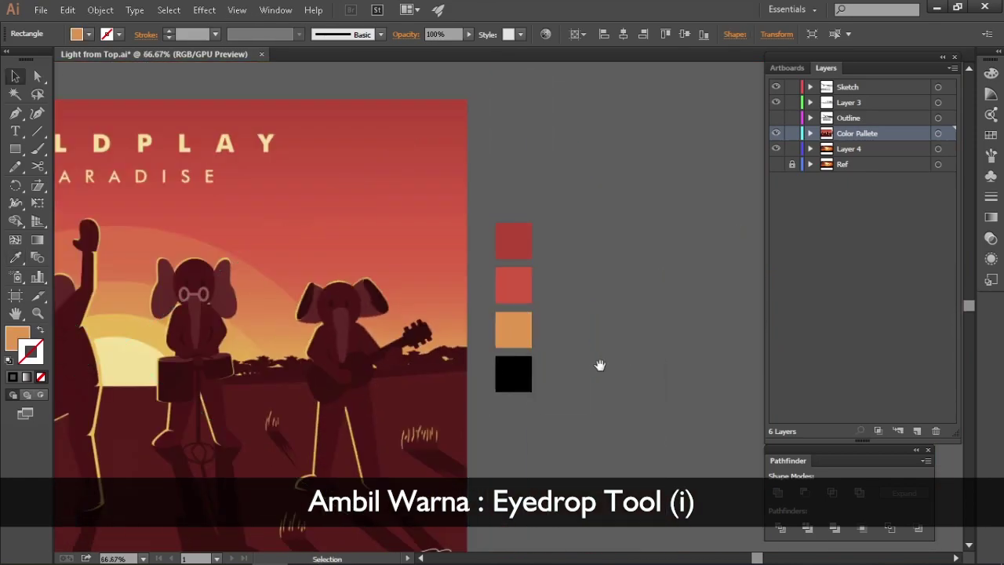
click(599, 363)
click(576, 329)
scroll(599, 350, up, 2)
drag(644, 374, 672, 398)
key(i)
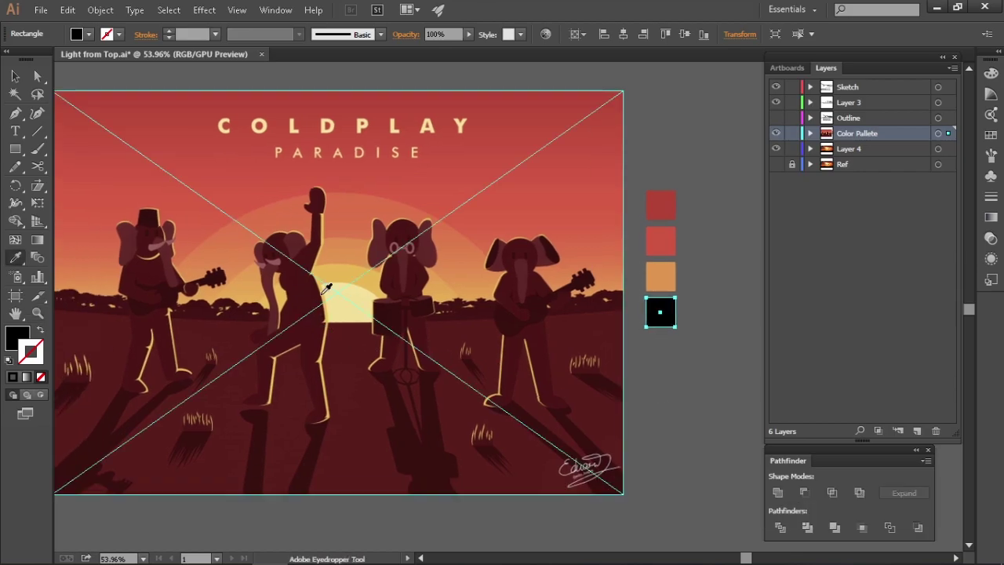
scroll(333, 287, up, 4)
scroll(332, 300, down, 4)
key(v)
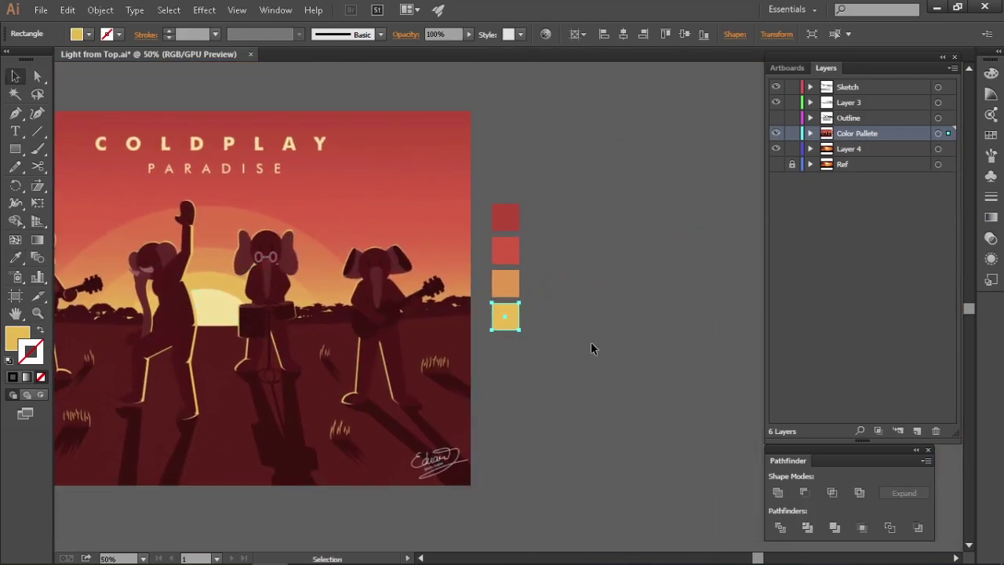
click(591, 342)
scroll(616, 344, up, 1)
drag(541, 326, 542, 354)
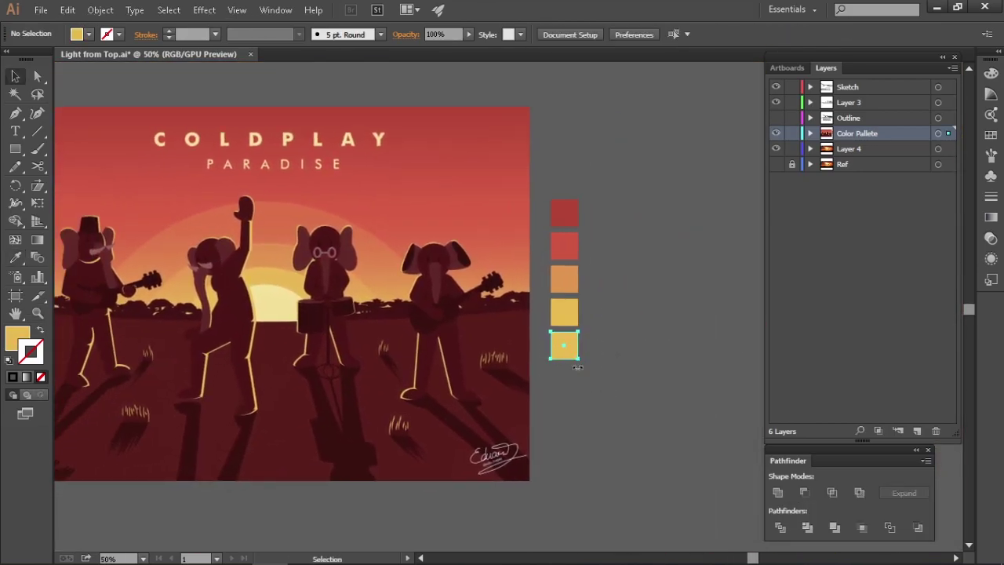
scroll(605, 367, down, 1)
scroll(605, 367, up, 2)
key(ctrl+z)
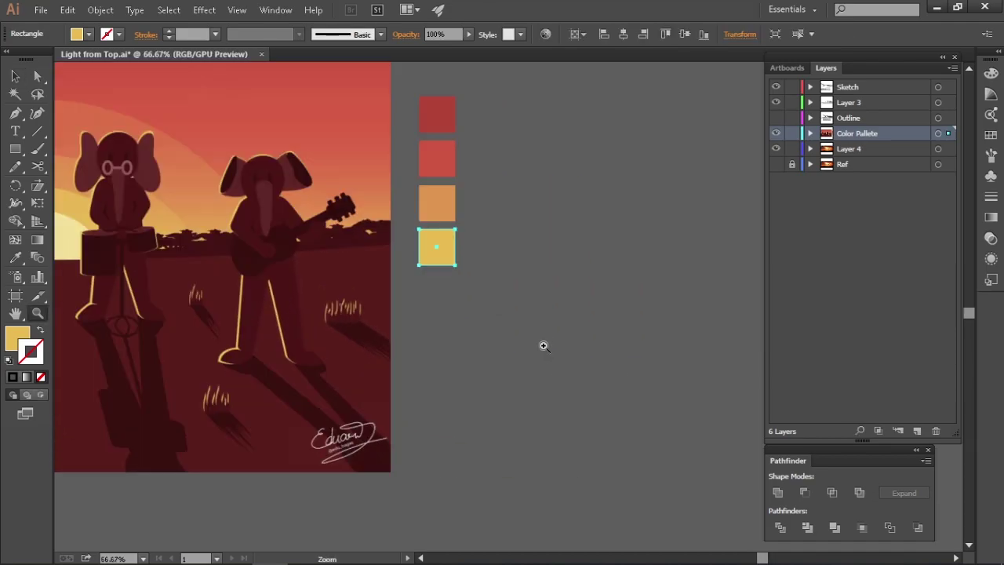
scroll(543, 343, down, 2)
Fill the copied swatch column with the dark red ground and a darker red
drag(540, 364, 524, 202)
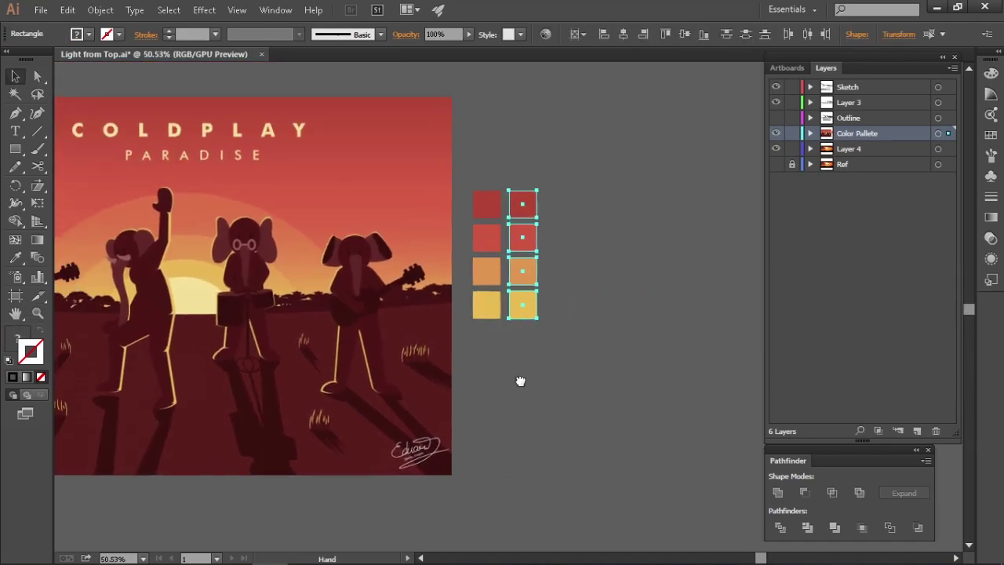
scroll(520, 382, up, 5)
key(i)
click(493, 306)
scroll(643, 307, down, 3)
scroll(375, 256, up, 3)
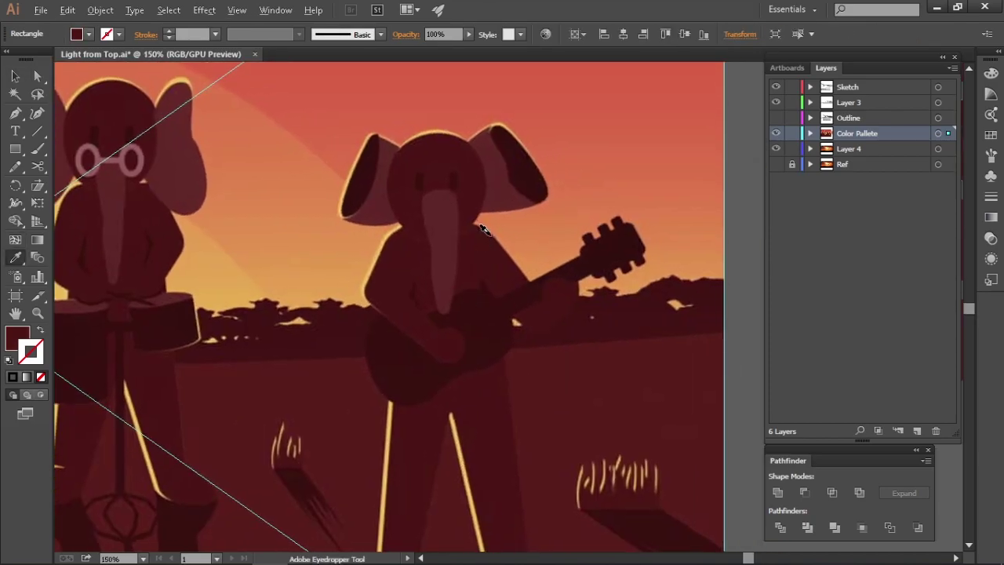
scroll(604, 280, down, 3)
scroll(554, 355, up, 2)
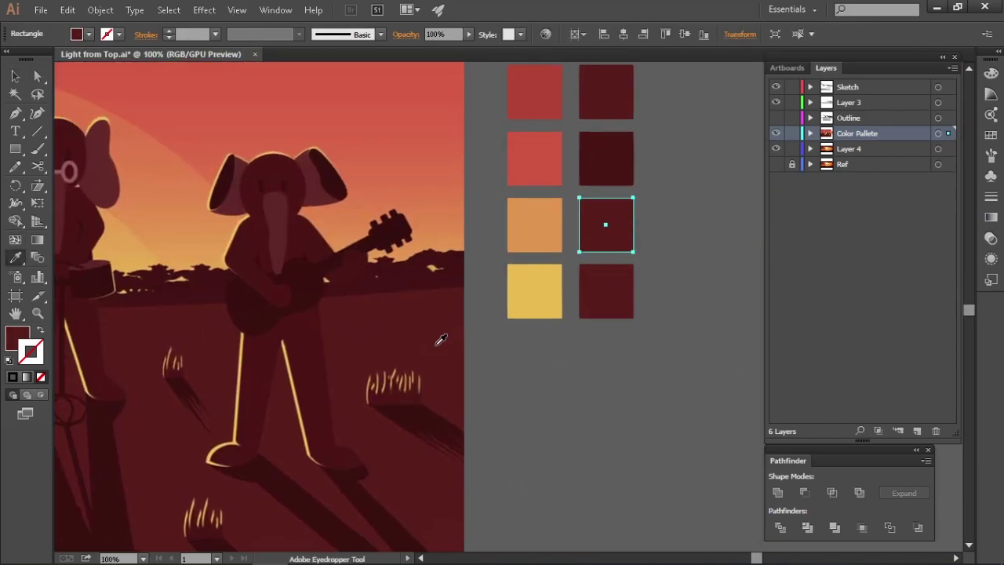
scroll(455, 339, left, 4)
drag(437, 368, 435, 368)
click(422, 287)
key(ctrl+shift+a)
scroll(601, 385, down, 3)
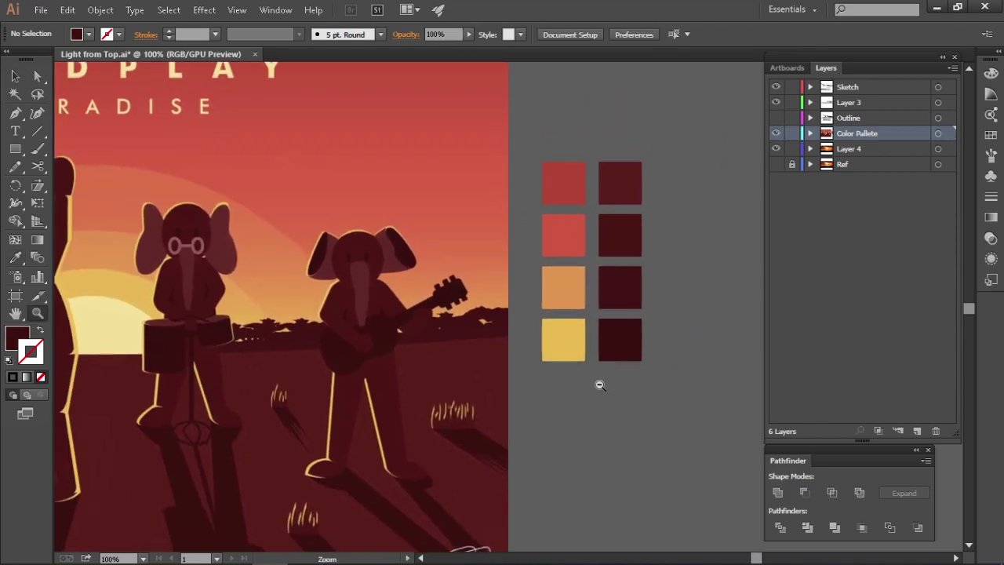
scroll(542, 351, up, 2)
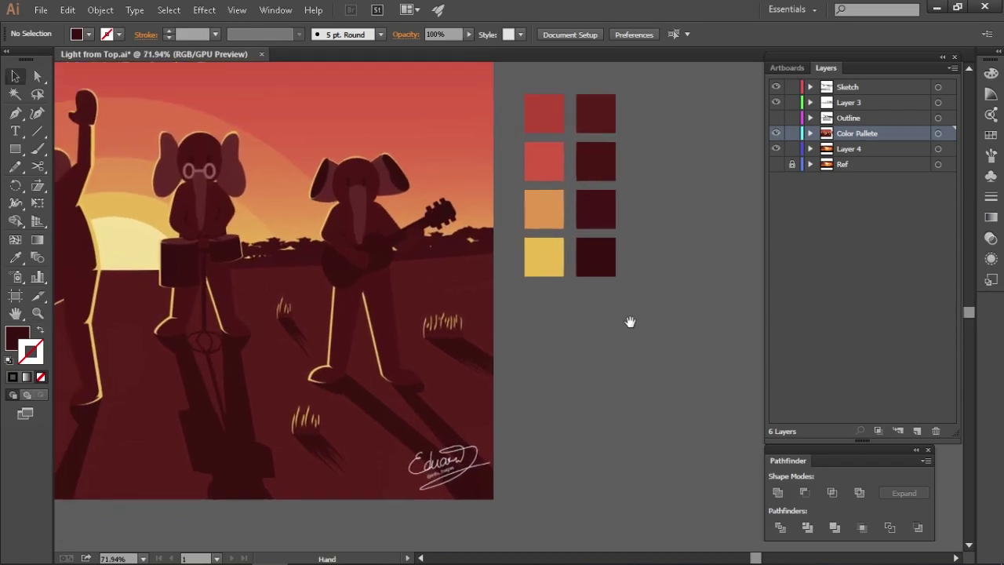
Add an extra dark swatch filled with the artwork's sampled shadow colour
key(v)
key(ctrl+f)
key(i)
scroll(281, 420, up, 4)
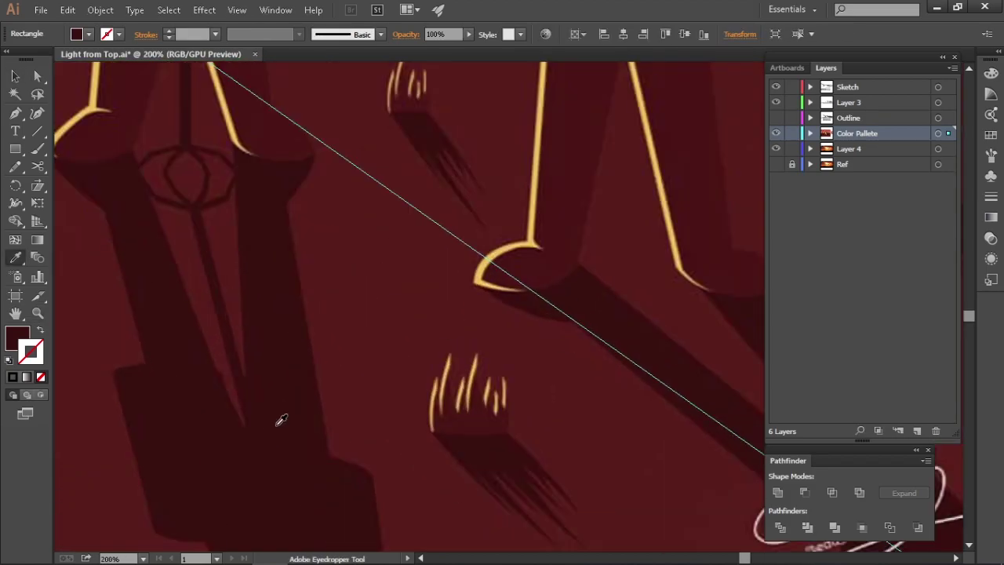
click(303, 418)
scroll(482, 343, down, 5)
key(v)
key(ctrl+shift+a)
scroll(459, 341, up, 3)
scroll(439, 402, up, 2)
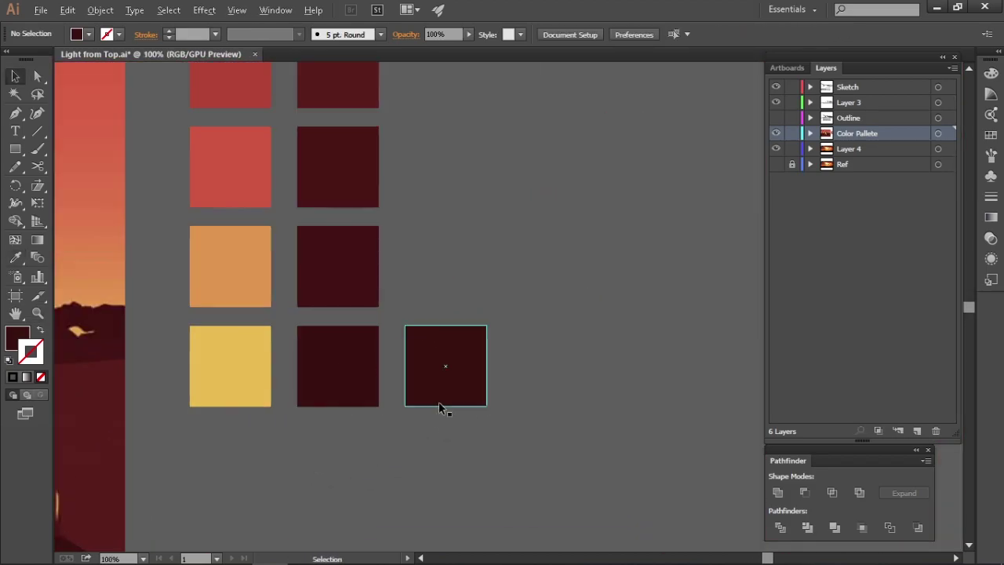
scroll(528, 327, down, 4)
mouse_move(583, 450)
mouse_down()
mouse_move(706, 408)
mouse_move(616, 250)
mouse_move(205, 255)
mouse_up()
click(297, 473)
key(ctrl+z)
key(ctrl+z)
key(ctrl+z)
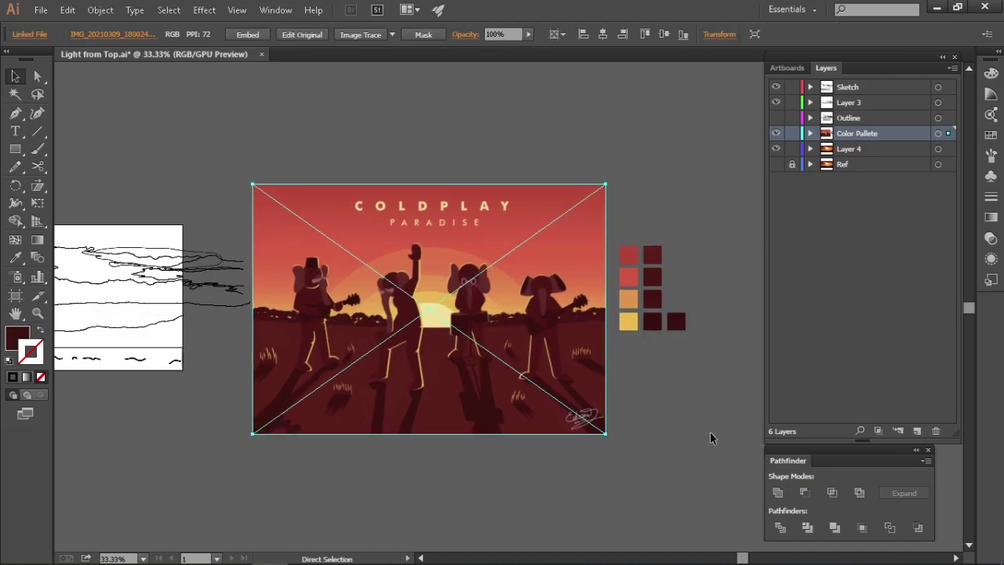
Drag the swatch palette left next to the sketch and drop the extra dark swatch below the second column
click(628, 243)
drag(651, 288, 252, 288)
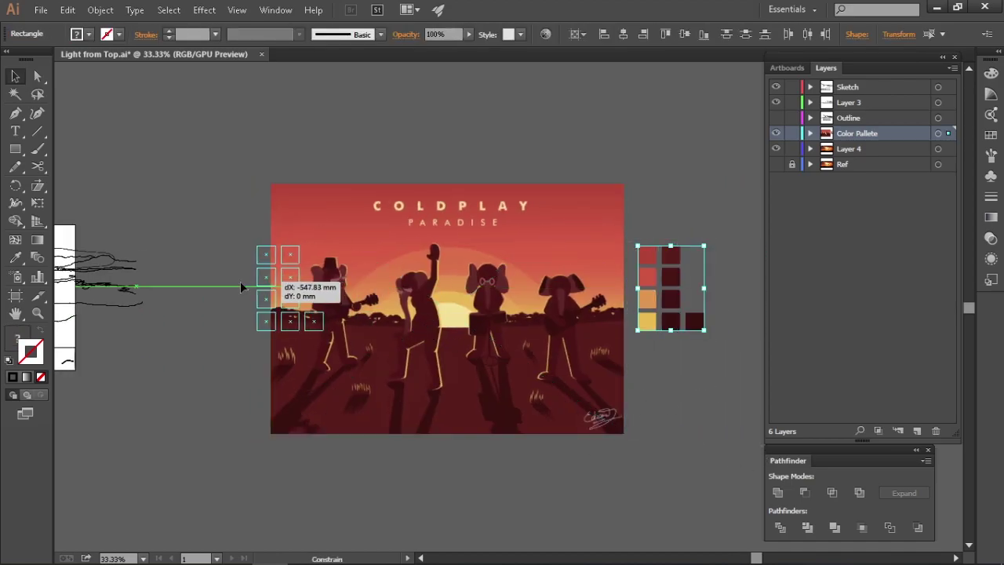
drag(163, 292, 208, 292)
drag(673, 190, 294, 403)
scroll(353, 359, up, 2)
mouse_move(430, 339)
mouse_down()
mouse_move(368, 407)
mouse_move(358, 402)
mouse_up()
Pan to the reference still and back, then select the ground band's squiggle strokes
scroll(422, 410, down, 4)
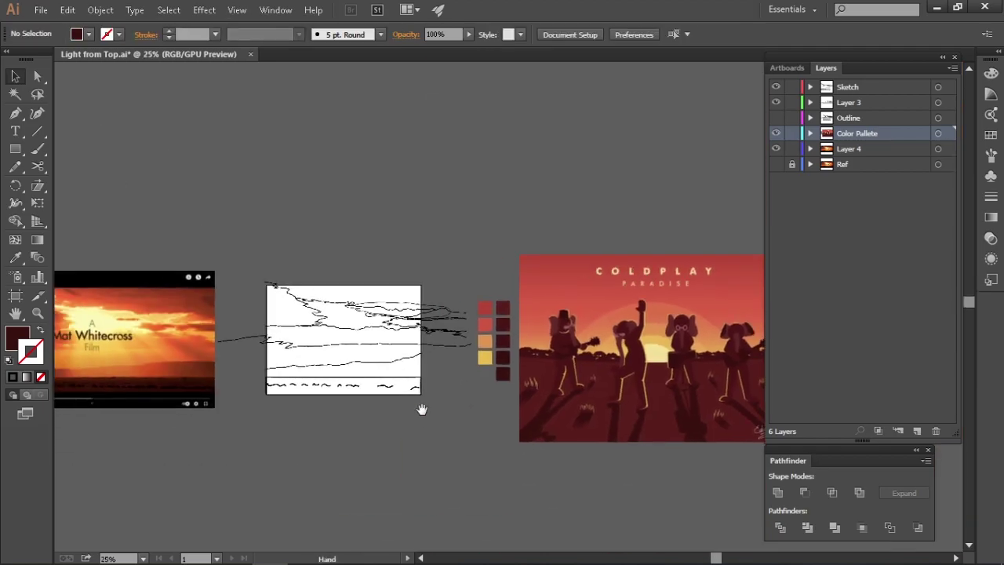
scroll(423, 304, up, 2)
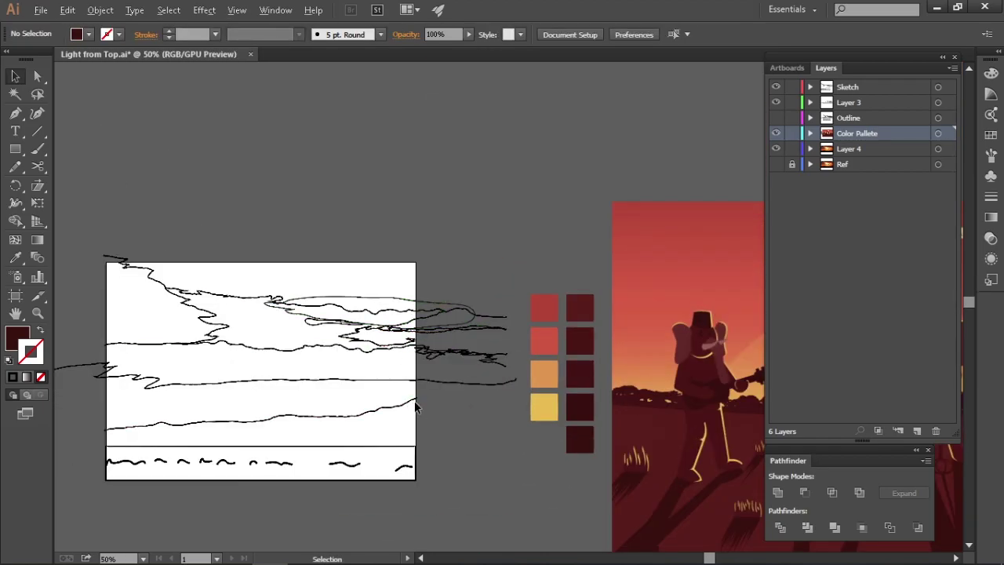
scroll(415, 399, up, 1)
drag(566, 394, 491, 396)
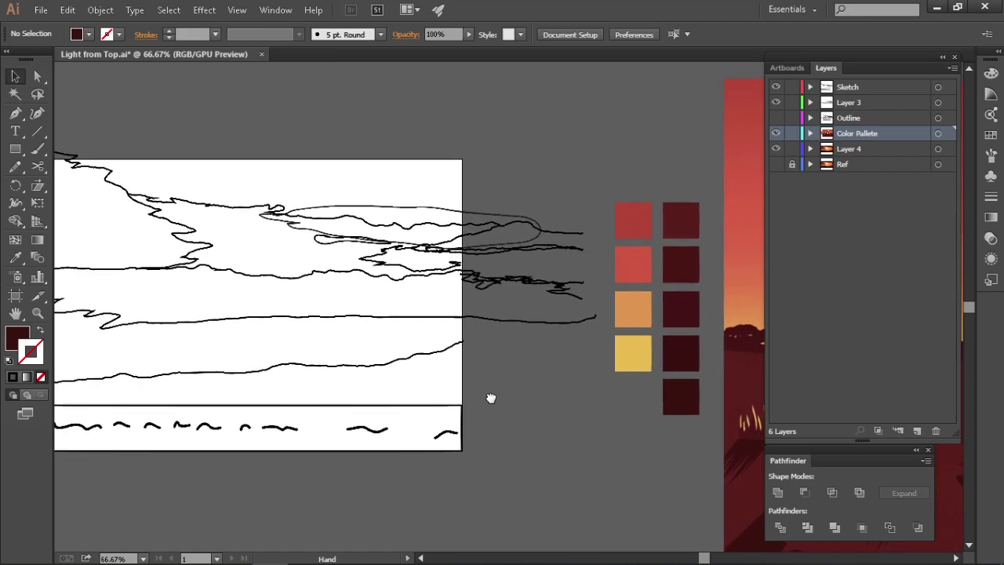
scroll(491, 396, down, 1)
drag(419, 370, 576, 430)
scroll(477, 397, up, 1)
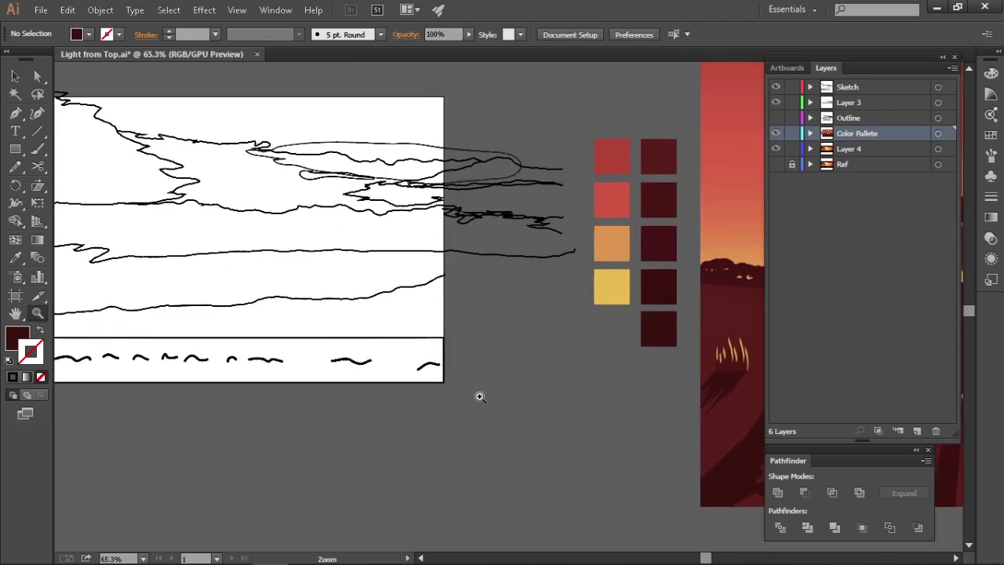
scroll(487, 406, up, 1)
mouse_move(487, 406)
mouse_down()
mouse_move(567, 396)
mouse_move(546, 415)
mouse_up()
scroll(547, 415, down, 1)
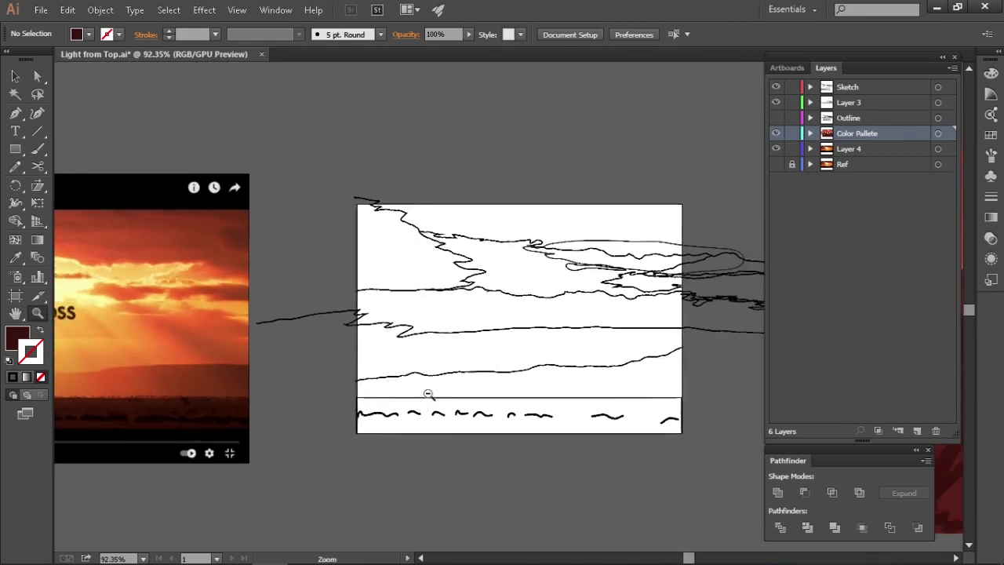
scroll(314, 431, left, 3)
scroll(517, 465, up, 2)
scroll(517, 466, down, 1)
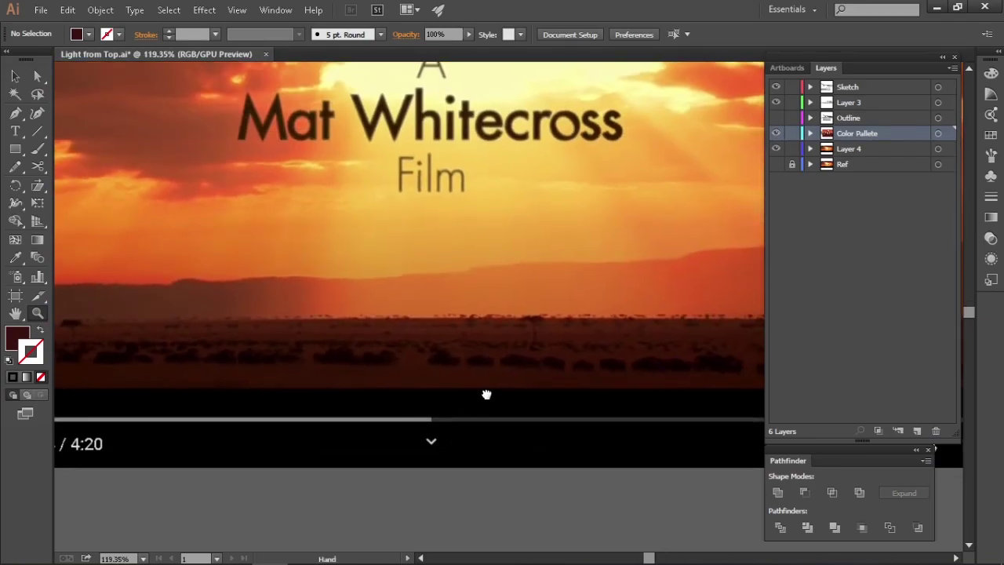
scroll(487, 392, right, 5)
scroll(471, 385, right, 4)
scroll(369, 392, up, 2)
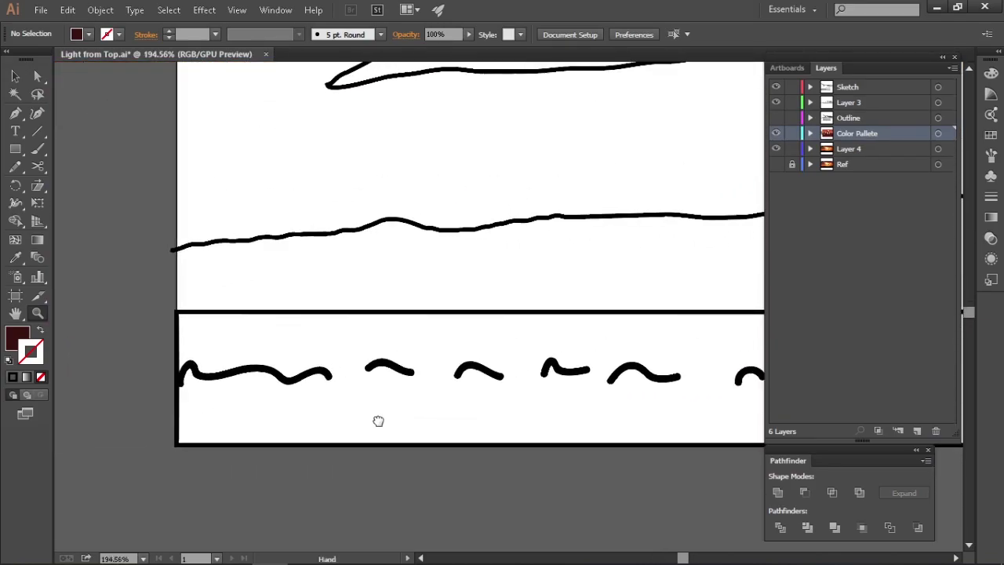
scroll(428, 433, down, 3)
scroll(597, 409, left, 2)
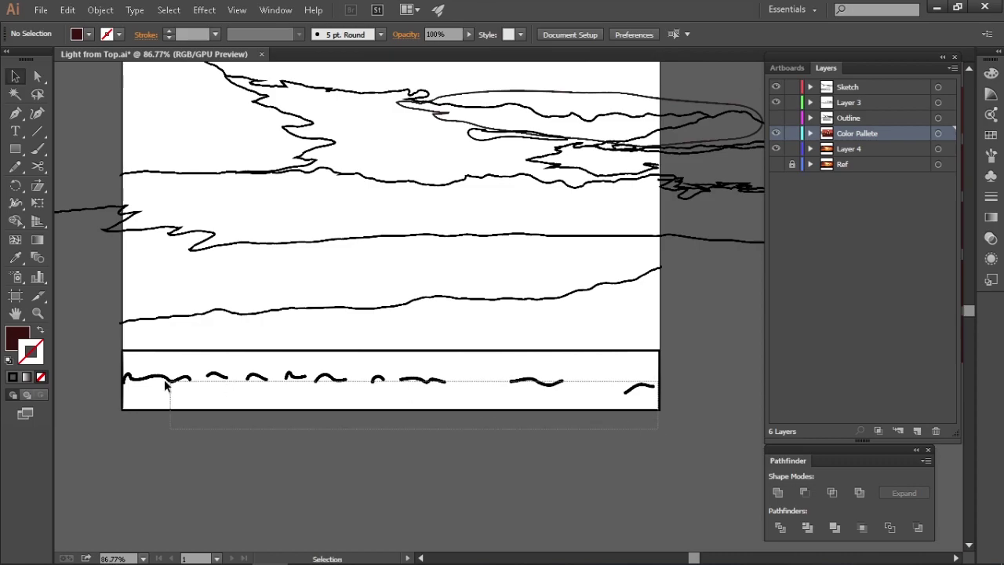
click(268, 345)
shift+click(268, 347)
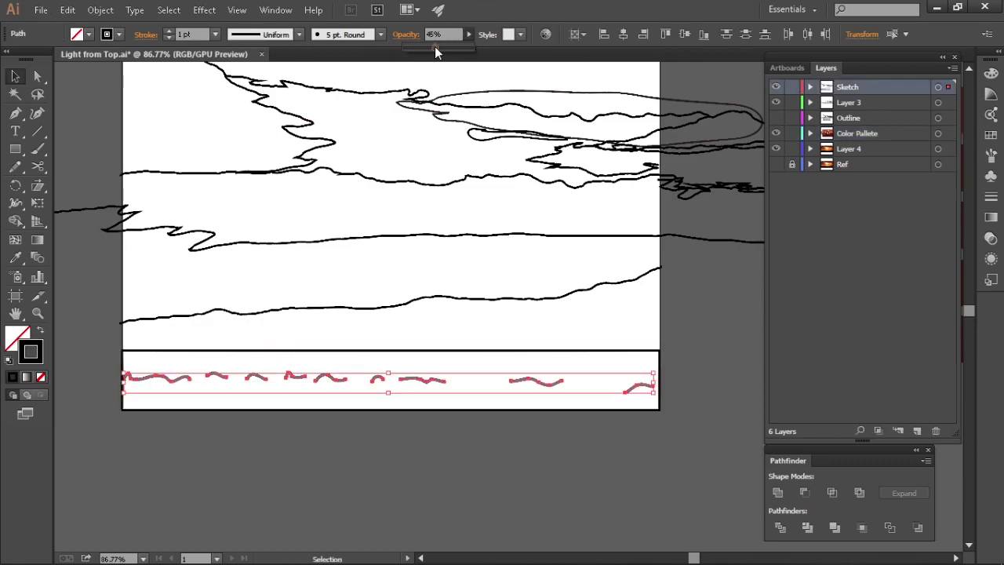
Deselect the faded 29% squiggles, zoom in on them, and switch to the Pencil tool
click(175, 368)
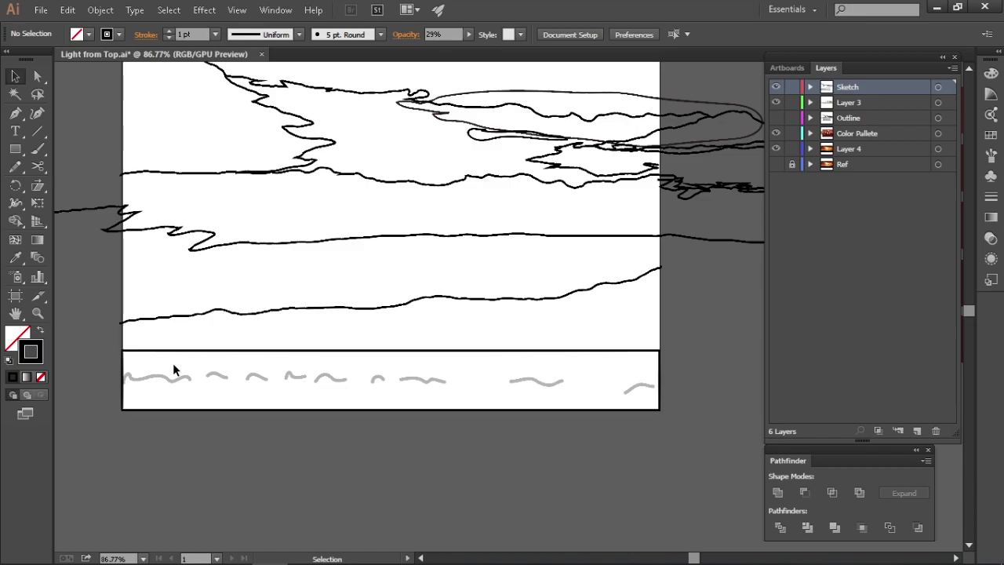
key(z)
mouse_move(240, 404)
mouse_down()
mouse_move(299, 370)
mouse_move(360, 353)
mouse_move(285, 381)
mouse_up()
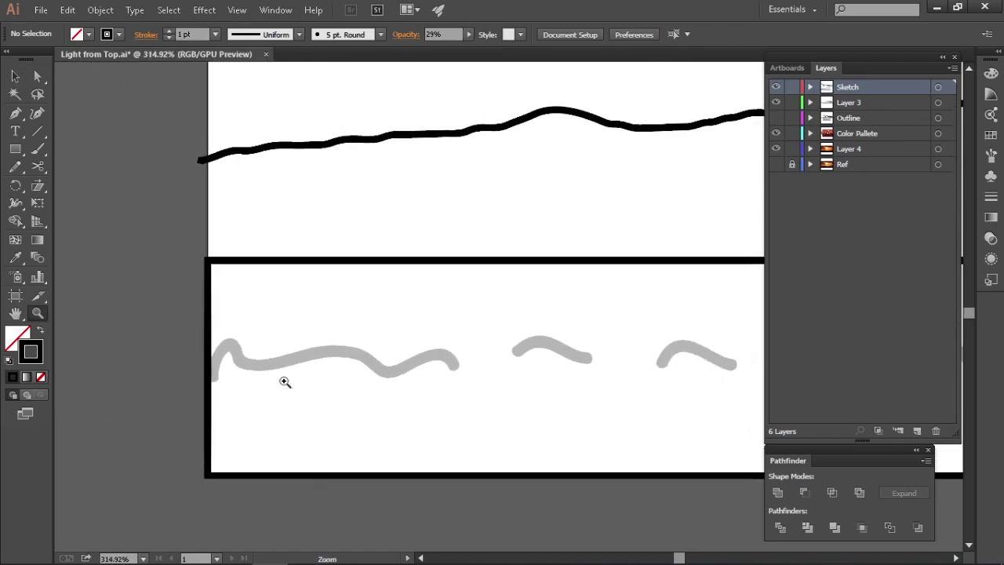
key(n)
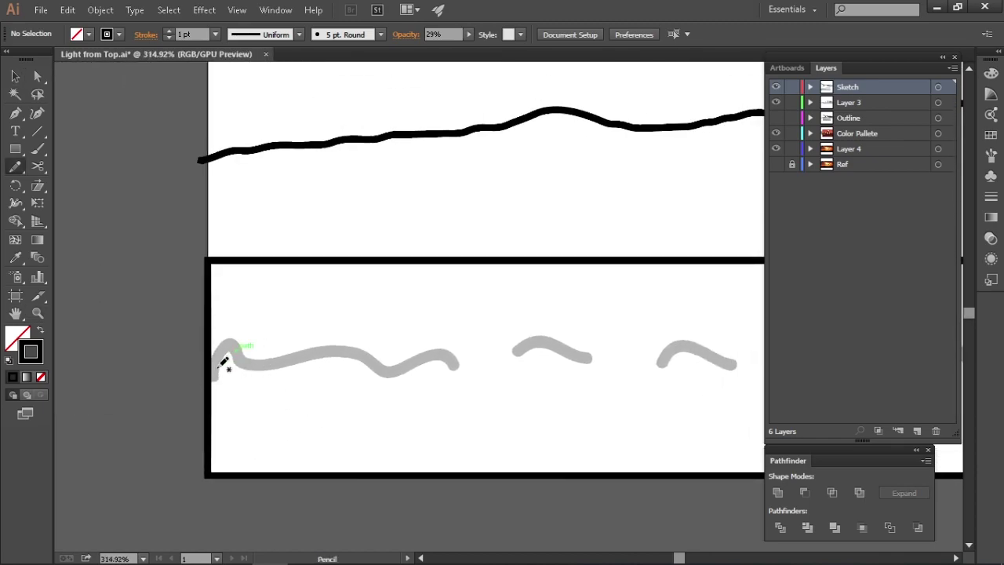
Trace black pencil outlines over the first two grey bush squiggles in the bottom strip
drag(460, 371, 461, 372)
key(v)
scroll(309, 380, up, 1)
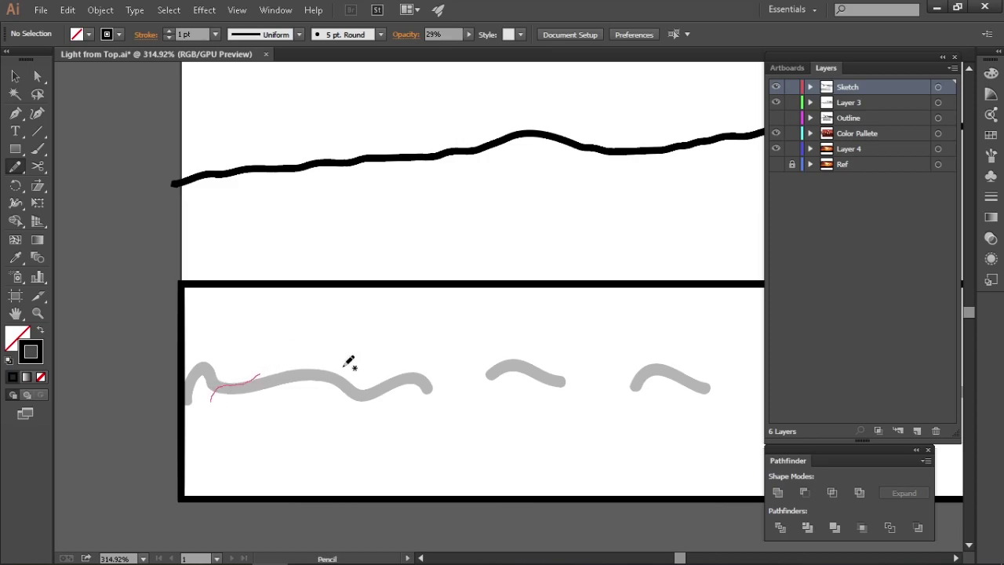
drag(396, 390, 389, 398)
scroll(363, 408, right, 5)
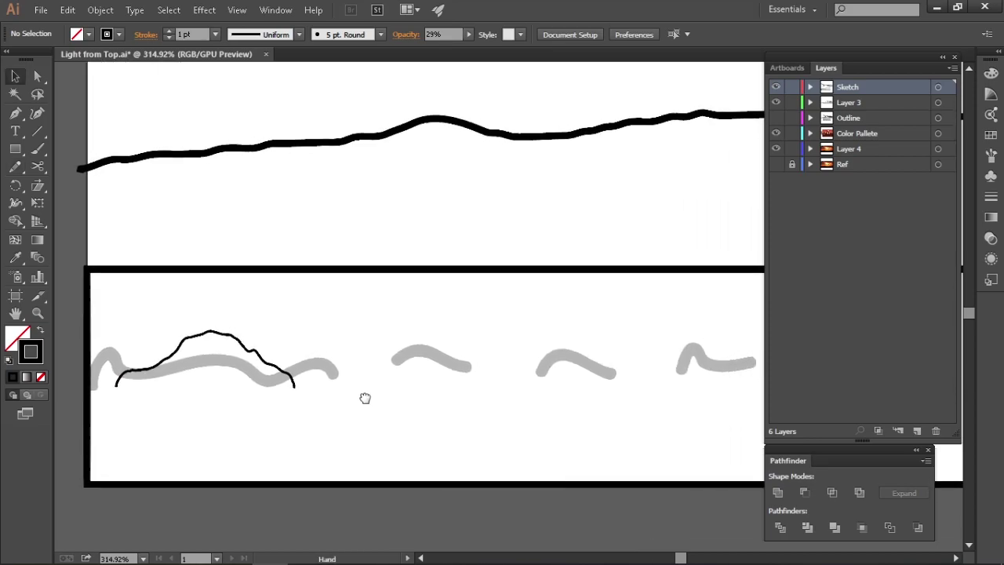
scroll(359, 363, right, 2)
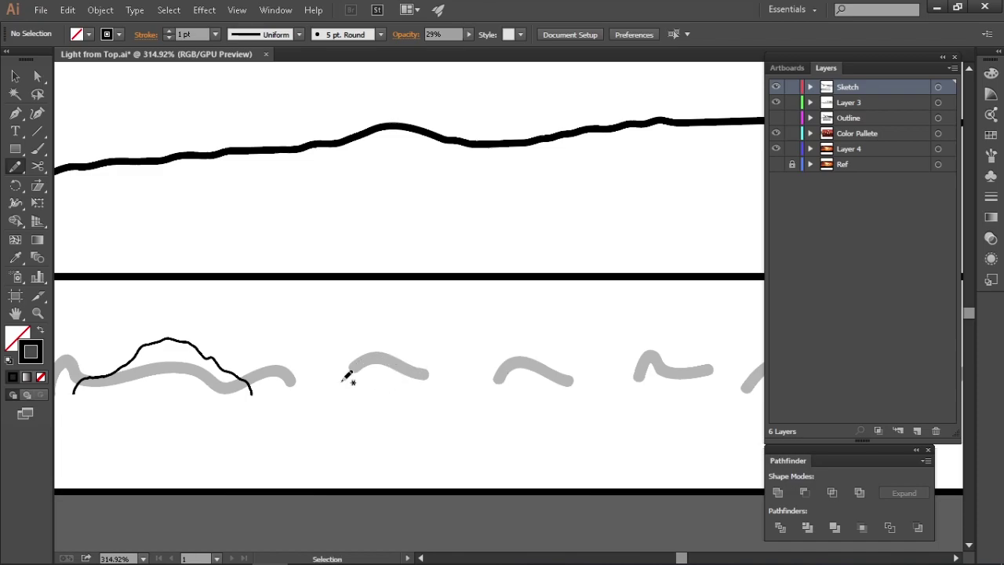
drag(435, 380, 331, 388)
drag(433, 395, 413, 404)
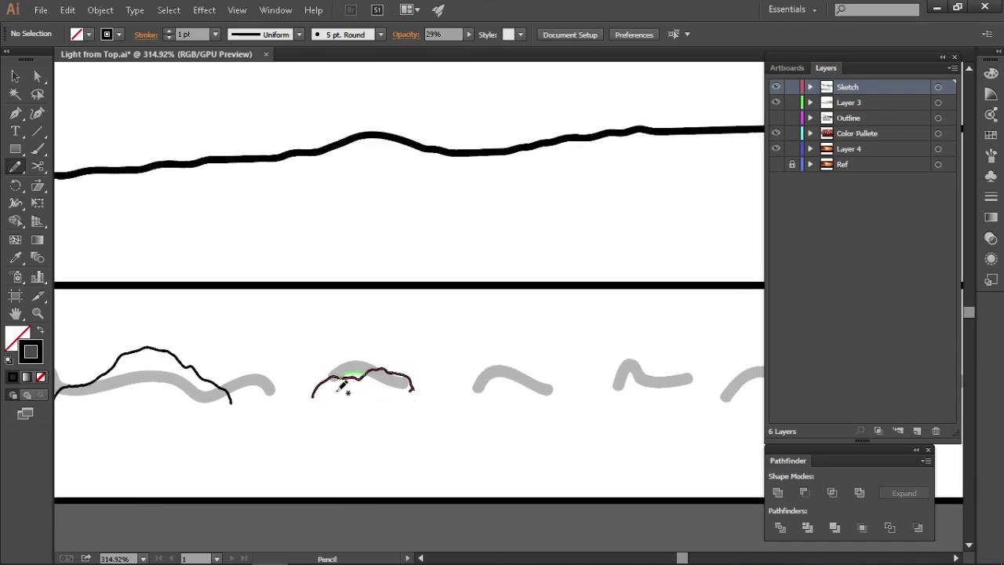
drag(463, 388, 437, 393)
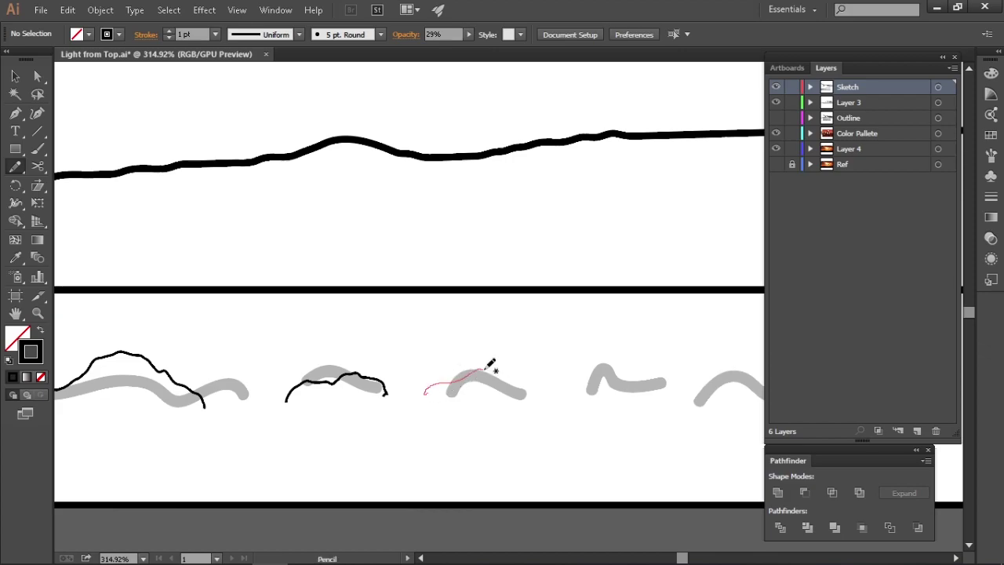
Trace the remaining bush, wave and arch sketches along the bottom strip in black
drag(537, 395, 530, 396)
drag(608, 379, 497, 402)
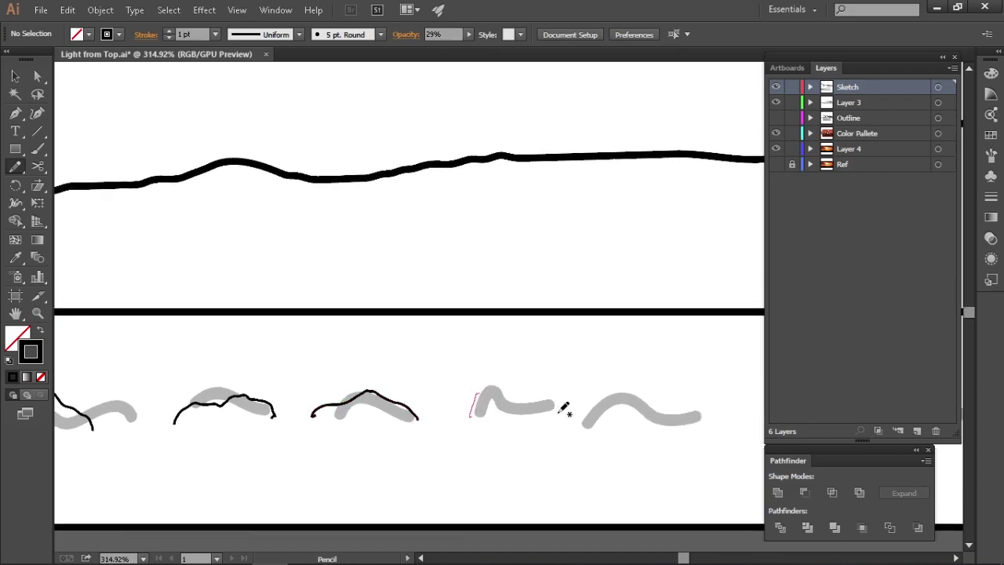
drag(563, 407, 558, 411)
drag(590, 418, 464, 434)
drag(572, 426, 577, 430)
drag(601, 379, 439, 357)
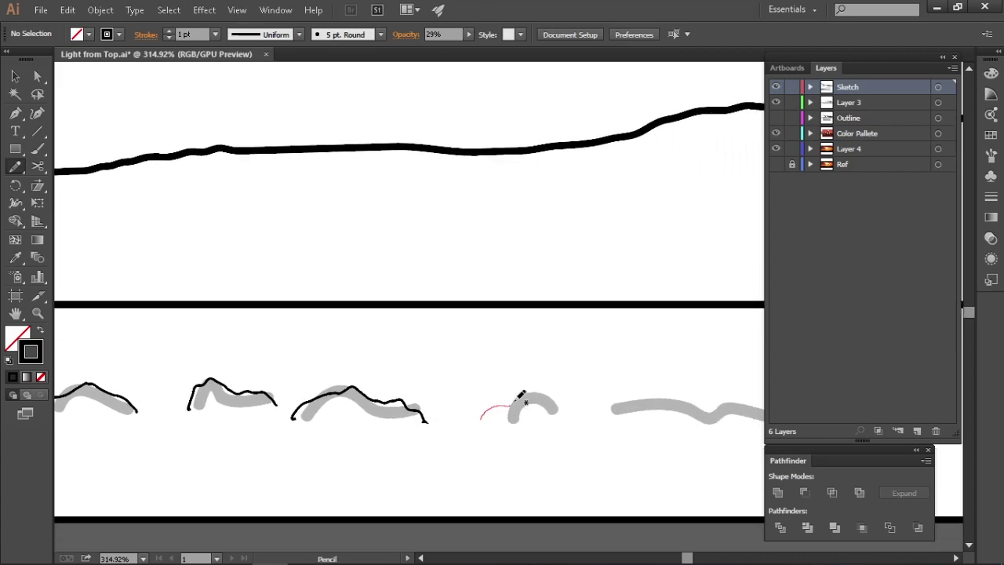
drag(548, 391, 568, 415)
drag(573, 432, 442, 394)
drag(478, 354, 451, 356)
mouse_move(514, 378)
mouse_down()
mouse_move(443, 379)
mouse_move(400, 362)
mouse_up()
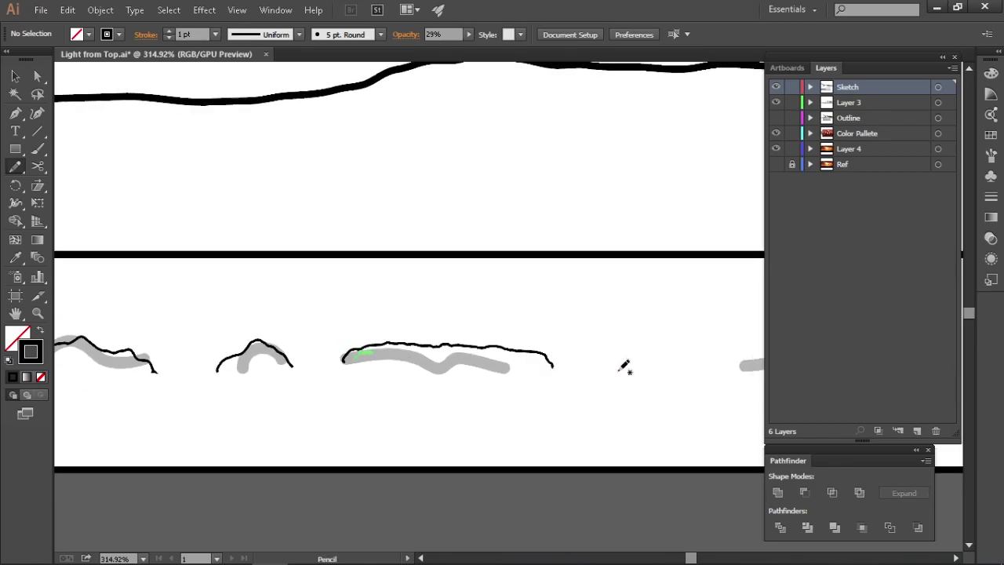
drag(624, 367, 543, 361)
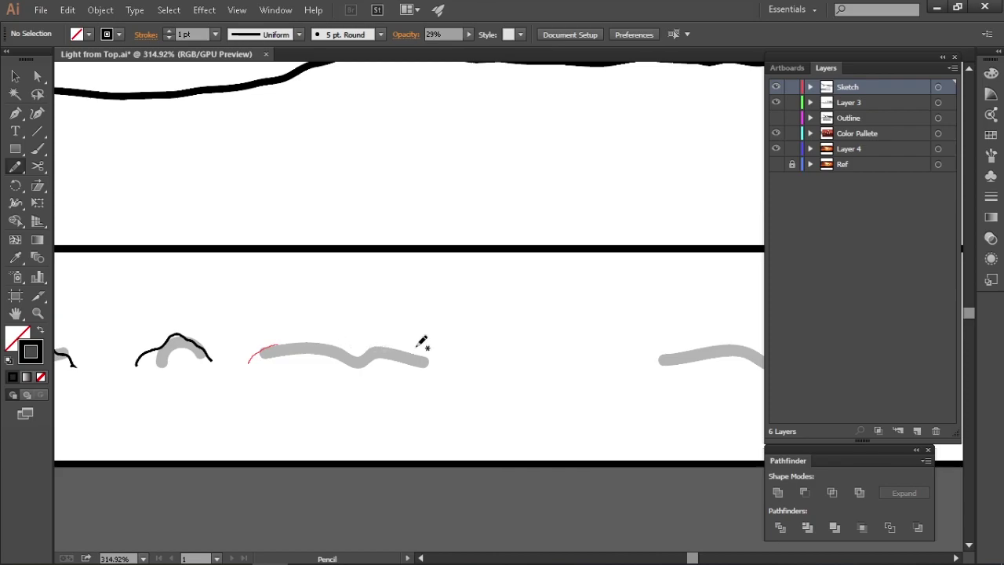
drag(552, 365, 400, 373)
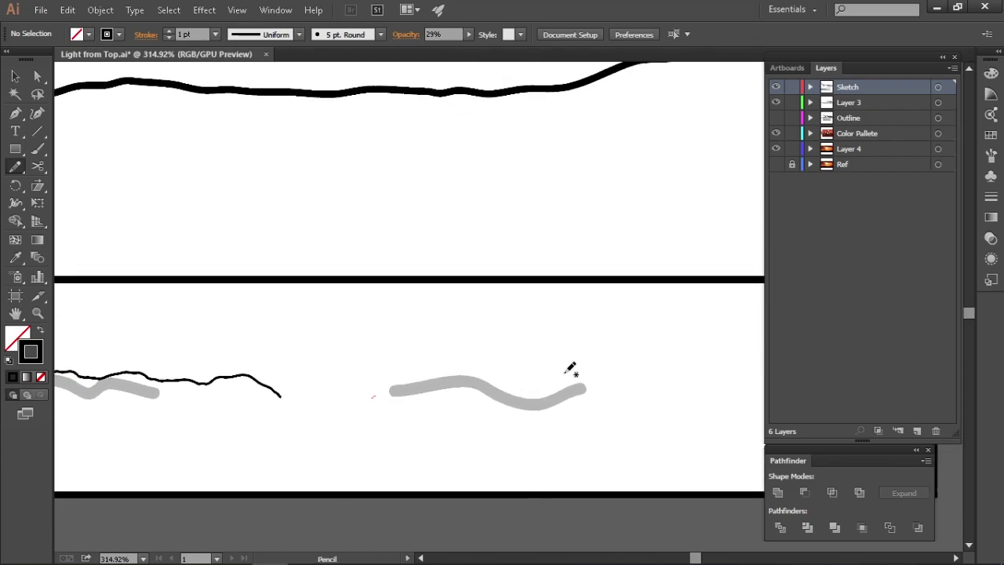
Zoom out to review the whole row of traced bush outlines
key(z)
mouse_move(546, 460)
mouse_down()
mouse_move(437, 410)
mouse_move(625, 437)
mouse_move(469, 393)
mouse_move(414, 298)
mouse_up()
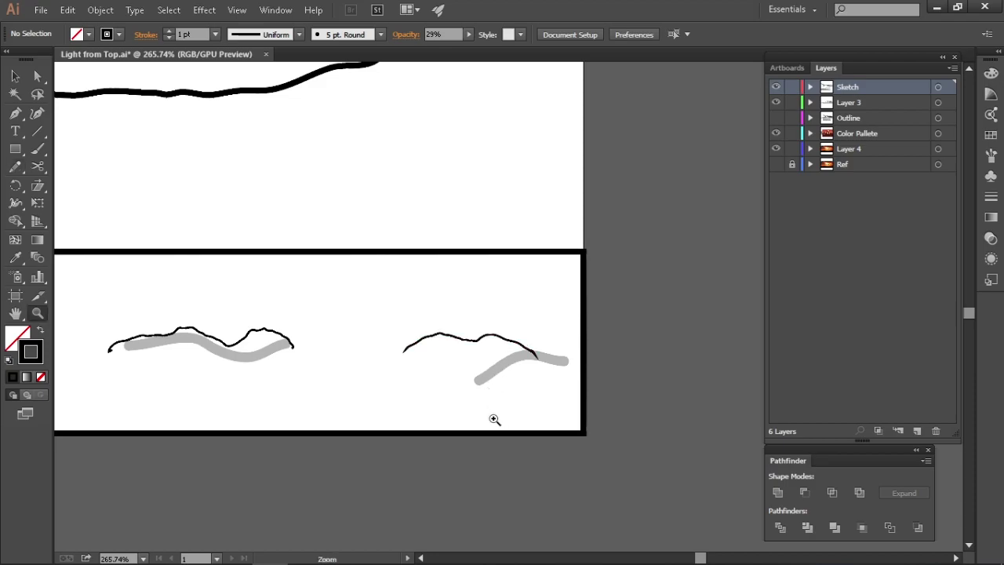
drag(494, 420, 478, 441)
drag(453, 491, 436, 453)
drag(330, 365, 427, 434)
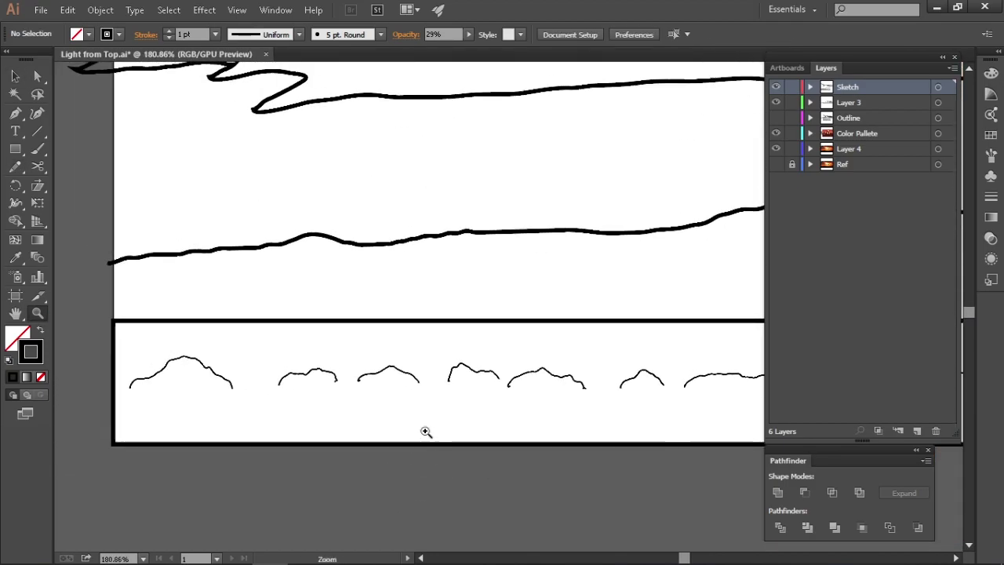
click(233, 384)
Join the first four bush outlines with Ctrl+J so each closes with a straight base
key(ctrl+j)
drag(343, 410, 307, 364)
key(ctrl+j)
drag(393, 415, 369, 361)
key(ctrl+j)
drag(460, 405, 486, 357)
key(ctrl+j)
click(566, 366)
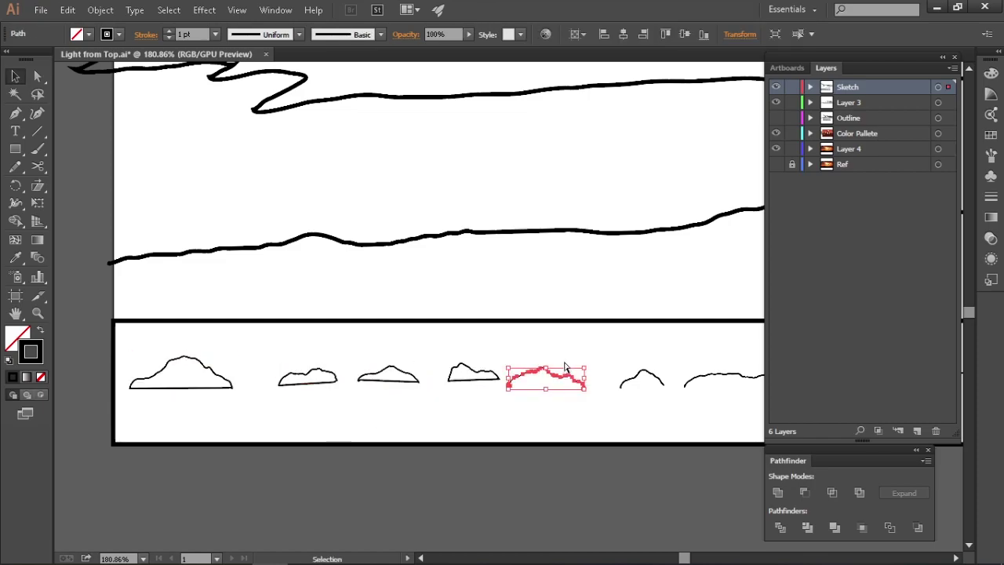
Close the small, middle and right bush outlines further along the strip with Ctrl+J
drag(613, 406, 430, 397)
click(449, 372)
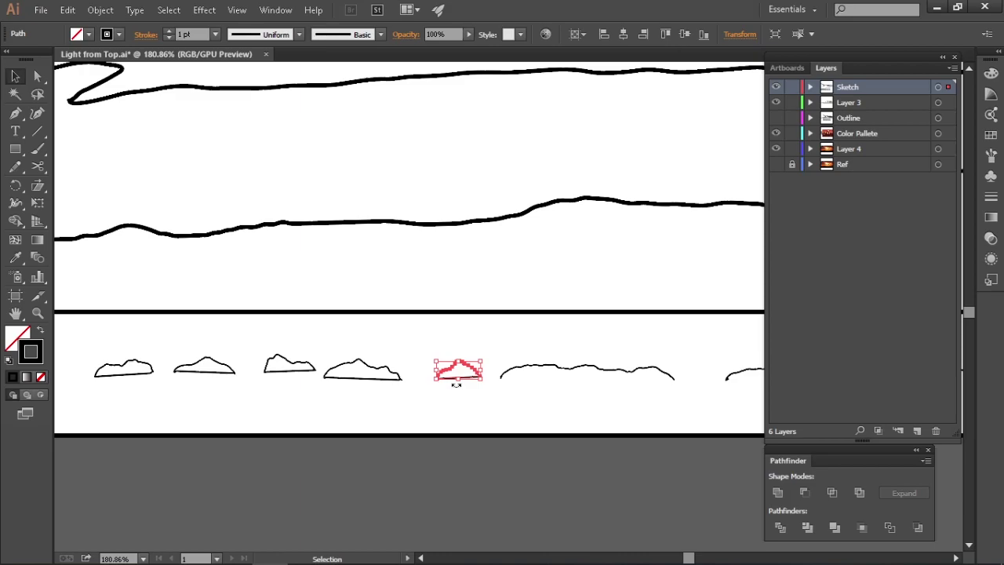
drag(506, 401, 253, 384)
drag(431, 387, 395, 374)
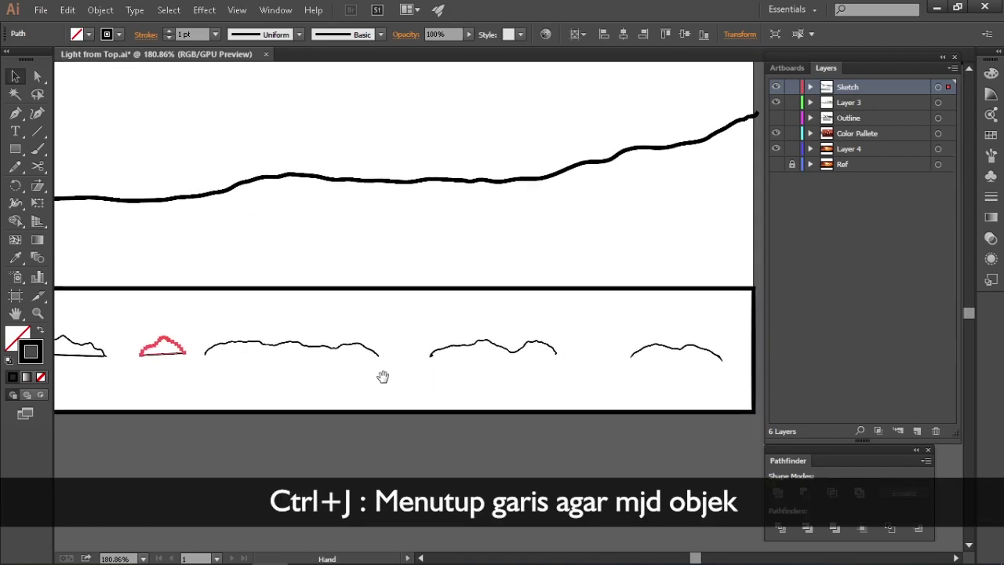
key(ctrl+j)
click(341, 364)
drag(453, 326, 451, 369)
key(ctrl+j)
click(632, 356)
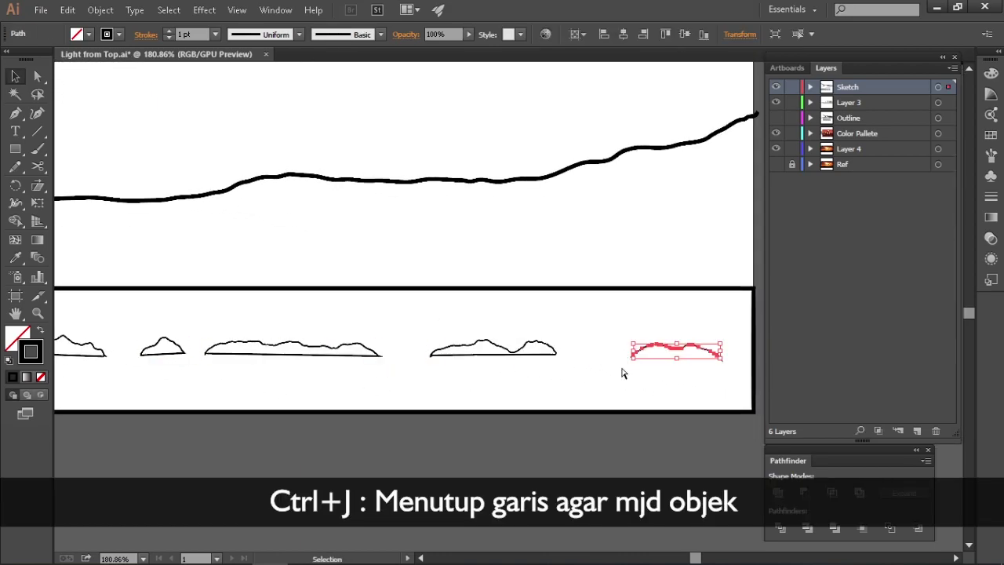
key(ctrl+j)
click(516, 396)
Zoom in on the right mound and inspect its closed path's anchor points
drag(525, 375, 547, 356)
click(476, 343)
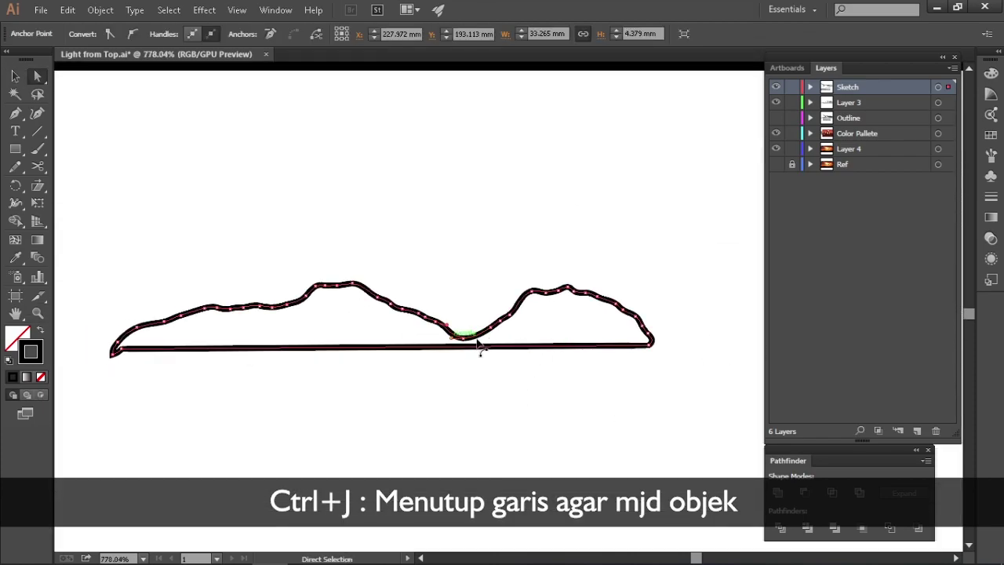
click(648, 348)
scroll(212, 369, left, 2)
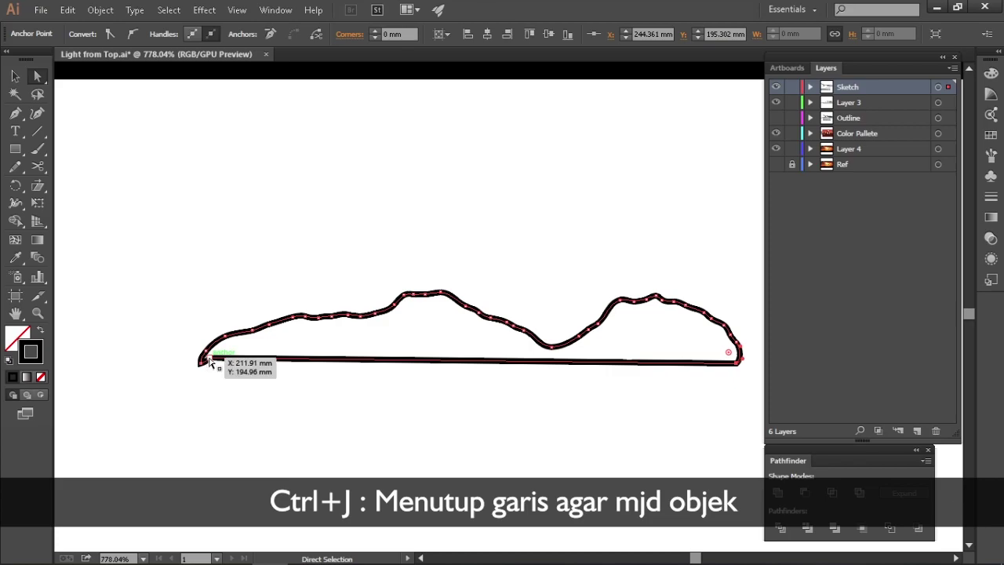
key(ctrl+j)
key(v)
click(468, 450)
key(z)
alt+click(460, 426)
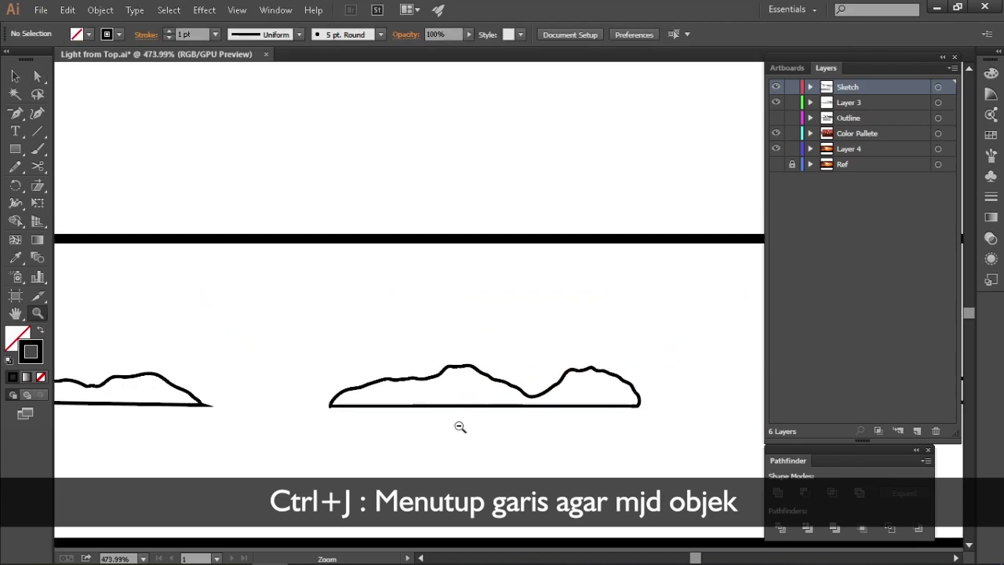
alt+click(420, 406)
drag(421, 405, 587, 387)
Isolate the mound and remove its stray bottom corner anchors, reshaping the base
key(v)
double_click(507, 340)
key(a)
drag(684, 343, 668, 375)
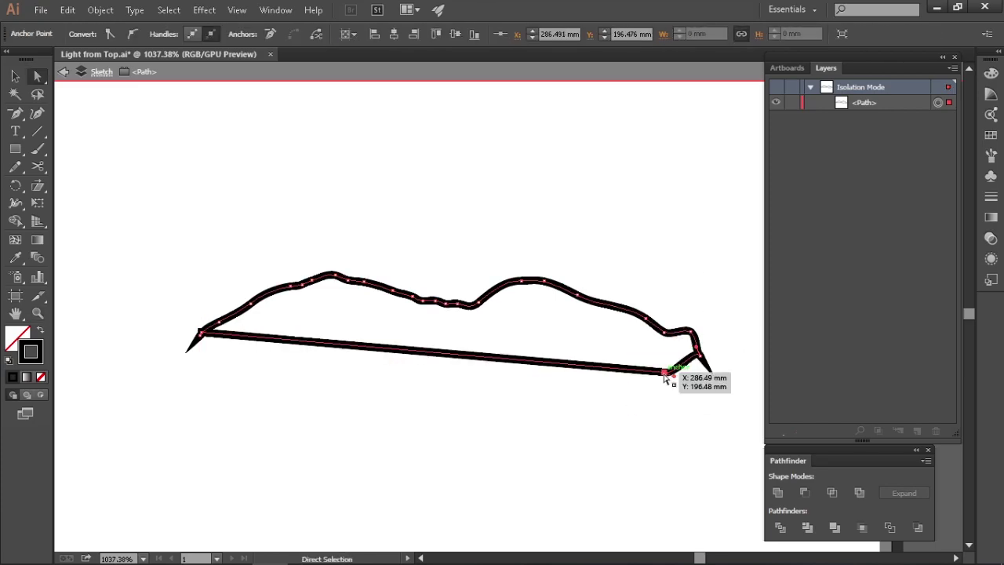
click(664, 374)
key(a)
drag(201, 333, 204, 347)
key(minus)
click(203, 350)
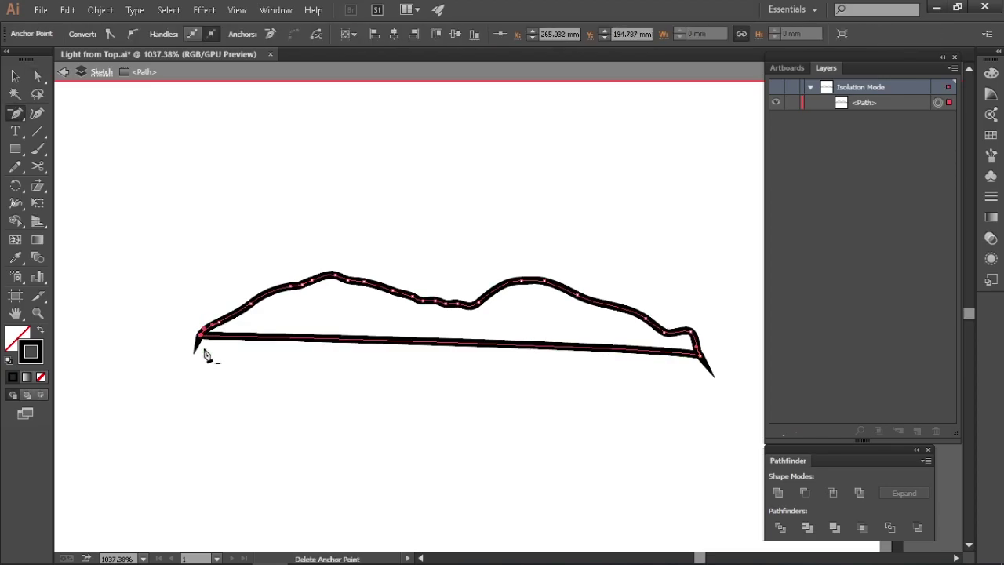
mouse_move(700, 360)
mouse_down()
mouse_move(689, 367)
mouse_move(699, 359)
mouse_up()
drag(203, 342, 280, 337)
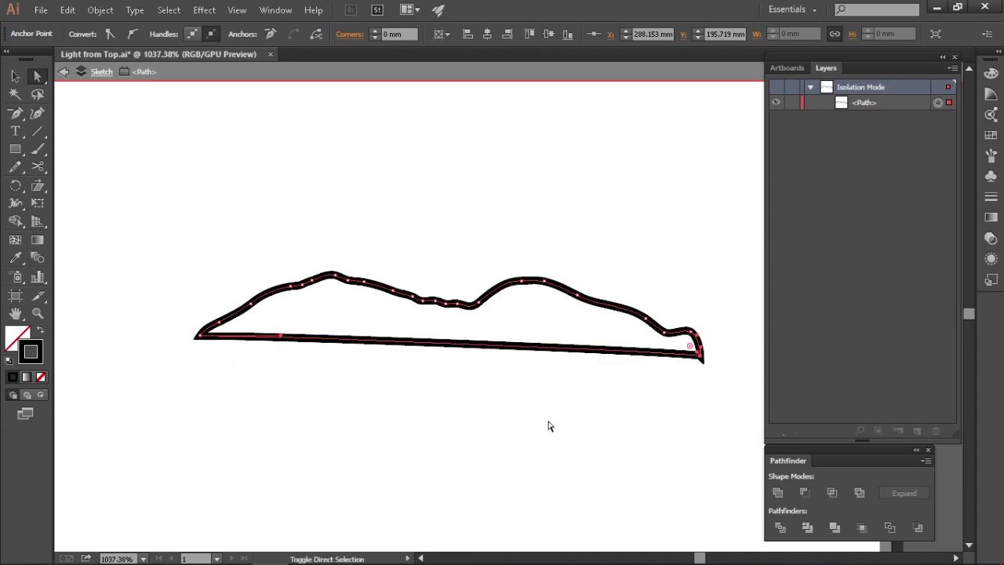
Pull the mound's corner anchor handle inward to tidy the ragged tip
scroll(711, 393, up, 3)
scroll(630, 410, down, 3)
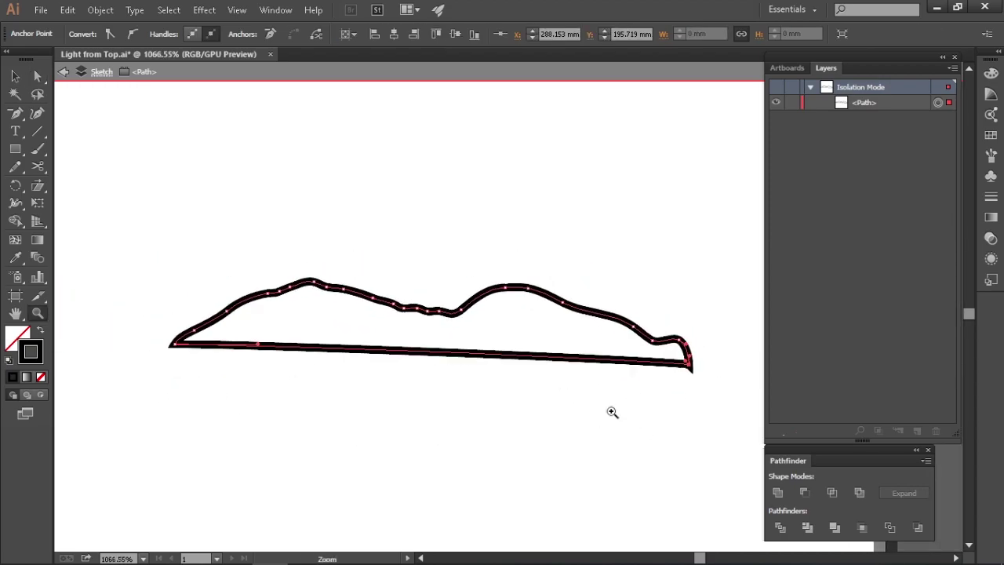
key(v)
drag(698, 274, 630, 377)
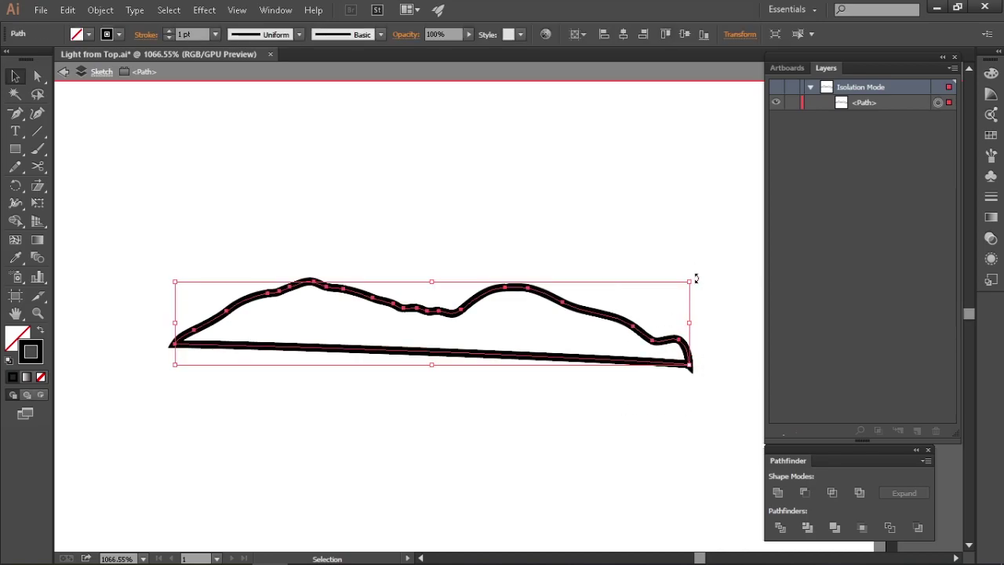
click(687, 401)
scroll(688, 401, up, 4)
key(a)
click(438, 353)
mouse_move(516, 353)
mouse_down()
mouse_move(502, 373)
mouse_move(502, 357)
mouse_move(507, 392)
mouse_move(520, 342)
mouse_up()
key(z)
key(ctrl+z)
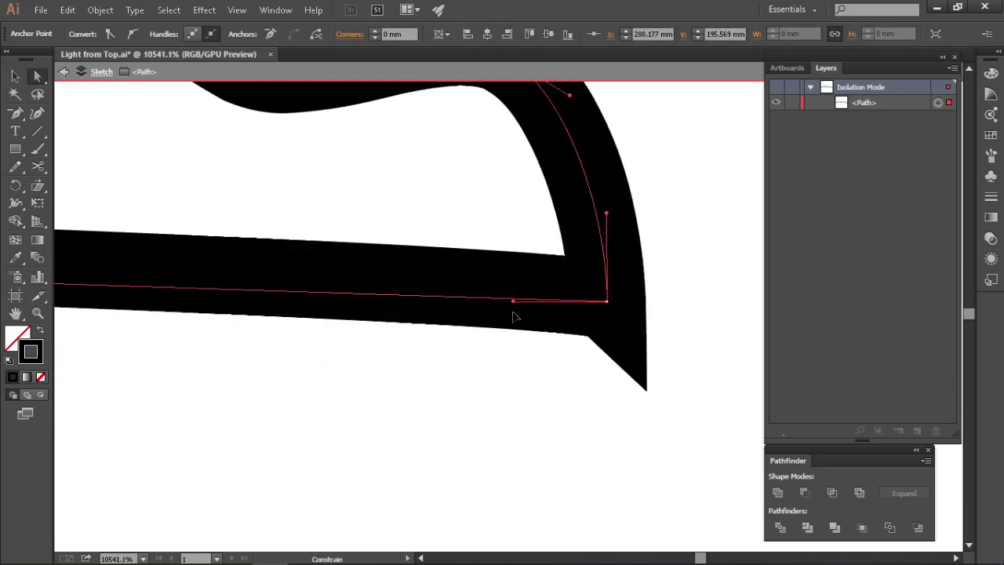
scroll(516, 317, down, 10)
Rotate the mound slightly so its base sits level
key(v)
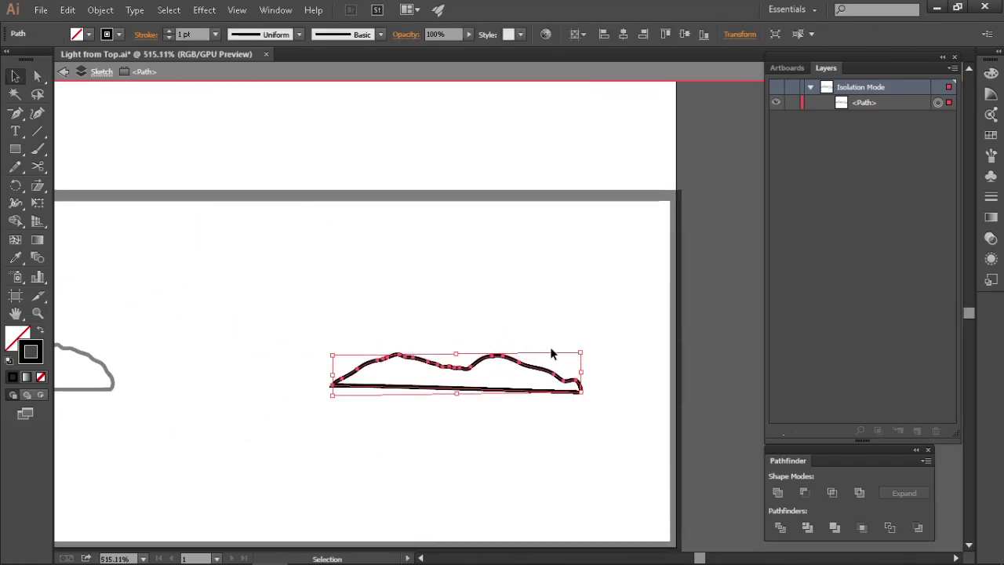
click(594, 405)
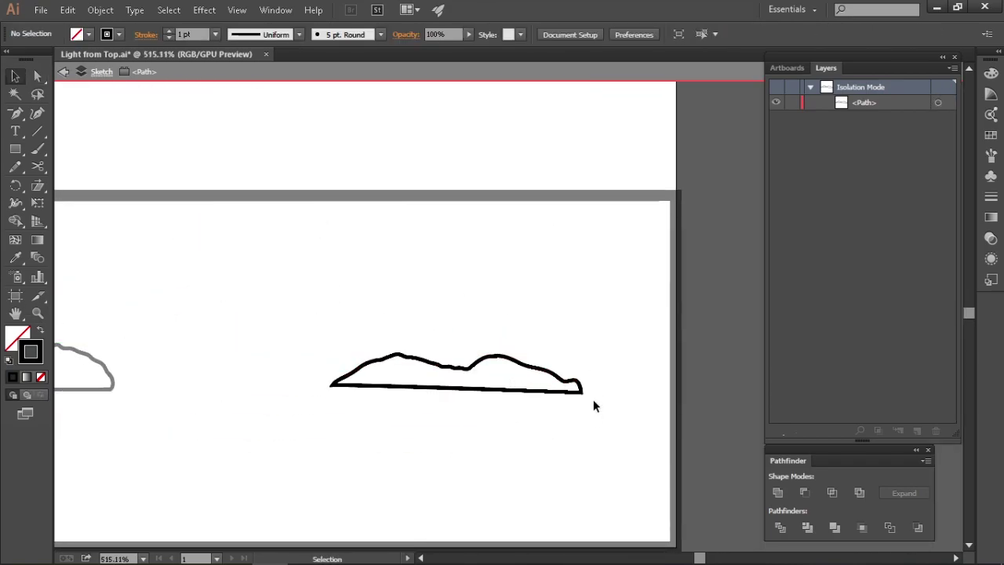
drag(538, 407, 538, 406)
drag(585, 347, 601, 354)
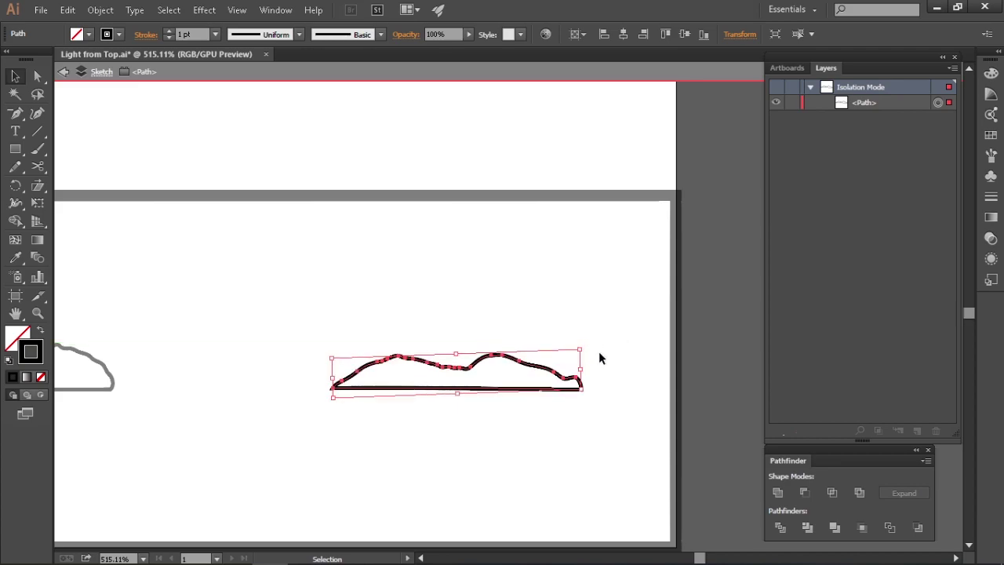
click(564, 457)
key(z)
scroll(662, 432, down, 5)
scroll(500, 460, up, 5)
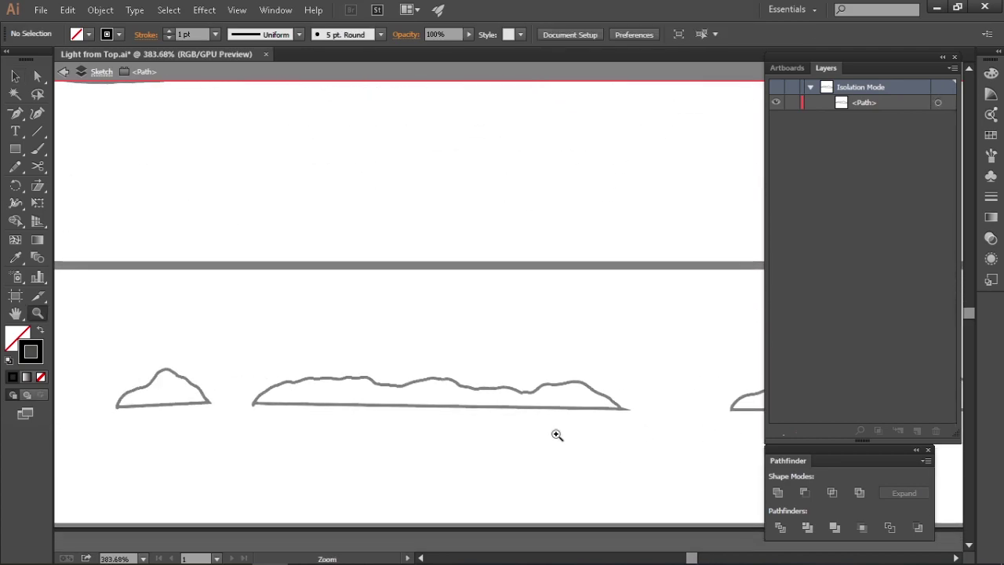
Rotate the middle mountain path slightly clockwise
scroll(674, 437, left, 5)
scroll(612, 408, up, 5)
key(v)
scroll(527, 320, down, 5)
key(Escape)
key(z)
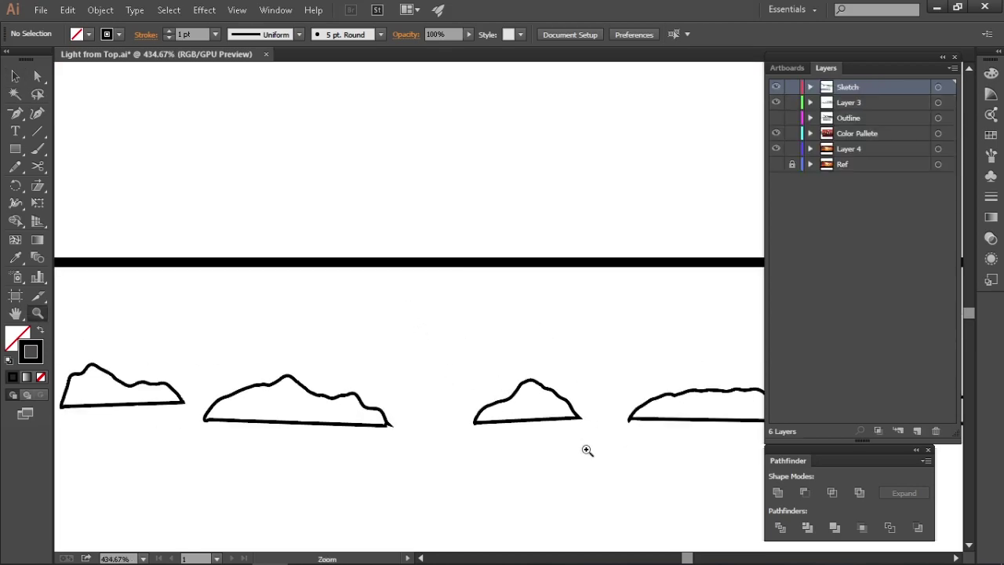
drag(527, 377, 598, 383)
ctrl+click(554, 448)
drag(554, 448, 673, 431)
click(672, 430)
Show the rulers and place a horizontal guide along the mountain bases
key(v)
key(ctrl+r)
drag(594, 69, 575, 351)
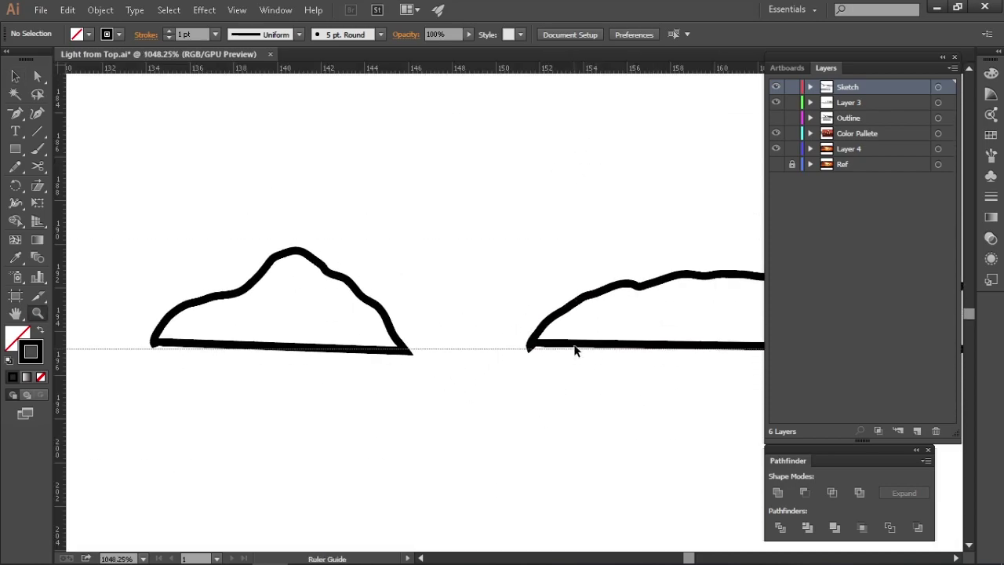
scroll(587, 399, right, 5)
scroll(503, 393, down, 2)
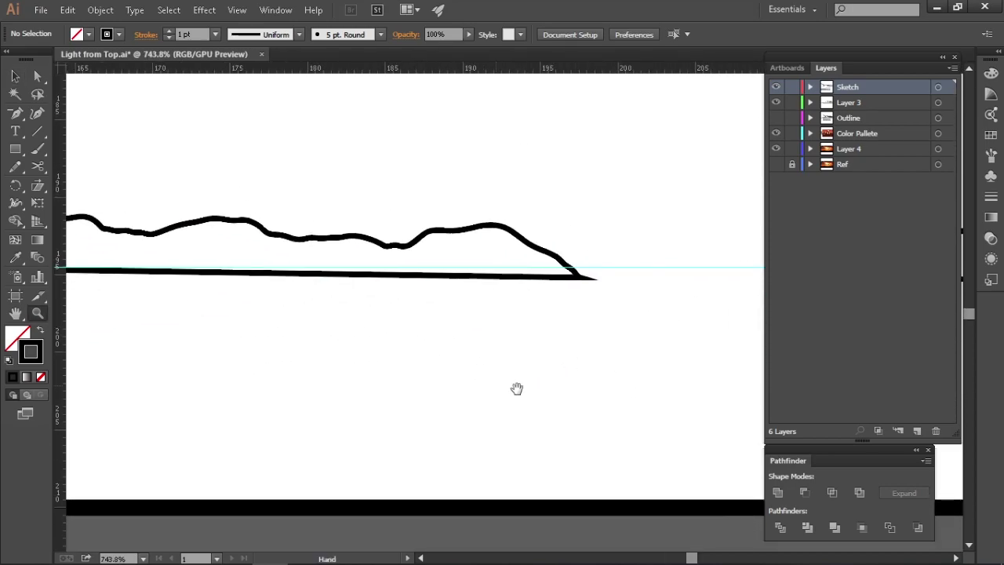
scroll(554, 329, up, 2)
scroll(635, 370, left, 4)
Rotate the hill path until its base is level with the guide
key(v)
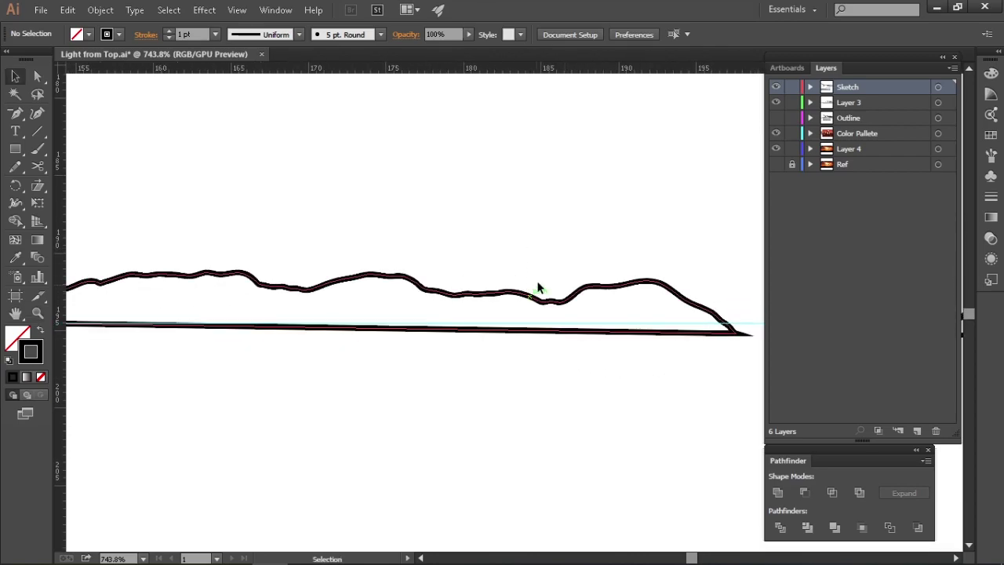
click(538, 288)
scroll(536, 314, left, 5)
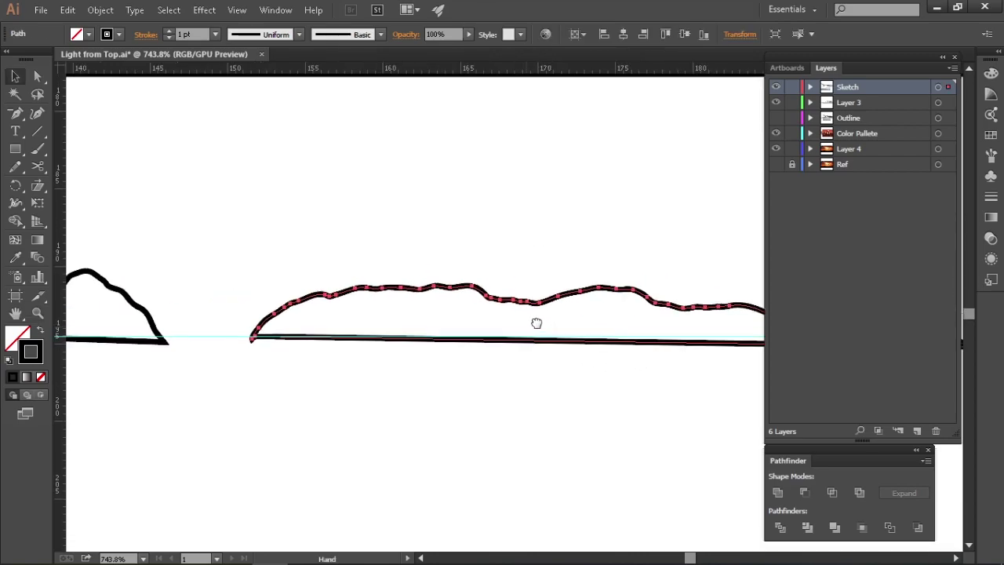
click(254, 287)
scroll(419, 385, right, 2)
scroll(628, 393, left, 4)
scroll(449, 258, up, 2)
drag(451, 252, 478, 245)
drag(410, 313, 484, 287)
scroll(540, 381, left, 10)
drag(667, 219, 664, 210)
click(681, 408)
Rotate the next hill about 2° to level its base
key(p)
ctrl+click(663, 361)
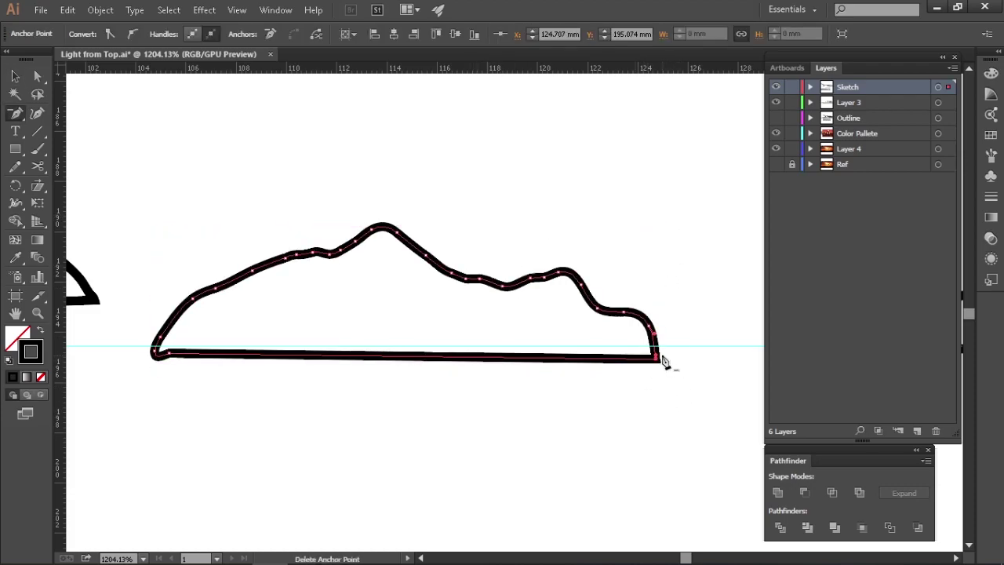
key(v)
scroll(542, 354, left, 10)
drag(590, 241, 543, 343)
click(607, 240)
click(559, 312)
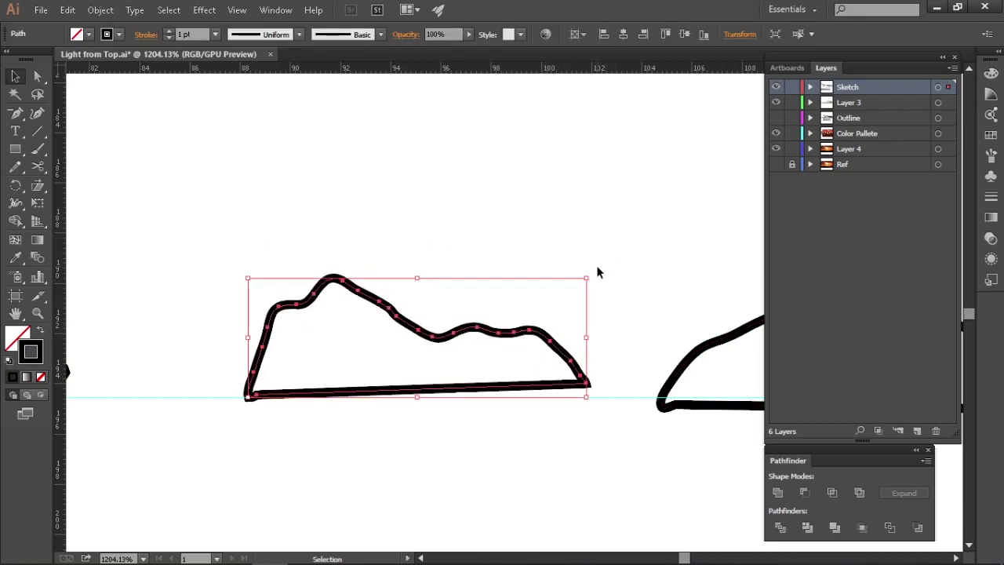
drag(596, 271, 597, 278)
Level the bases of the mound and the middle bush outlines
click(605, 288)
drag(529, 324, 603, 335)
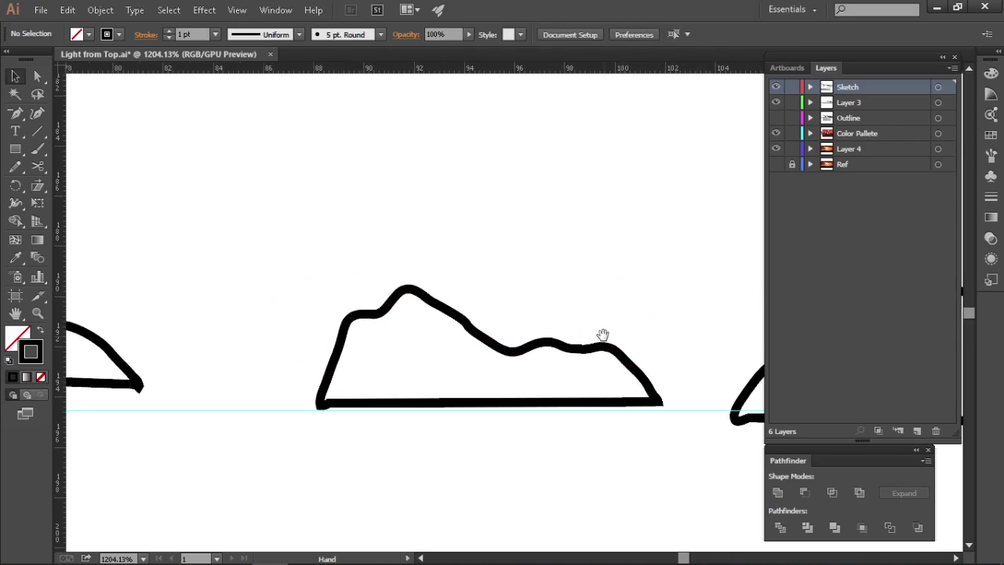
click(661, 280)
drag(668, 291, 654, 274)
Rotate the left-side bush outline slightly so it sits level
drag(394, 277, 599, 291)
click(605, 377)
key(p)
drag(209, 386, 388, 396)
drag(445, 283, 477, 333)
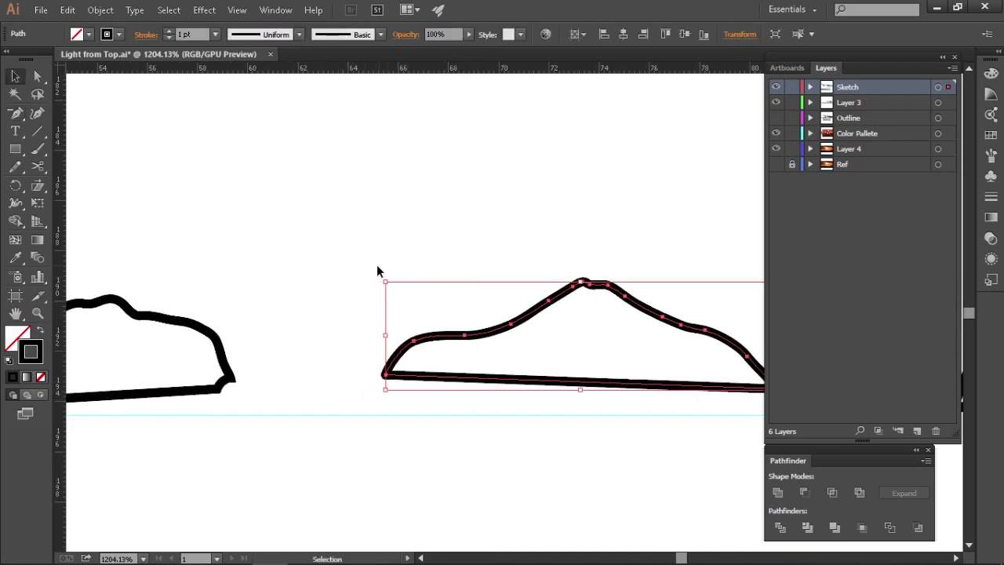
drag(380, 275, 380, 275)
click(352, 325)
Rotate the next bush about 3.72° so its straight base sits level
scroll(475, 417, left, 6)
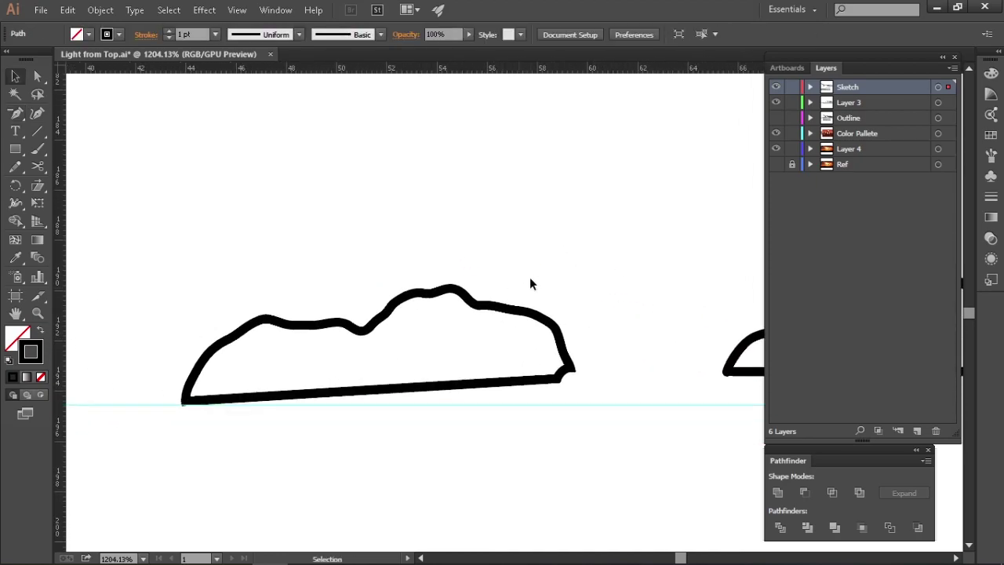
click(559, 322)
drag(576, 280, 577, 296)
click(614, 336)
drag(518, 347, 583, 291)
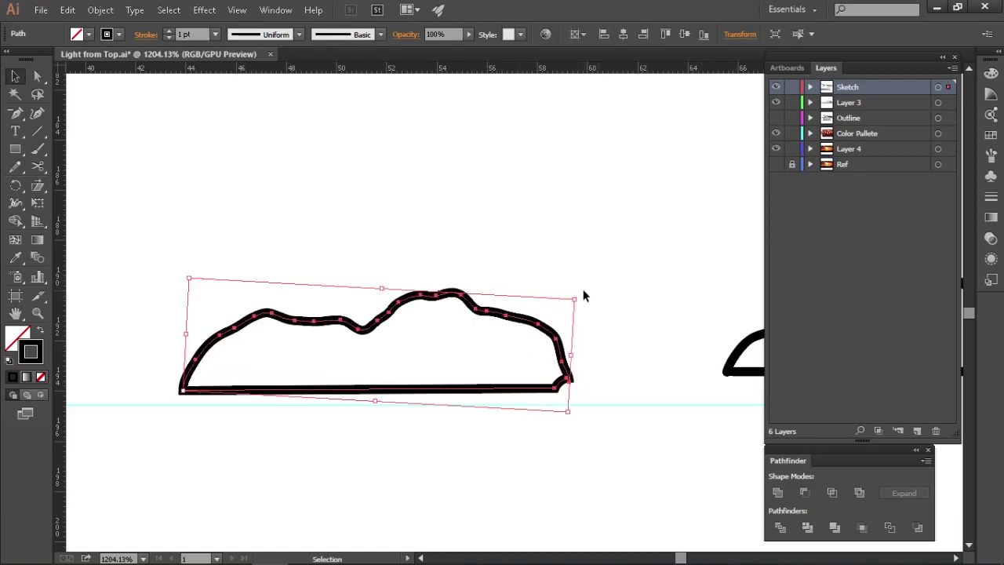
click(581, 295)
scroll(594, 343, down, 8)
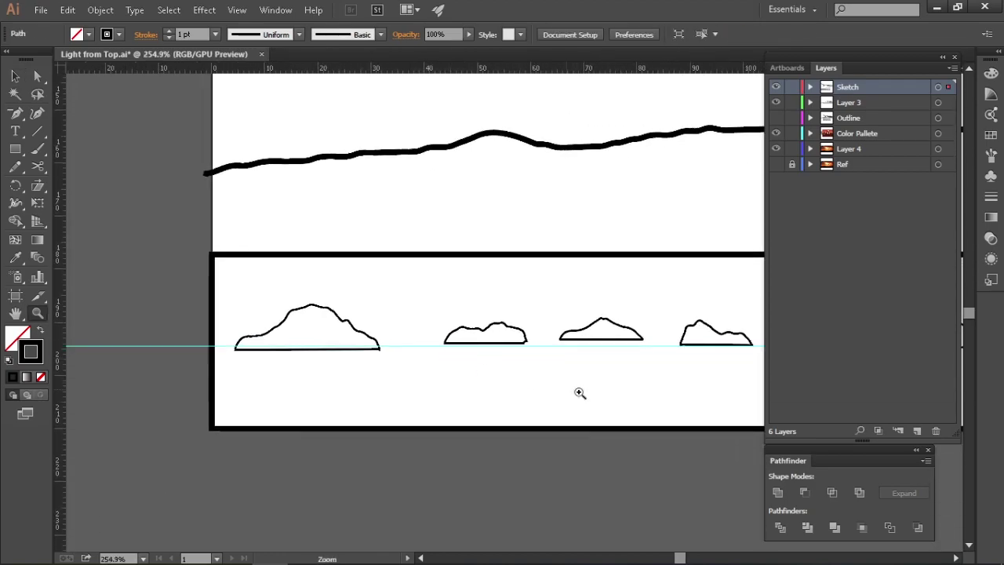
Shift one bush outline into line with the rest of the row
drag(540, 385, 475, 411)
scroll(476, 410, up, 3)
key(v)
drag(226, 337, 343, 376)
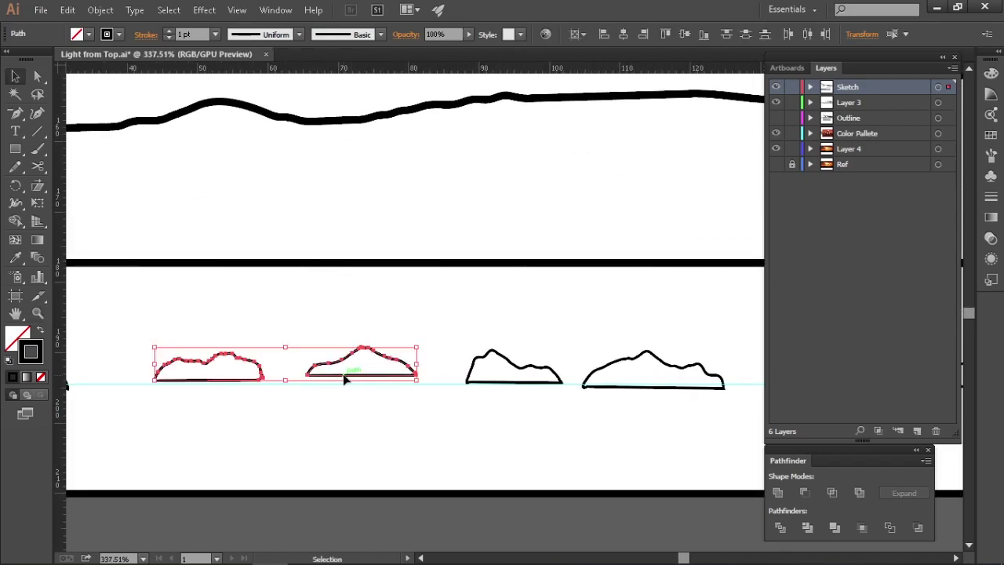
click(405, 389)
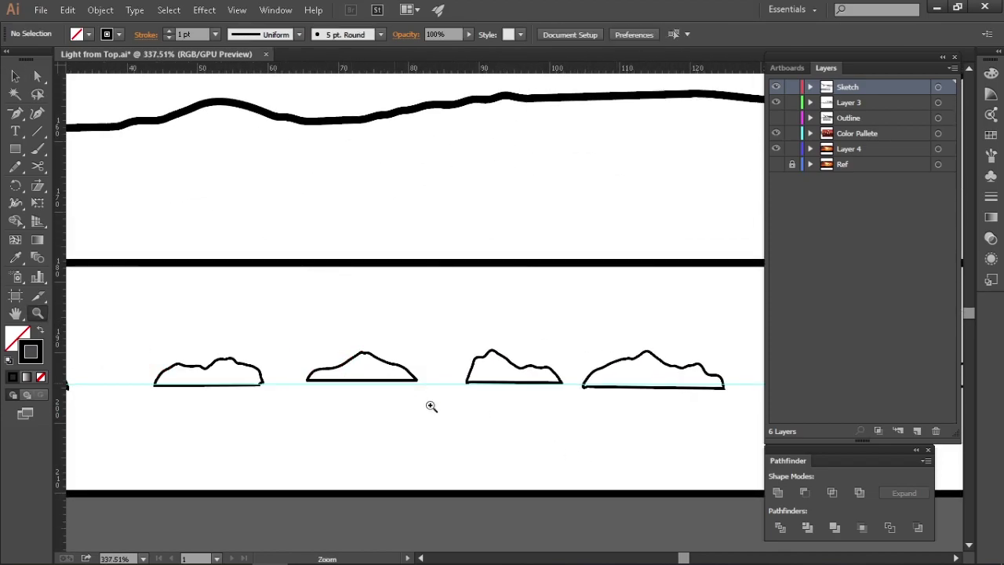
scroll(419, 365, up, 3)
key(z)
scroll(366, 353, down, 2)
scroll(330, 382, down, 5)
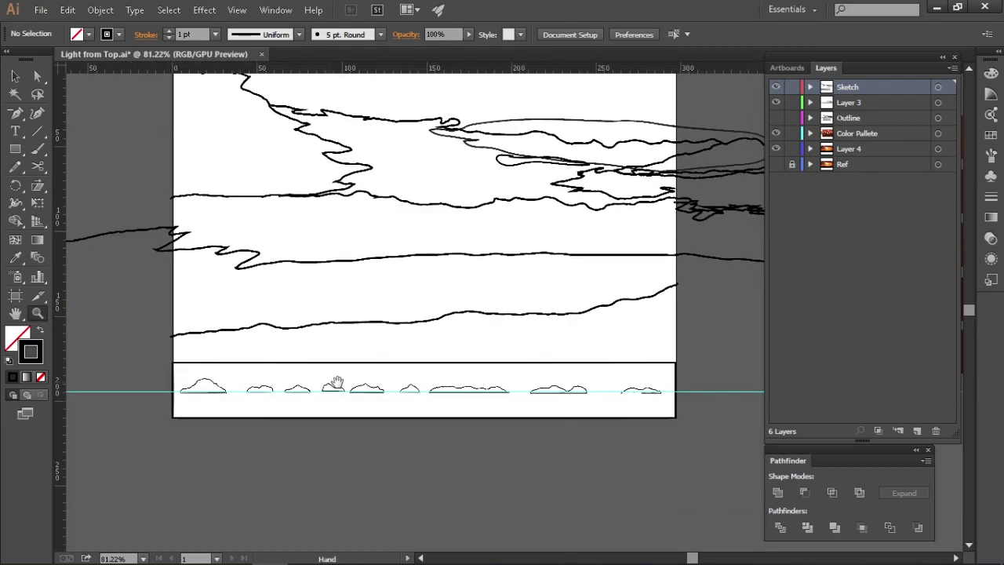
drag(345, 390, 349, 389)
click(675, 385)
Align the whole bush row by their top edges relative to a key object, then undo it
drag(704, 377, 157, 425)
click(637, 34)
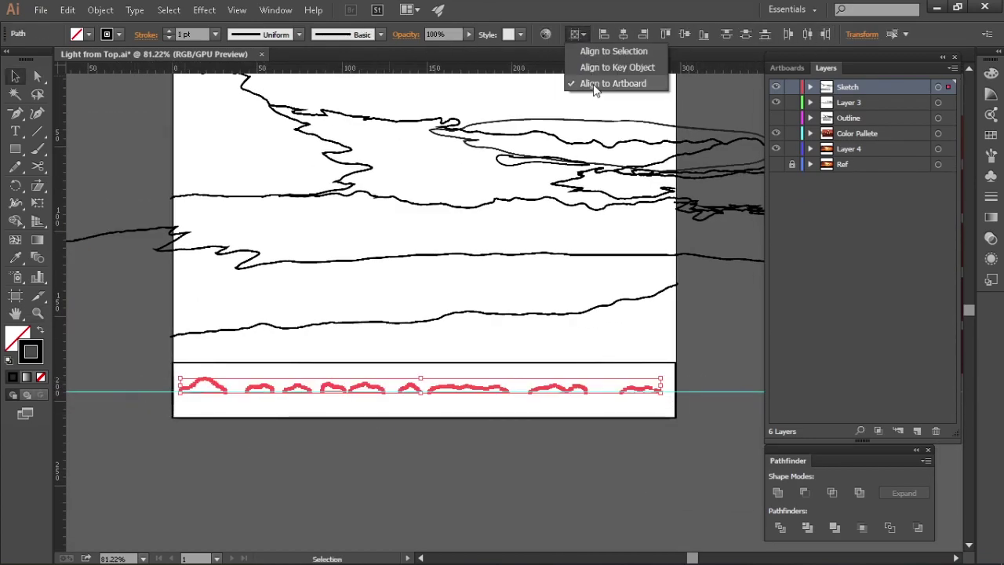
click(610, 67)
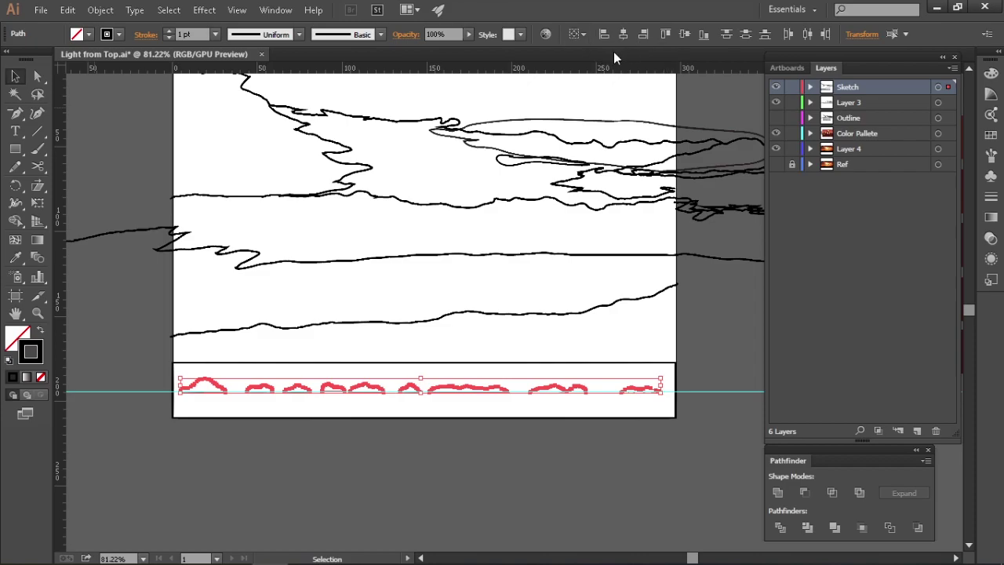
click(669, 38)
click(509, 447)
scroll(517, 436, up, 6)
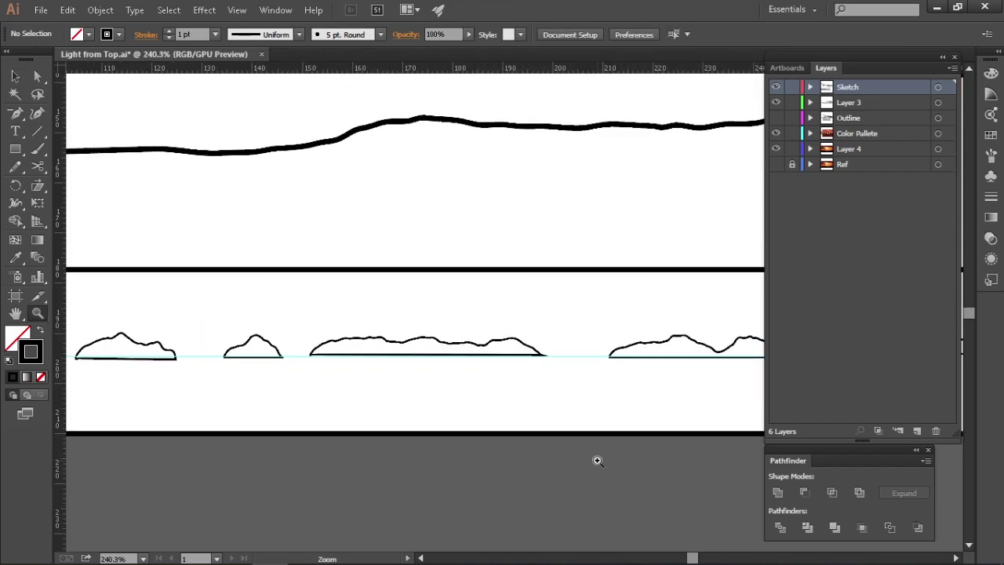
key(ctrl+z)
key(z)
Align the bush row on a common vertical centre instead
scroll(415, 370, down, 6)
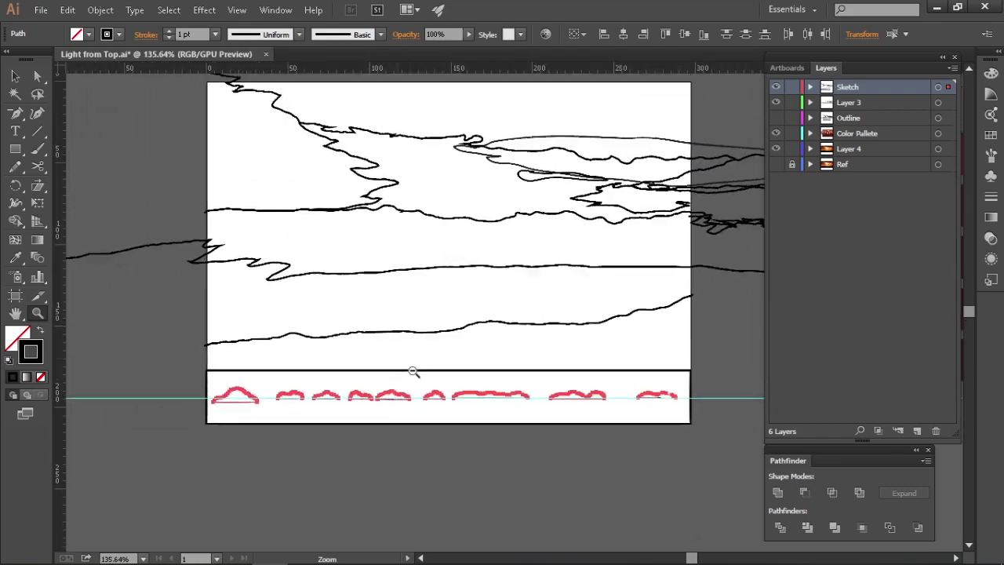
key(ctrl+shift+a)
scroll(488, 431, up, 6)
scroll(488, 432, down, 4)
key(ctrl+z)
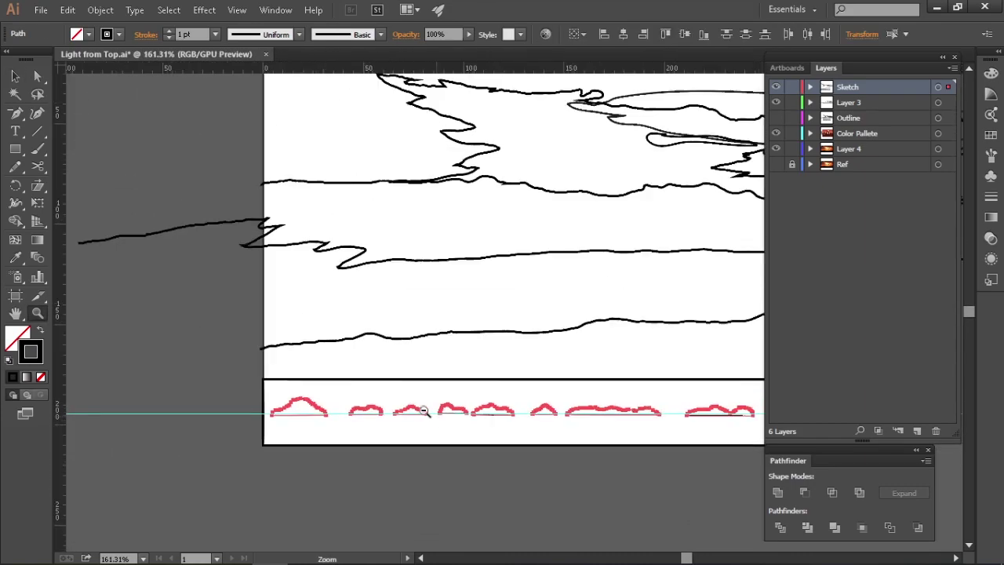
key(v)
click(581, 35)
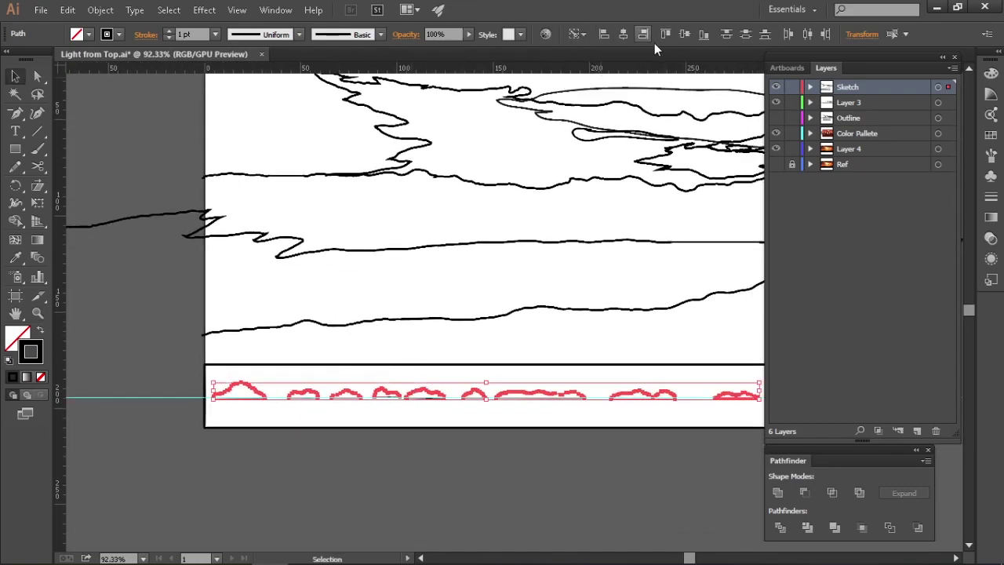
click(683, 34)
Nudge the left bush vertically about 1.95 mm to match the row
scroll(348, 417, up, 6)
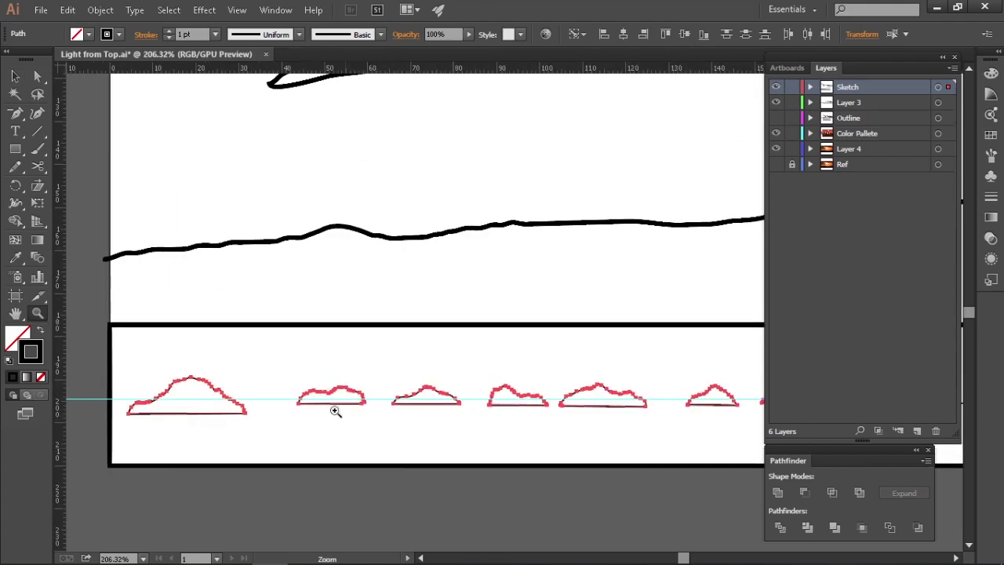
key(ctrl+shift+a)
drag(234, 366, 234, 352)
scroll(273, 406, up, 3)
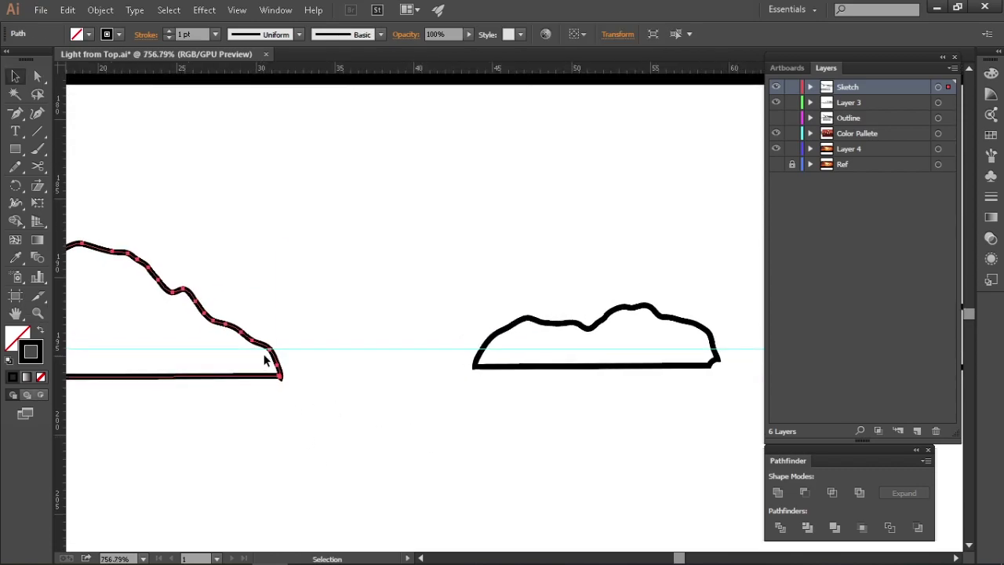
key(Up)
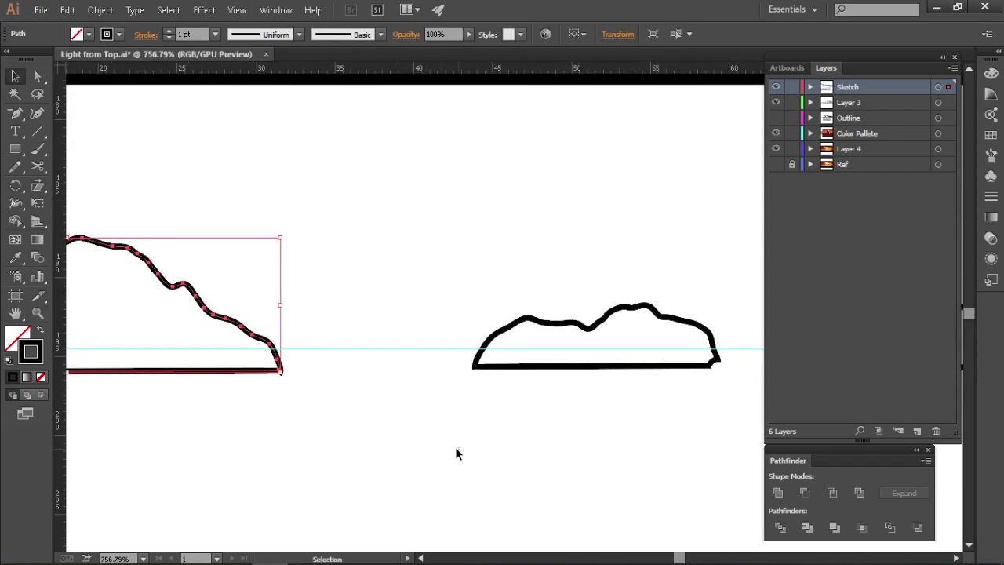
key(ctrl+shift+a)
scroll(482, 450, down, 8)
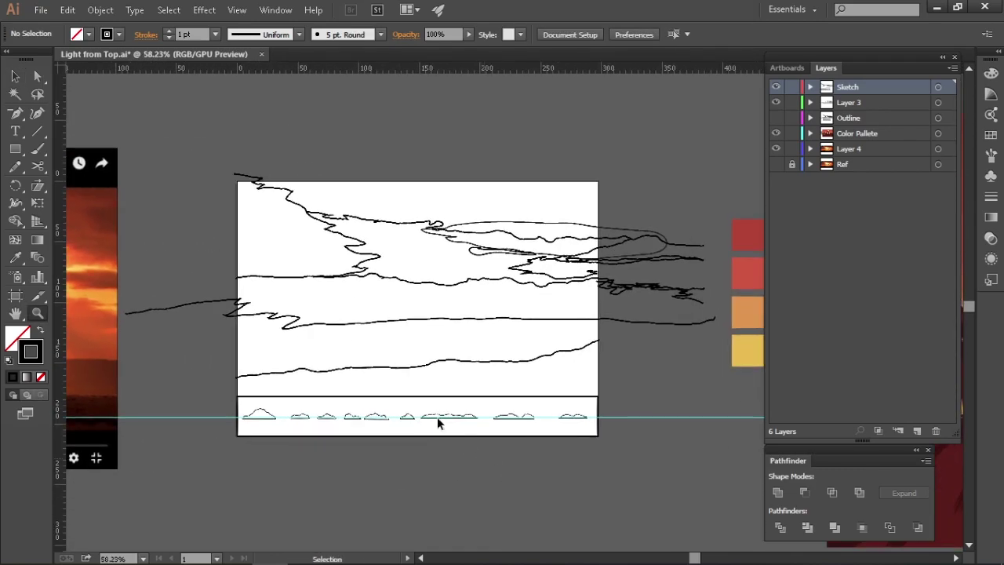
scroll(471, 455, up, 2)
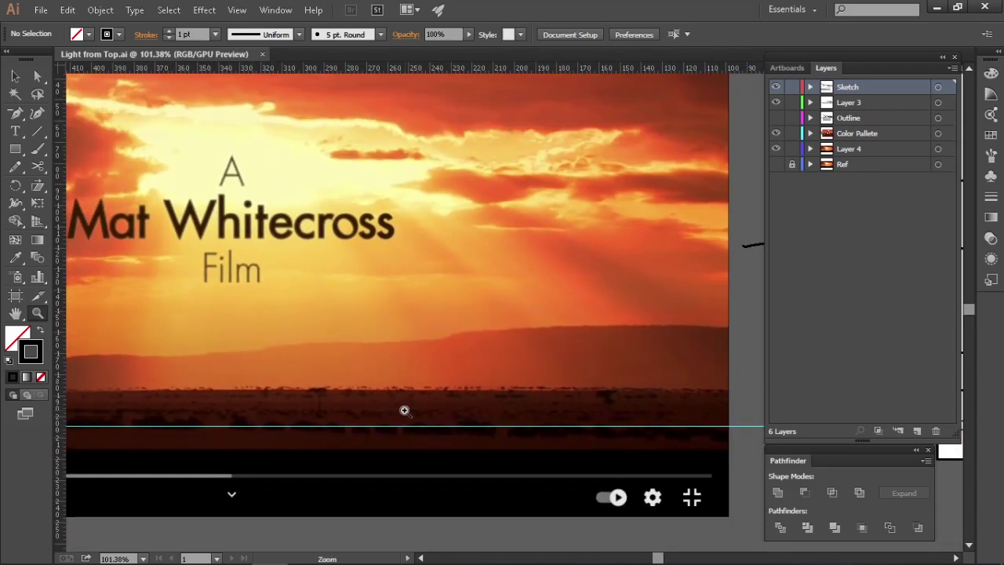
scroll(404, 410, up, 3)
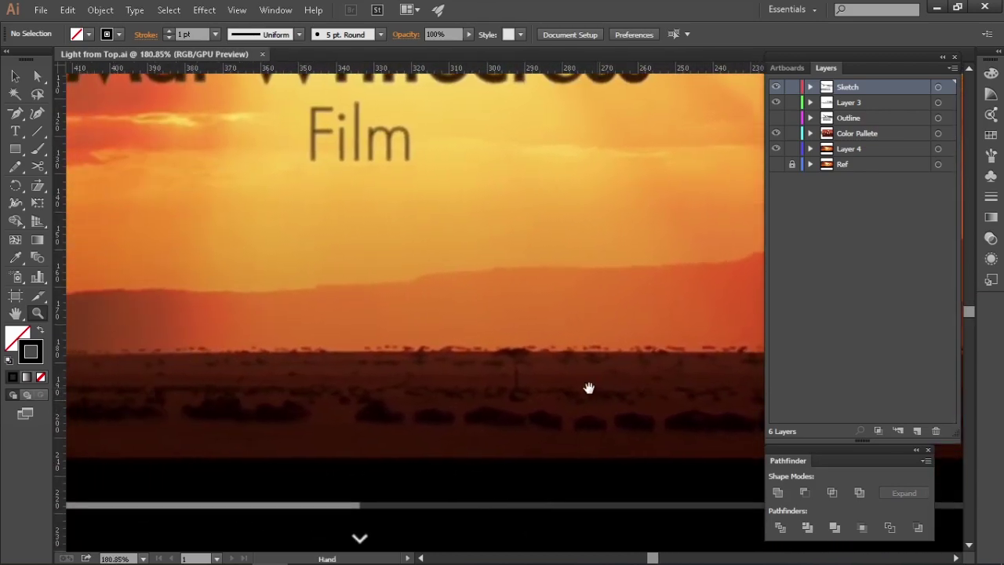
scroll(483, 400, down, 2)
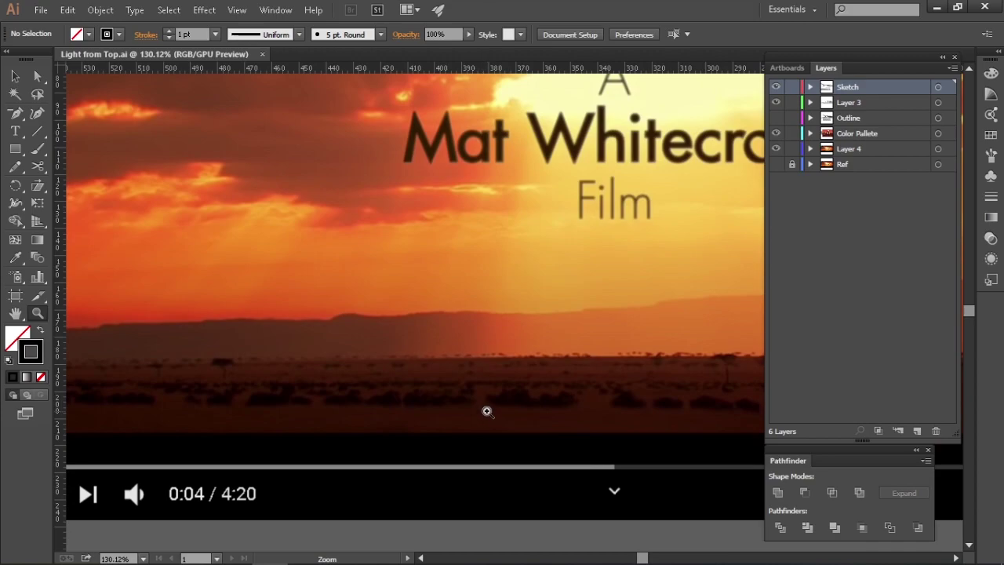
scroll(502, 420, down, 3)
scroll(471, 400, up, 4)
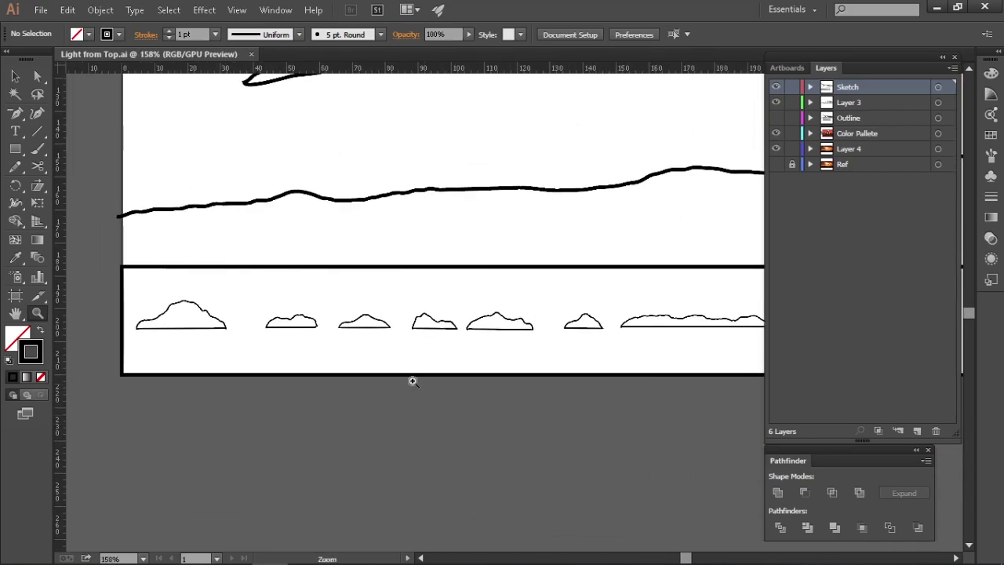
Move the small bushes lower in the band and place a duplicated bush to the left
scroll(428, 384, up, 1)
drag(382, 368, 312, 332)
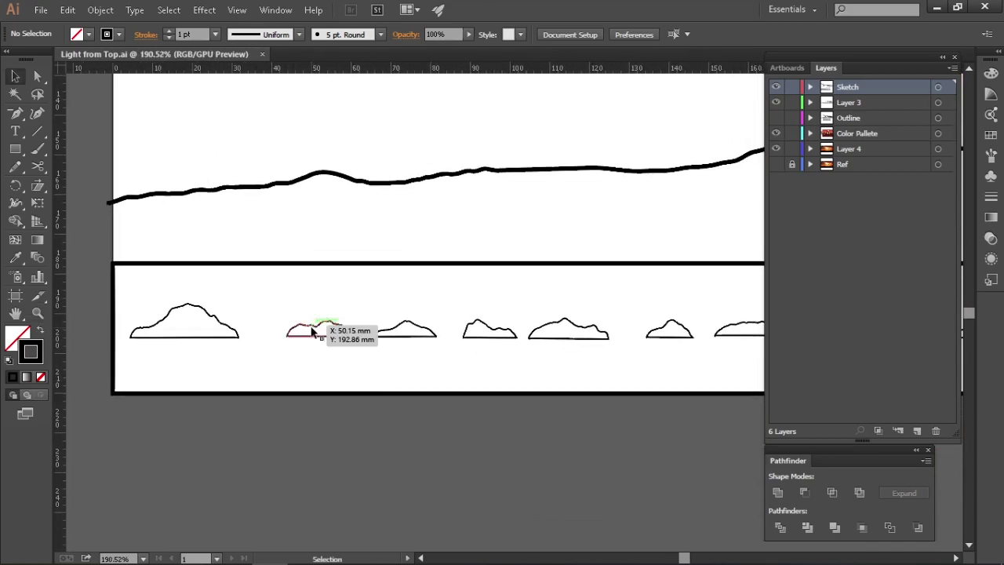
drag(307, 374, 266, 386)
click(282, 351)
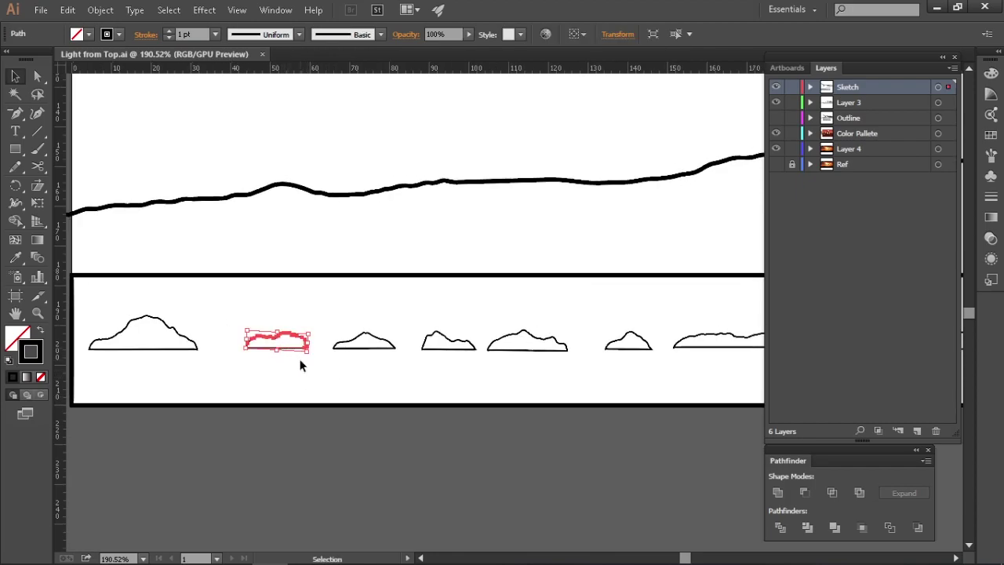
click(357, 379)
scroll(337, 408, up, 1)
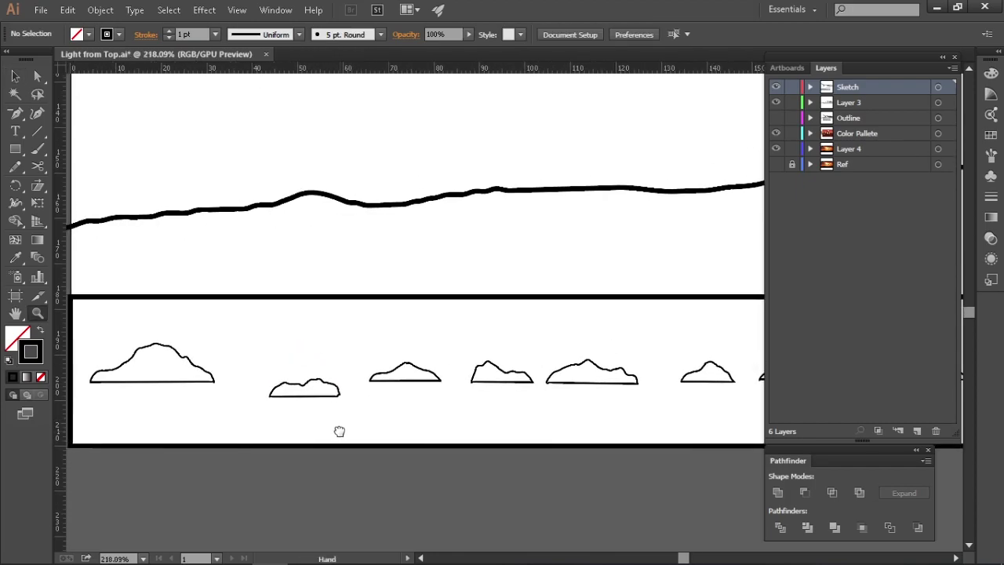
scroll(339, 431, down, 3)
key(v)
drag(607, 377, 250, 356)
drag(325, 386, 434, 407)
click(430, 383)
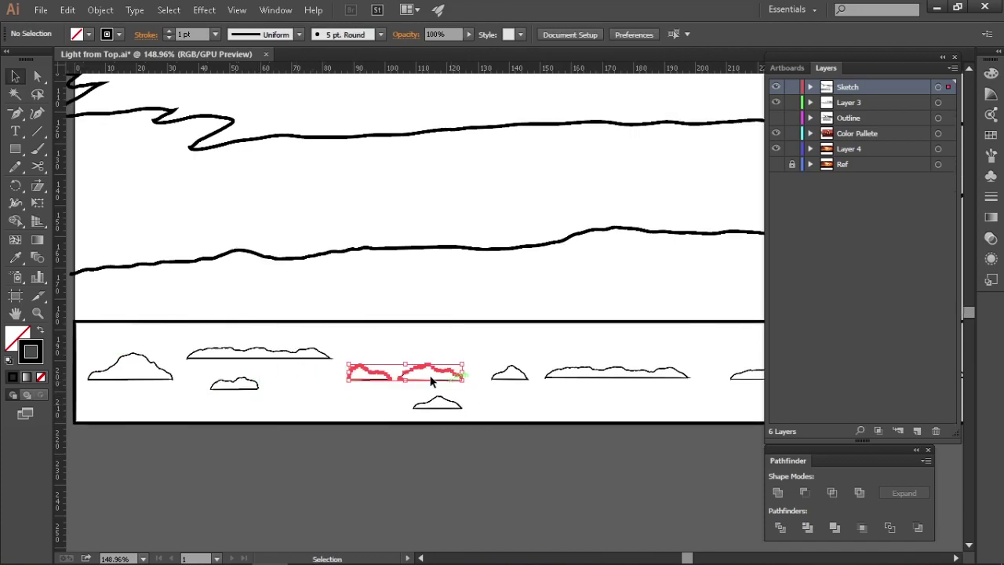
click(429, 389)
Shift the long top bush left, reshape the left bush's peak, and nudge the small and right bushes
drag(314, 390, 358, 392)
drag(286, 371, 269, 375)
click(197, 372)
mouse_move(183, 363)
mouse_down()
mouse_move(197, 354)
mouse_move(177, 367)
mouse_up()
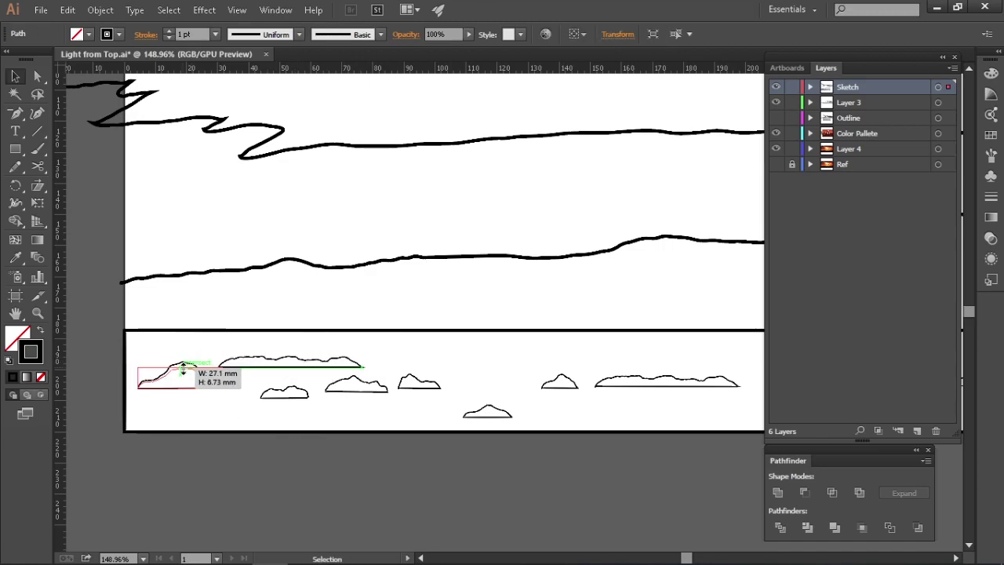
click(228, 411)
drag(290, 417, 274, 419)
drag(393, 438, 376, 446)
drag(273, 400, 272, 408)
click(193, 410)
drag(407, 401, 412, 394)
Move the bottom bush up into the row and arrange bush copies along the band
scroll(424, 398, right, 3)
drag(334, 400, 400, 400)
drag(449, 425, 480, 395)
drag(534, 416, 424, 409)
drag(470, 433, 525, 416)
drag(473, 419, 357, 415)
drag(255, 426, 484, 410)
drag(642, 465, 544, 440)
drag(599, 408, 500, 402)
drag(517, 430, 523, 439)
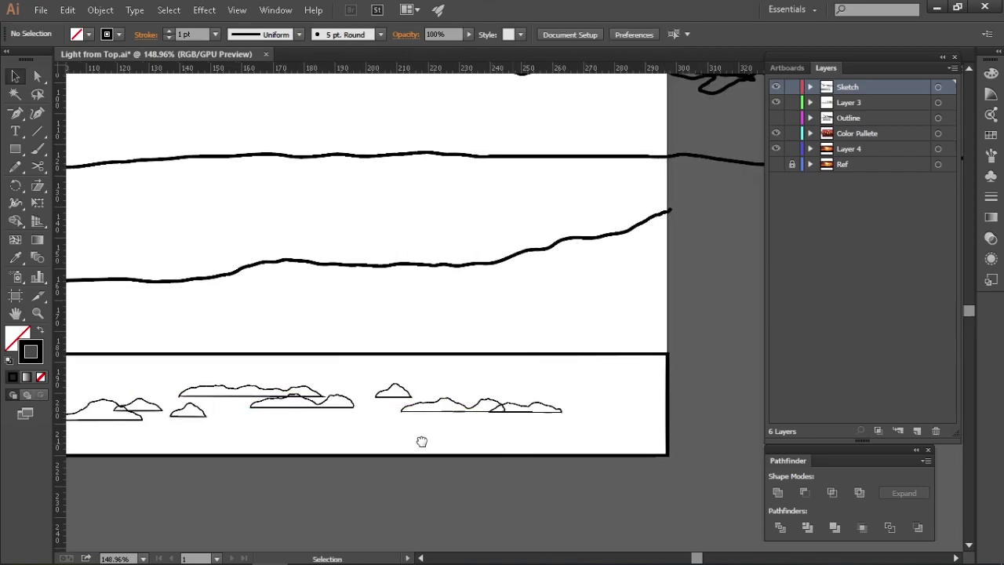
click(409, 438)
Move bushes to the band's lower right and copy several bushes into a higher row
key(ctrl+minus)
drag(216, 422, 673, 437)
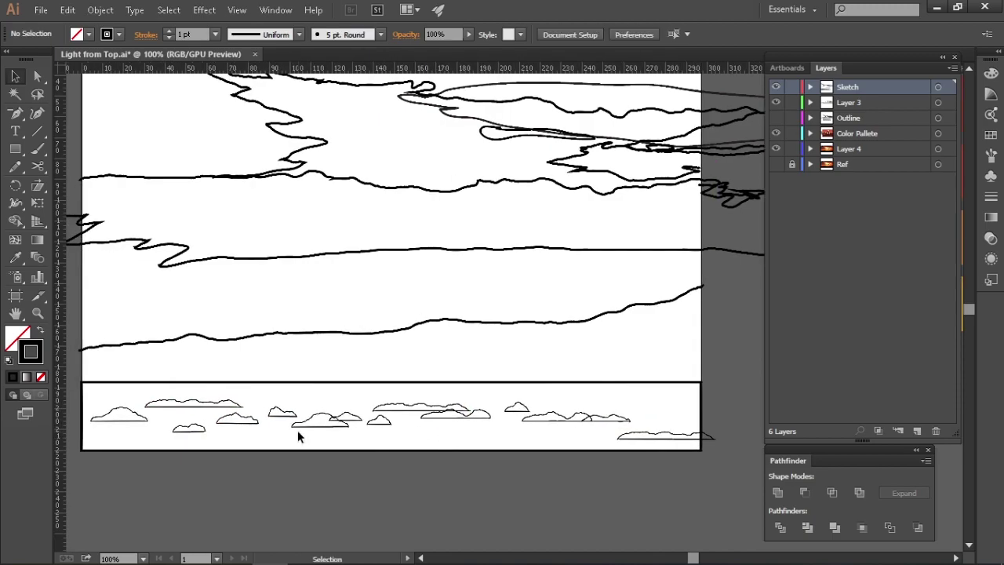
drag(235, 420, 390, 439)
drag(253, 421, 637, 405)
key(ctrl+plus)
drag(520, 426, 651, 442)
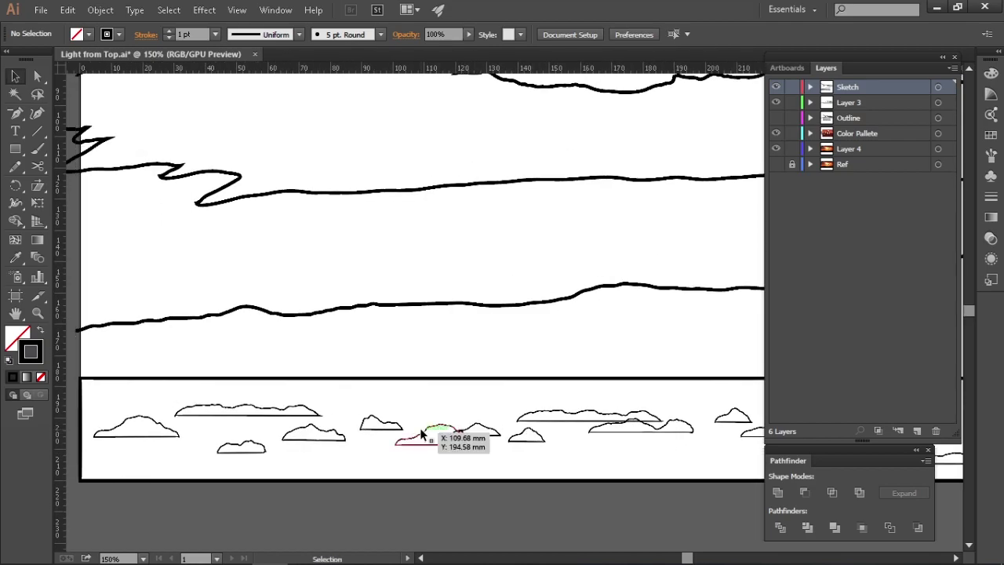
drag(450, 418, 386, 386)
drag(308, 444, 236, 397)
drag(458, 488, 348, 466)
drag(346, 408, 267, 379)
Place another bush copy up and to the left in the ground band
scroll(309, 437, up, 2)
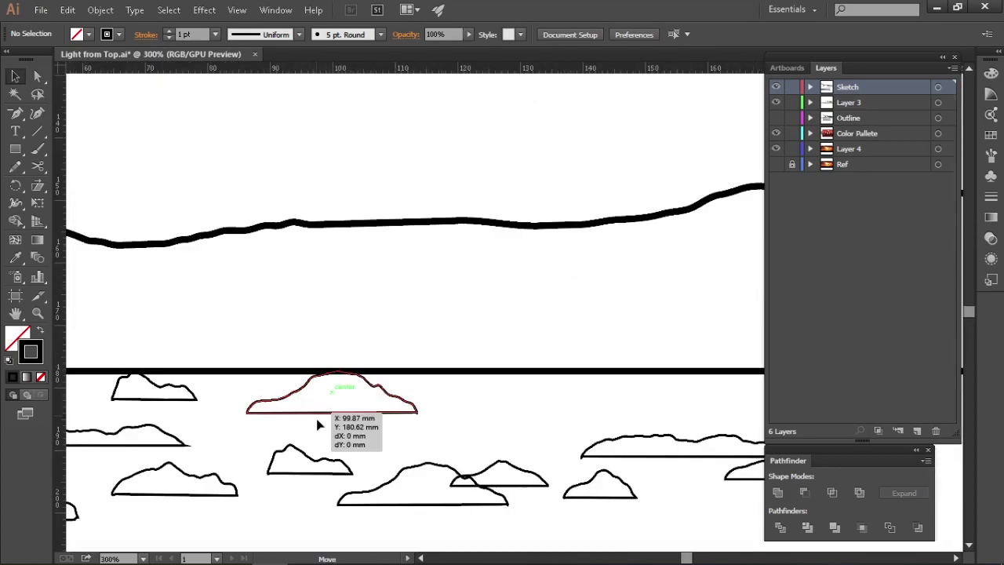
scroll(320, 419, down, 2)
scroll(392, 446, down, 2)
scroll(403, 471, up, 2)
drag(535, 424, 308, 383)
scroll(373, 385, down, 1)
scroll(373, 386, up, 1)
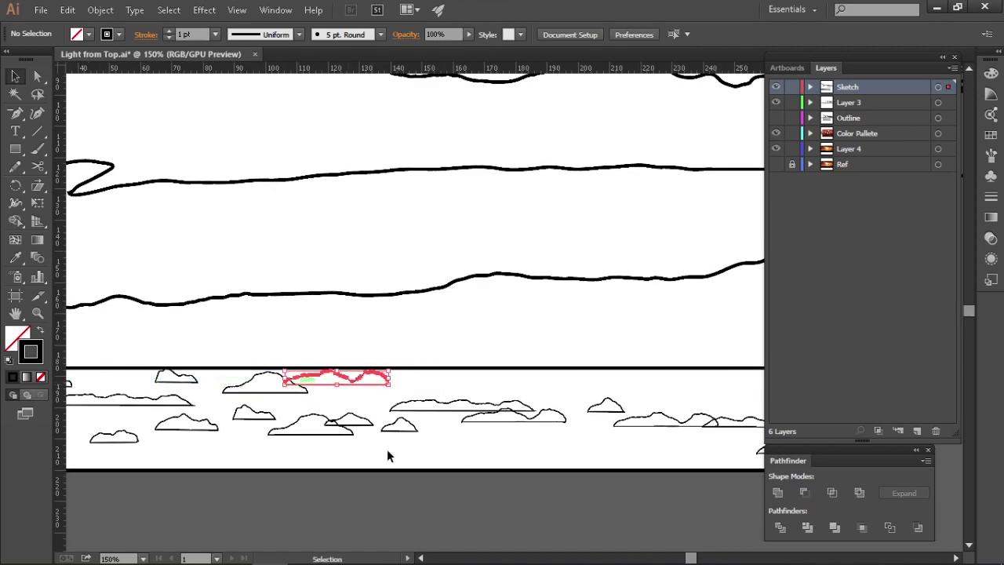
Copy three more bushes up and right across the band toward its right edge
scroll(470, 459, right, 1)
scroll(490, 462, down, 1)
scroll(490, 462, left, 1)
scroll(448, 415, right, 1)
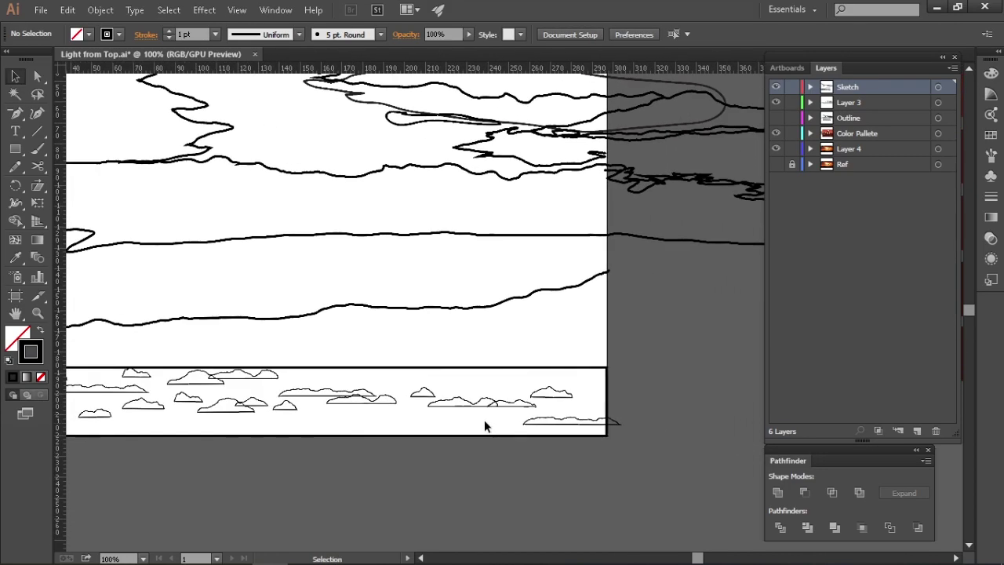
scroll(484, 421, up, 1)
click(192, 430)
drag(180, 415, 395, 375)
drag(407, 416, 408, 416)
scroll(470, 416, right, 1)
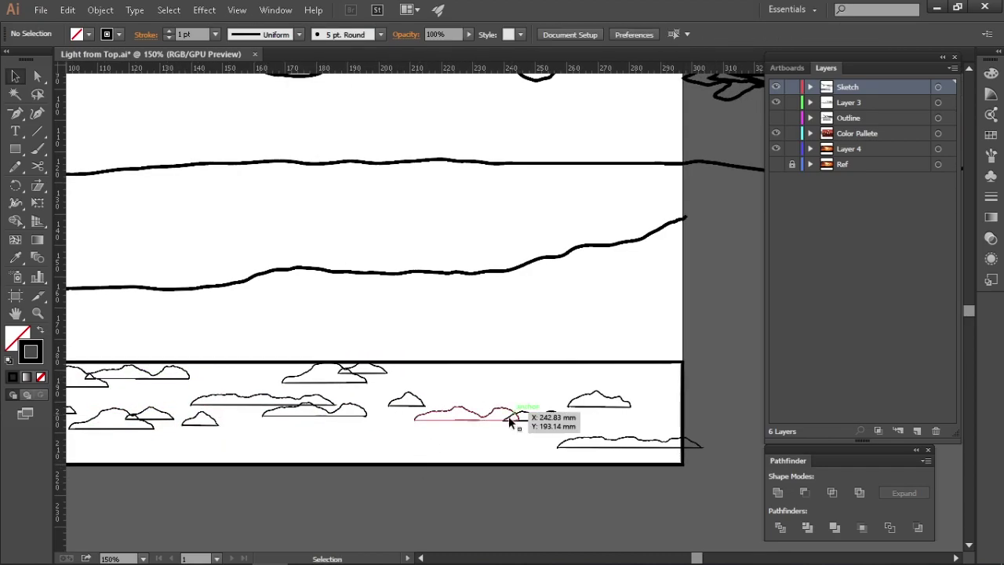
drag(285, 397, 528, 377)
drag(466, 413, 662, 389)
Marquee-select the group of bush shapes and nudge it into position
scroll(683, 396, down, 3)
scroll(683, 396, up, 4)
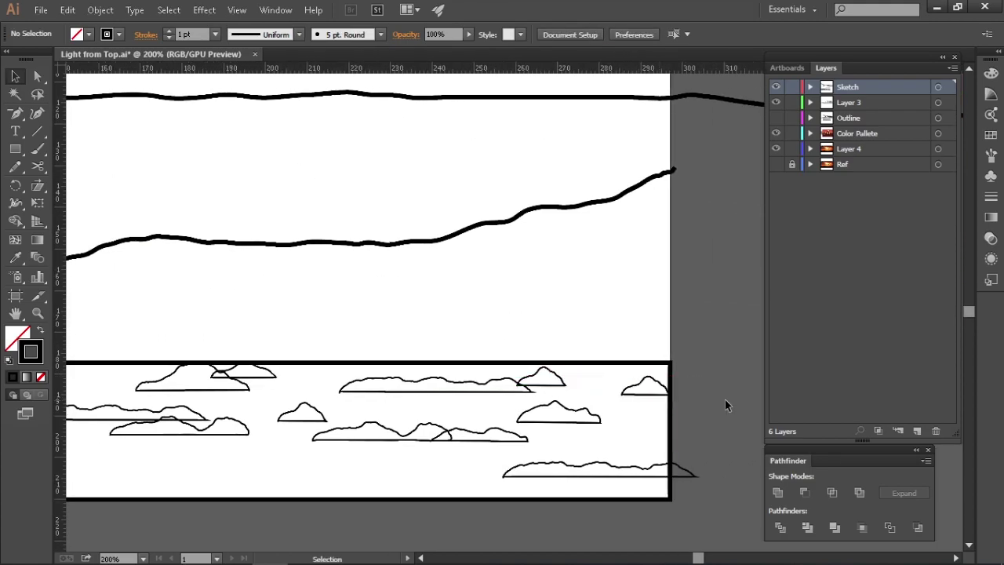
scroll(725, 398, down, 3)
scroll(628, 459, up, 2)
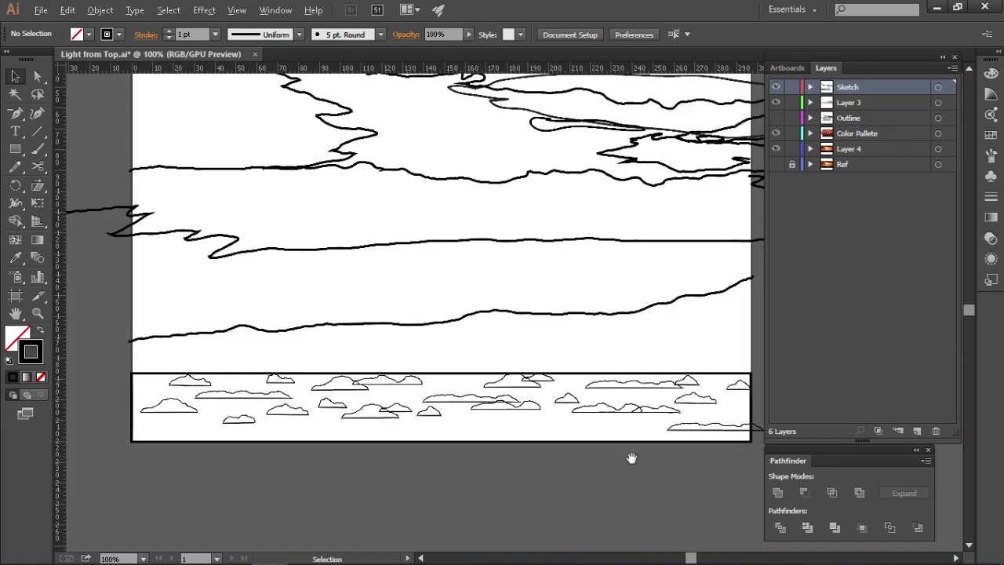
scroll(666, 463, down, 2)
drag(667, 463, 423, 449)
scroll(328, 431, up, 3)
click(321, 408)
scroll(349, 450, down, 2)
scroll(349, 449, down, 1)
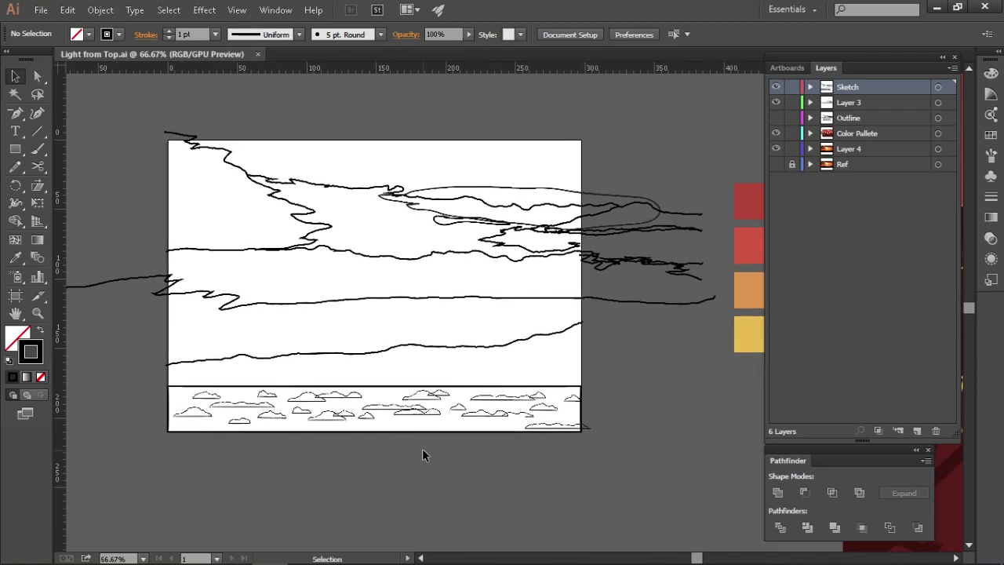
Draw a thin wavy pencil stroke tracing the top edge of the ground band's left side
mouse_move(422, 456)
mouse_down()
mouse_move(502, 440)
mouse_move(390, 378)
mouse_move(309, 408)
mouse_move(307, 419)
mouse_move(580, 446)
mouse_move(401, 433)
mouse_move(235, 397)
mouse_move(491, 444)
mouse_move(341, 431)
mouse_move(539, 473)
mouse_move(384, 442)
mouse_move(422, 445)
mouse_up()
drag(269, 407, 388, 465)
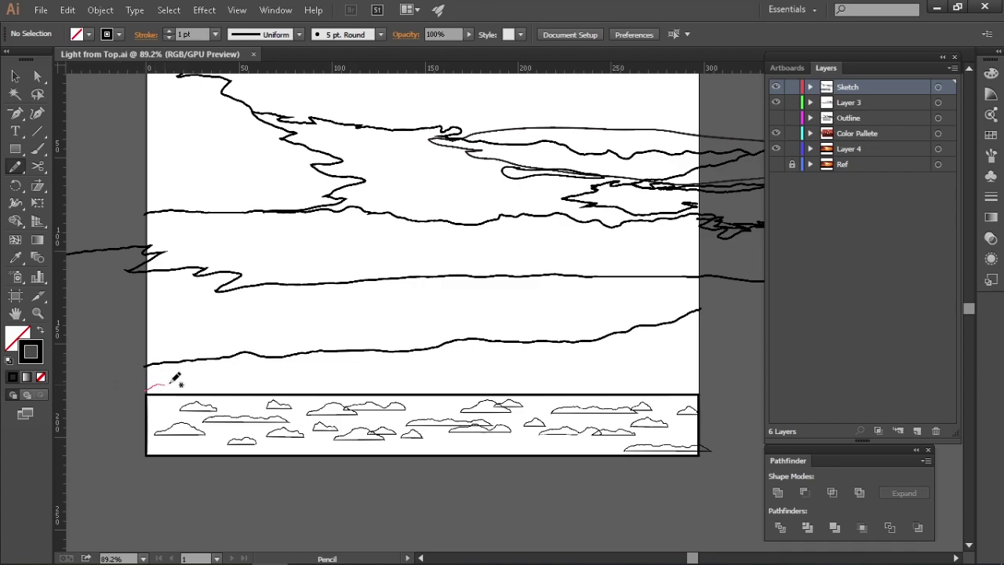
drag(290, 385, 303, 386)
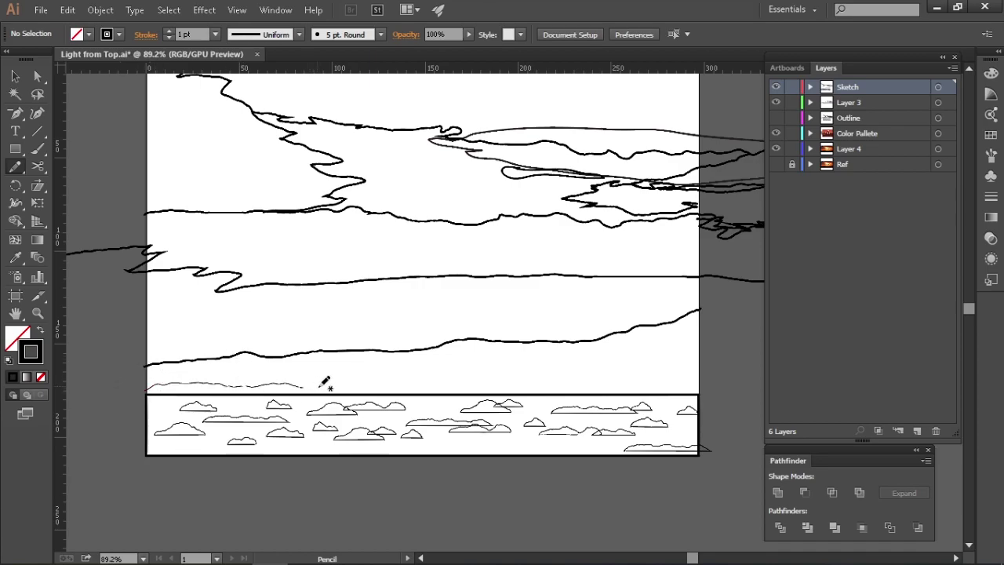
drag(201, 380, 155, 382)
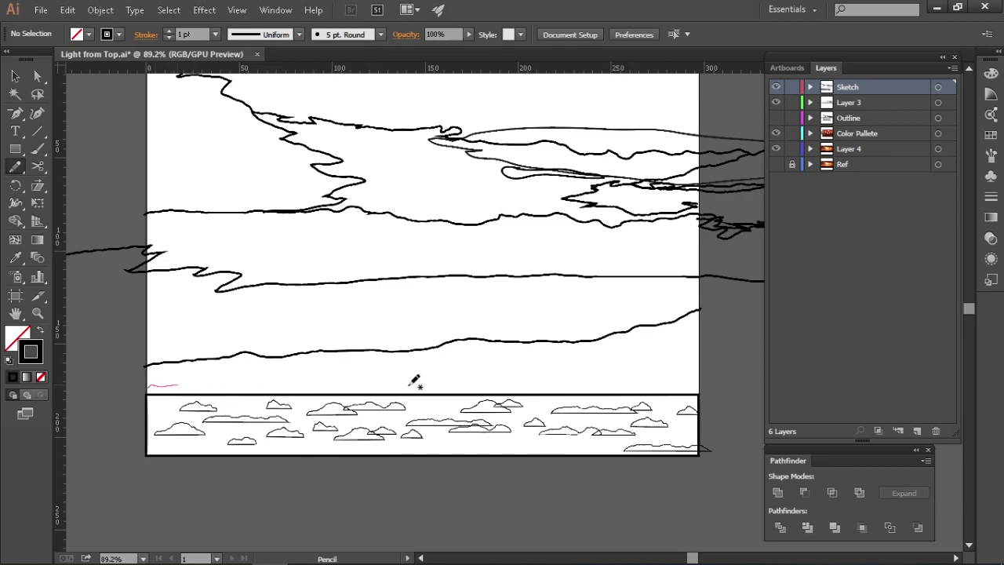
mouse_move(495, 381)
mouse_down()
mouse_move(580, 385)
mouse_move(326, 339)
mouse_up()
mouse_move(371, 366)
mouse_down()
mouse_move(347, 347)
mouse_move(446, 353)
mouse_move(410, 343)
mouse_move(380, 352)
mouse_move(359, 381)
mouse_move(366, 394)
mouse_up()
scroll(119, 353, up, 4)
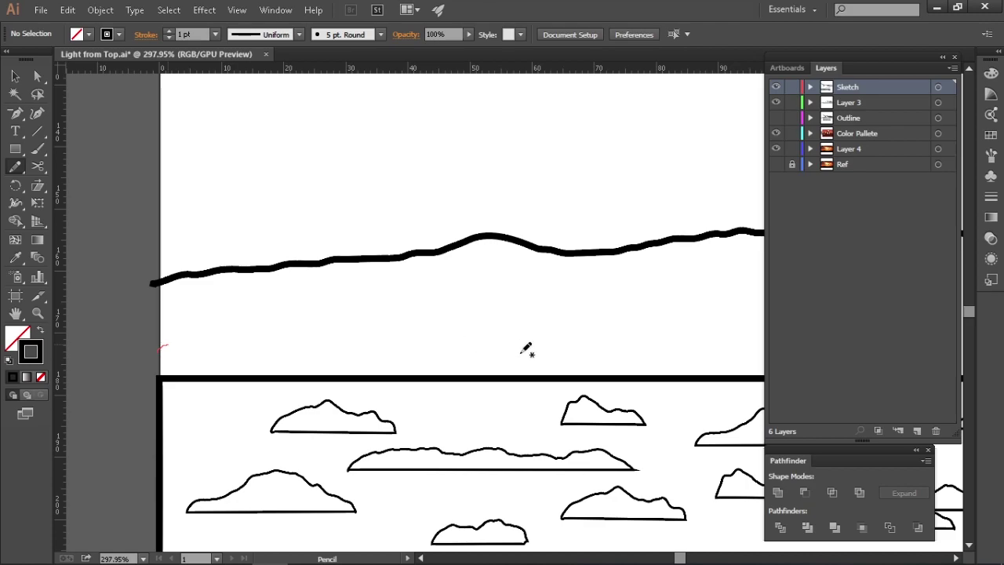
mouse_move(573, 355)
mouse_down()
mouse_move(587, 363)
mouse_move(543, 351)
mouse_up()
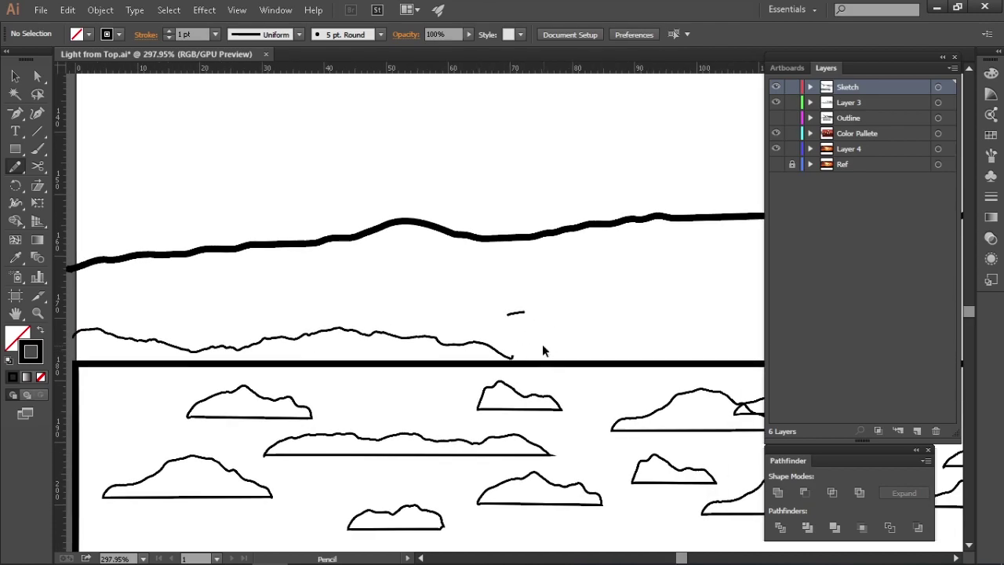
scroll(440, 314, down, 5)
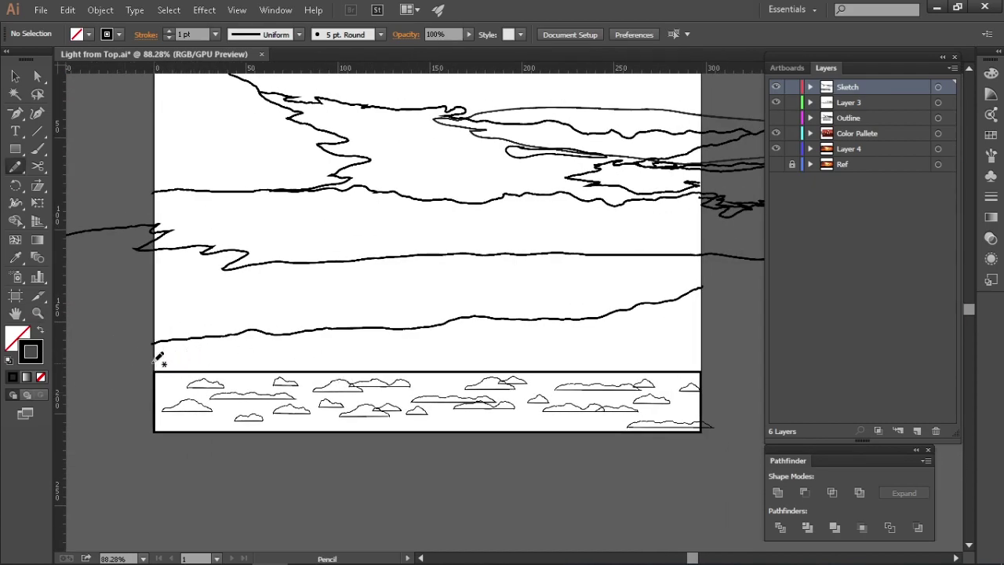
scroll(412, 298, down, 2)
drag(291, 354, 406, 360)
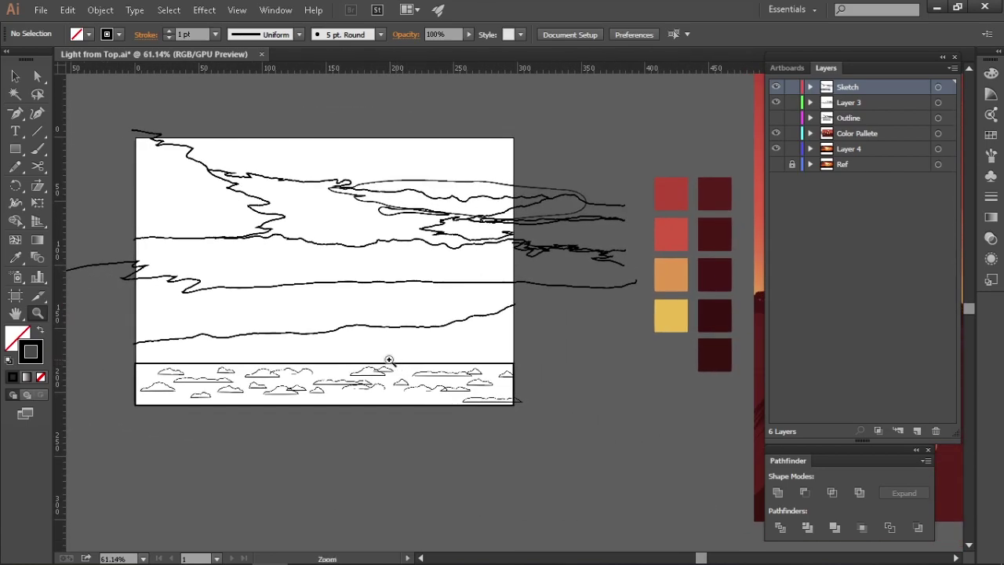
Adjust the Paintbrush smoothing Fidelity and paint a new smooth lower sky line
key(p)
click(270, 344)
click(359, 350)
click(135, 345)
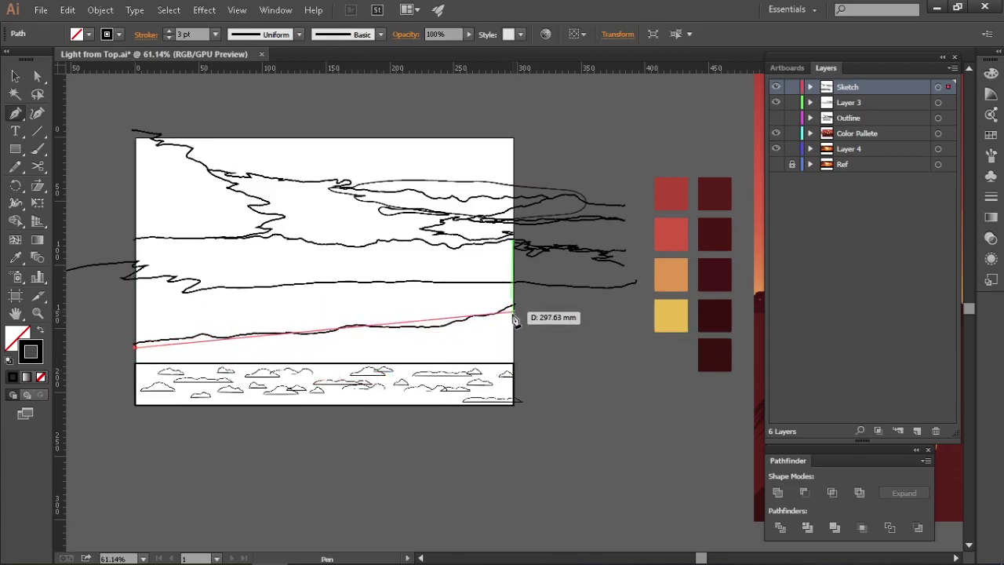
mouse_move(352, 337)
mouse_down()
mouse_move(598, 373)
mouse_move(105, 396)
mouse_move(32, 423)
mouse_up()
key(b)
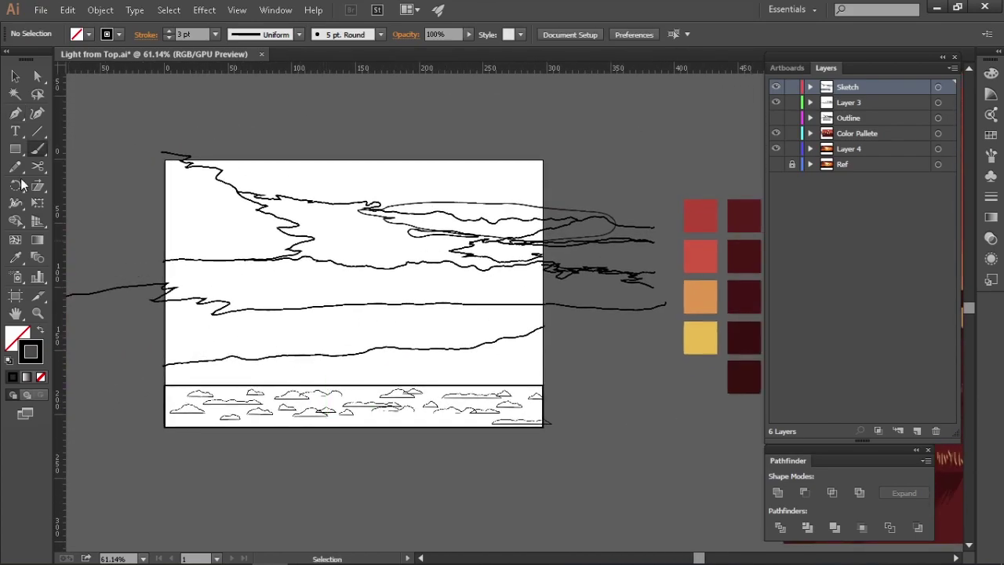
double_click(38, 149)
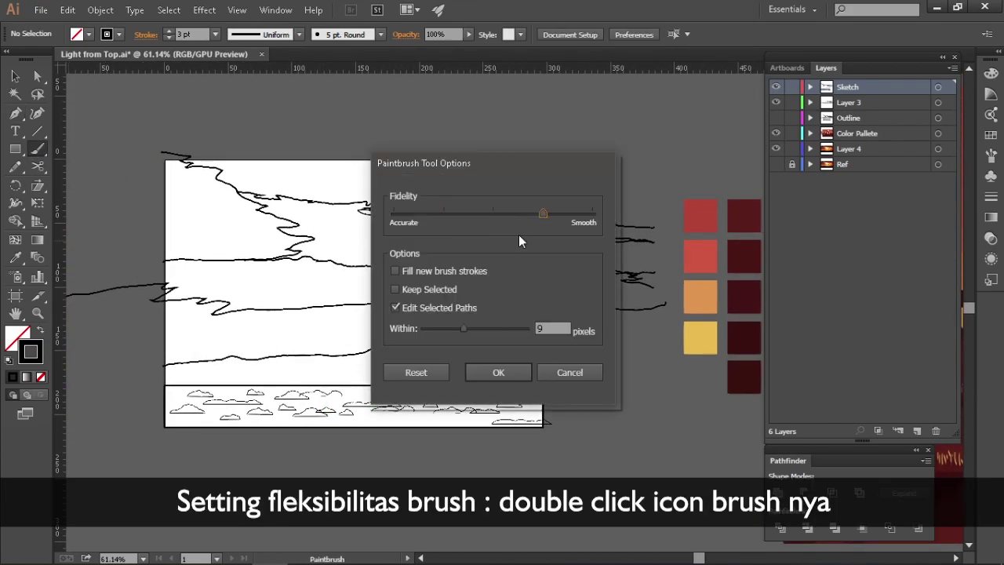
click(471, 370)
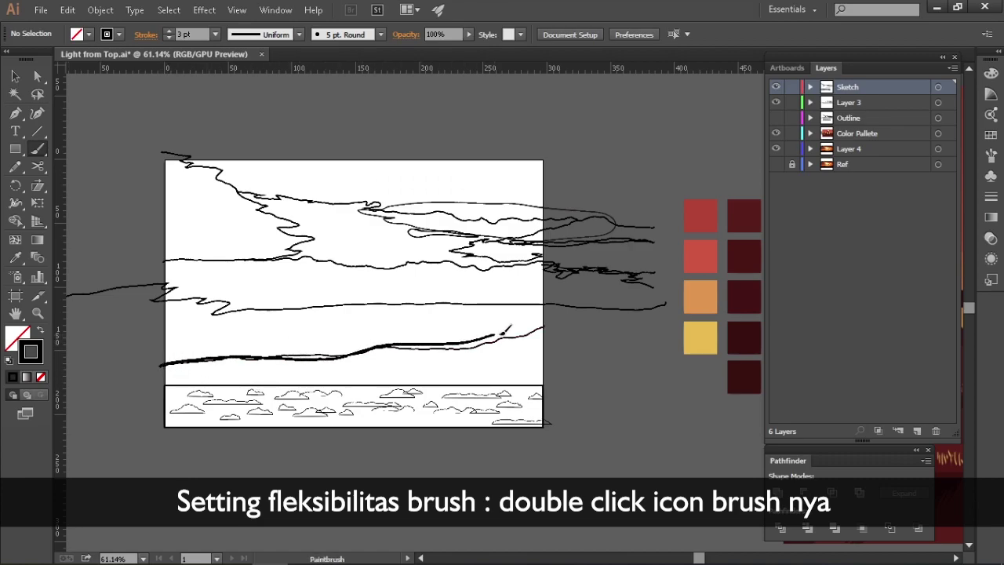
drag(503, 331, 547, 321)
Flatten the new lower sky stroke by dragging it slightly
key(v)
click(443, 355)
click(422, 364)
key(z)
click(438, 343)
key(v)
click(394, 355)
drag(395, 376, 395, 365)
click(404, 396)
key(z)
alt+click(403, 406)
scroll(360, 397, down, 2)
scroll(388, 388, up, 3)
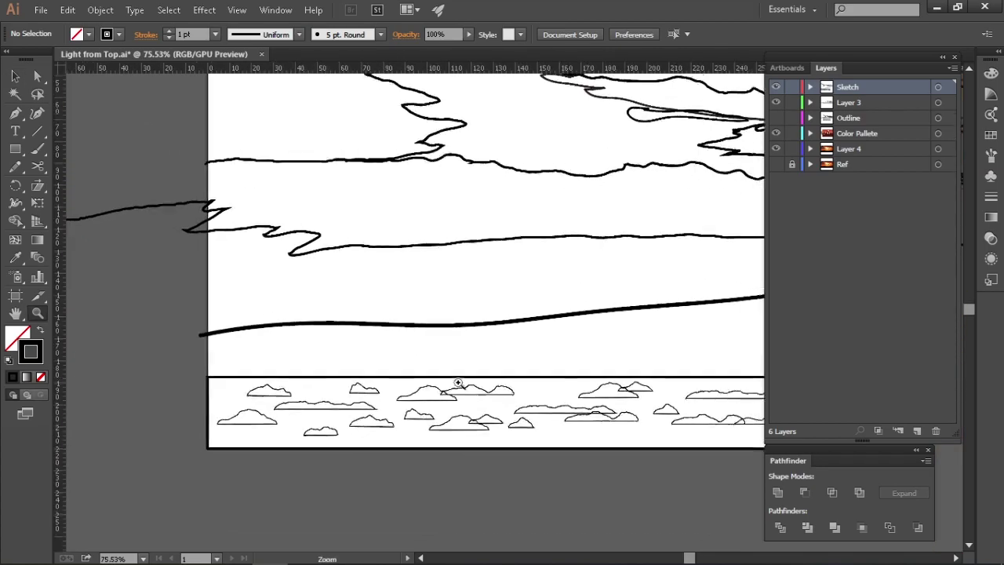
Set the lower sky stroke's weight to 0.5 pt
key(v)
click(298, 322)
click(216, 34)
click(236, 66)
click(164, 287)
key(z)
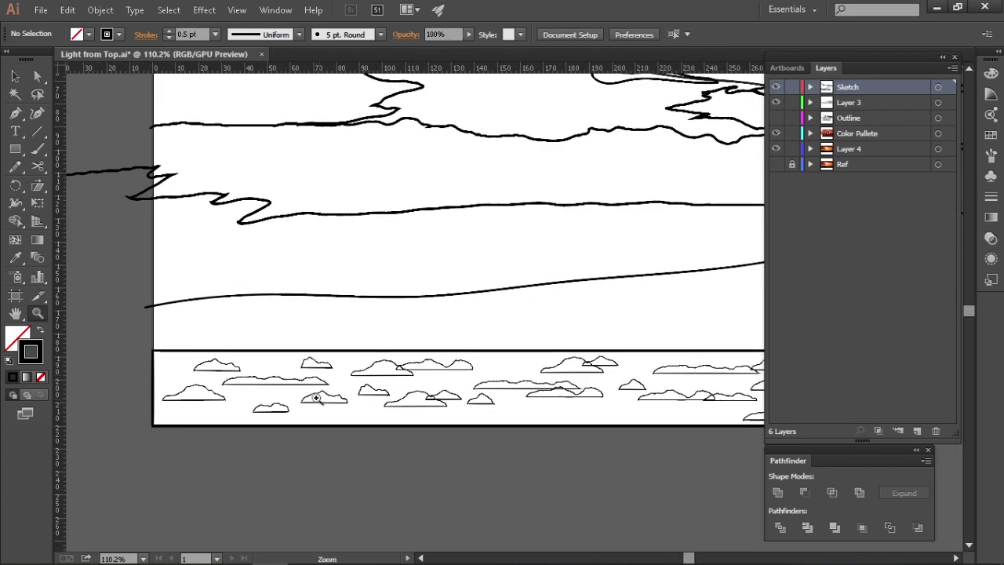
scroll(336, 397, down, 3)
scroll(336, 397, up, 3)
key(v)
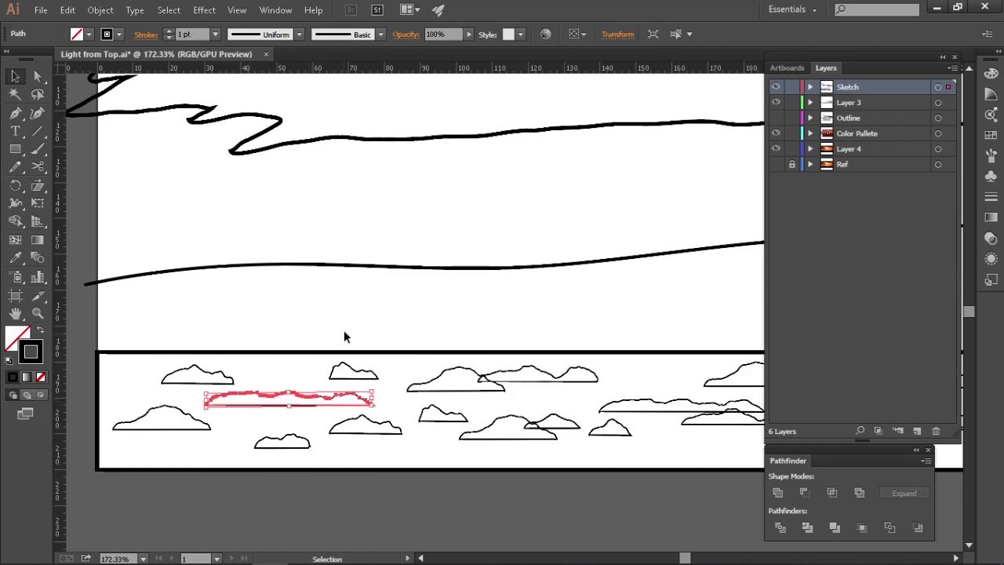
scroll(337, 360, up, 1)
key(alt+Tab)
key(Escape)
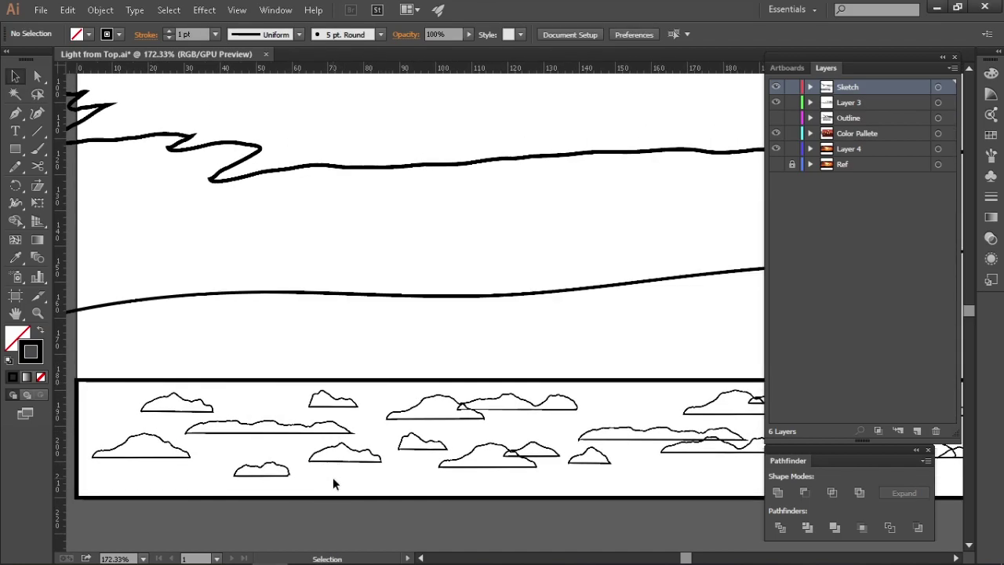
mouse_move(234, 553)
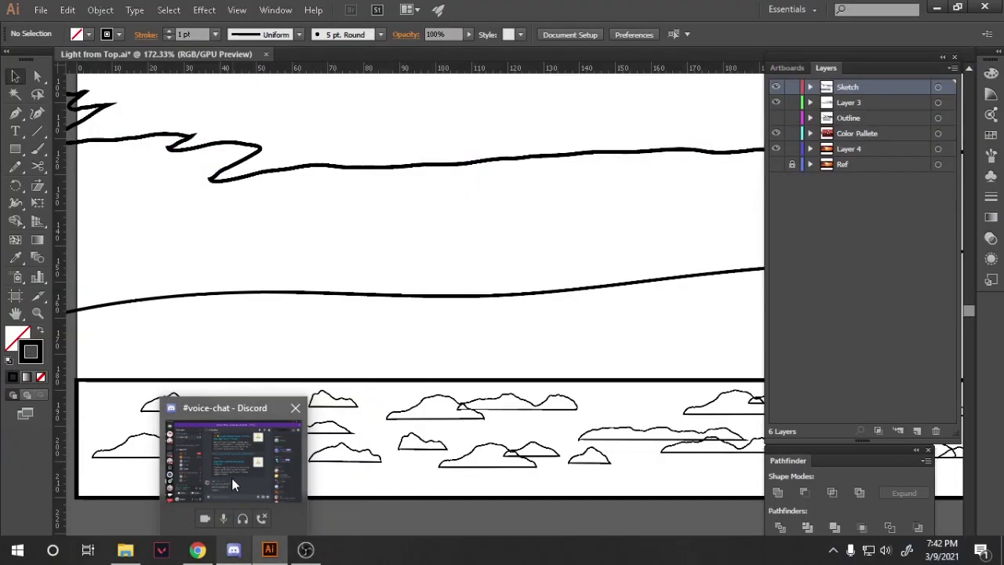
mouse_move(233, 476)
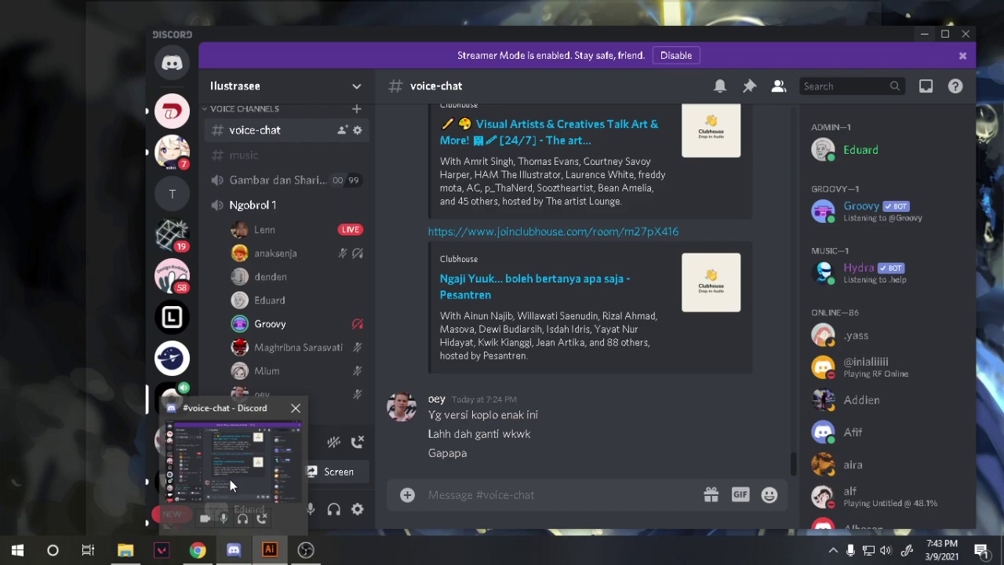
scroll(366, 419, down, 6)
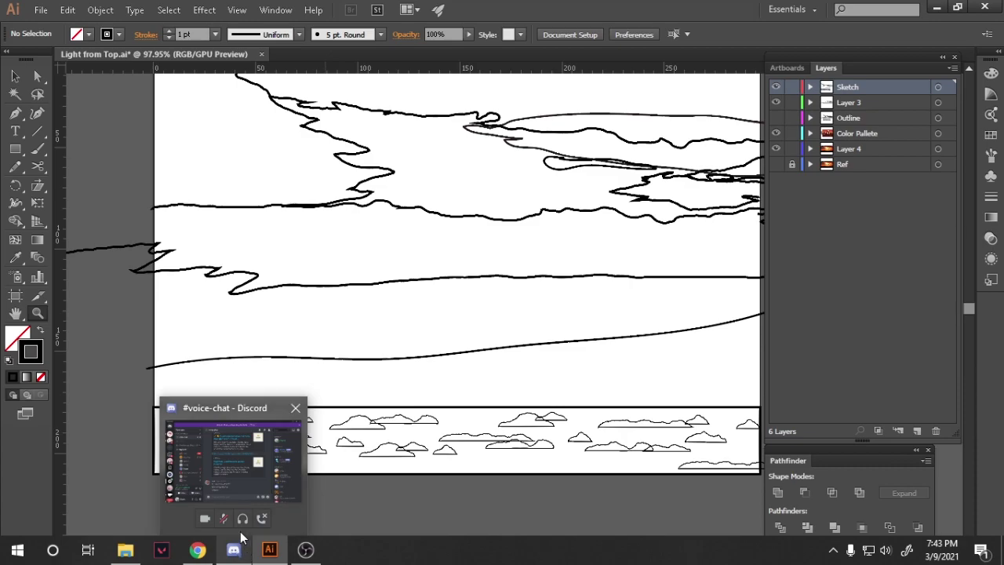
Zoom in and extend the freehand line above the ground band rightward to the artboard edge
scroll(354, 512, up, 6)
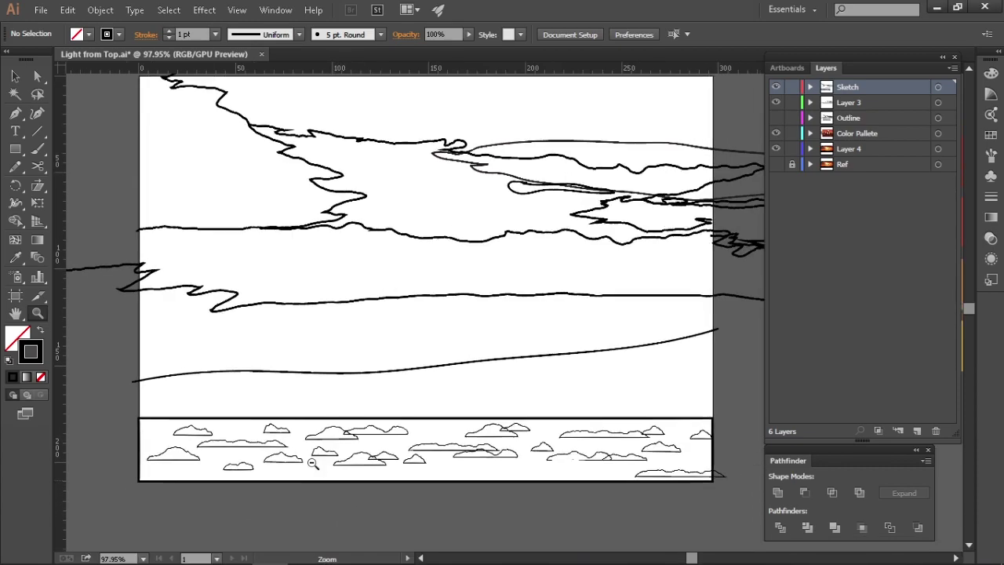
key(v)
scroll(298, 383, down, 4)
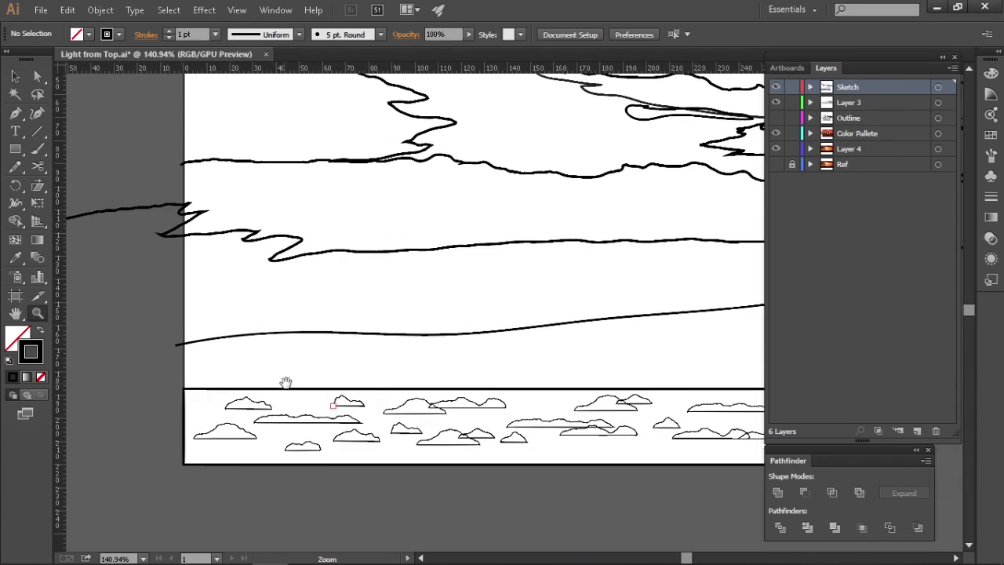
scroll(282, 386, up, 2)
key(n)
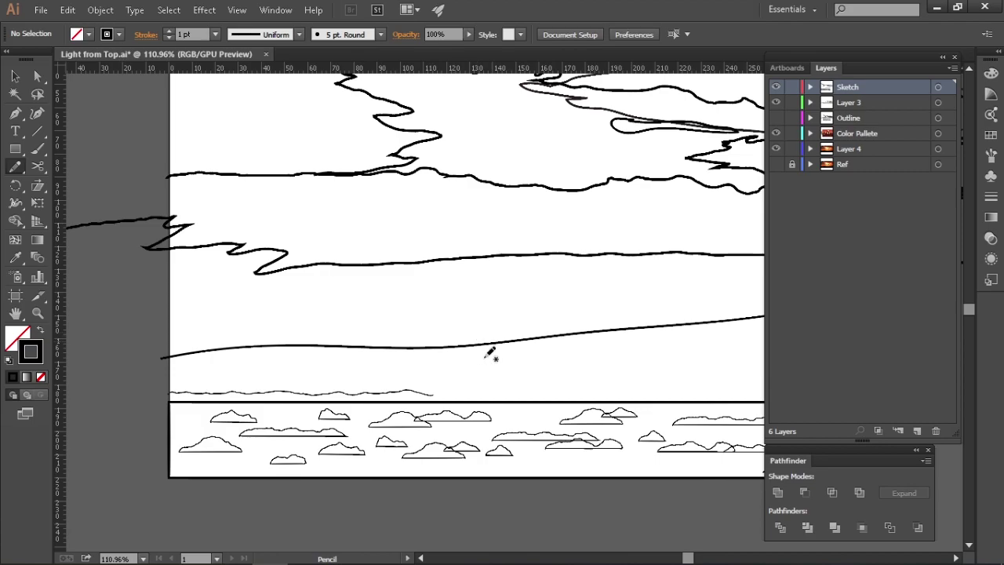
key(z)
scroll(485, 339, up, 3)
ctrl+click(253, 355)
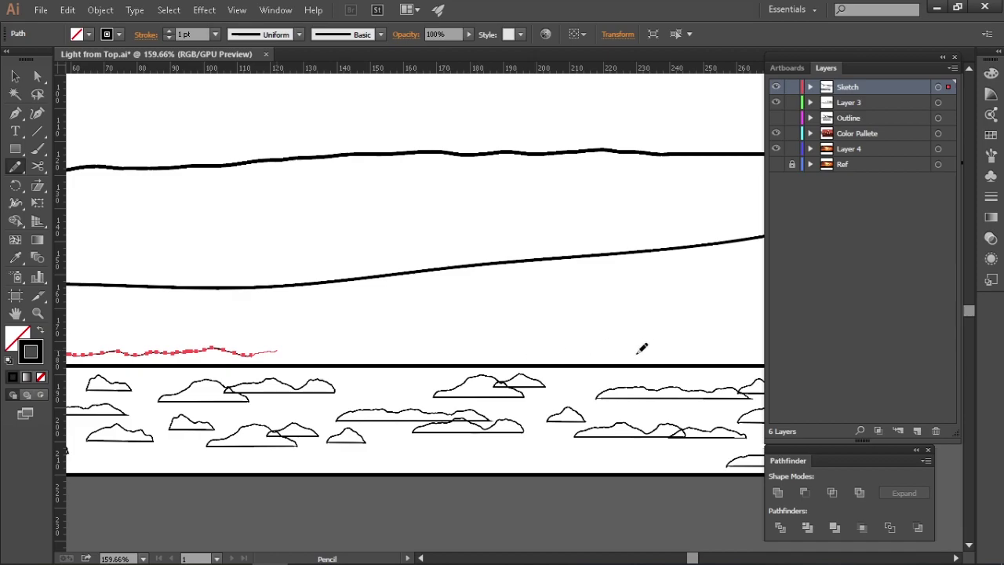
drag(638, 353, 276, 352)
scroll(464, 319, down, 2)
scroll(352, 359, up, 2)
ctrl+click(340, 368)
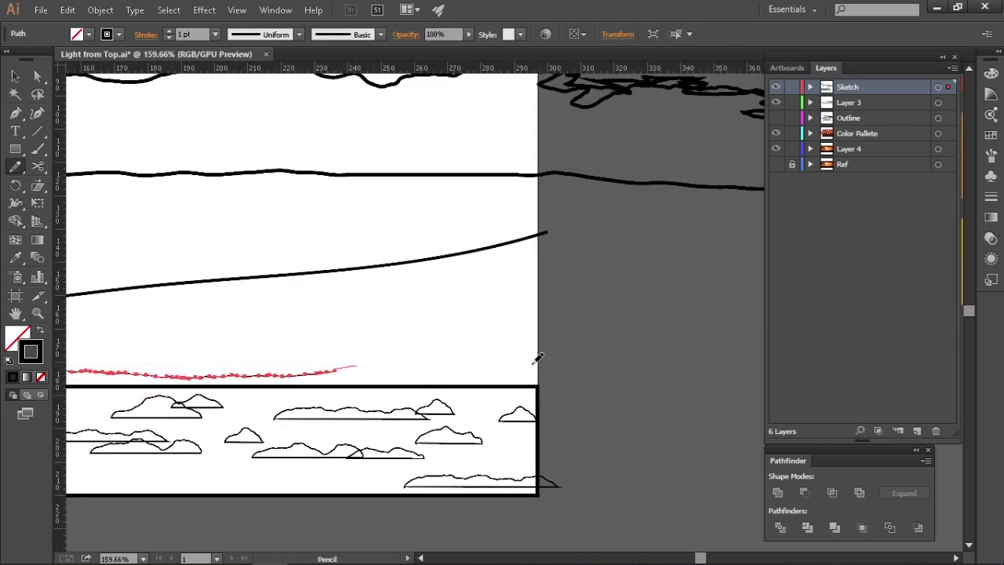
drag(357, 369, 538, 359)
scroll(545, 408, down, 2)
scroll(464, 374, up, 2)
Continue the wavy line with Pen points down to the ground band's left corner
key(v)
click(444, 364)
key(p)
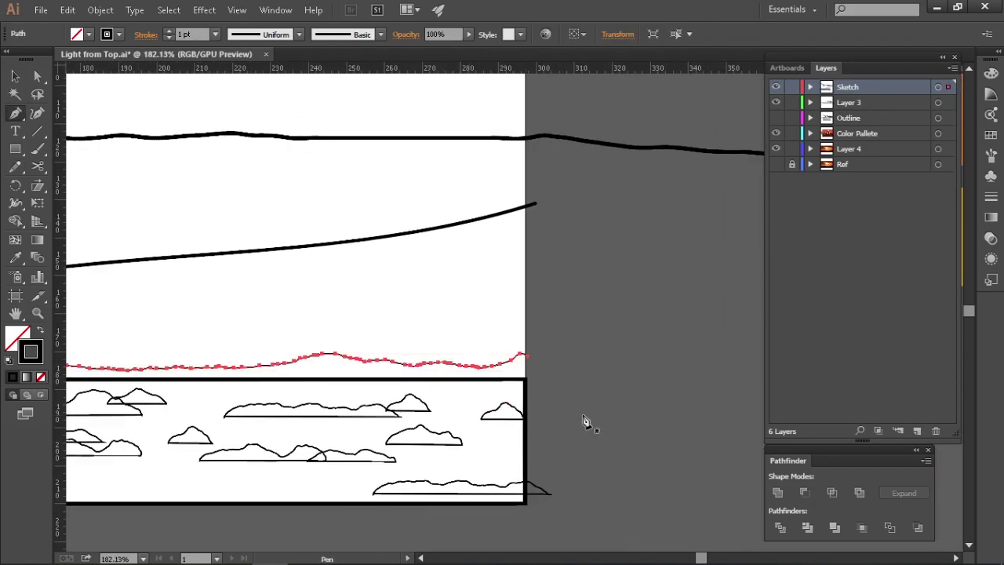
ctrl+click(526, 380)
click(525, 355)
click(529, 381)
key(ctrl+1)
scroll(299, 395, up, 3)
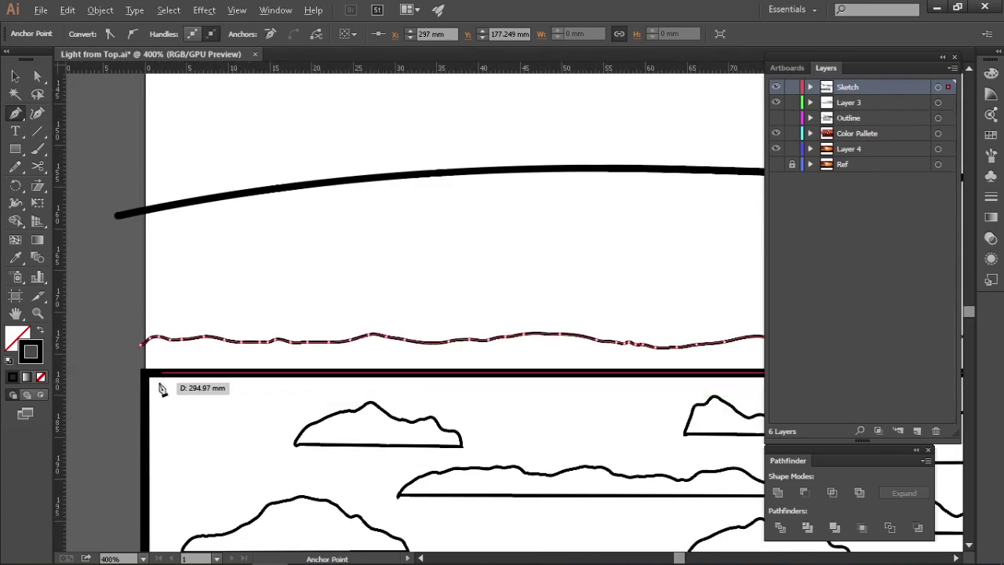
scroll(267, 344, down, 2)
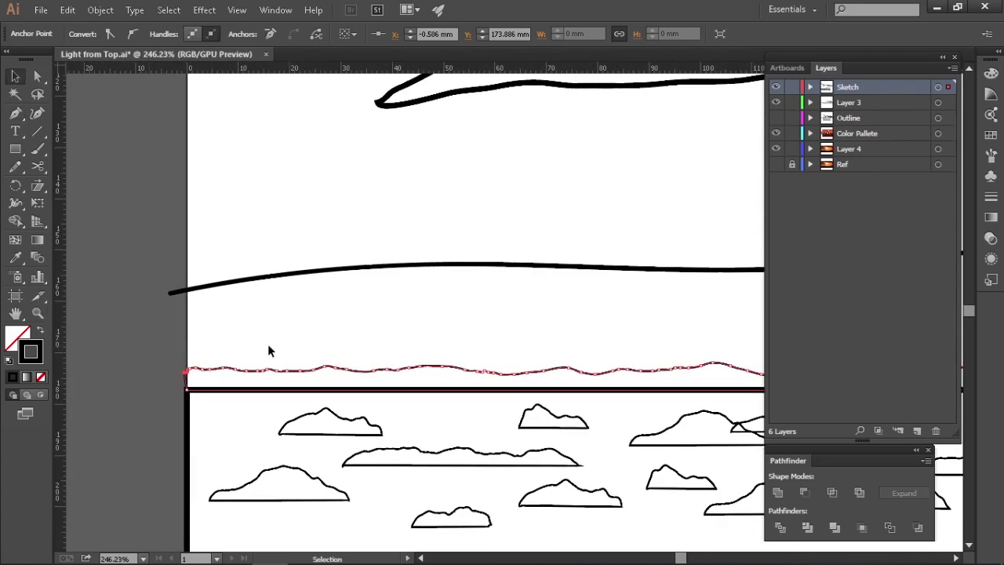
Drag the wavy path's corner anchor onto the ground band's top corner using Direct Selection
key(v)
click(267, 344)
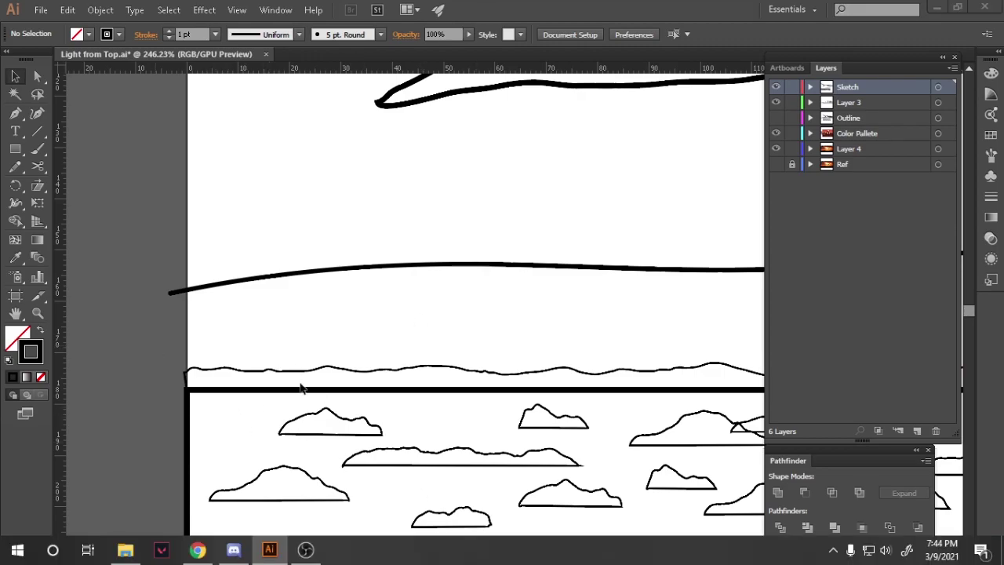
scroll(343, 377, up, 7)
key(a)
click(419, 423)
drag(421, 429, 439, 425)
scroll(401, 384, down, 5)
click(421, 348)
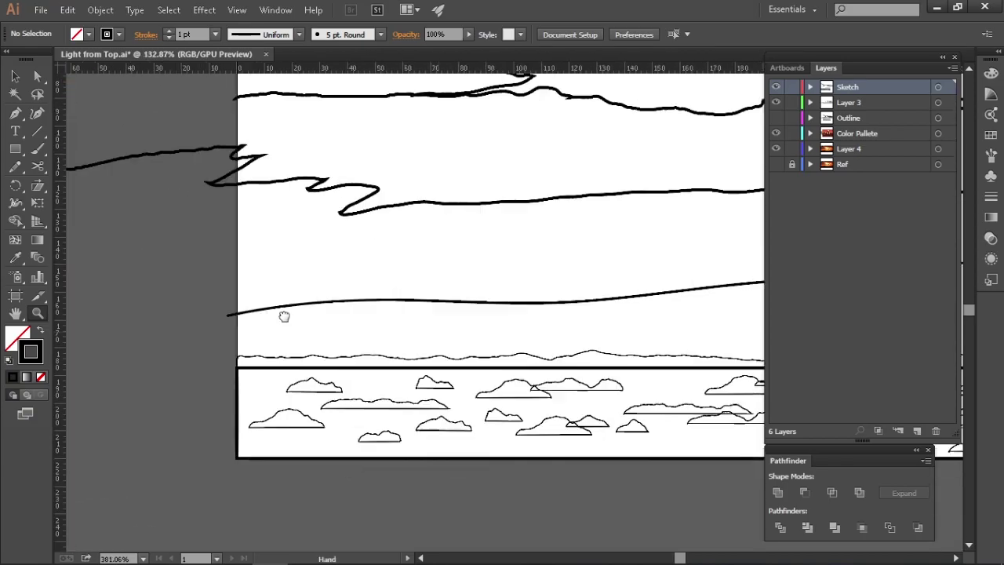
scroll(284, 316, down, 3)
scroll(284, 316, up, 2)
click(152, 553)
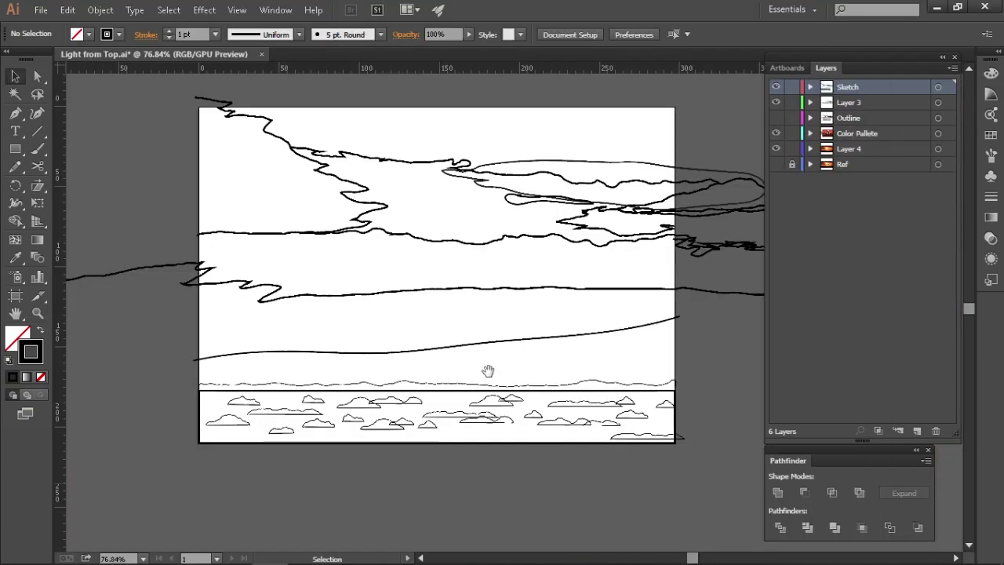
Draw a rectangle covering the sky from the artboard top down to the ground band
scroll(489, 370, up, 2)
scroll(497, 416, down, 1)
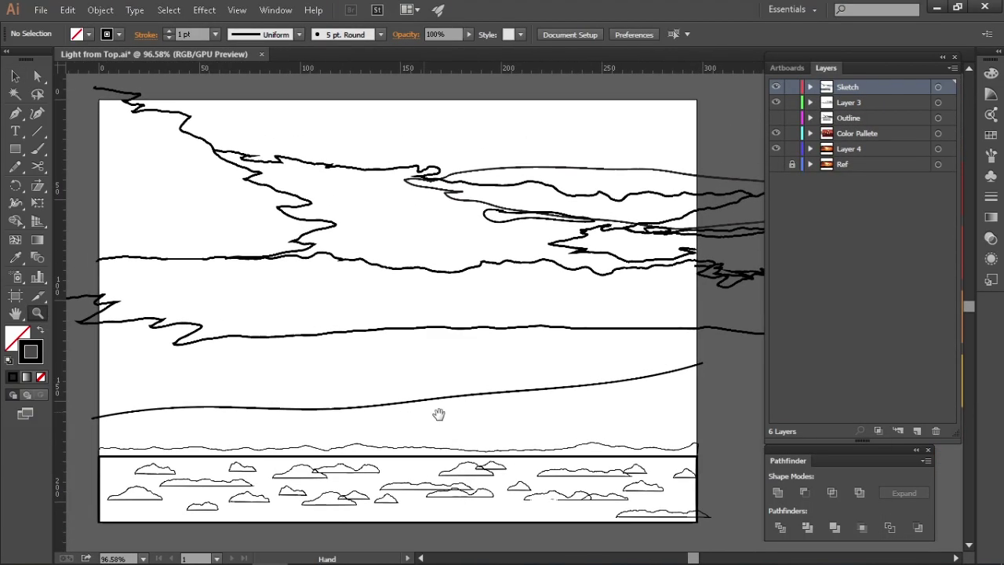
key(v)
scroll(554, 400, down, 1)
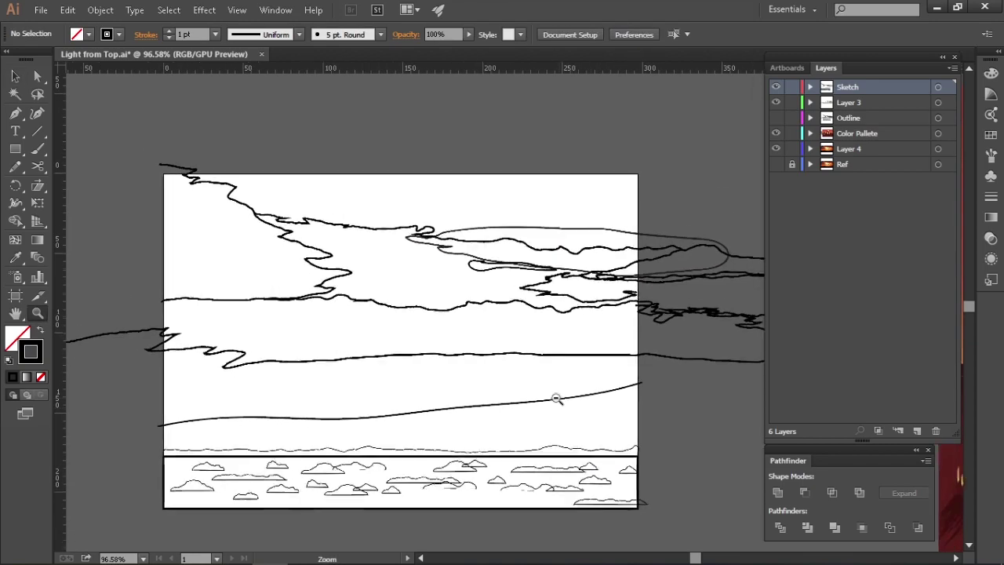
click(556, 396)
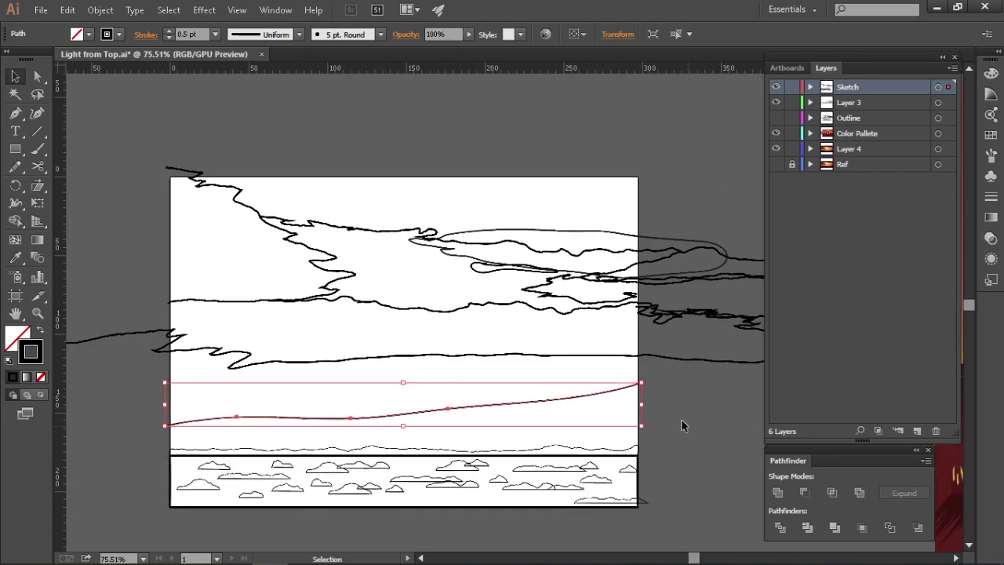
scroll(685, 423, right, 1)
click(649, 440)
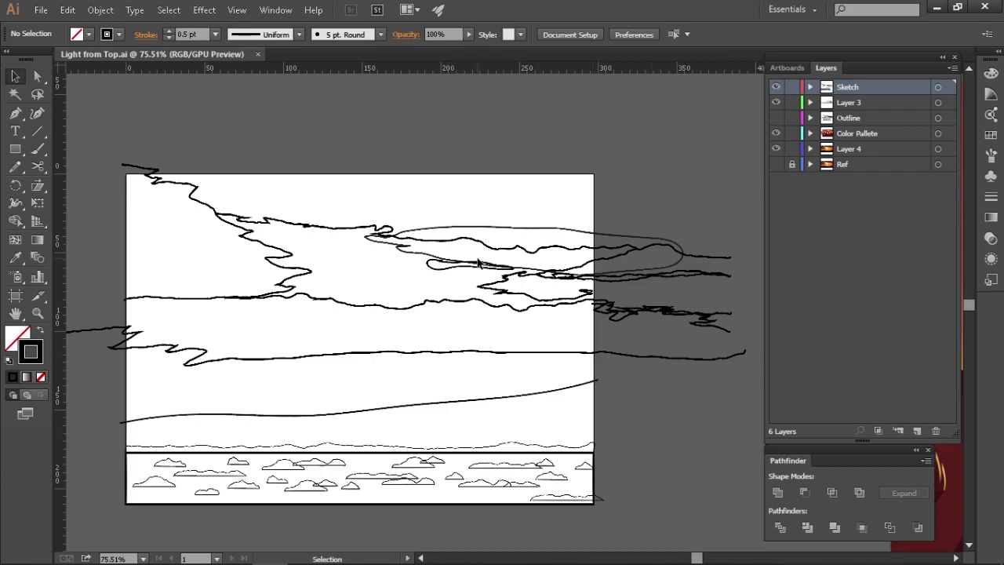
drag(649, 432, 678, 422)
drag(157, 162, 622, 418)
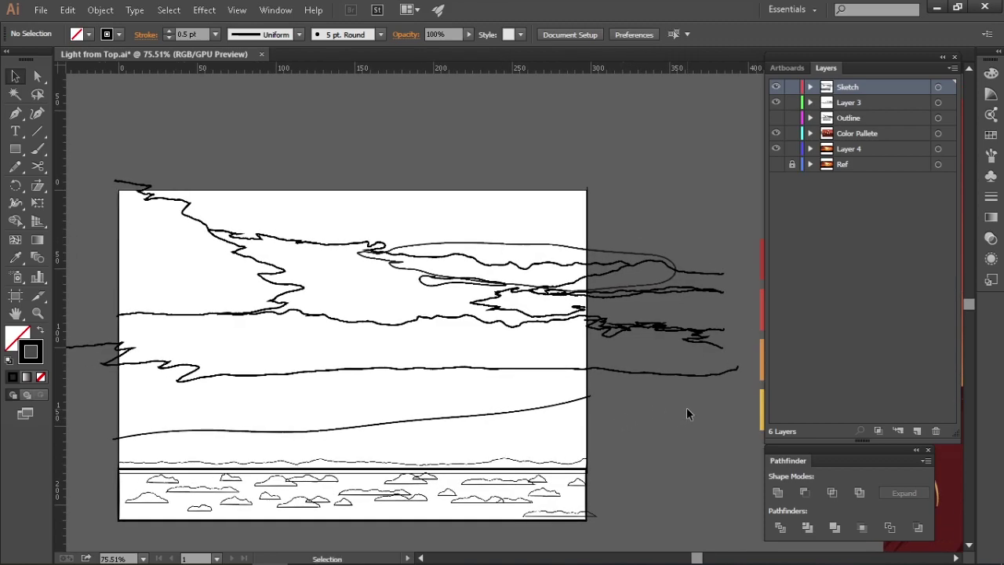
Zoom in on the clouds and move one cloud outline to the left
key(ctrl+space)
drag(486, 300, 623, 369)
drag(541, 321, 477, 320)
key(ctrl+equal)
key(ctrl+equal)
drag(485, 281, 326, 329)
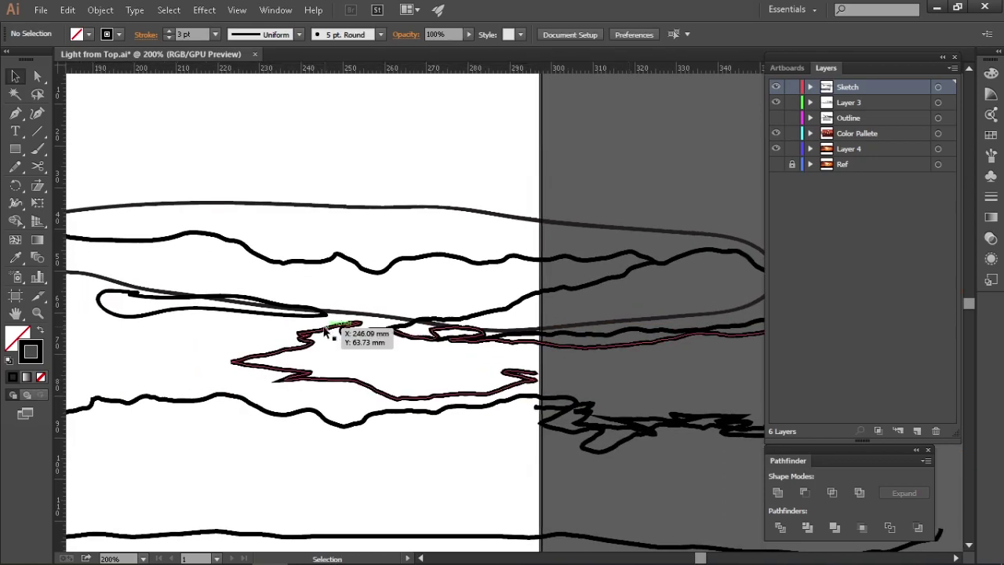
key(ctrl+0)
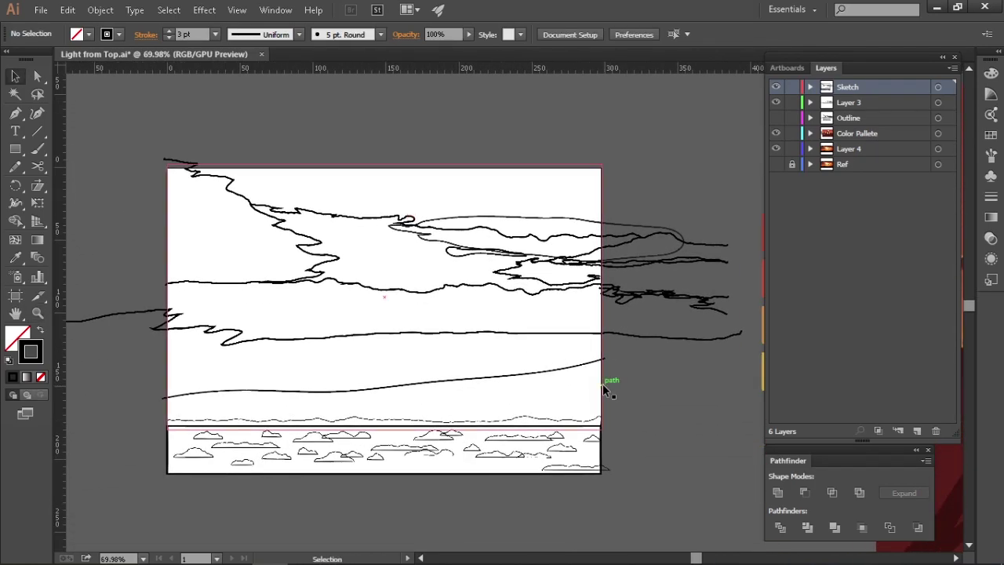
Select the sky rectangle with the lower curve for Shape Builder, then select the sky outlines and cloud band
click(602, 388)
shift+click(565, 370)
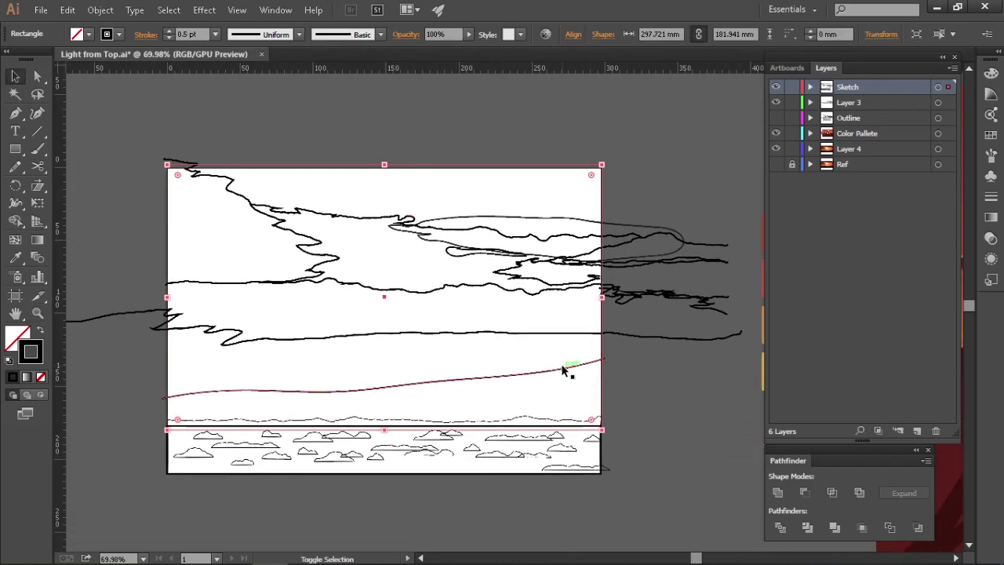
key(shift+m)
ctrl+click(605, 343)
ctrl+click(603, 343)
key(v)
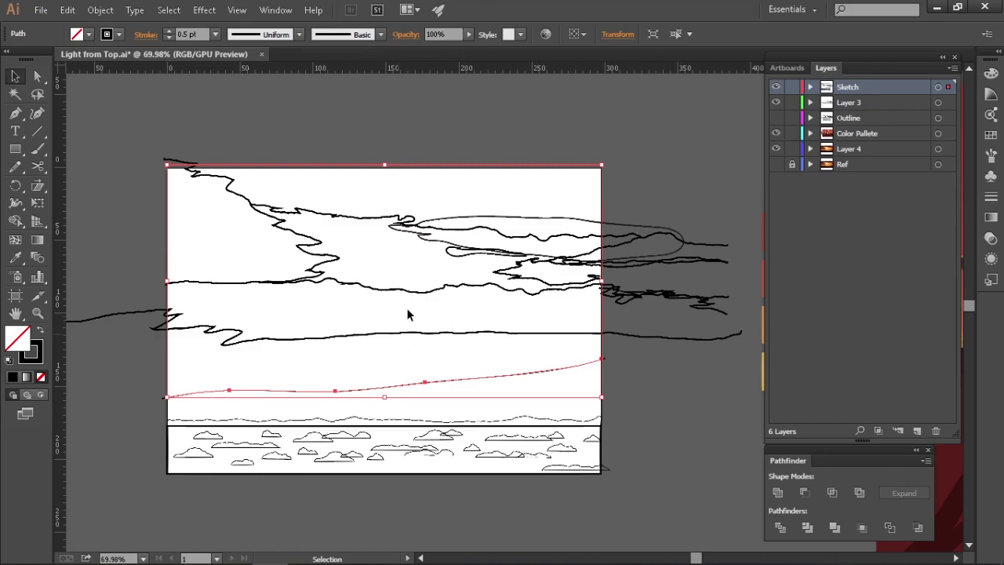
scroll(408, 314, up, 2)
click(645, 372)
drag(237, 182, 293, 347)
Extend the cloud band's open end with a curved Pen segment joined to the lower stroke
key(shift+m)
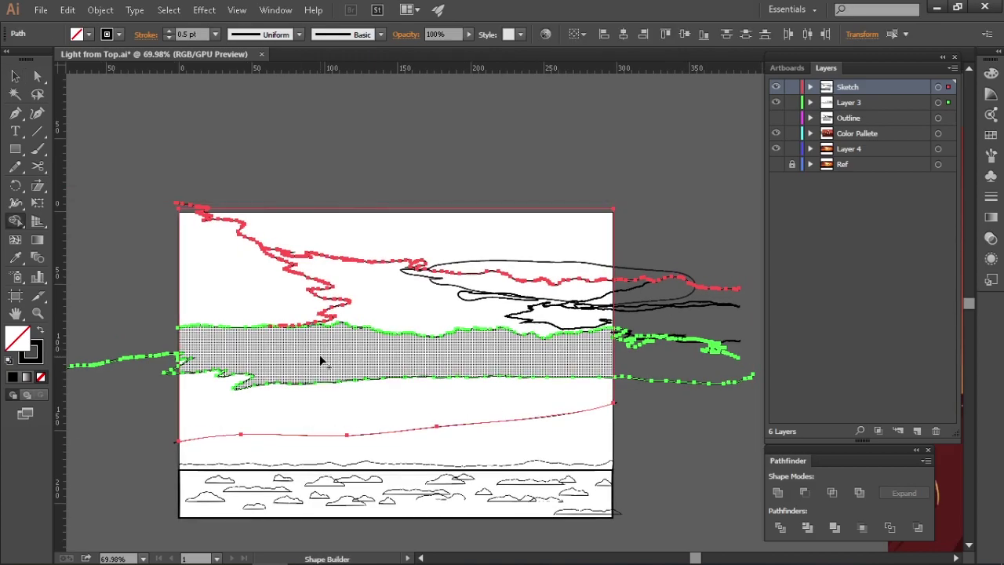
key(ctrl+plus)
key(ctrl+plus)
key(ctrl+plus)
key(v)
click(558, 376)
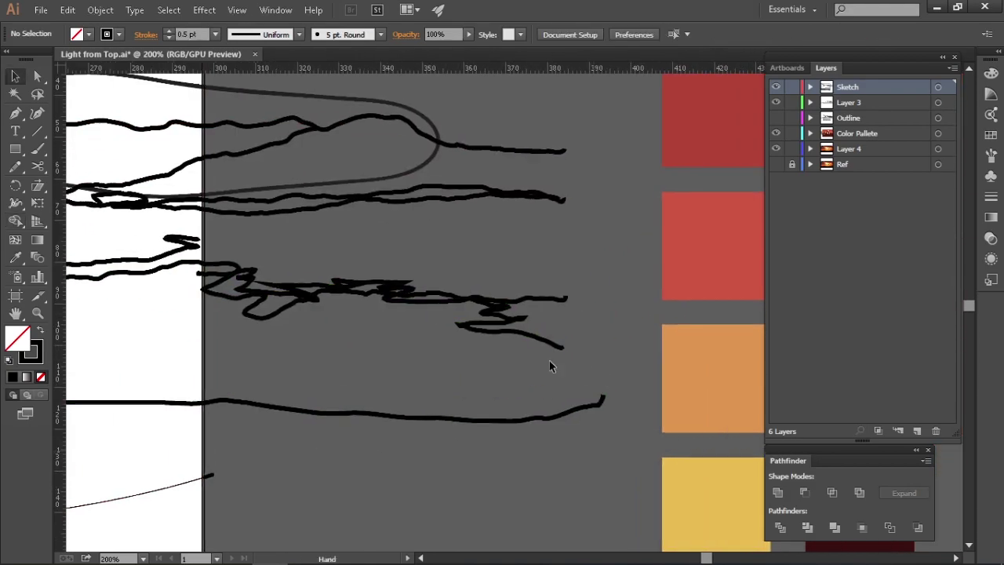
drag(588, 370, 507, 332)
key(ctrl+plus)
key(p)
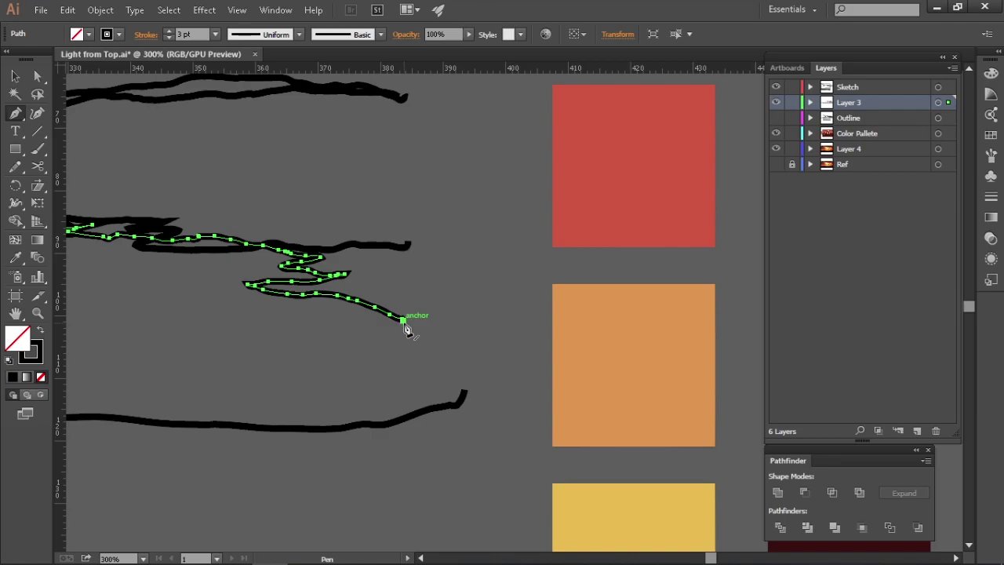
click(402, 320)
drag(448, 355, 459, 354)
click(466, 391)
Taper the band's left end to a point and close the path onto the horizon line's end
key(ctrl+minus)
key(ctrl+minus)
key(ctrl+minus)
key(ctrl+minus)
key(ctrl+minus)
key(ctrl+minus)
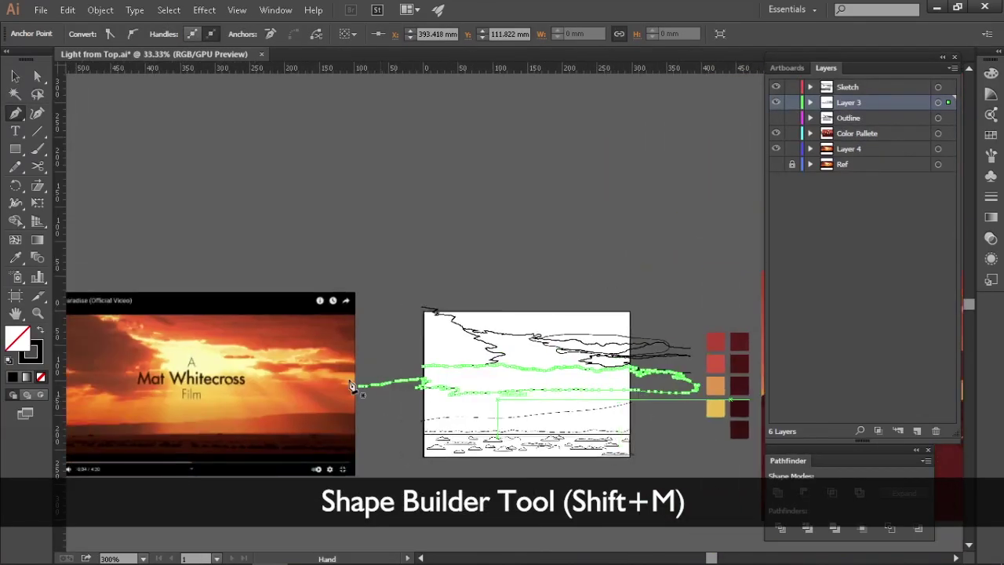
key(ctrl+plus)
key(ctrl+plus)
key(ctrl+plus)
key(ctrl+plus)
click(287, 411)
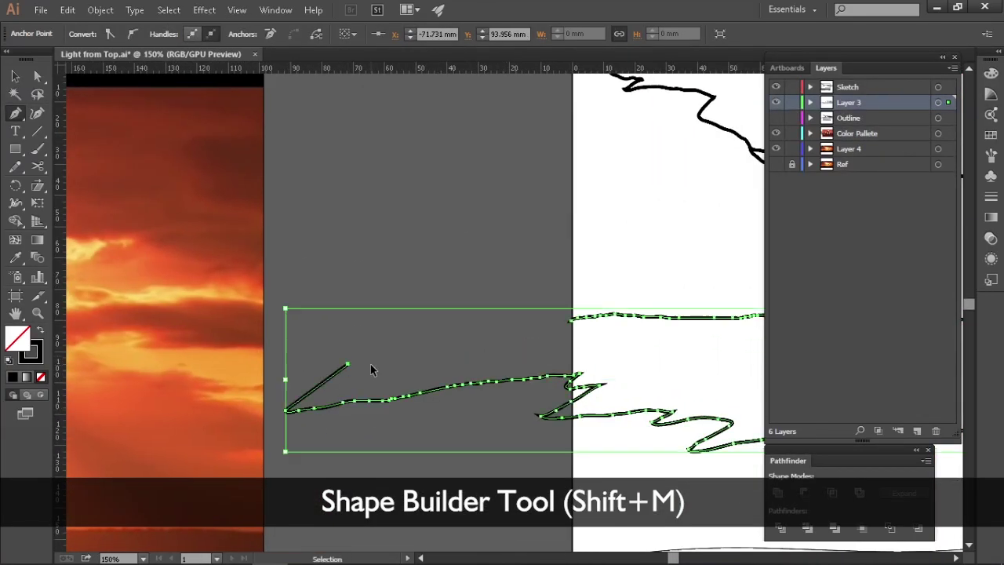
drag(322, 373, 355, 368)
drag(466, 341, 506, 345)
click(570, 319)
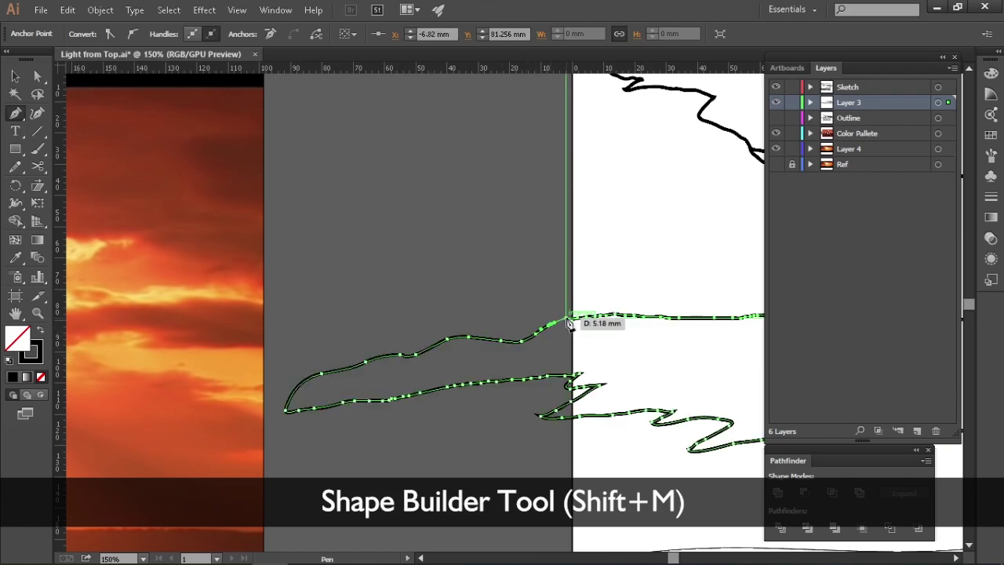
Zoom out to the whole artboard and select the lower curve and the top sketch stroke
drag(467, 287, 287, 287)
ctrl+click(287, 287)
key(z)
drag(396, 330, 388, 299)
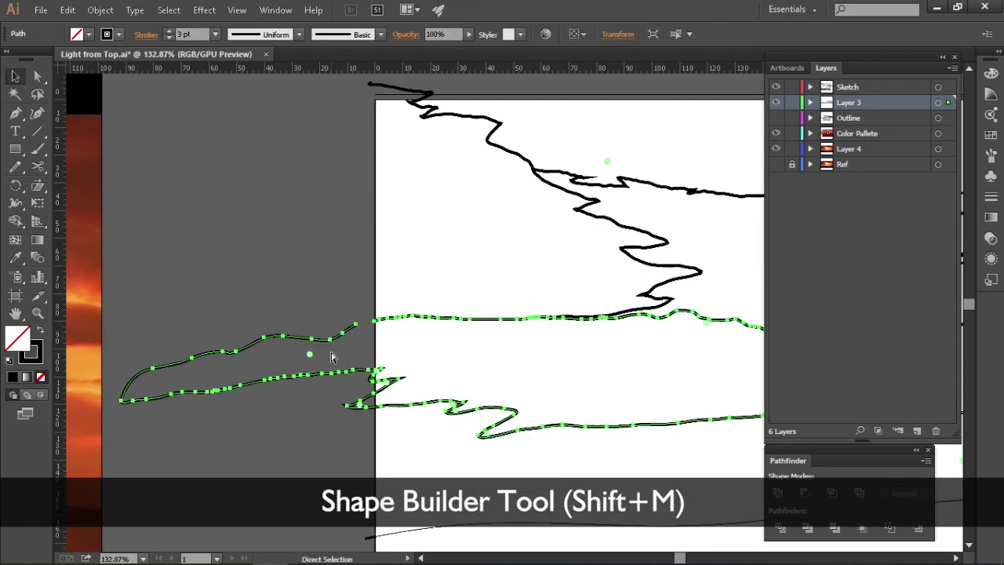
key(ctrl+shift+a)
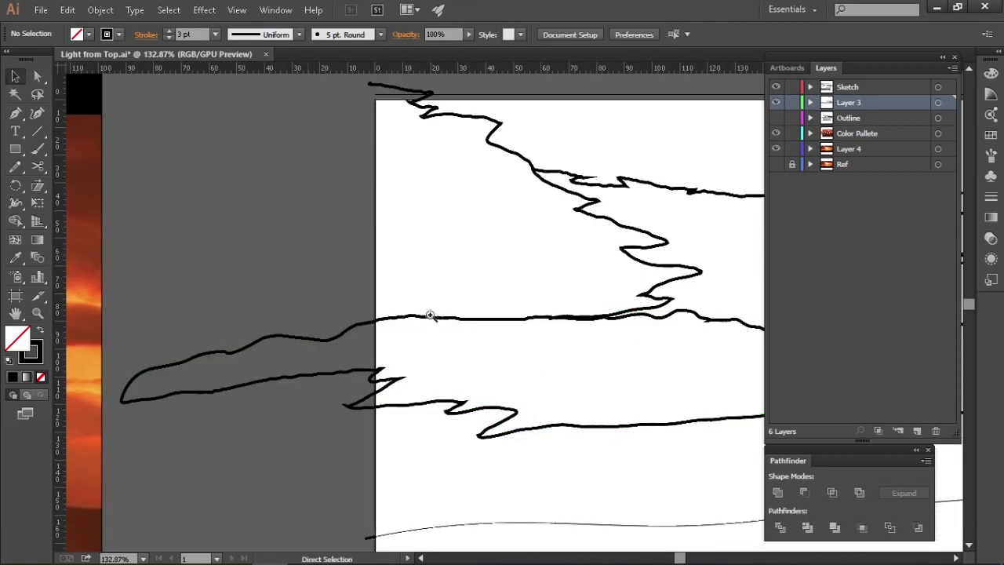
key(ctrl+minus)
key(v)
drag(312, 362, 318, 366)
click(224, 410)
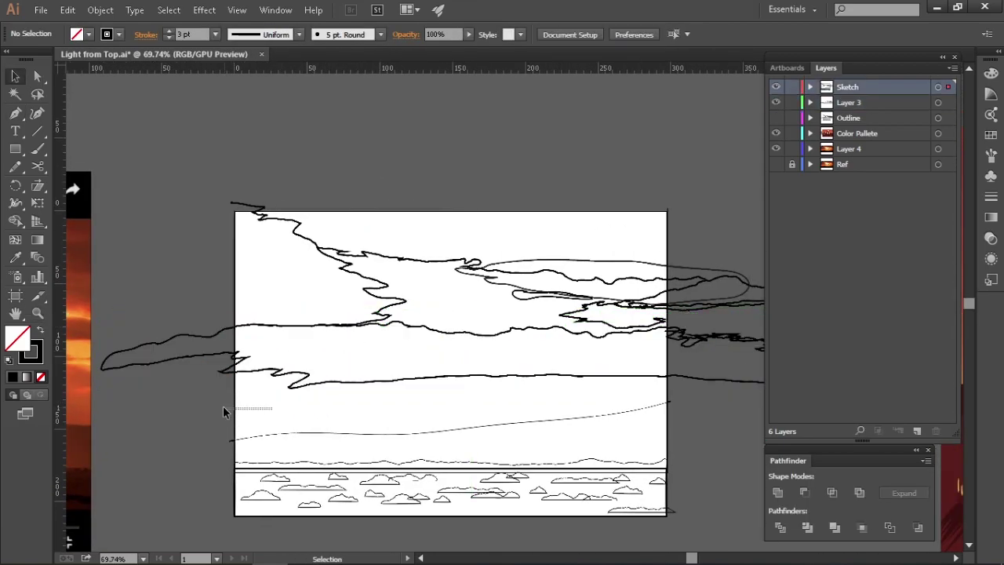
click(296, 433)
shift+click(299, 237)
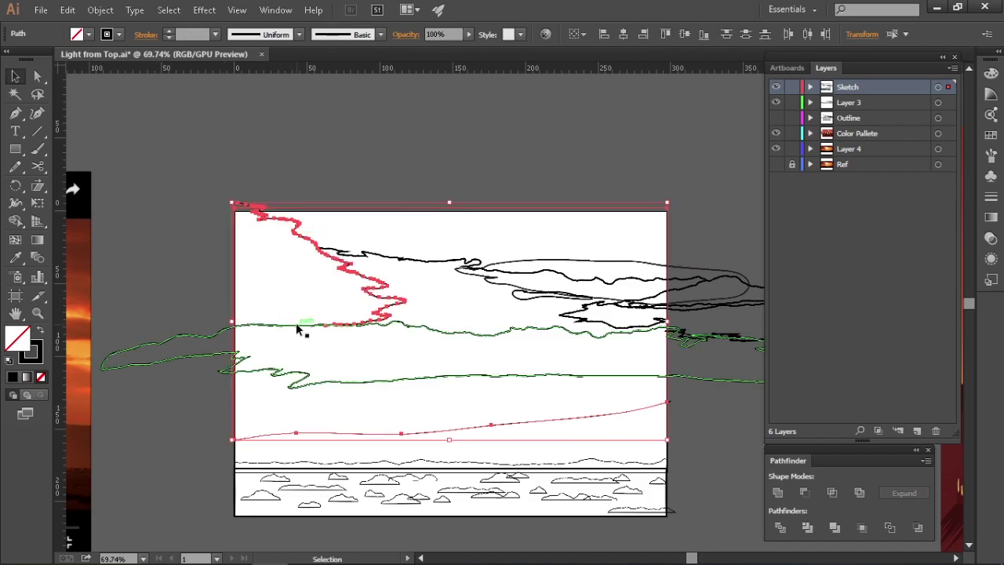
drag(312, 298, 278, 294)
click(294, 271)
scroll(283, 282, up, 4)
Drag an anchor point of the top sky stroke leftward to reshape it
key(a)
drag(332, 370, 108, 376)
scroll(125, 322, down, 2)
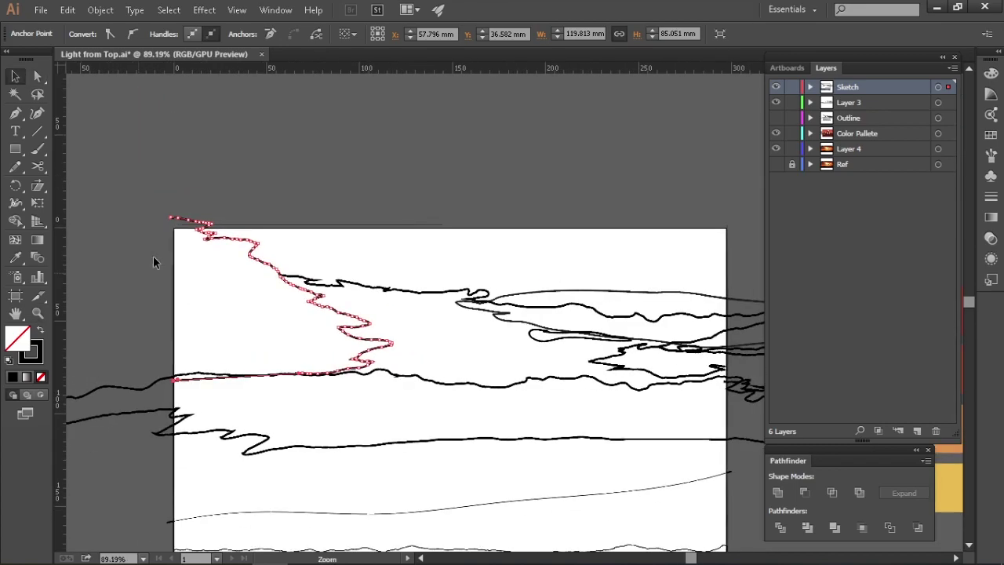
key(v)
click(221, 238)
click(221, 238)
click(276, 201)
drag(305, 210, 271, 180)
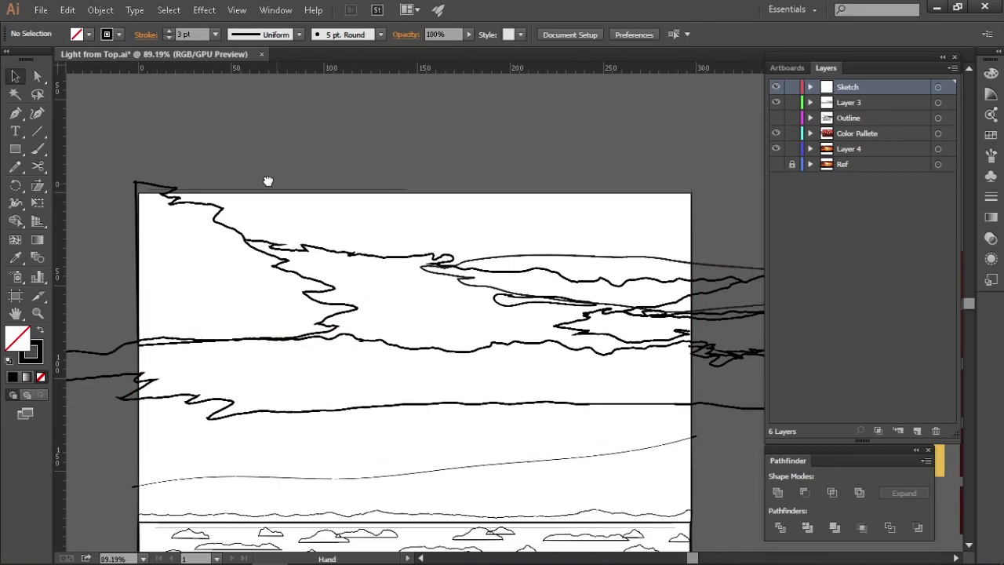
Merge the top sky stroke, bottom curve and left cloud outline region with Shape Builder
click(341, 253)
drag(522, 233, 464, 222)
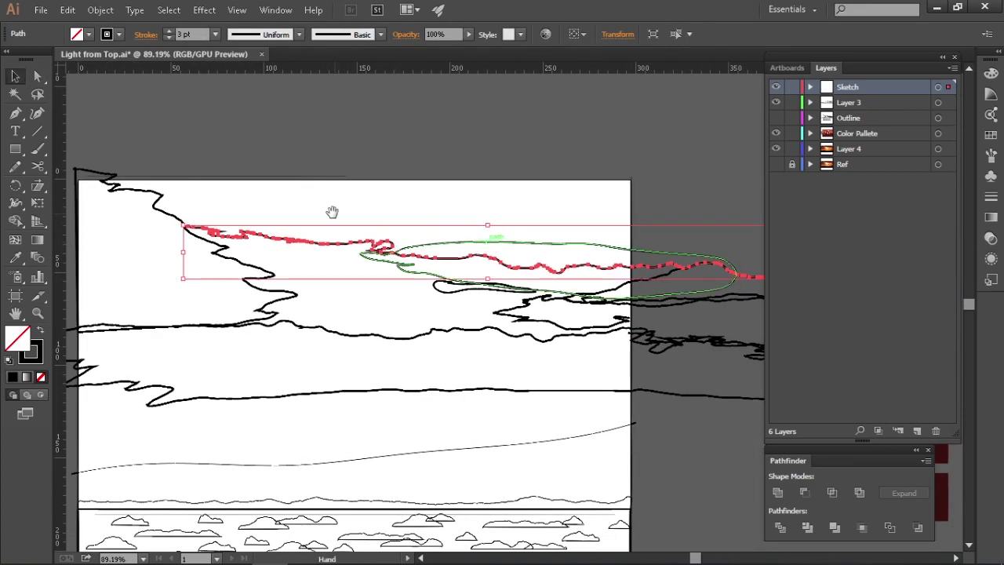
drag(332, 212, 357, 228)
shift+click(110, 484)
shift+click(209, 243)
key(shift+m)
click(455, 233)
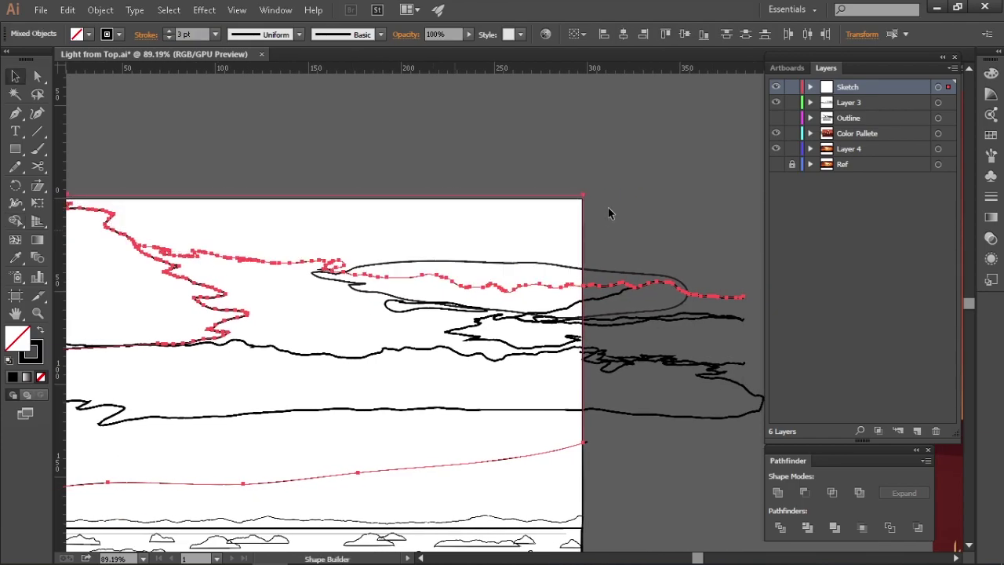
key(v)
click(147, 419)
click(147, 419)
key(ctrl+z)
click(123, 419)
Make Layer 3 active and delete the pill-shaped sketch outline
key(z)
key(v)
click(458, 441)
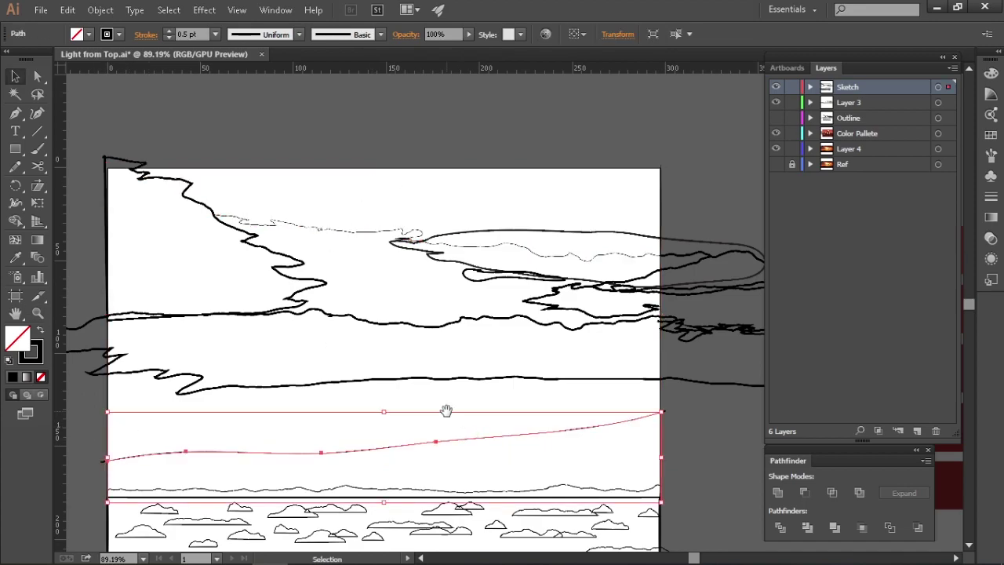
scroll(439, 353, up, 1)
click(420, 251)
click(507, 154)
scroll(513, 227, up, 3)
scroll(471, 269, right, 2)
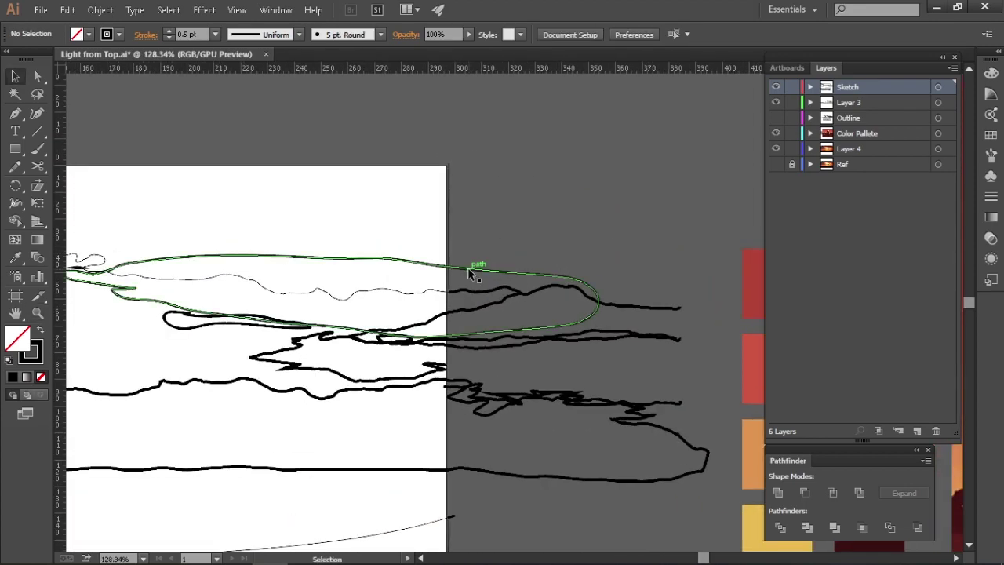
click(471, 269)
drag(285, 325, 359, 335)
drag(313, 310, 310, 334)
key(Delete)
Pull the looped cloud stroke's end point to the right, then undo that change
drag(379, 347, 442, 345)
key(z)
scroll(442, 345, down, 1)
ctrl+click(484, 354)
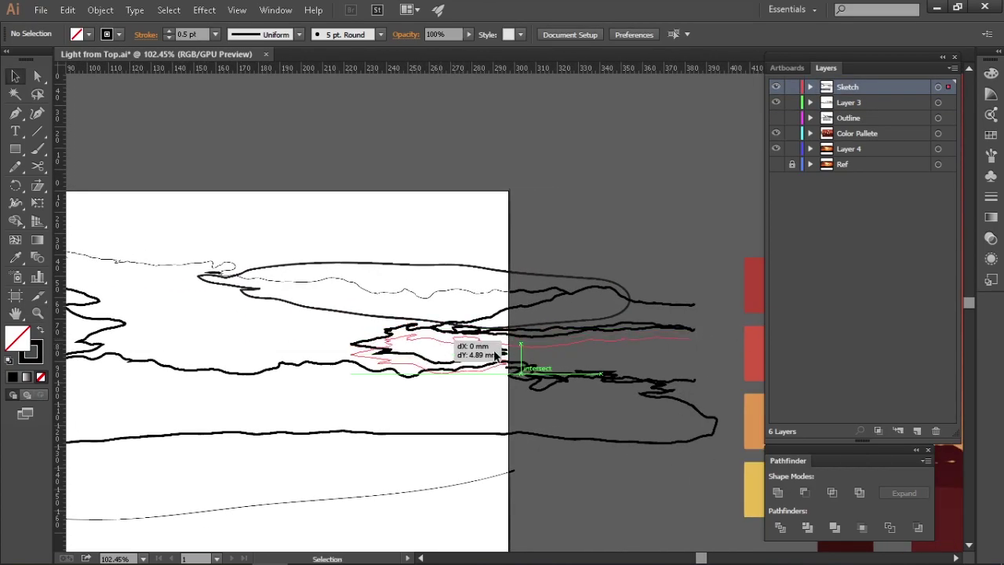
scroll(484, 354, up, 3)
drag(390, 364, 614, 365)
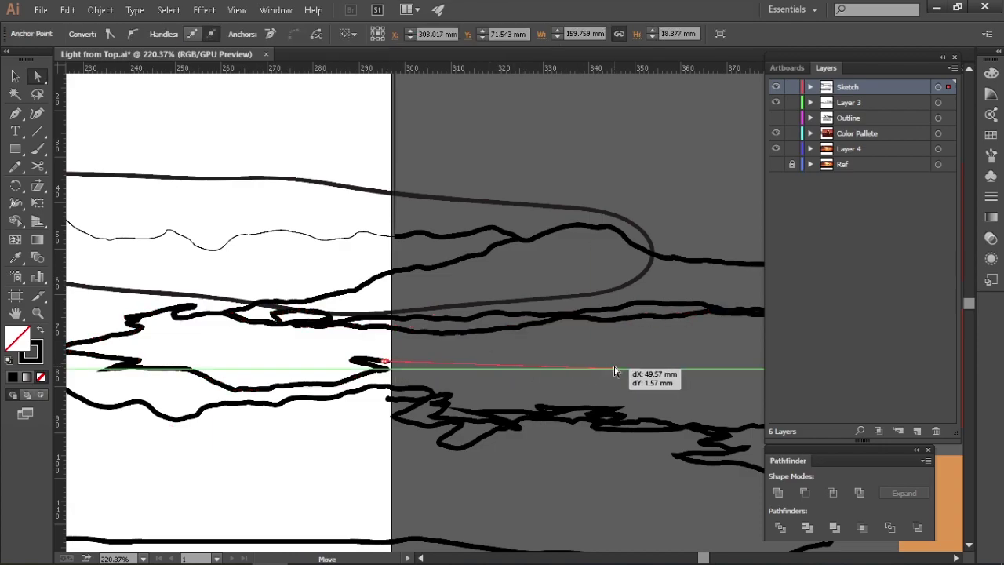
key(v)
scroll(457, 355, right, 5)
scroll(556, 366, left, 3)
click(556, 366)
key(ctrl+z)
scroll(366, 366, left, 2)
scroll(366, 366, up, 1)
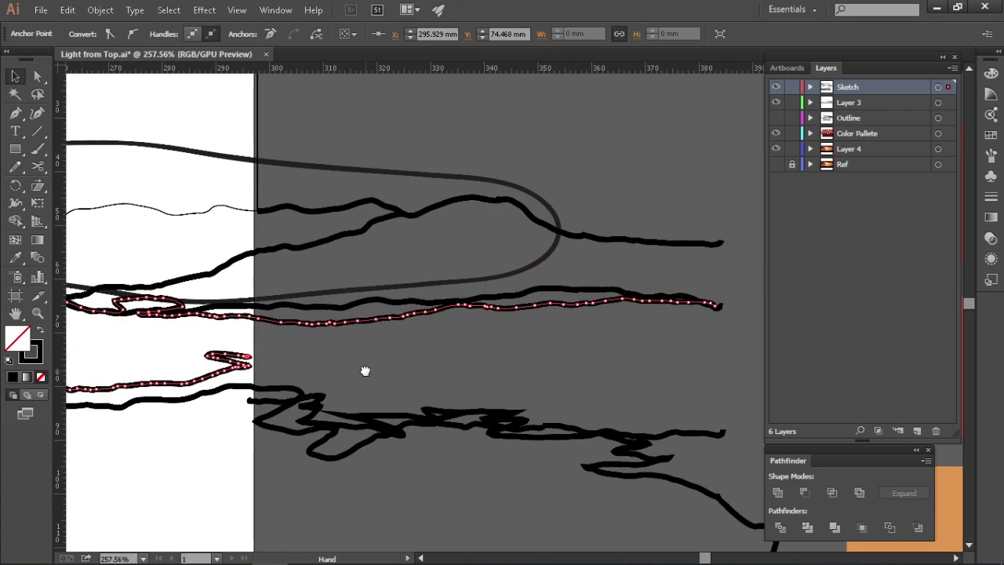
drag(266, 345, 215, 343)
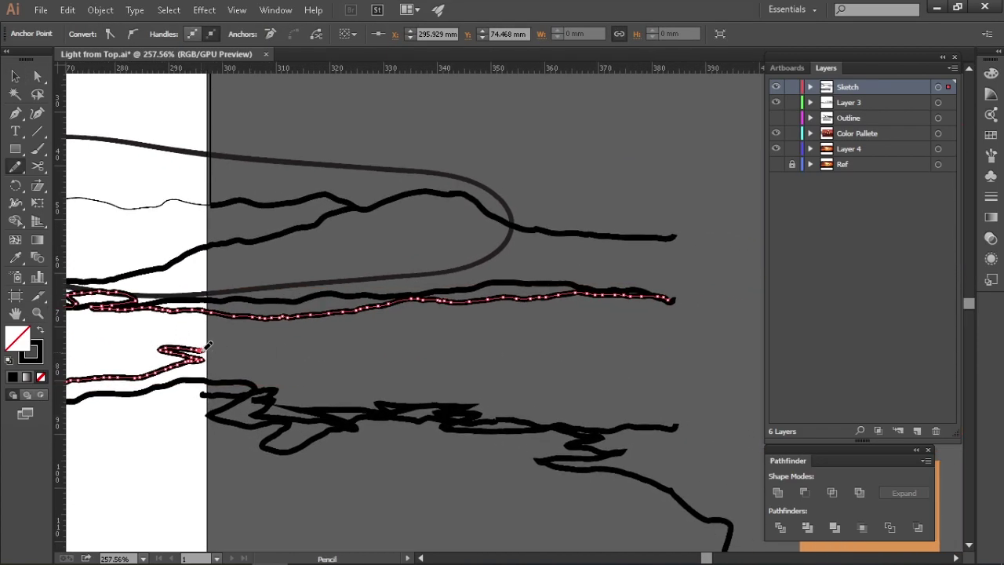
Check the redrawn sketch line and the green hill line on Layer 3
key(ctrl+shift+a)
scroll(579, 260, down, 3)
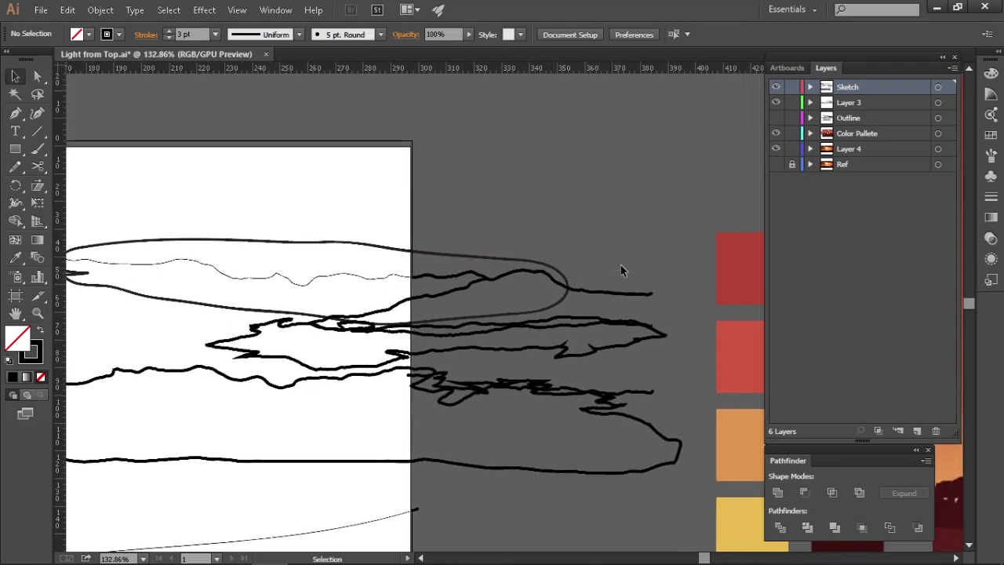
click(624, 291)
click(631, 255)
scroll(401, 281, up, 4)
click(489, 306)
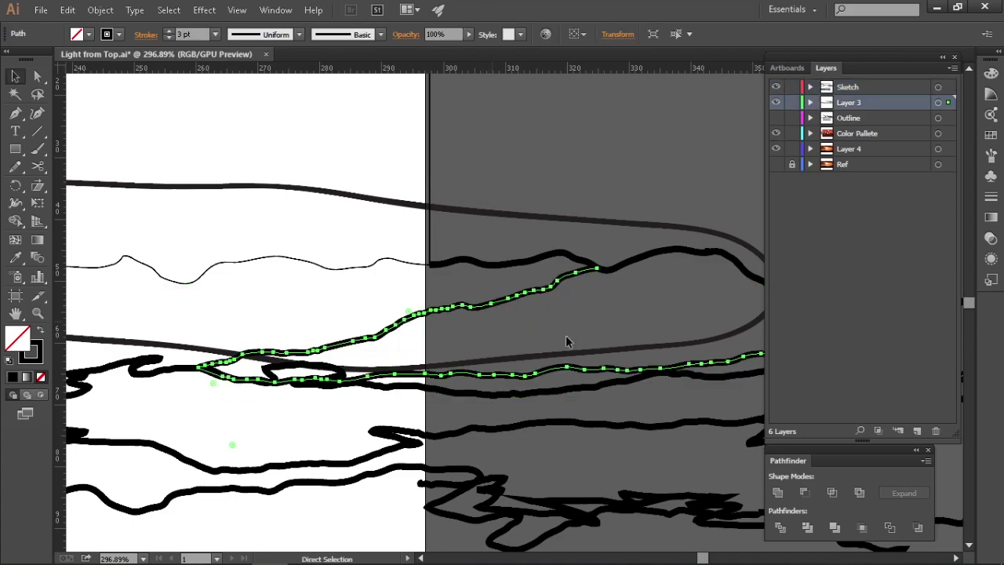
scroll(525, 331, down, 2)
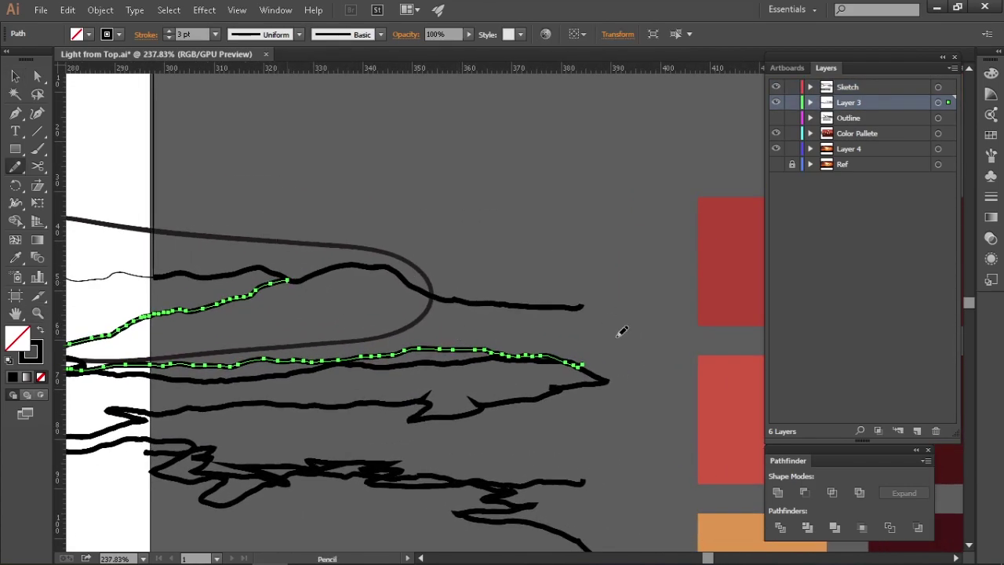
key(ctrl+shift+a)
scroll(486, 249, down, 6)
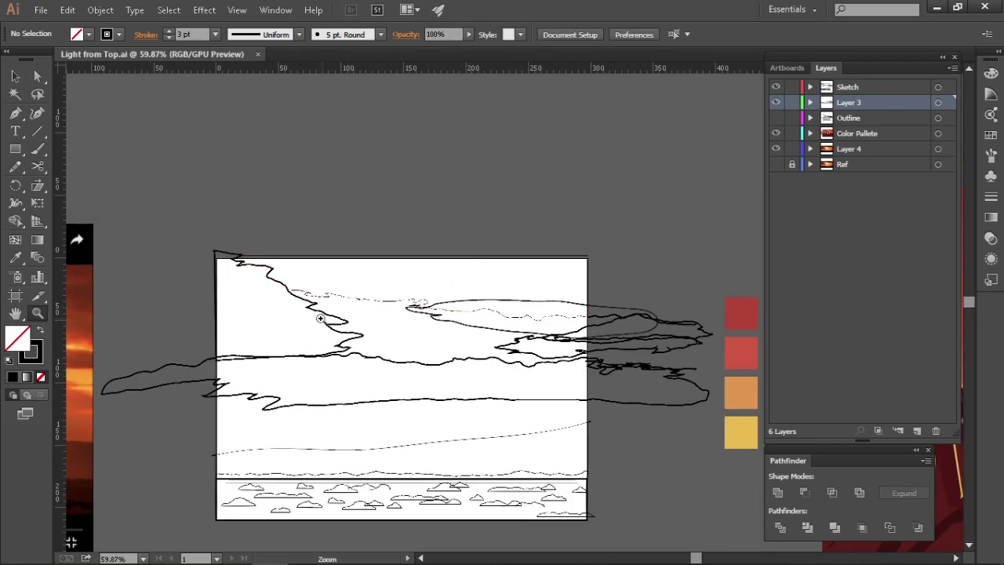
scroll(320, 317, up, 2)
Fill the bush outlines along the bottom with the dark palette colour
click(365, 234)
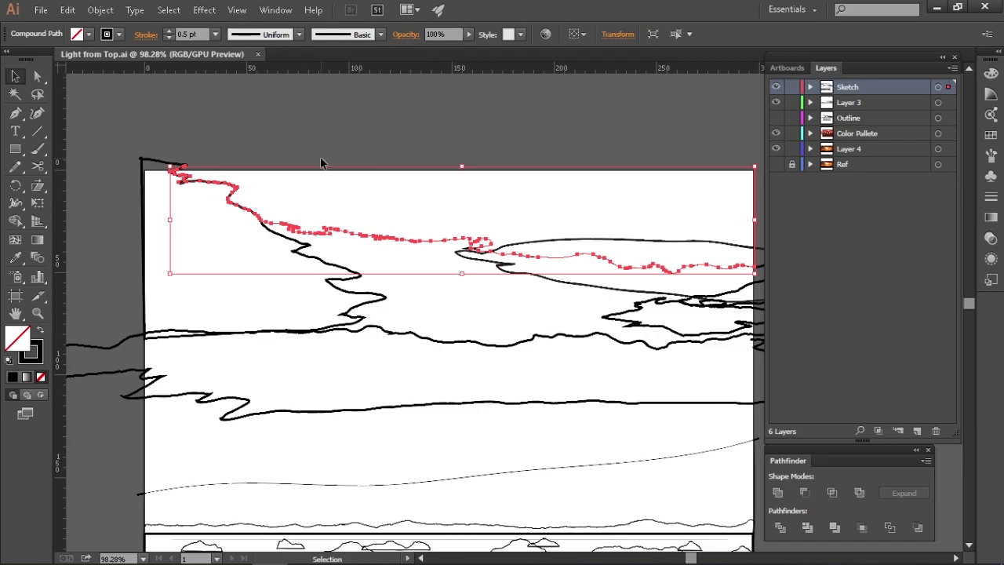
key(ctrl+shift+a)
drag(332, 154, 288, 168)
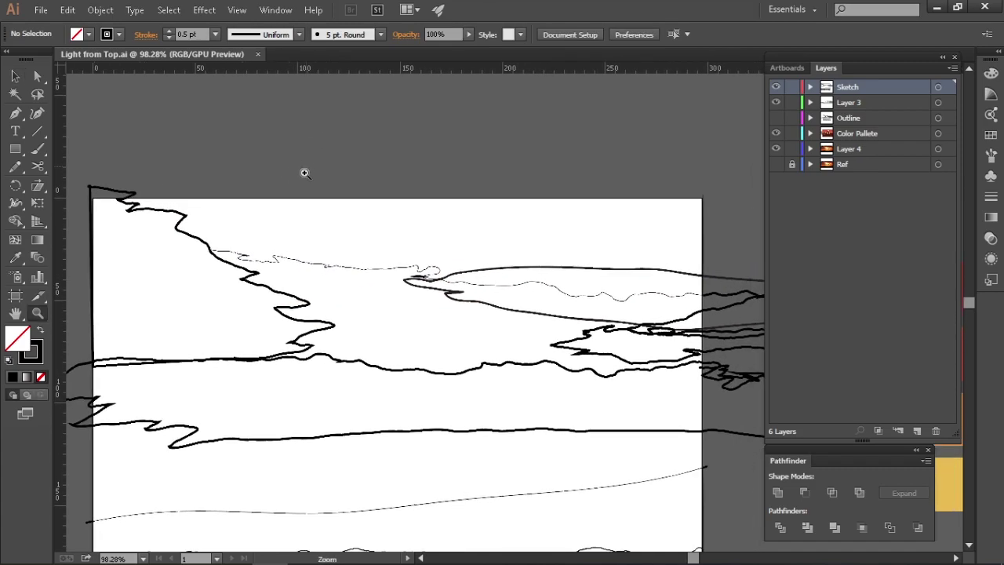
scroll(303, 170, down, 2)
drag(216, 364, 215, 363)
scroll(258, 386, up, 3)
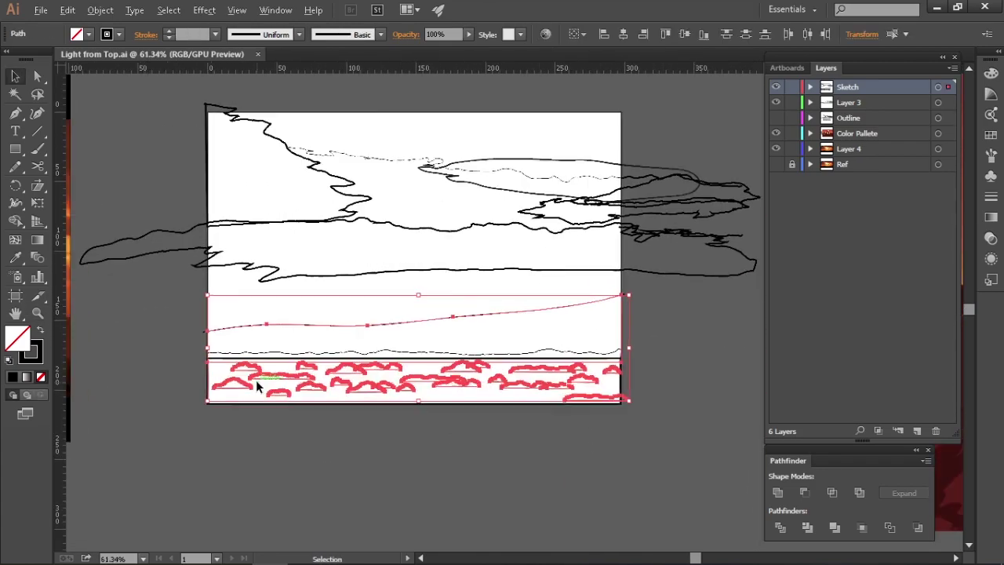
scroll(291, 251, down, 4)
drag(728, 383, 427, 407)
key(i)
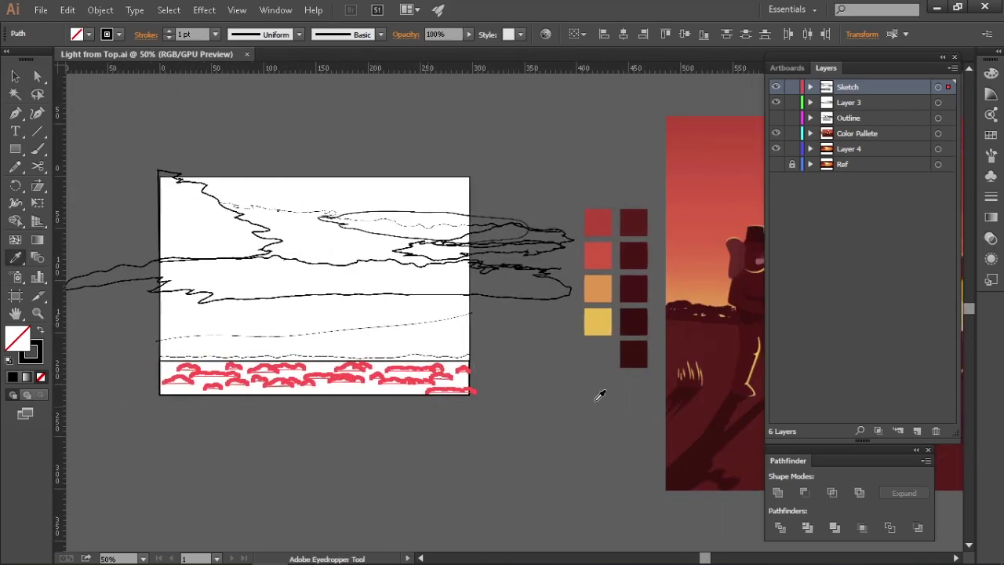
scroll(589, 398, right, 2)
click(529, 364)
Swap the fill and stroke colours and bring the palette swatches into view
key(v)
key(ctrl+shift+a)
scroll(558, 462, left, 6)
scroll(617, 458, right, 8)
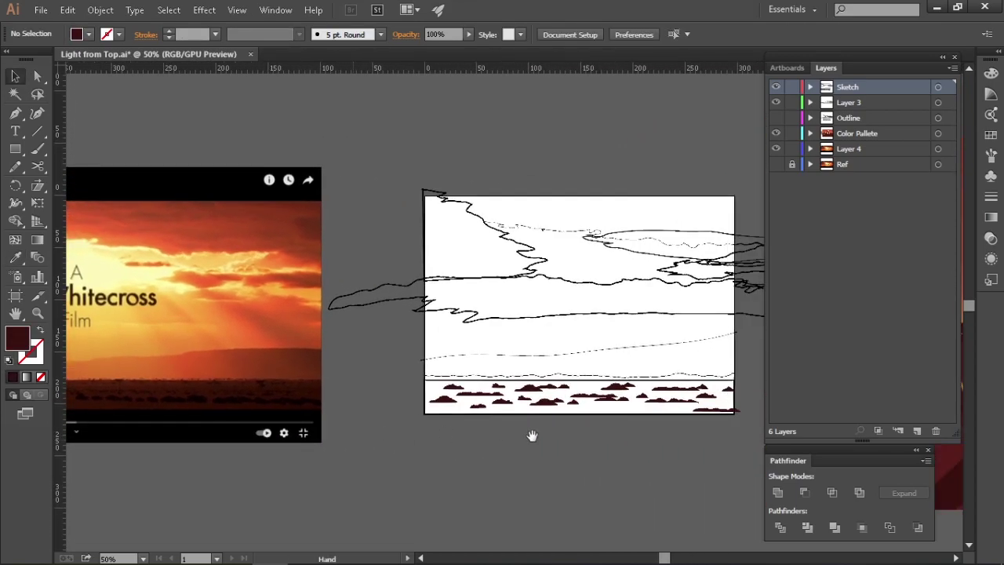
scroll(395, 399, up, 4)
key(shift+x)
scroll(357, 377, down, 1)
scroll(353, 392, right, 4)
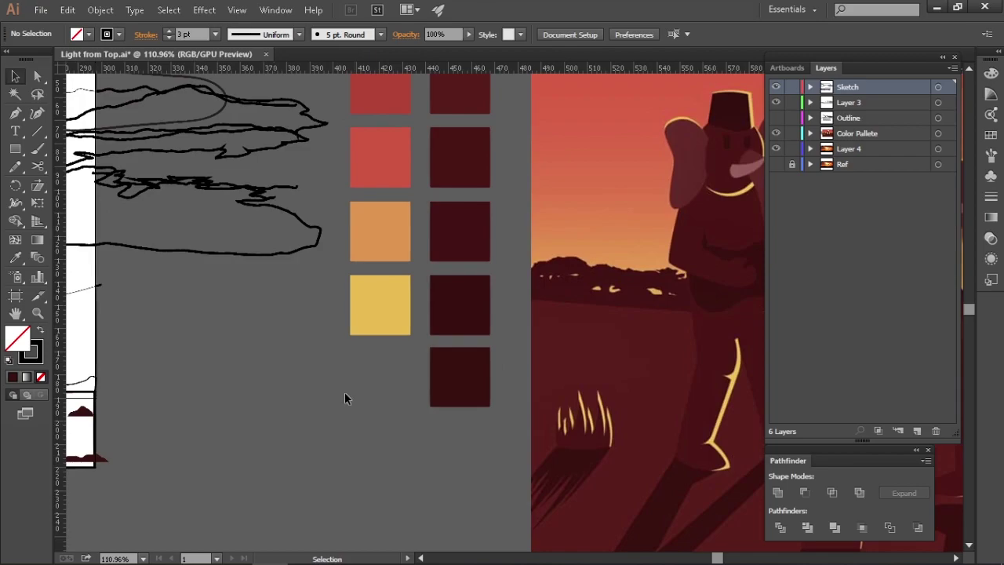
scroll(275, 416, left, 2)
drag(397, 428, 292, 484)
scroll(475, 414, right, 1)
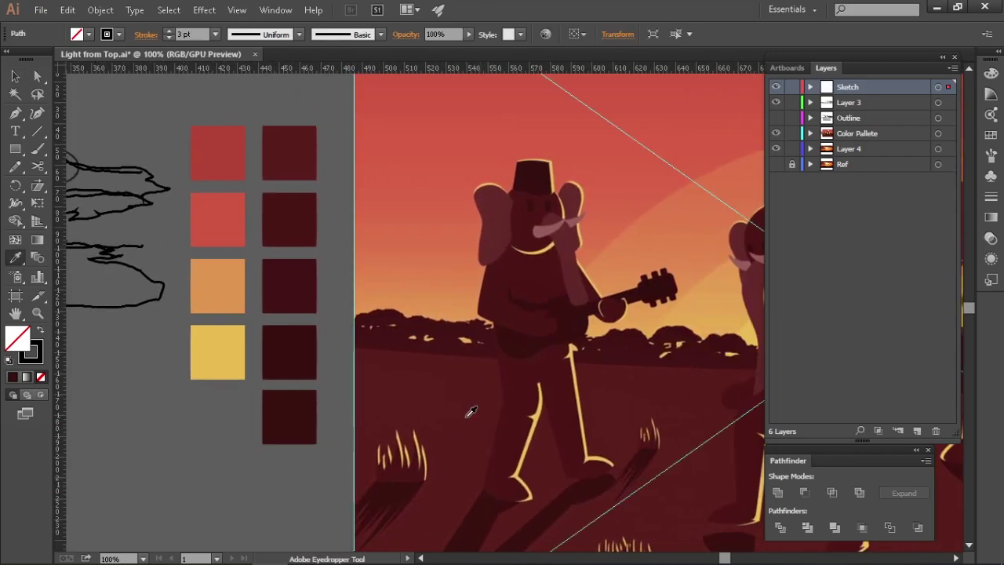
key(ctrl+shift+a)
key(shift+x)
scroll(337, 431, left, 5)
scroll(364, 464, down, 2)
scroll(470, 461, left, 5)
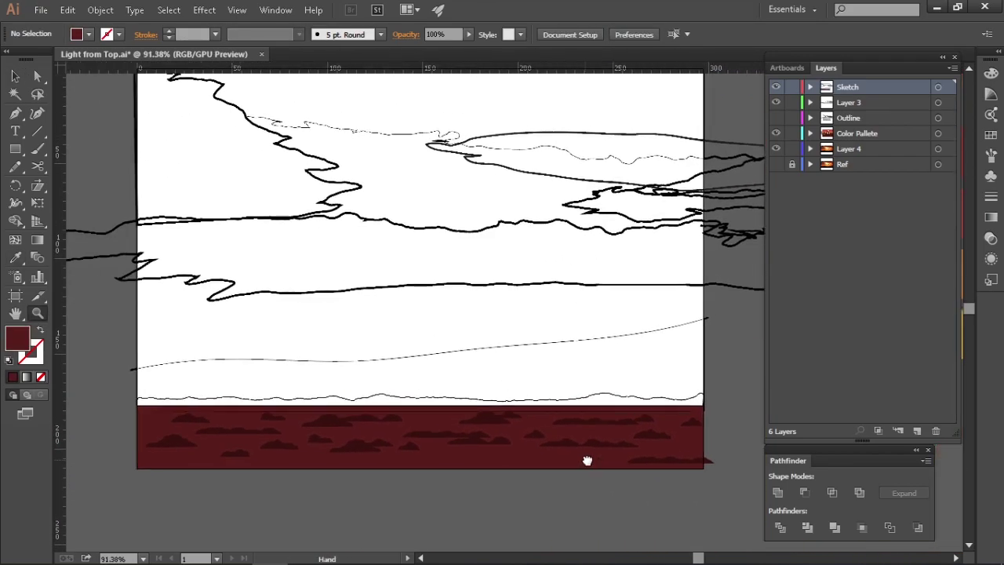
Fill the ground band outline with dark red sampled from the palette
ctrl+click(424, 405)
scroll(542, 414, down, 2)
scroll(471, 440, down, 2)
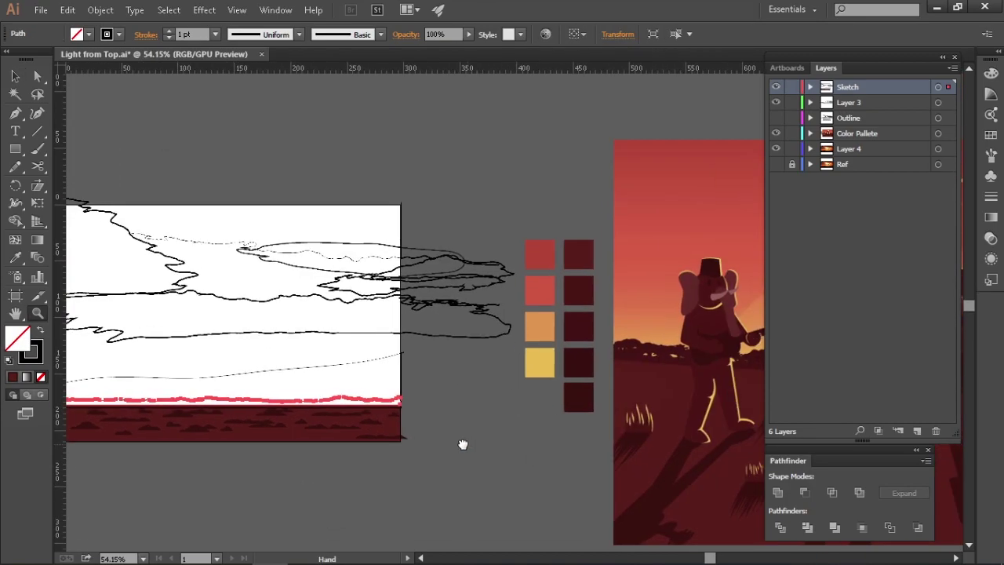
scroll(471, 439, right, 1)
key(i)
scroll(415, 458, up, 3)
click(370, 434)
key(ctrl+shift+a)
scroll(363, 361, down, 3)
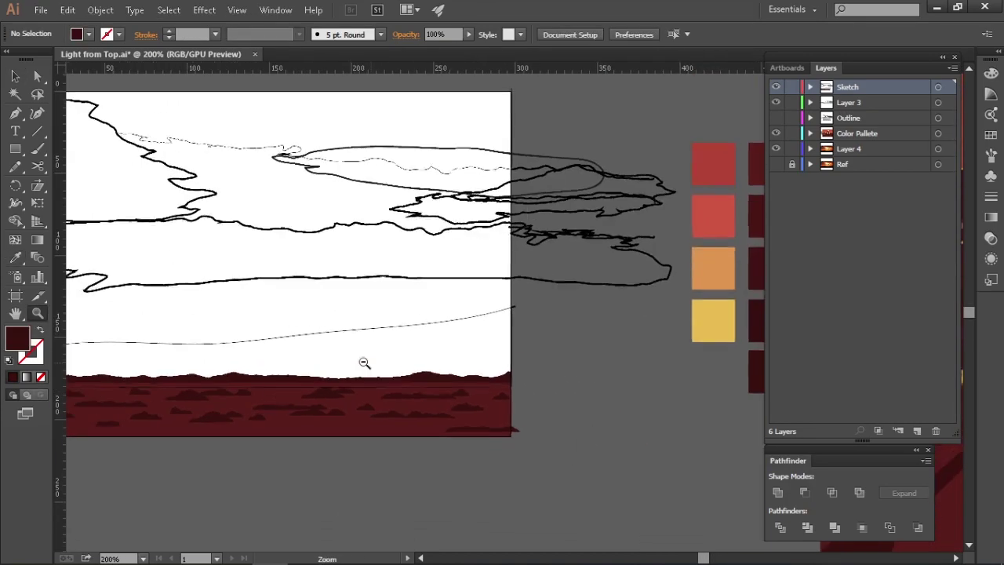
scroll(379, 388, left, 5)
scroll(417, 386, up, 2)
scroll(480, 415, down, 1)
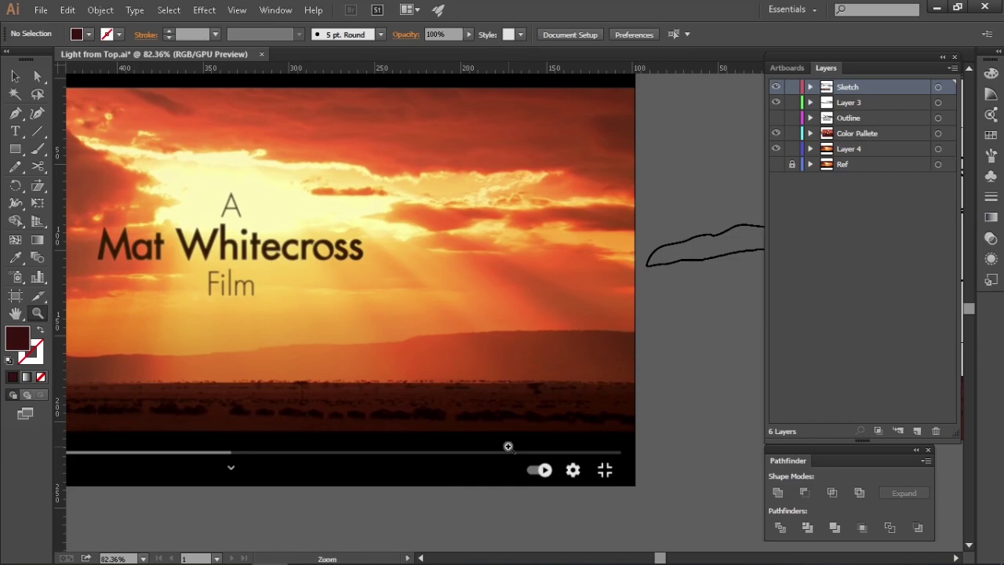
scroll(563, 423, down, 2)
scroll(576, 403, up, 2)
On Layer 3, select the ground band and bushes without the hill curve and cut them
key(v)
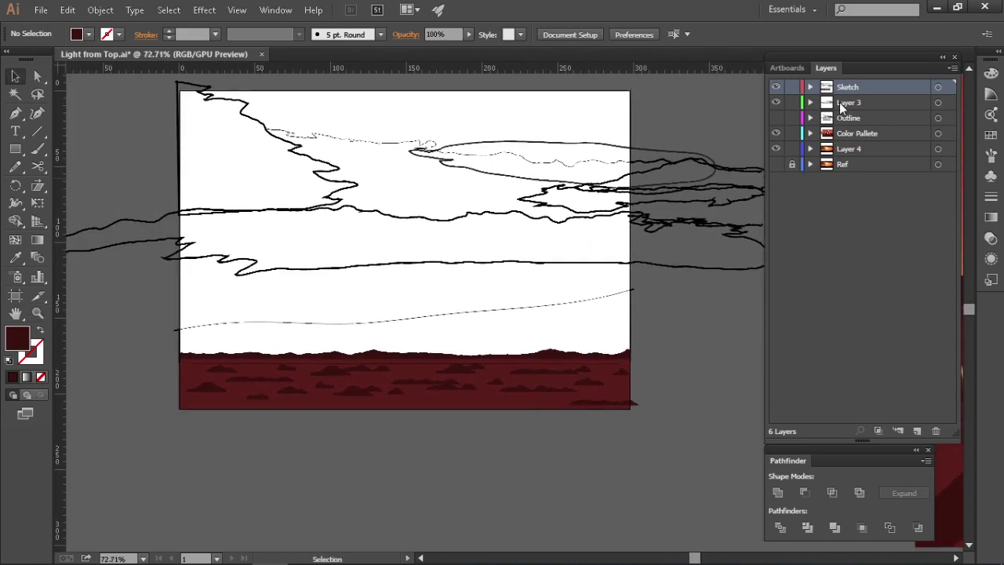
click(841, 103)
scroll(669, 330, up, 1)
scroll(669, 329, right, 1)
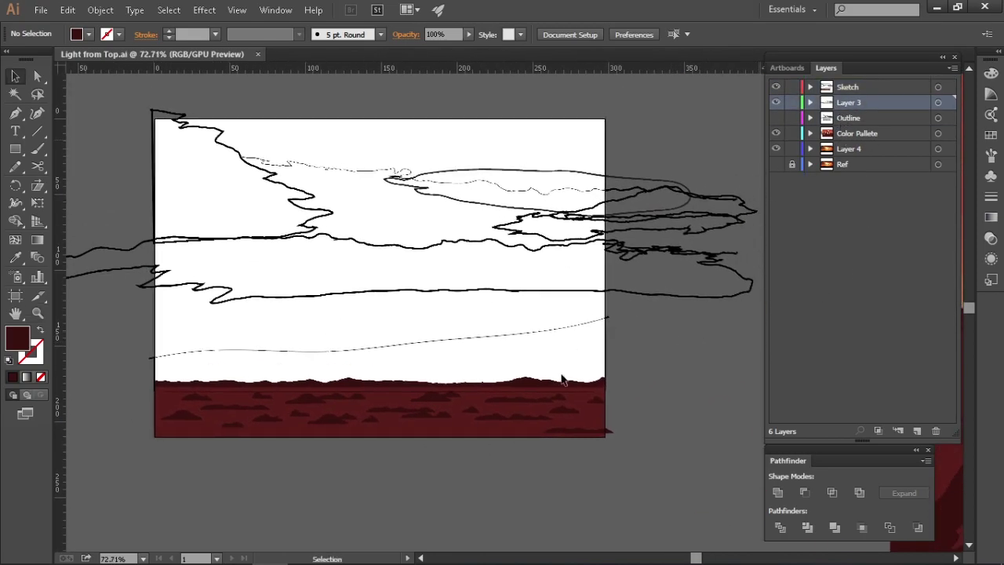
drag(211, 387, 216, 345)
shift+click(535, 334)
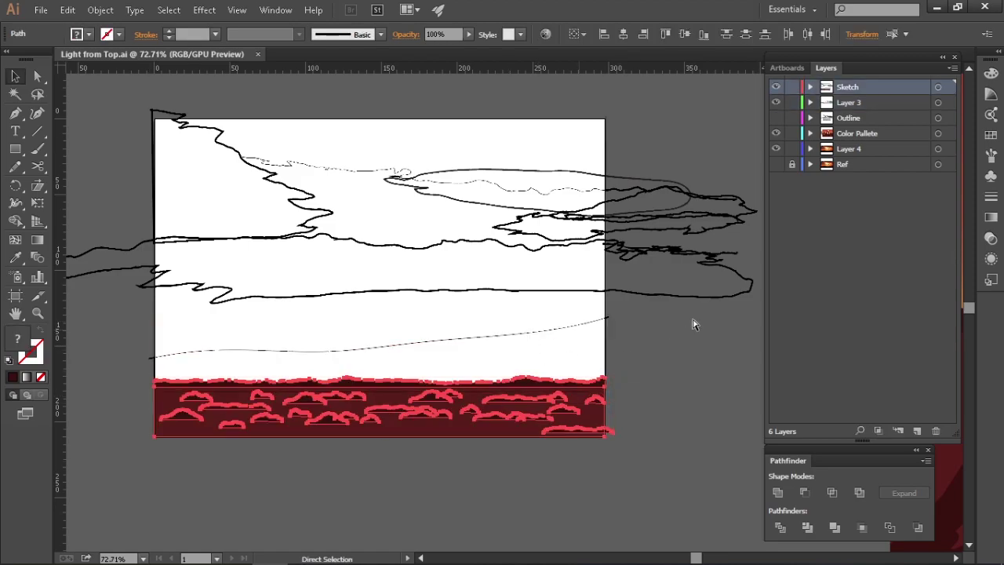
key(Delete)
Add a new layer at the top and paste the ground and bushes into it in place
click(838, 122)
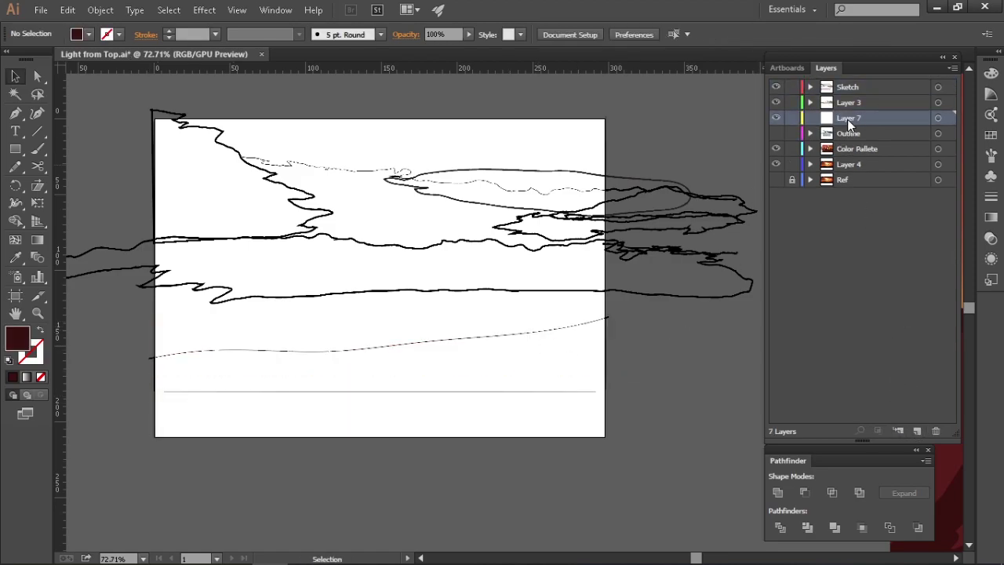
drag(847, 119, 845, 86)
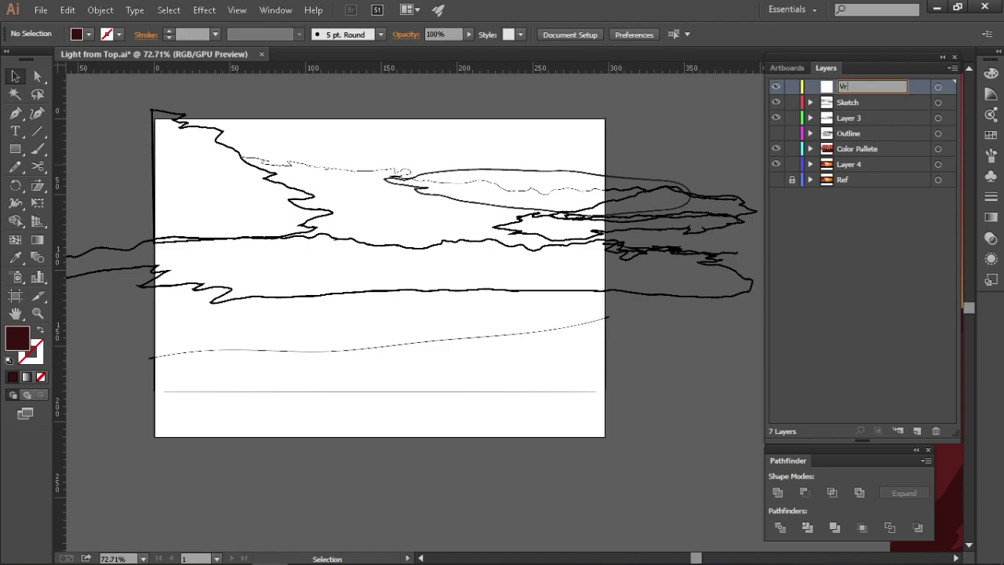
key(ctrl+f)
click(668, 359)
Fill the hill band with the dark maroon swatch after trying a few other dark swatches
key(z)
drag(470, 459, 623, 487)
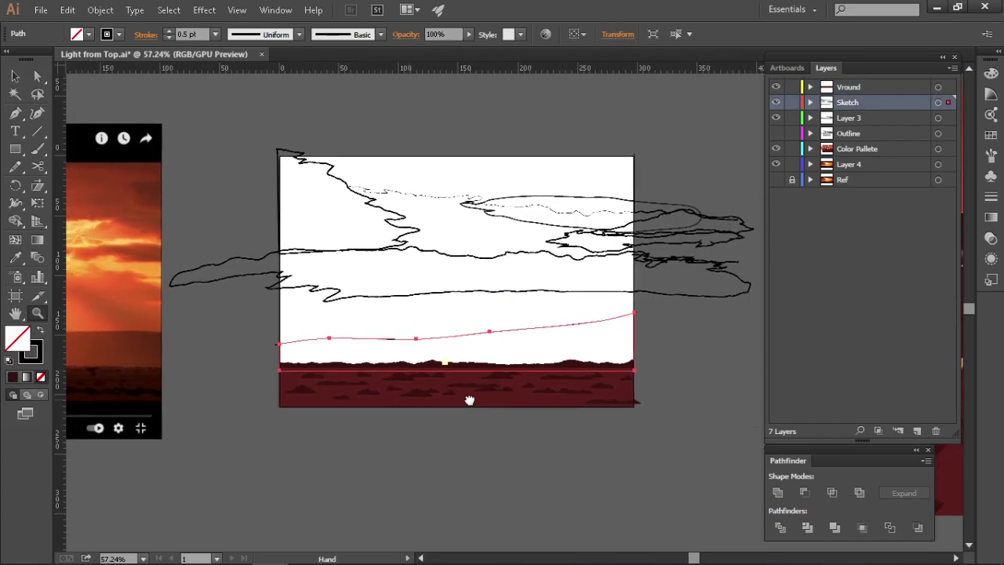
scroll(468, 401, right, 5)
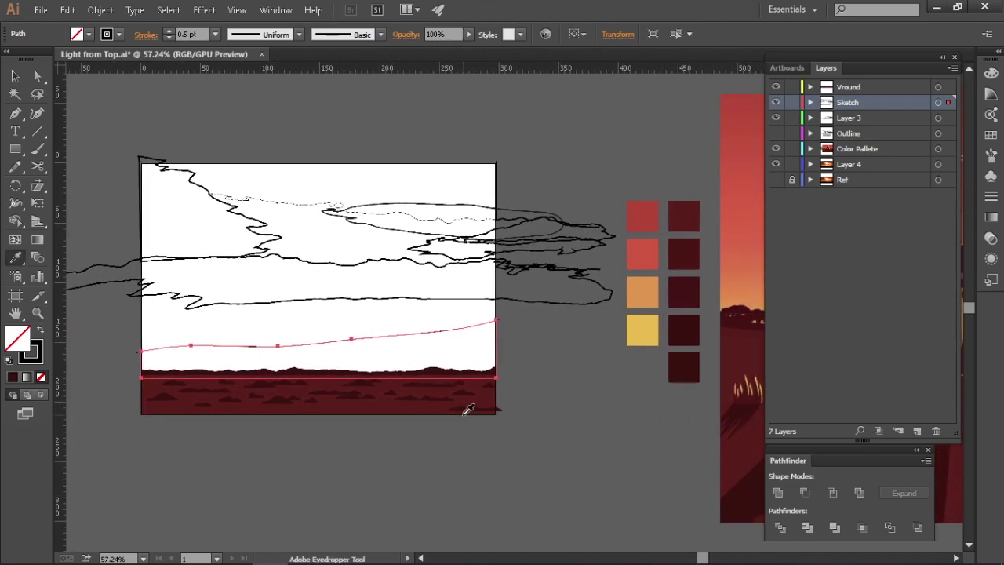
click(683, 253)
click(687, 223)
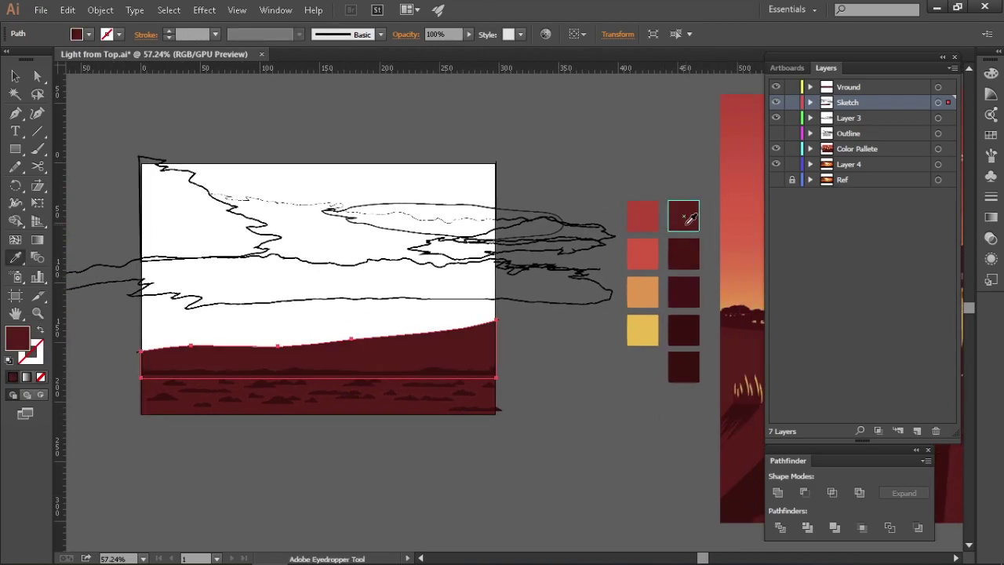
click(654, 257)
click(650, 217)
scroll(565, 319, right, 5)
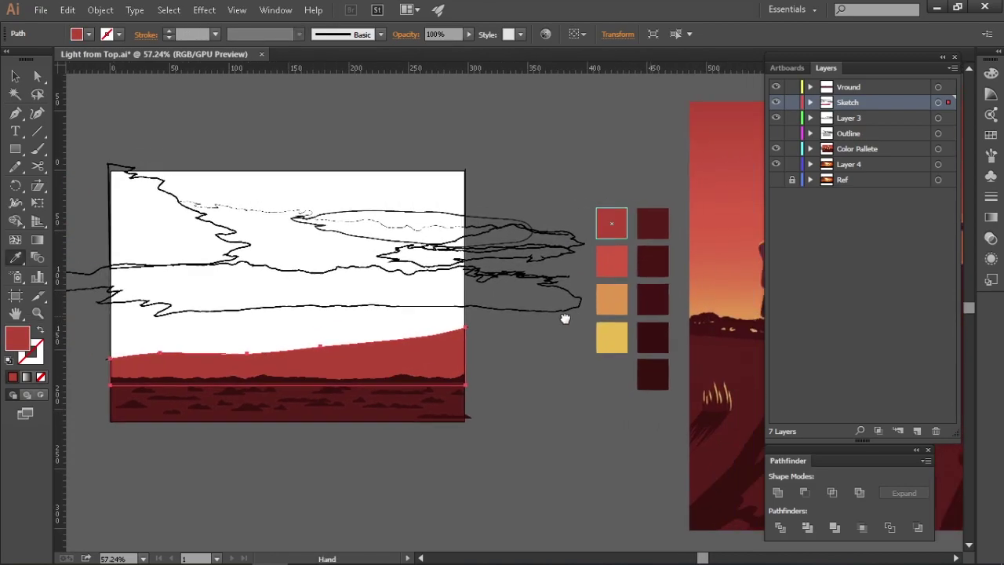
click(538, 301)
key(v)
click(442, 424)
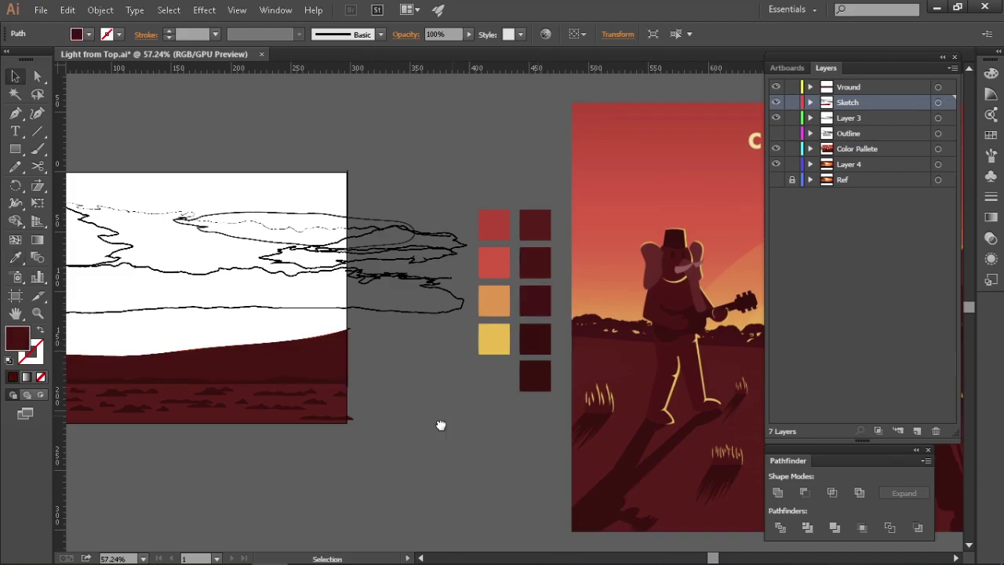
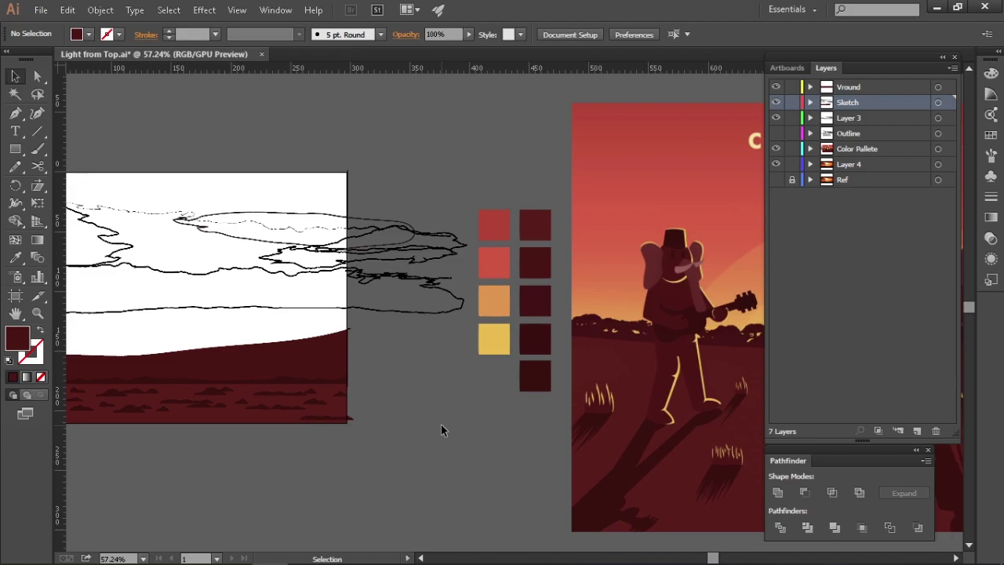
Select the wavy hill band above the rocks and check its current fill colour
scroll(448, 358, left, 10)
click(448, 358)
drag(455, 359, 434, 365)
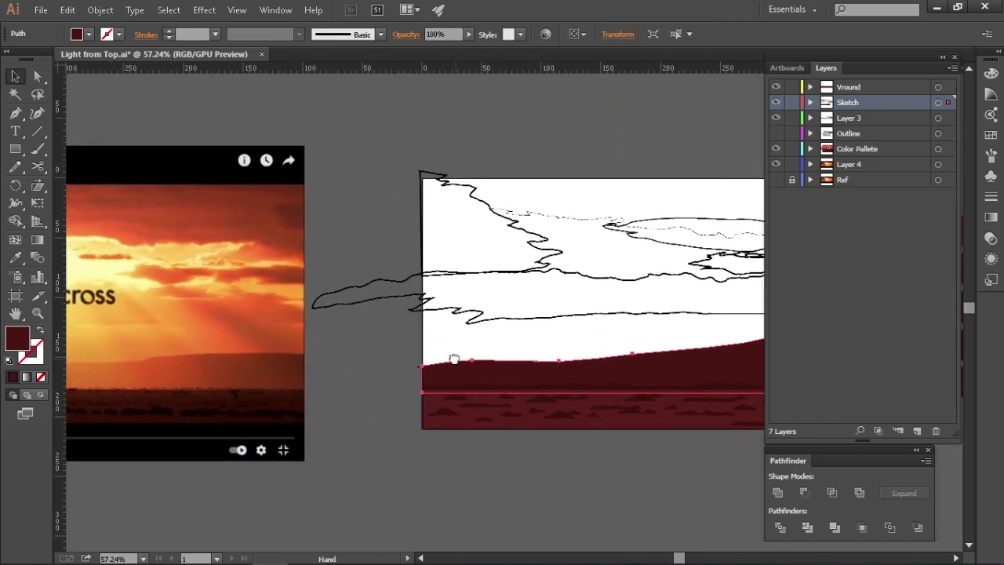
double_click(18, 338)
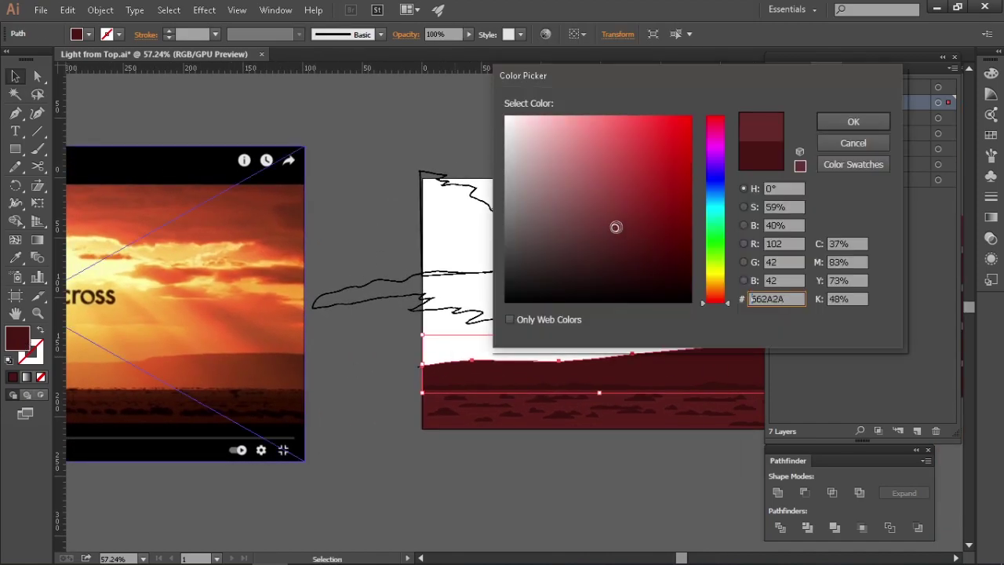
key(Return)
scroll(478, 314, down, 2)
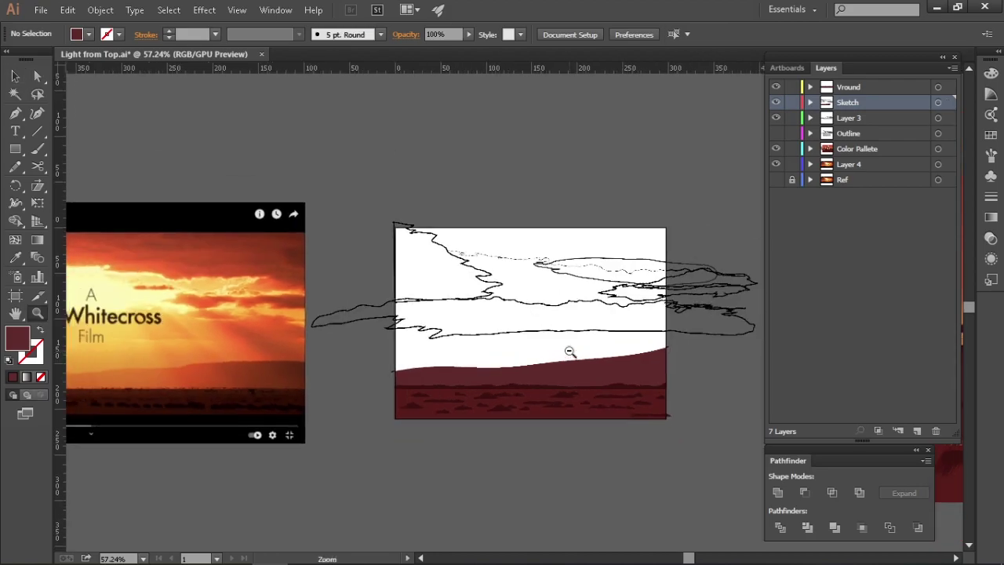
scroll(478, 314, up, 1)
scroll(531, 432, right, 3)
scroll(594, 355, up, 5)
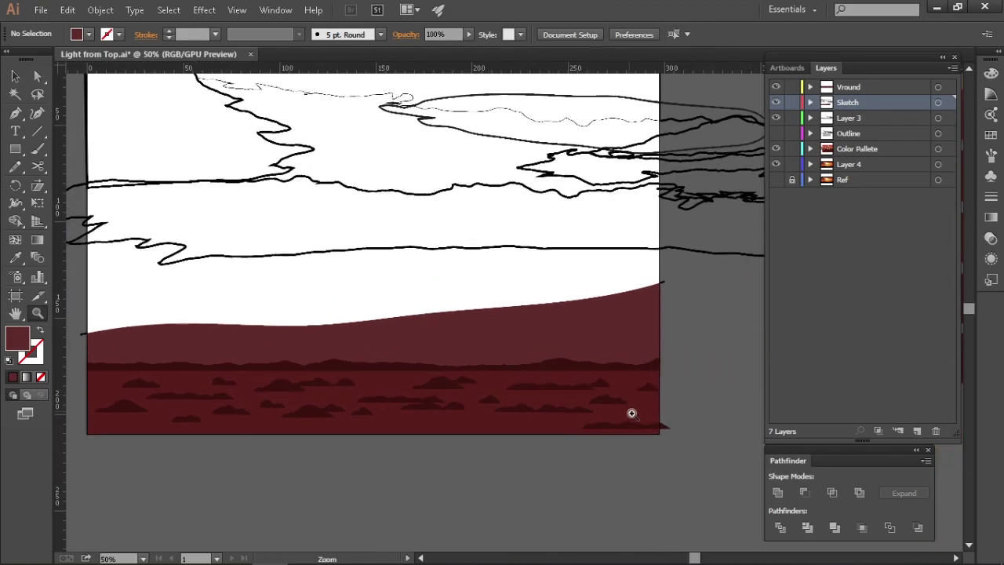
Fill the hill band with warm brown-red sampled from the sunset reference photo
drag(524, 321, 523, 320)
scroll(523, 321, down, 2)
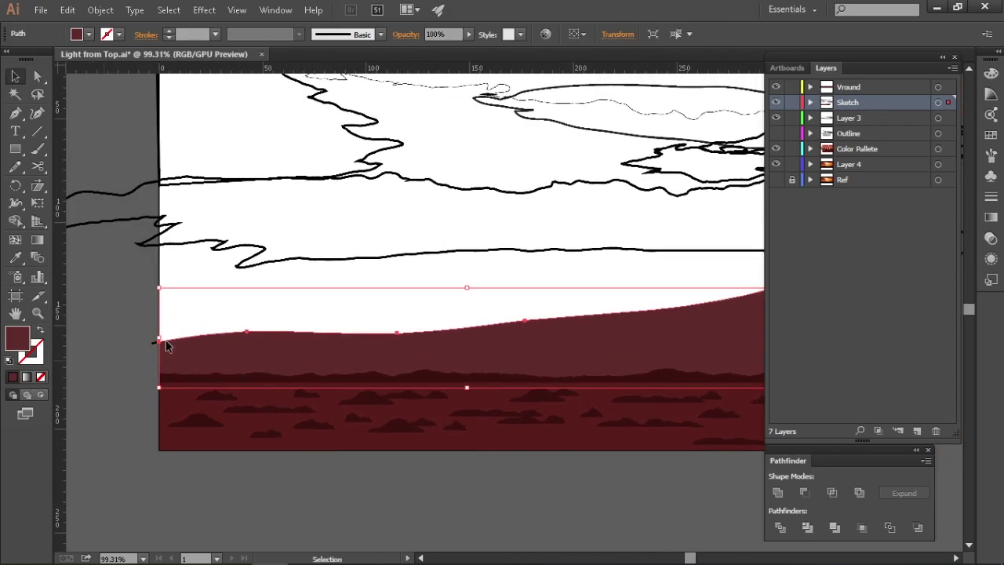
drag(259, 346, 474, 356)
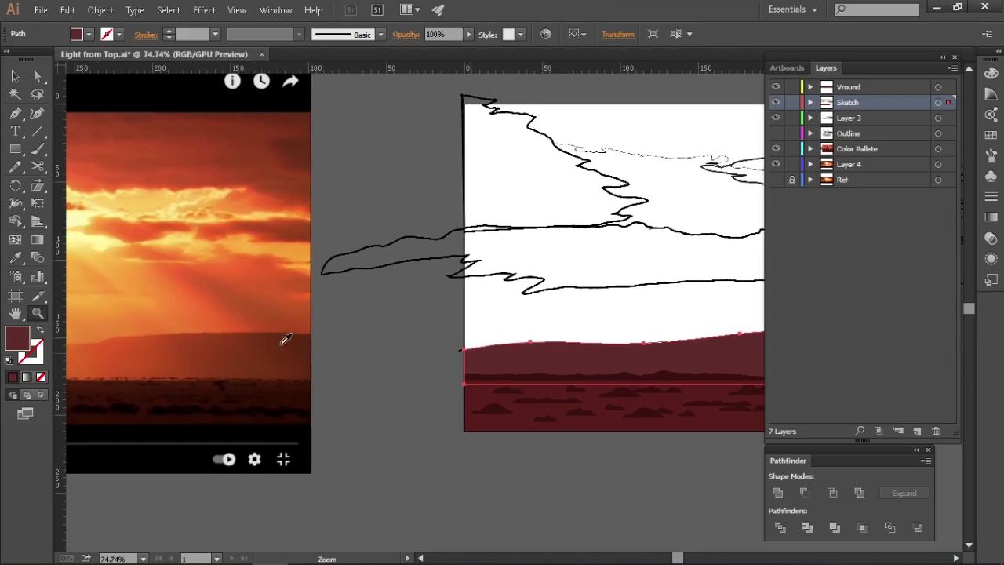
key(i)
click(251, 337)
scroll(325, 353, right, 2)
key(v)
double_click(17, 337)
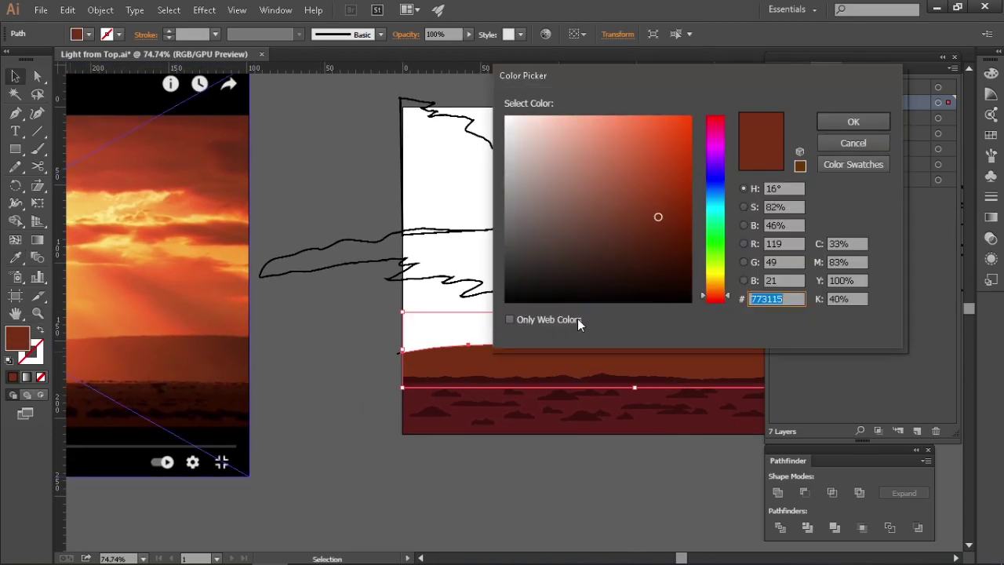
click(854, 122)
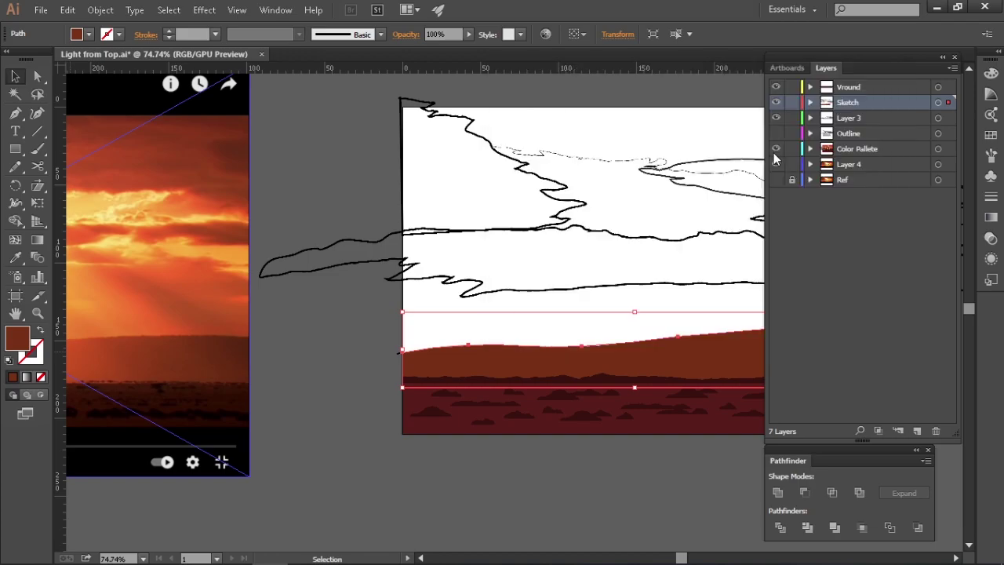
Recheck the hill's brown-red fill in the Color Picker, then zoom out to the reference
click(363, 406)
scroll(515, 484, right, 10)
scroll(517, 486, left, 3)
scroll(517, 487, left, 1)
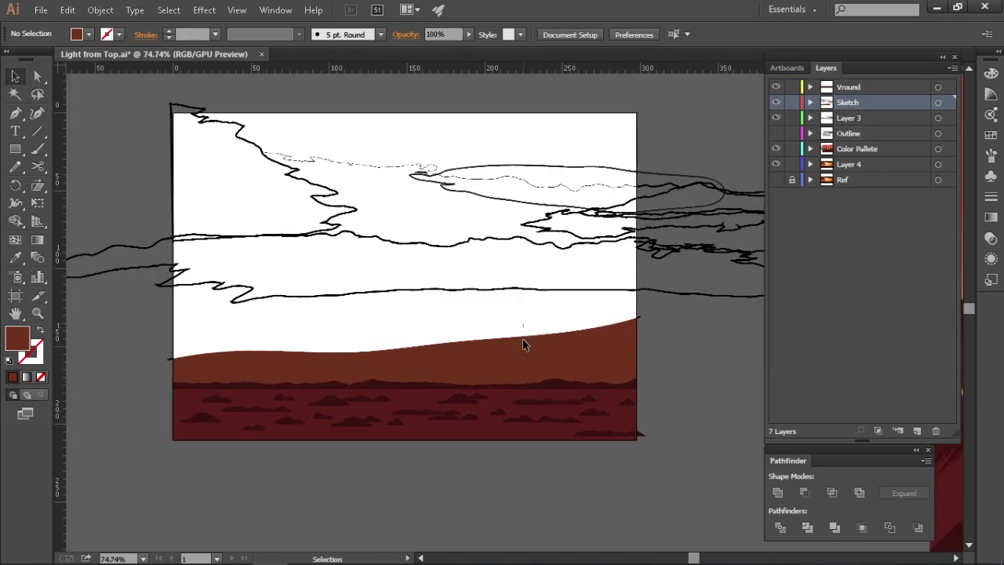
click(522, 345)
double_click(18, 337)
key(Return)
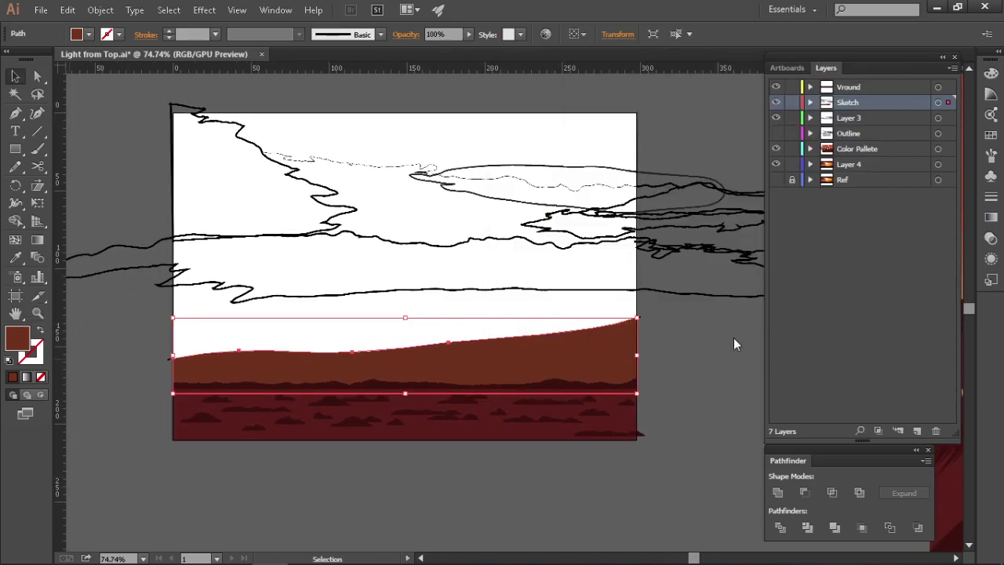
key(ctrl+shift+a)
key(z)
drag(586, 347, 567, 366)
key(v)
Raise an anchor on the hill's top edge into a gentle curve
key(z)
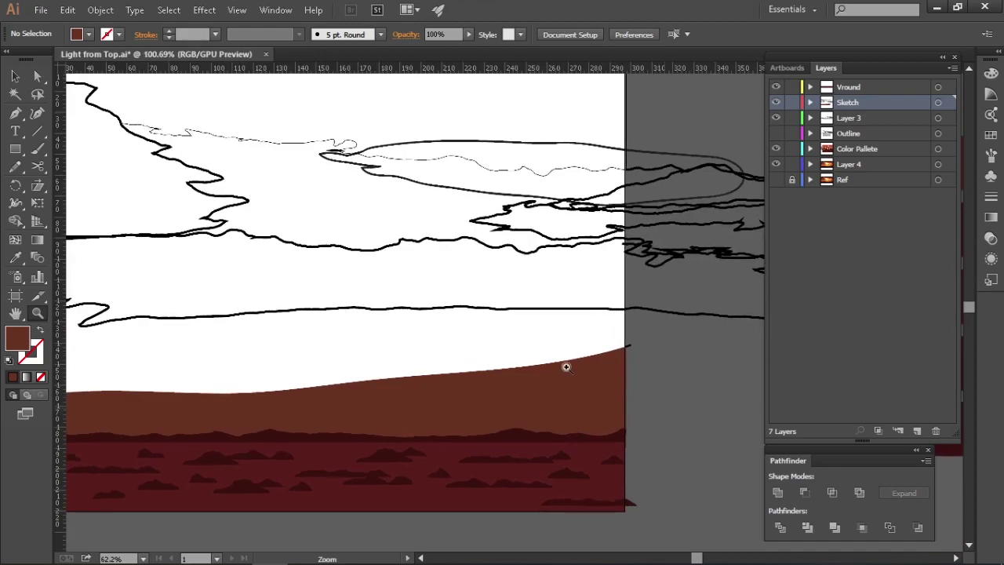
drag(530, 396, 531, 396)
key(a)
drag(399, 366, 412, 354)
drag(442, 335, 488, 339)
key(ctrl+shift+a)
key(z)
Confirm the hill's fill once more and begin renaming the top layer to Ground
click(471, 371)
double_click(17, 338)
click(854, 143)
key(ctrl+shift+a)
drag(741, 355, 667, 354)
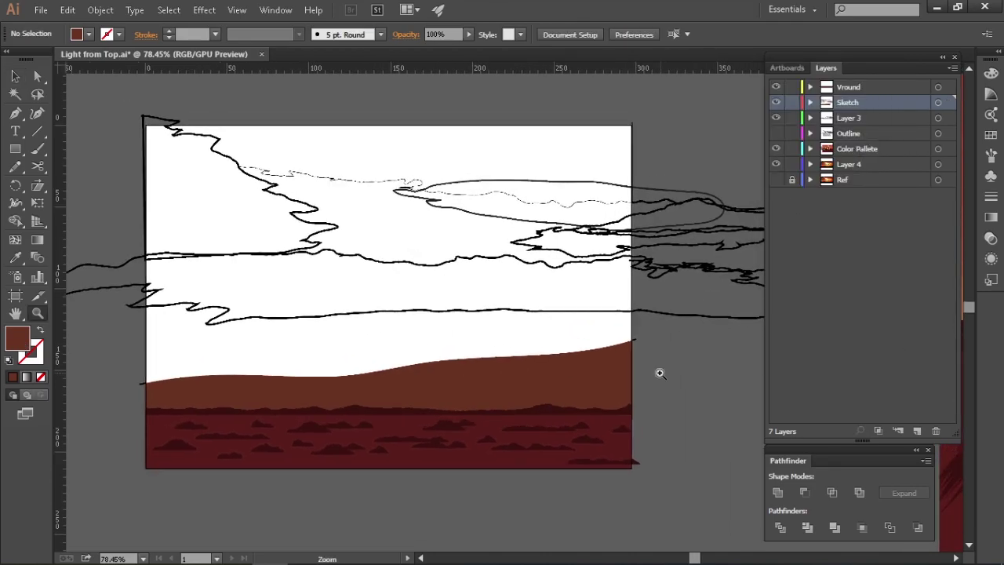
scroll(662, 372, down, 1)
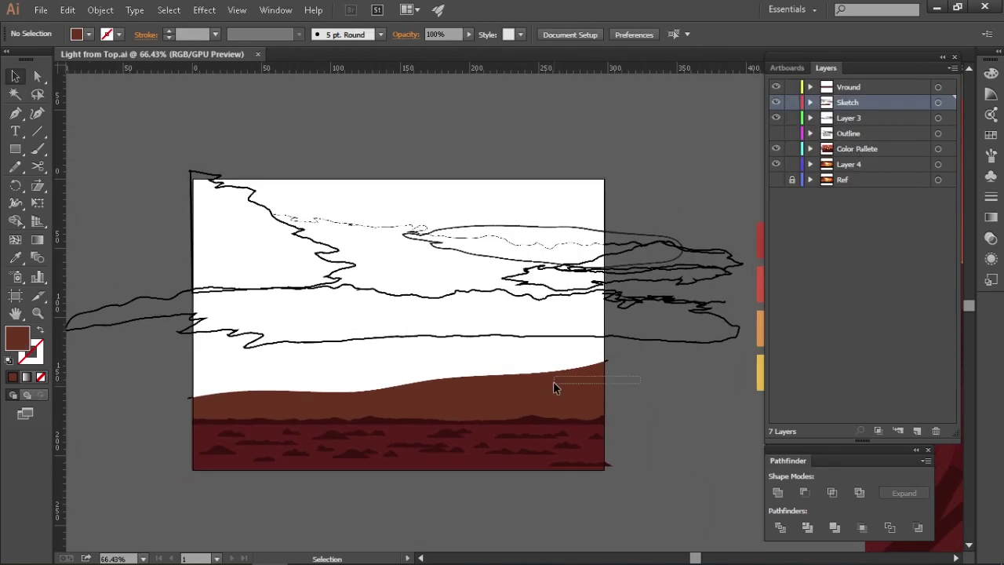
double_click(858, 87)
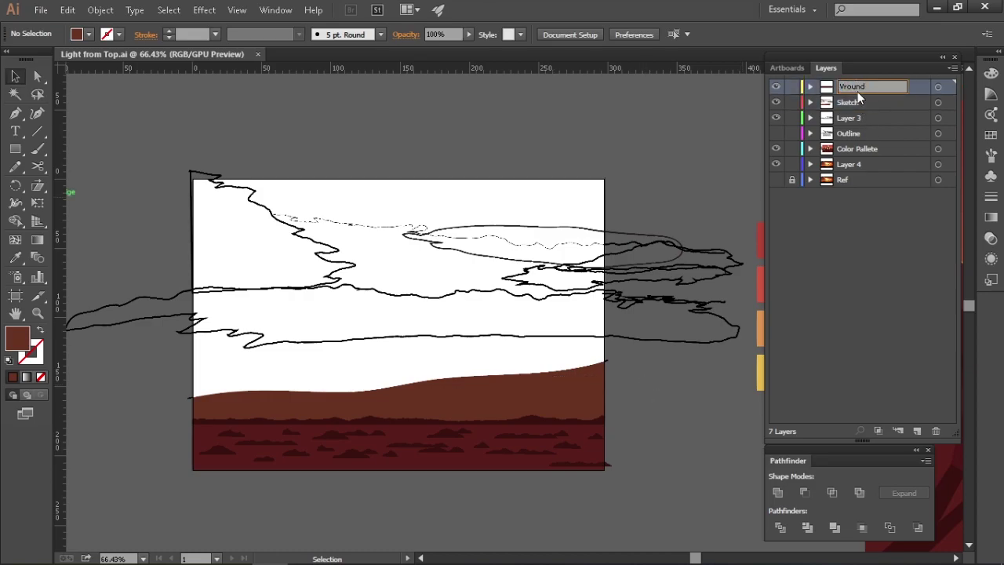
Move the brown hill shape onto a new Mountain layer above Sketch, pasted in place
click(560, 407)
key(Delete)
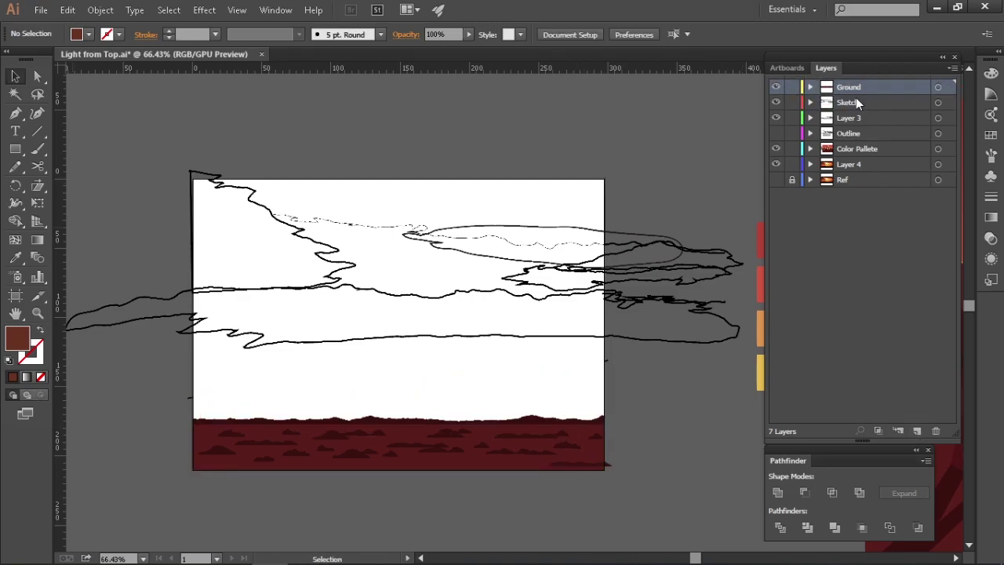
click(856, 98)
key(ctrl+l)
key(Return)
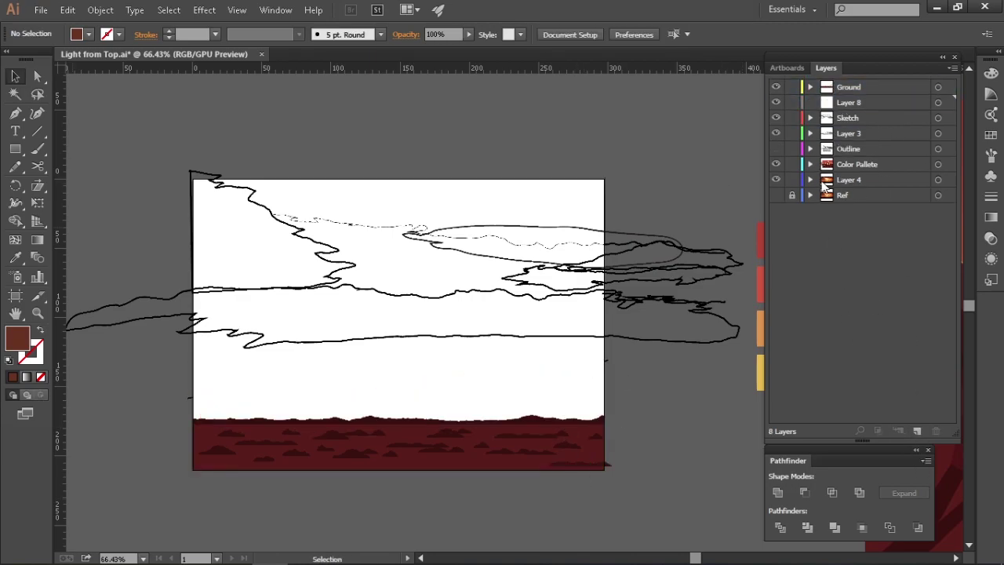
key(ctrl+f)
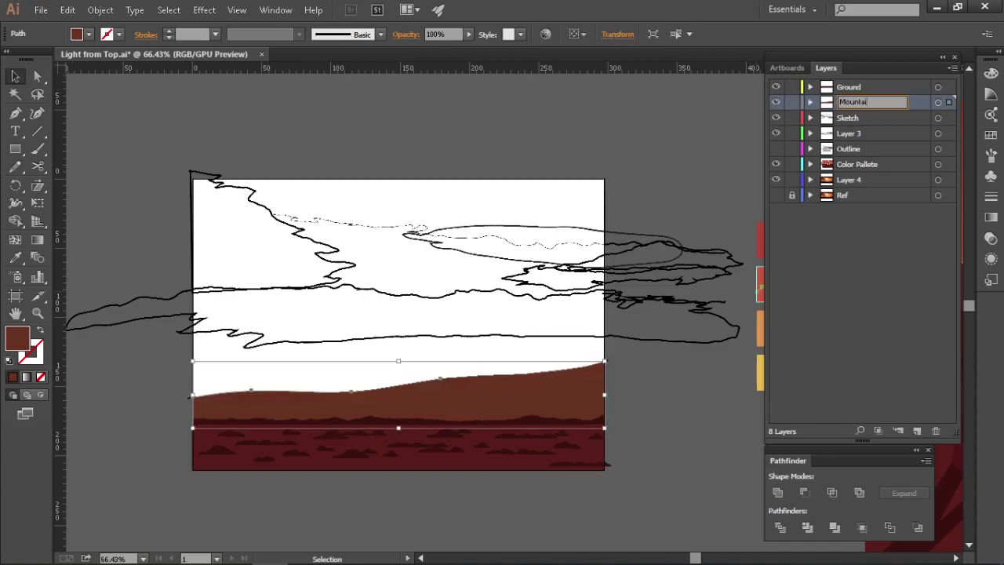
click(668, 397)
Pan and zoom to bring the reference image back into view beside the canvas
scroll(679, 403, up, 3)
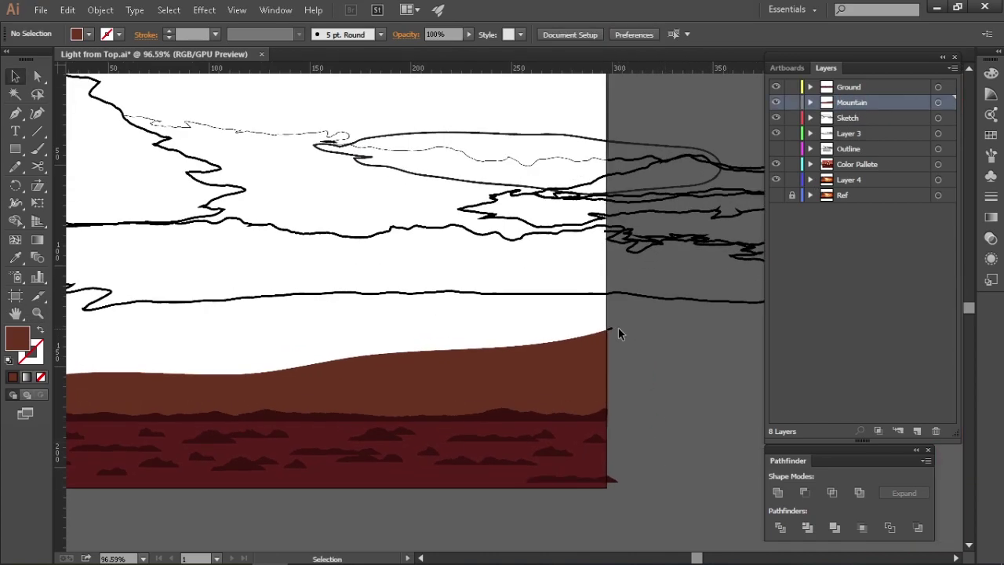
drag(619, 328, 629, 337)
key(z)
scroll(630, 339, down, 5)
scroll(516, 340, up, 1)
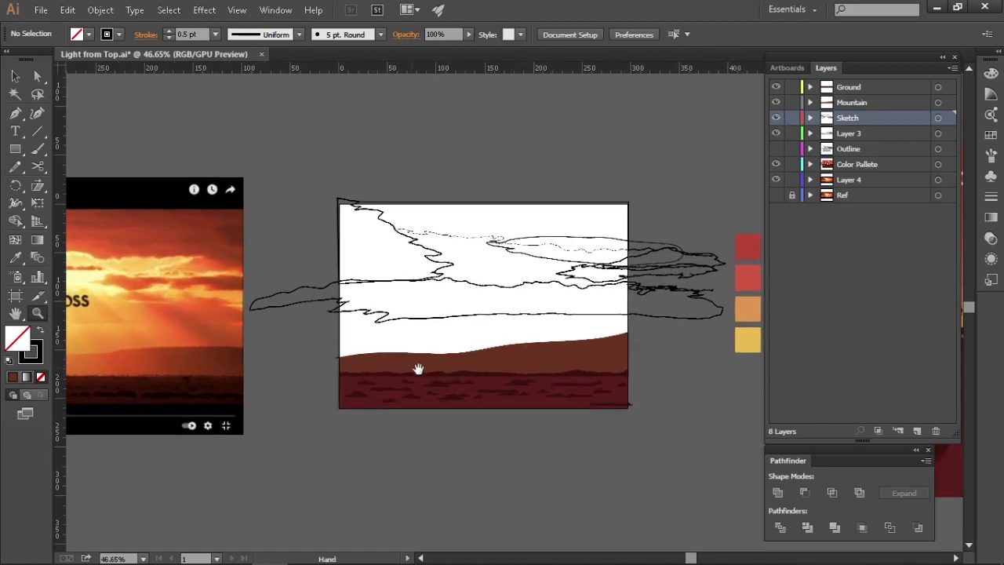
drag(410, 363, 543, 373)
drag(624, 405, 448, 403)
scroll(340, 377, down, 2)
scroll(354, 377, up, 2)
key(v)
click(407, 267)
mouse_move(471, 329)
mouse_down()
mouse_move(530, 382)
mouse_move(597, 369)
mouse_move(464, 370)
mouse_up()
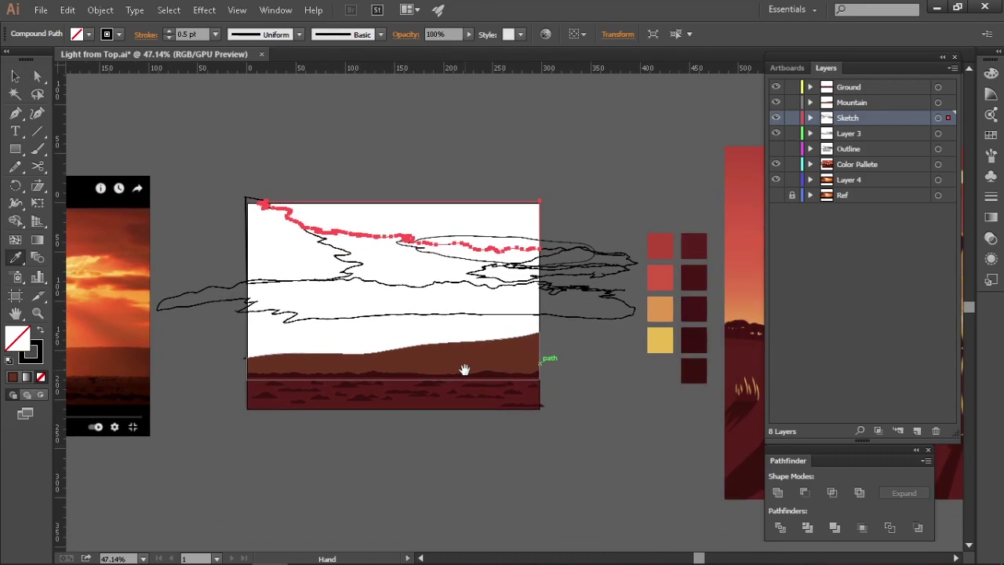
key(i)
click(648, 231)
key(v)
click(593, 205)
scroll(555, 234, up, 3)
click(555, 234)
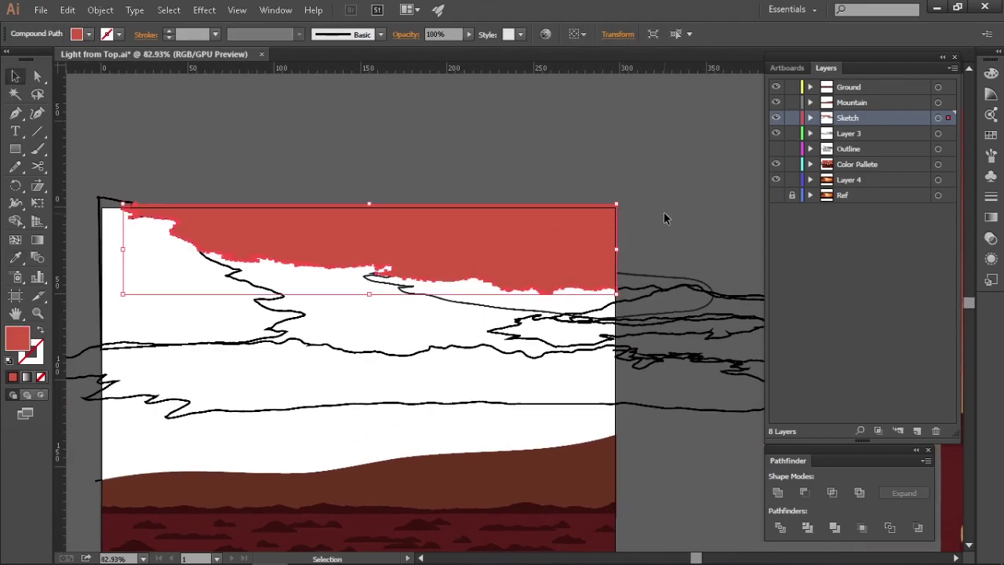
scroll(653, 217, down, 3)
mouse_move(251, 254)
mouse_down()
mouse_move(539, 276)
mouse_move(367, 276)
mouse_up()
key(v)
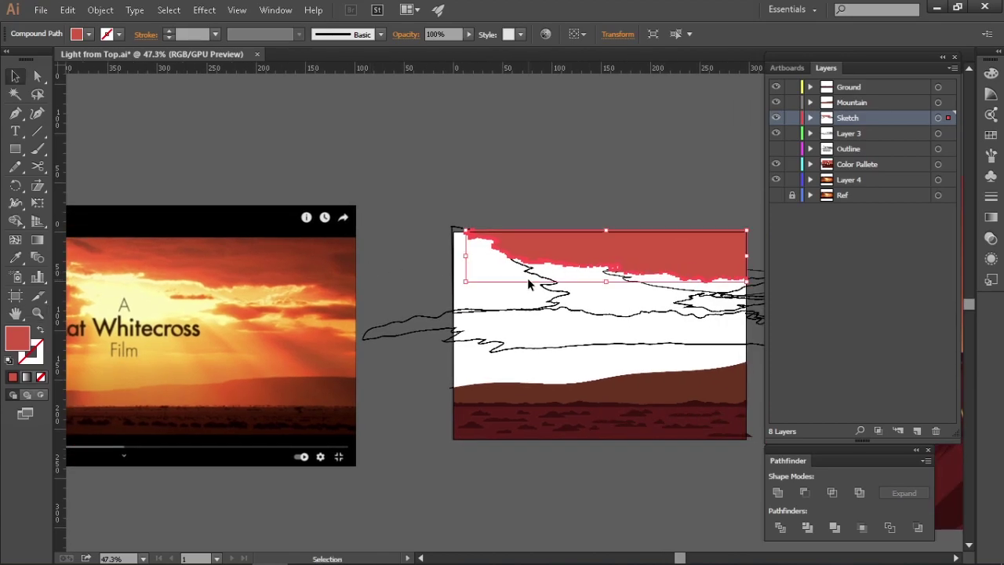
click(518, 283)
drag(518, 283, 409, 283)
drag(567, 199, 518, 196)
key(i)
click(709, 270)
key(v)
click(493, 164)
drag(393, 277, 345, 261)
click(345, 261)
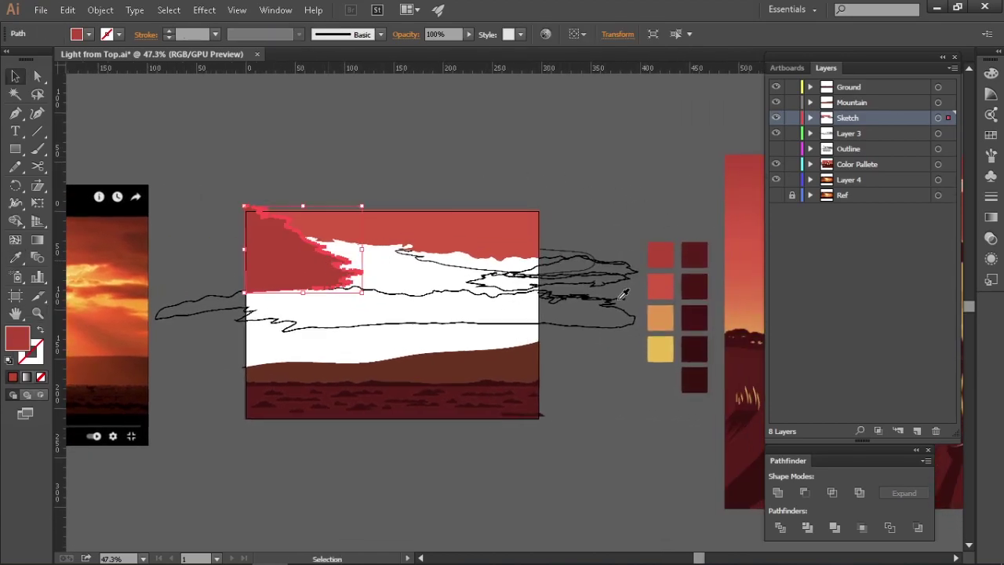
key(i)
click(661, 286)
key(v)
drag(583, 158, 605, 154)
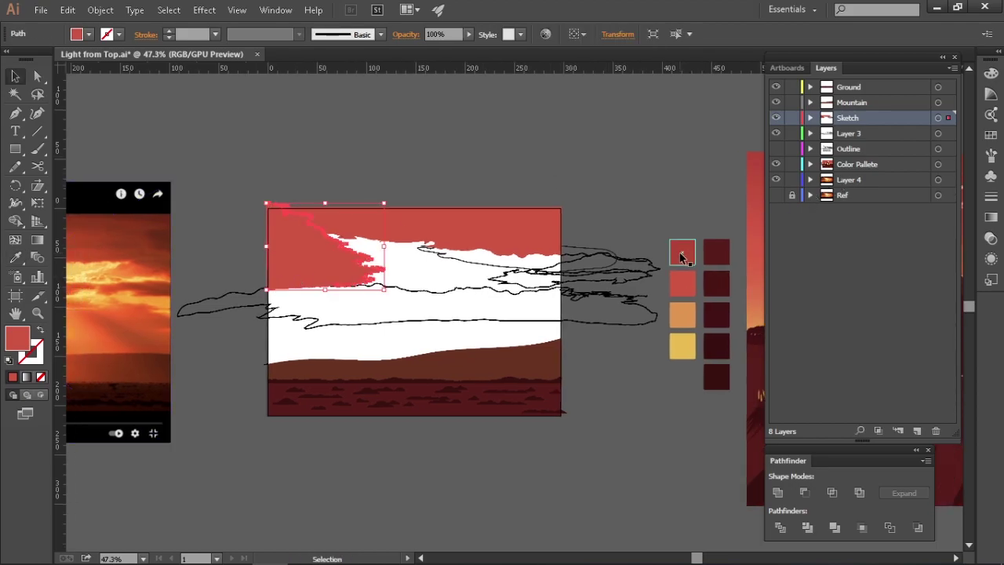
key(ctrl+z)
click(623, 157)
click(463, 224)
key(Delete)
click(868, 106)
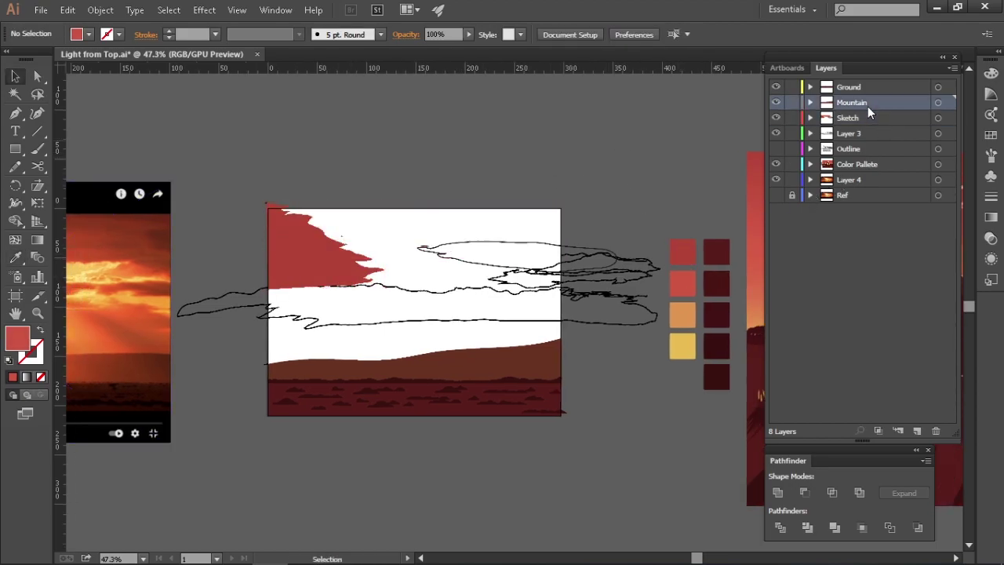
click(846, 88)
click(917, 431)
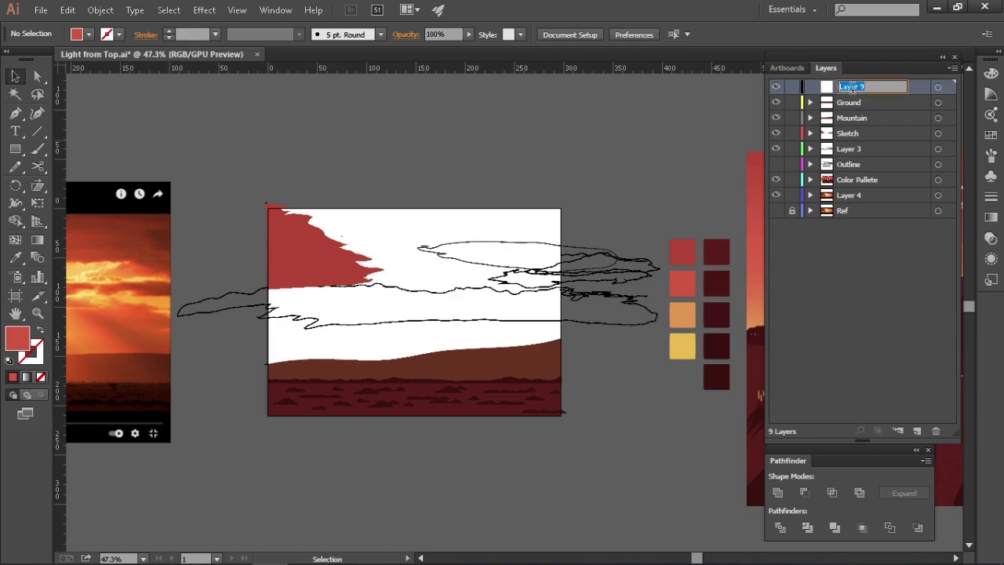
key(ctrl+f)
click(568, 134)
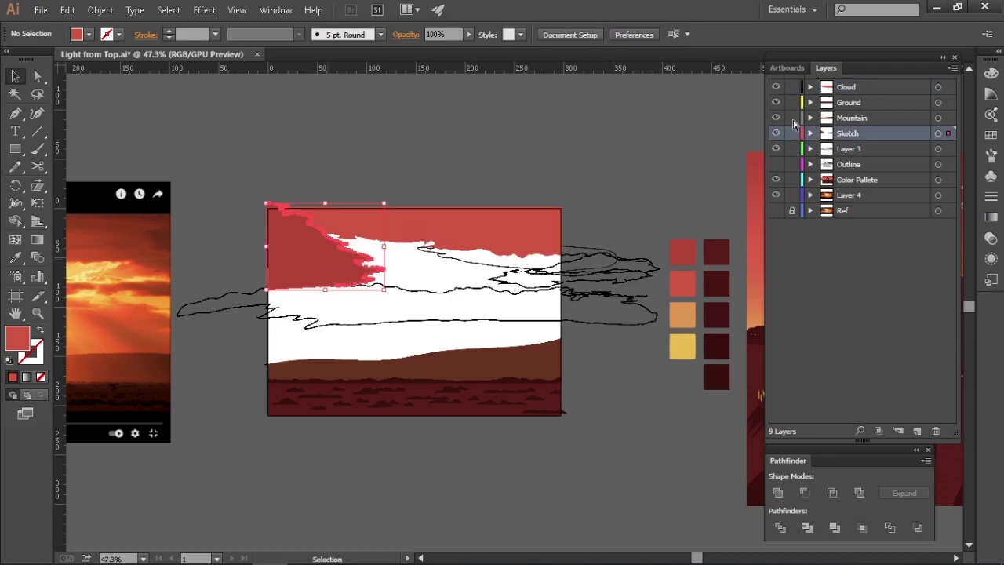
click(918, 431)
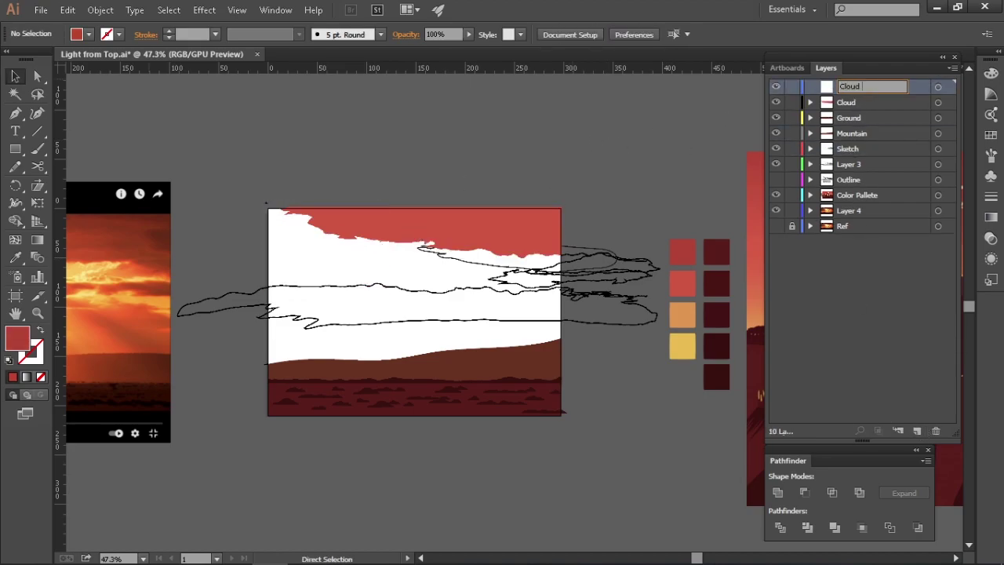
key(Return)
key(ctrl+f)
key(space)
drag(392, 262, 547, 275)
scroll(551, 274, right, 3)
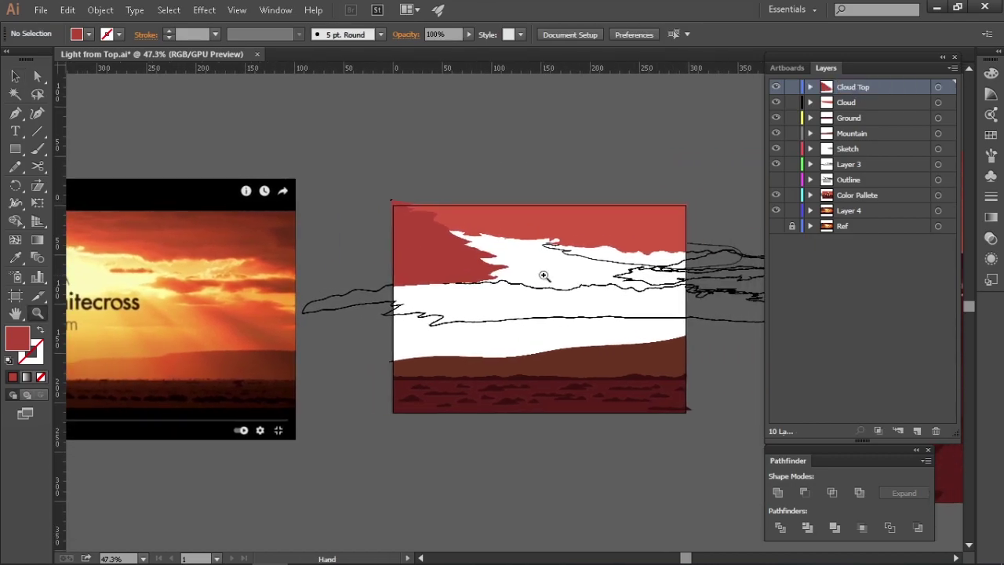
drag(544, 275, 516, 287)
Select the red sketch cloud path and nudge it slightly left
click(515, 287)
drag(648, 302, 646, 311)
scroll(646, 311, down, 1)
drag(441, 411, 386, 392)
key(v)
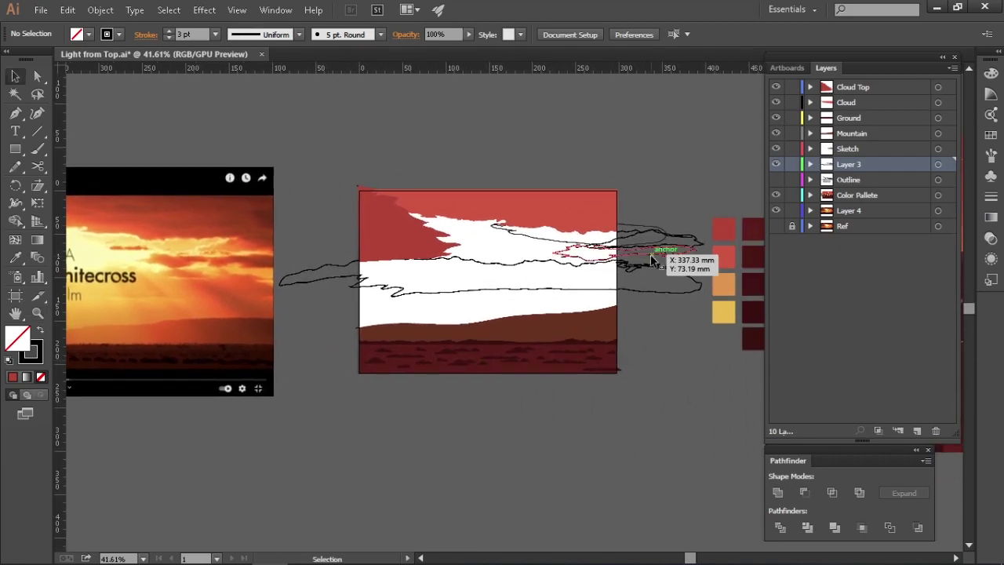
click(652, 262)
scroll(569, 278, up, 3)
mouse_move(547, 248)
mouse_down()
mouse_move(525, 253)
mouse_move(532, 285)
mouse_up()
scroll(554, 342, down, 2)
scroll(554, 342, down, 1)
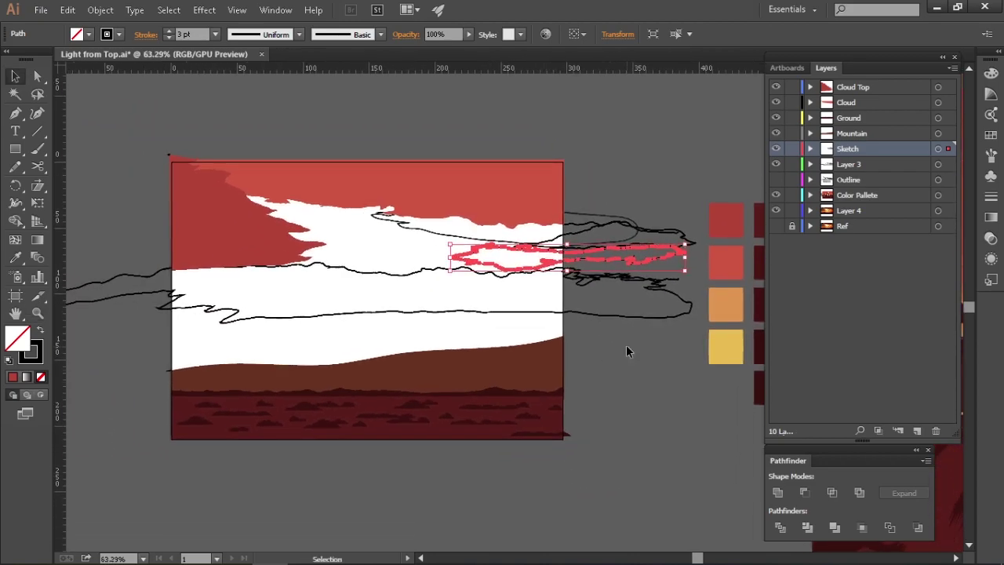
Move the red sketch path into Cloud Top in place, with red fill and no stroke
key(ctrl+x)
click(853, 86)
key(ctrl+f)
key(shift+x)
mouse_move(613, 354)
mouse_down()
mouse_move(626, 356)
mouse_move(579, 338)
mouse_move(598, 343)
mouse_up()
scroll(626, 356, down, 2)
key(v)
key(ctrl+shift+a)
Fill a sketched cloud with the orange swatch colour
drag(649, 153, 437, 153)
drag(628, 259, 495, 223)
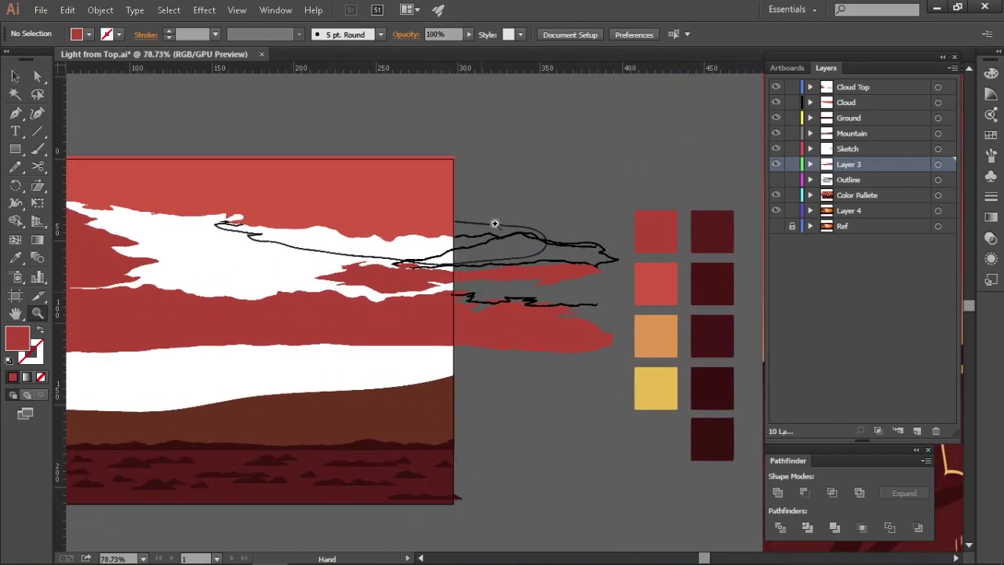
click(514, 235)
drag(567, 197, 484, 178)
key(i)
click(659, 262)
key(ctrl+shift+a)
drag(574, 346, 667, 369)
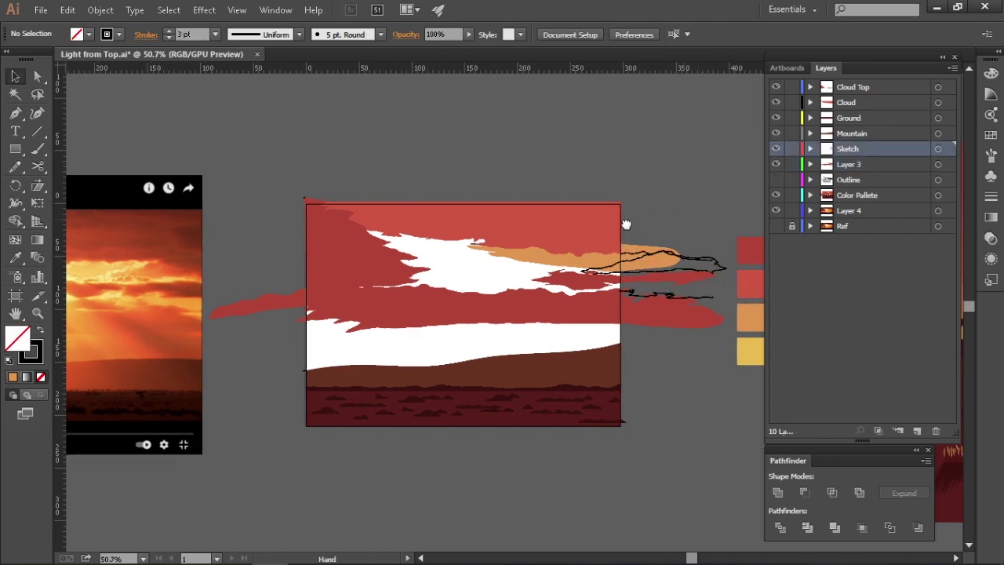
Fill the cloud outline on Layer 3 with the yellow swatch colour
key(ctrl+plus)
click(650, 287)
click(558, 244)
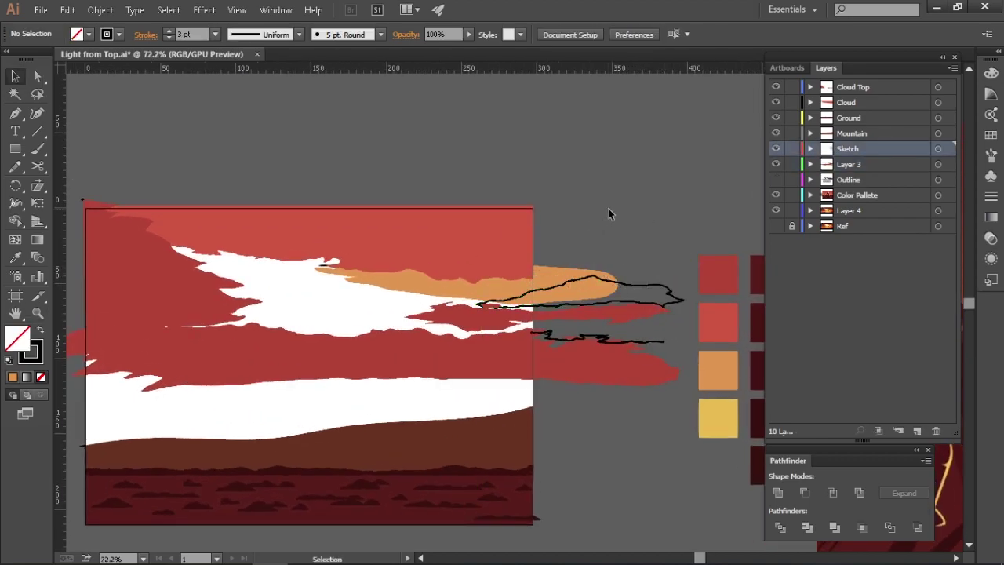
scroll(608, 213, down, 3)
mouse_move(400, 295)
mouse_down()
mouse_move(664, 291)
mouse_move(315, 270)
mouse_up()
click(502, 277)
key(i)
click(574, 353)
key(z)
drag(412, 404, 605, 415)
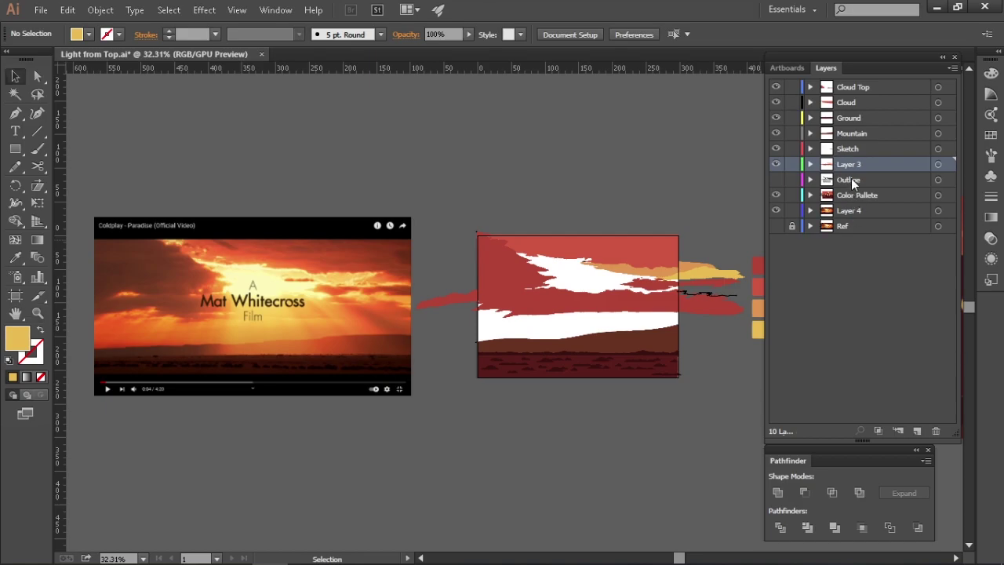
click(853, 148)
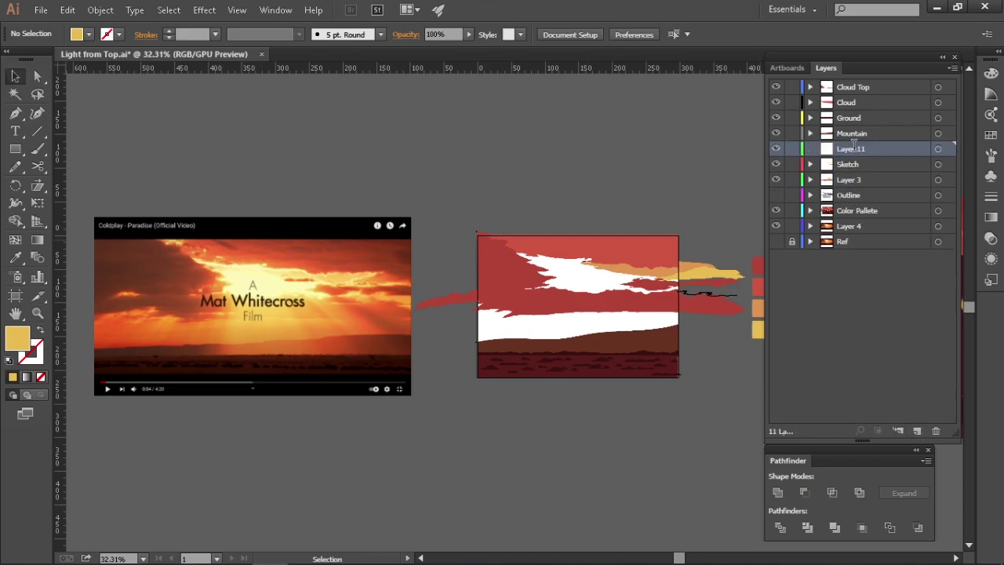
Name the new layer Sky and draw a rectangle covering the whole artboard
key(Return)
drag(460, 207, 551, 330)
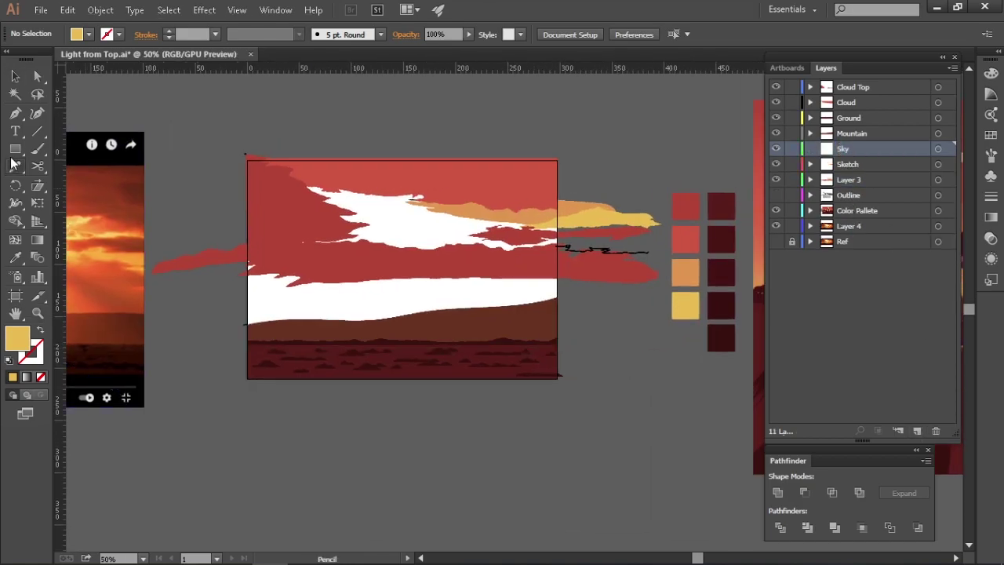
drag(247, 157, 556, 346)
scroll(592, 418, down, 1)
drag(525, 442, 540, 439)
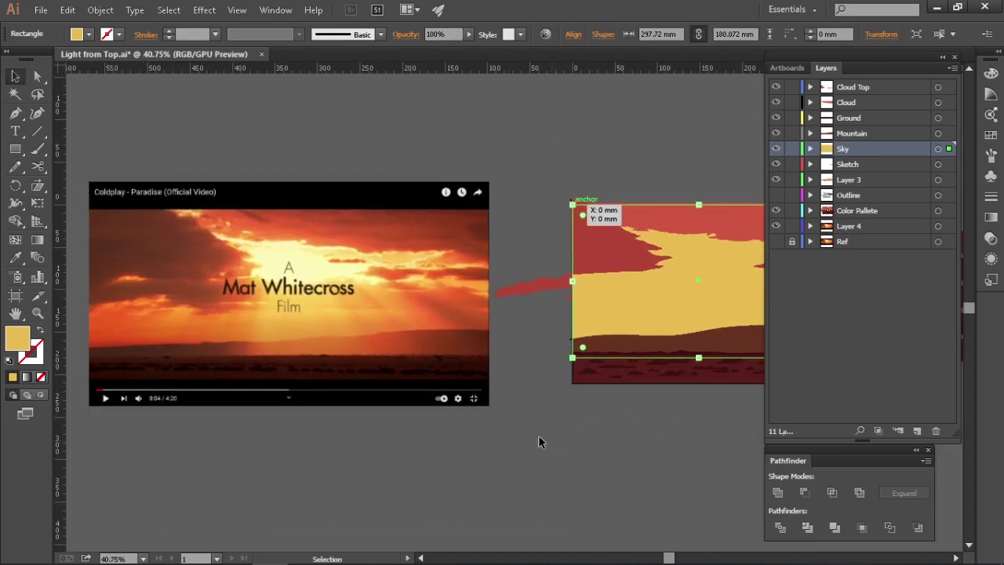
Fill the sky rectangle with orange sampled from the reference video
key(i)
click(127, 317)
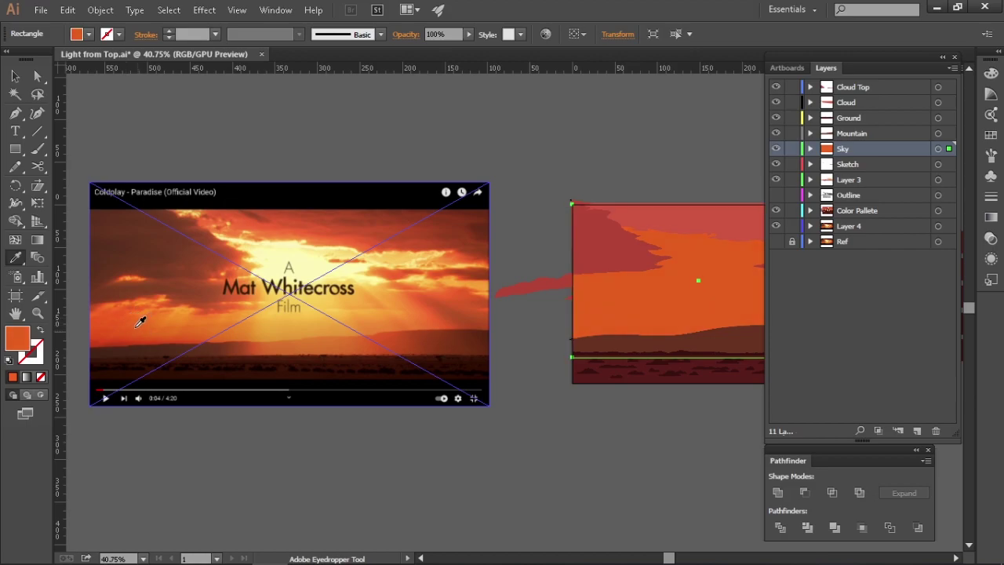
drag(302, 389, 88, 370)
key(v)
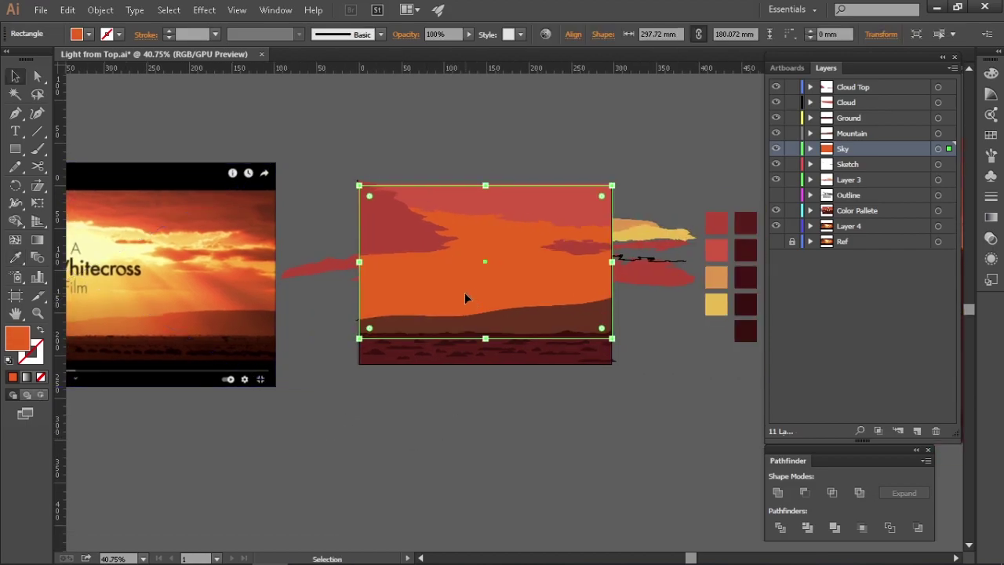
drag(465, 298, 316, 326)
key(ctrl+z)
Reorder layers so Sky sits below Layer 3 and Layer 3 above Sketch
key(ctrl+3)
click(594, 274)
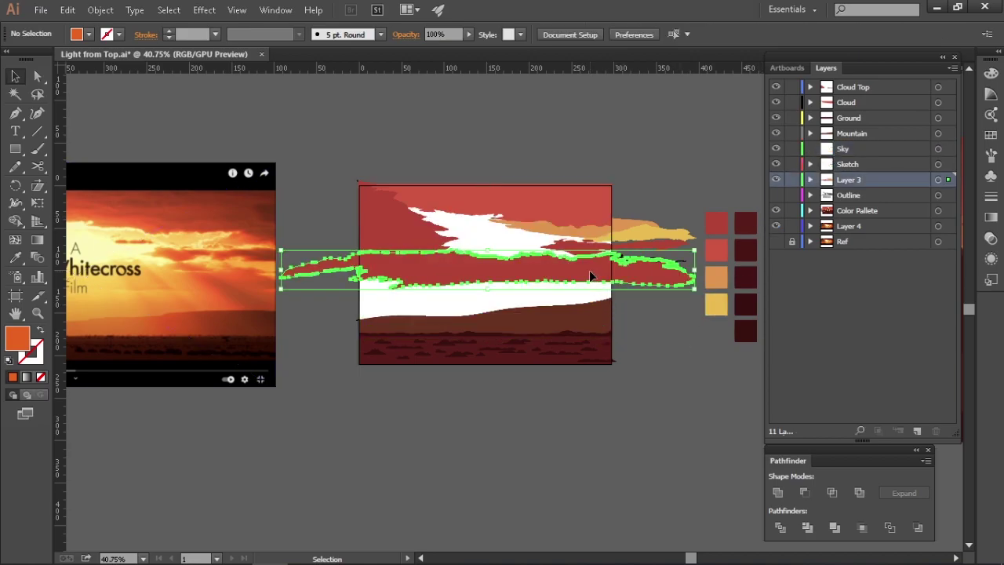
click(843, 155)
key(ctrl+alt+3)
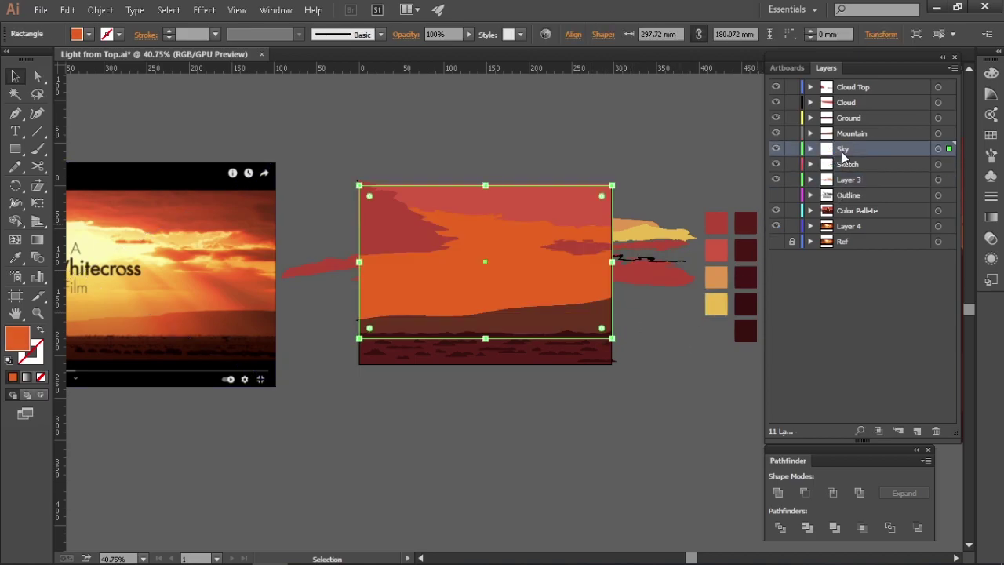
drag(848, 186, 847, 187)
drag(848, 149, 848, 174)
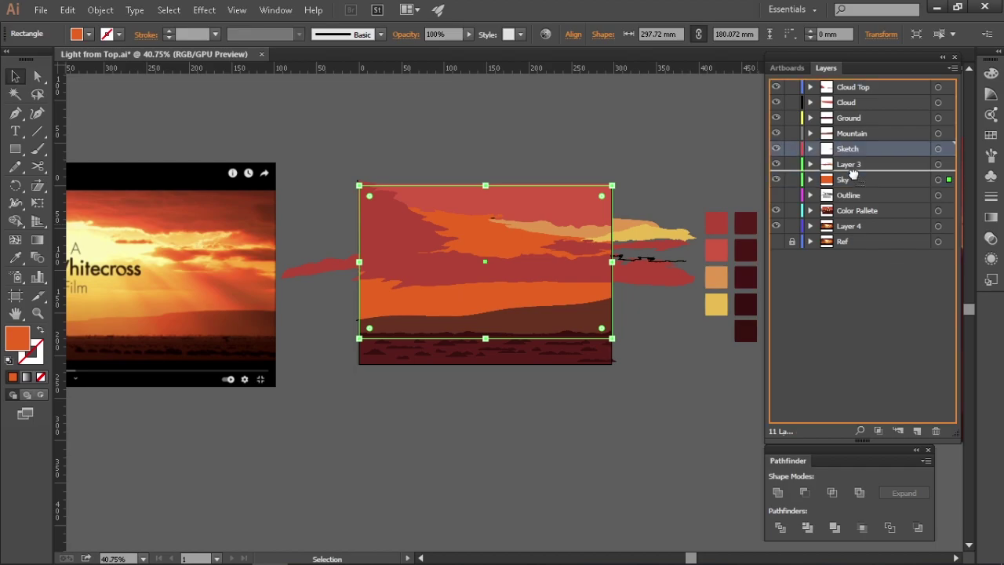
click(666, 379)
Refill the sky rectangle with pale yellow sampled from the Coldplay poster's sun
key(z)
alt+click(590, 358)
scroll(610, 382, up, 1)
ctrl+click(554, 337)
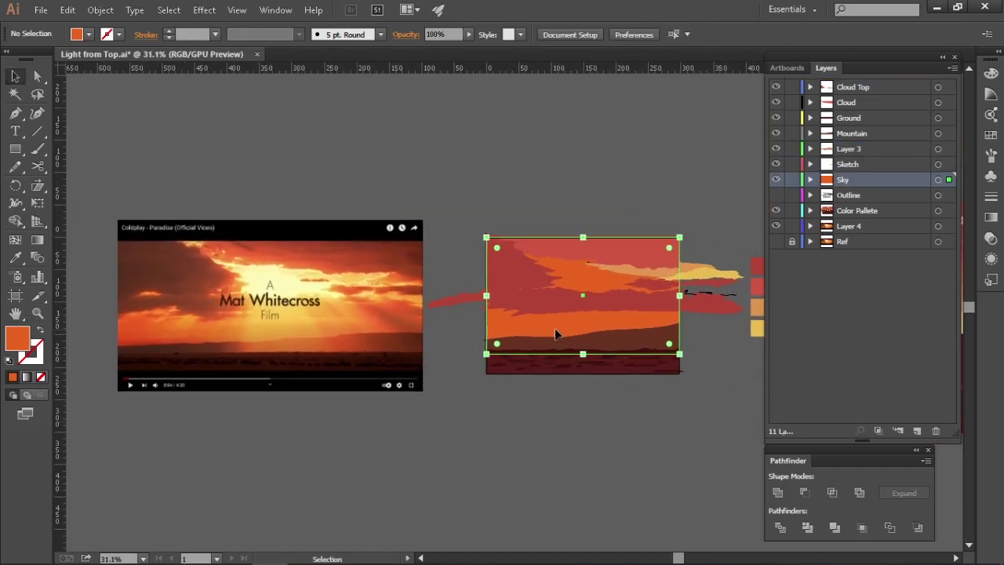
drag(554, 337, 337, 381)
scroll(432, 394, down, 1)
drag(432, 394, 392, 397)
key(i)
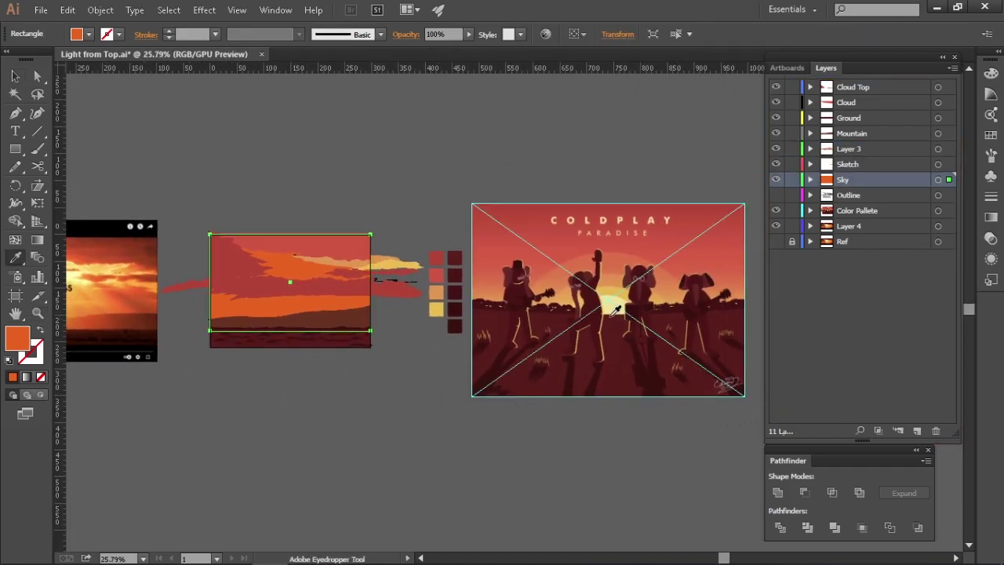
click(619, 304)
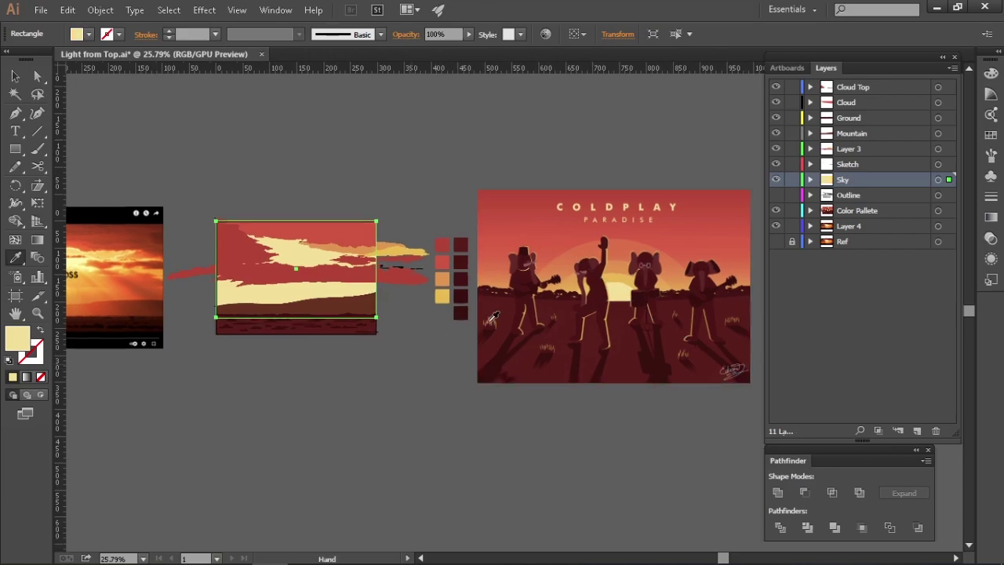
Try a darker orange-gold for the sky, then settle back on the pale yellow
scroll(597, 298, up, 3)
click(478, 312)
scroll(542, 307, down, 3)
scroll(558, 305, up, 2)
click(503, 354)
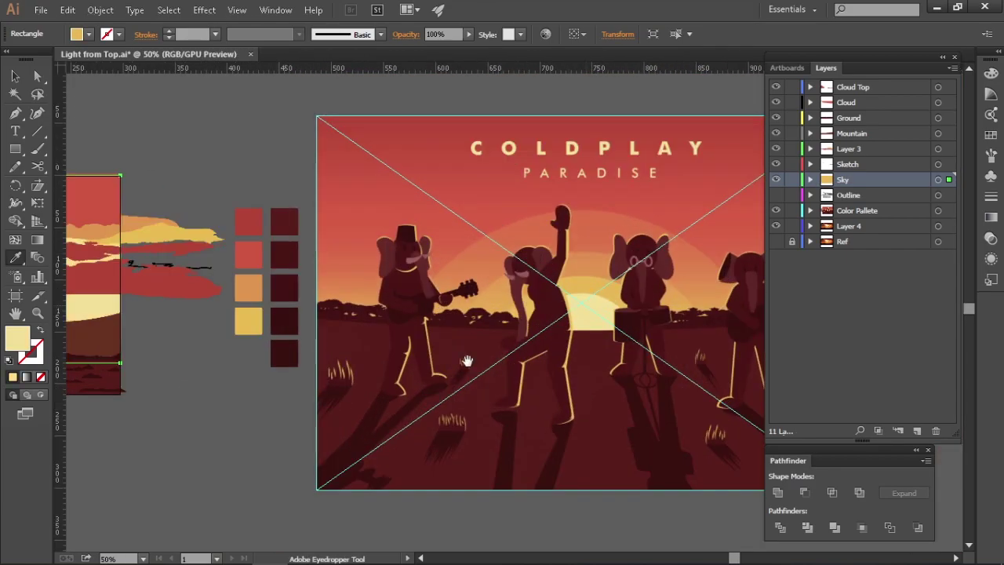
scroll(482, 400, left, 5)
scroll(442, 394, down, 3)
drag(442, 395, 482, 426)
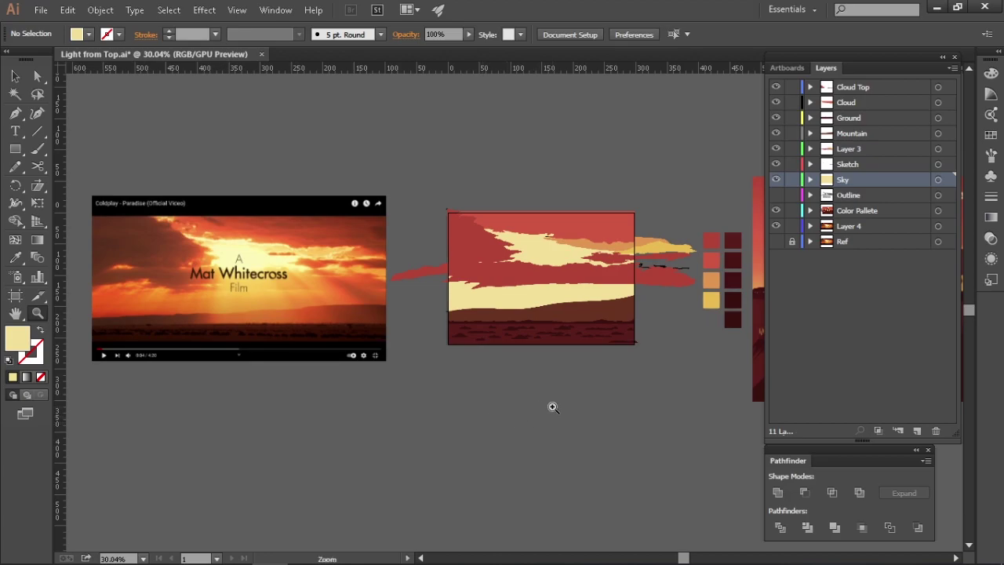
scroll(557, 416, right, 2)
Stretch the top red cloud further to the right
scroll(672, 320, up, 3)
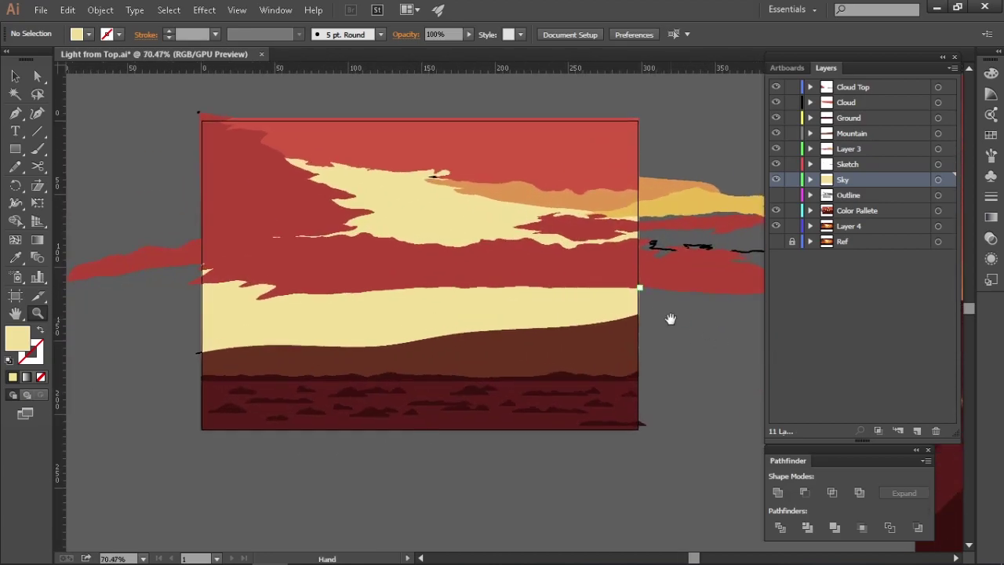
scroll(671, 320, up, 2)
key(v)
click(581, 269)
scroll(650, 270, up, 1)
drag(620, 267, 671, 262)
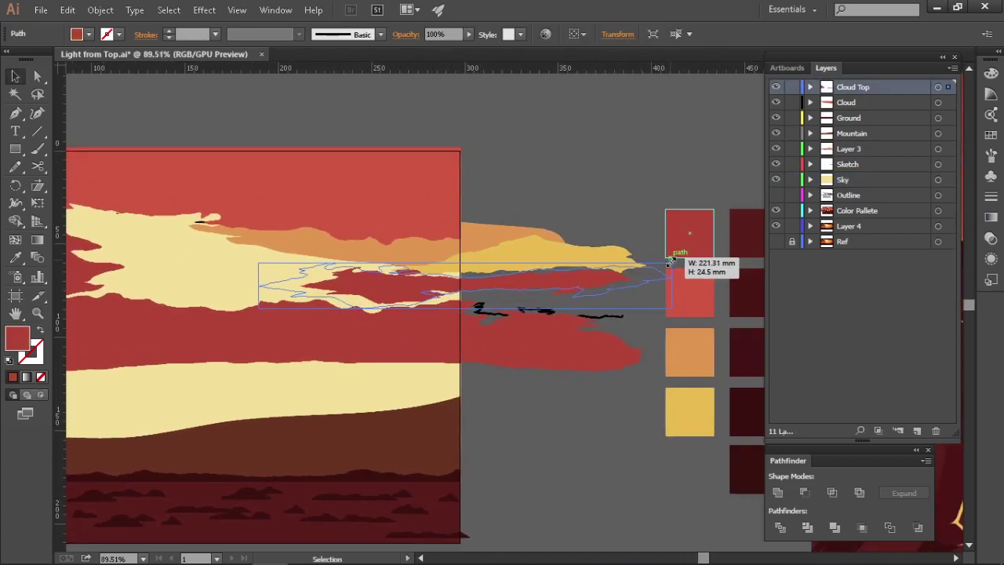
click(545, 167)
Select all leftover black sketch strokes with Select > Same > Stroke Color
scroll(434, 195, down, 3)
scroll(638, 309, up, 5)
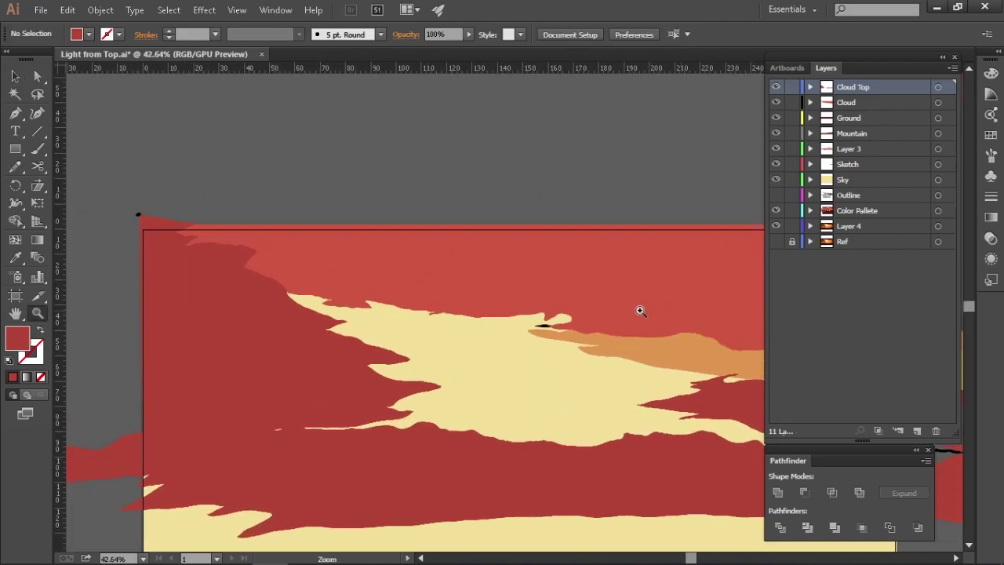
click(540, 328)
click(168, 9)
mouse_move(273, 153)
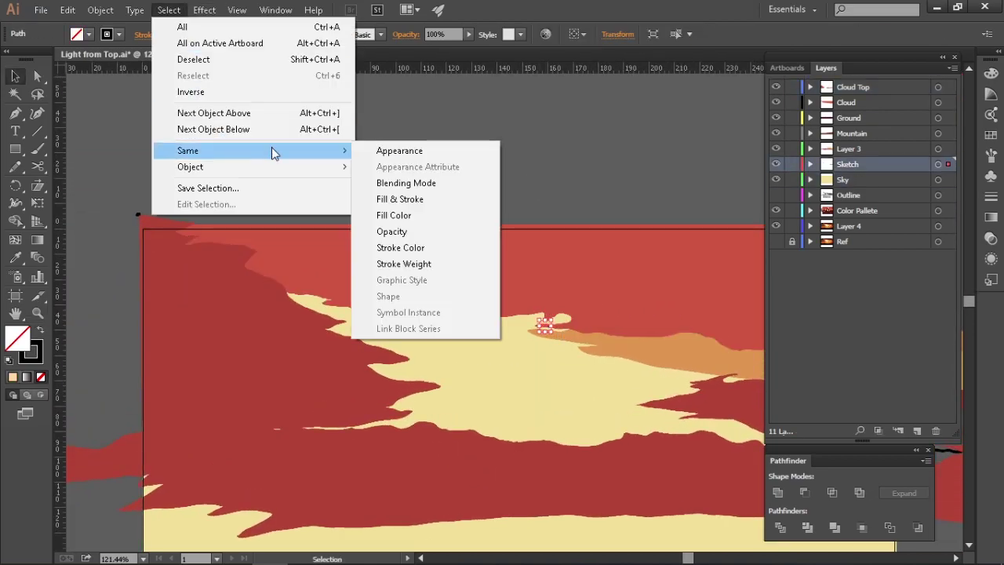
click(422, 248)
scroll(392, 235, down, 3)
scroll(353, 193, left, 3)
click(469, 164)
Pan to the reference frame and inspect an anchor point on a right-hand cloud
drag(469, 164, 625, 361)
scroll(531, 260, down, 1)
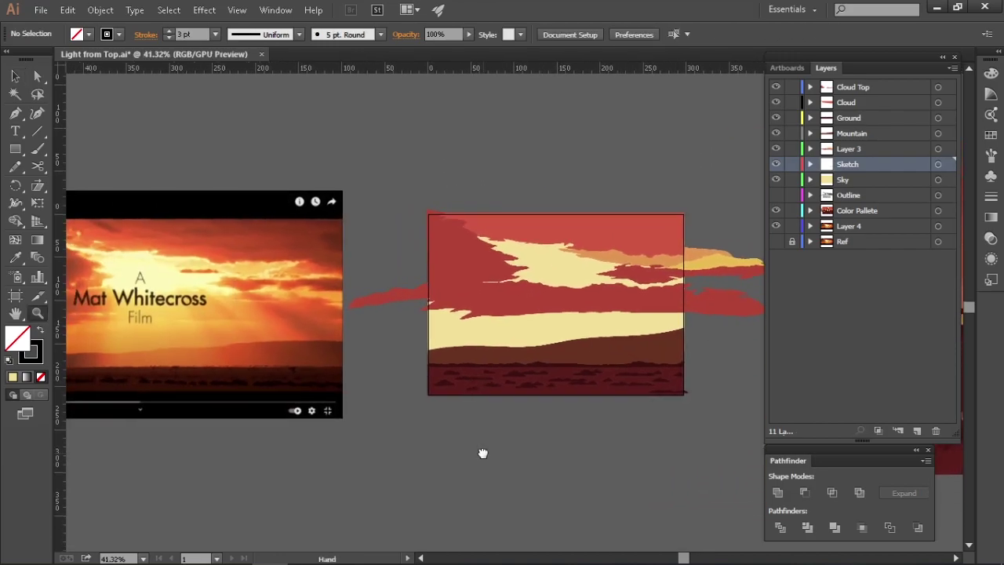
scroll(674, 316, up, 5)
click(625, 286)
key(a)
click(613, 280)
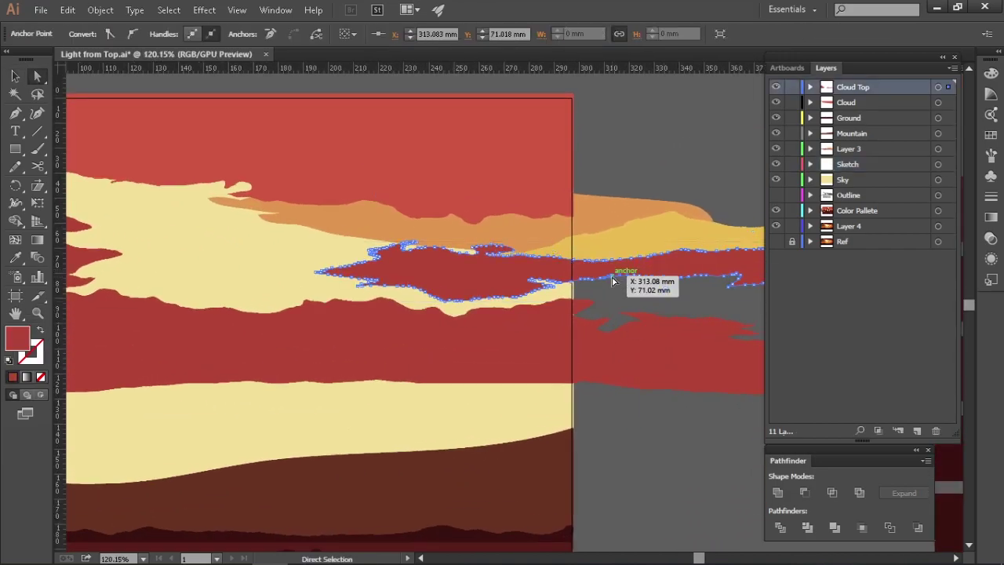
click(636, 306)
key(z)
scroll(578, 316, down, 5)
scroll(549, 417, up, 1)
scroll(511, 419, down, 1)
mouse_move(233, 550)
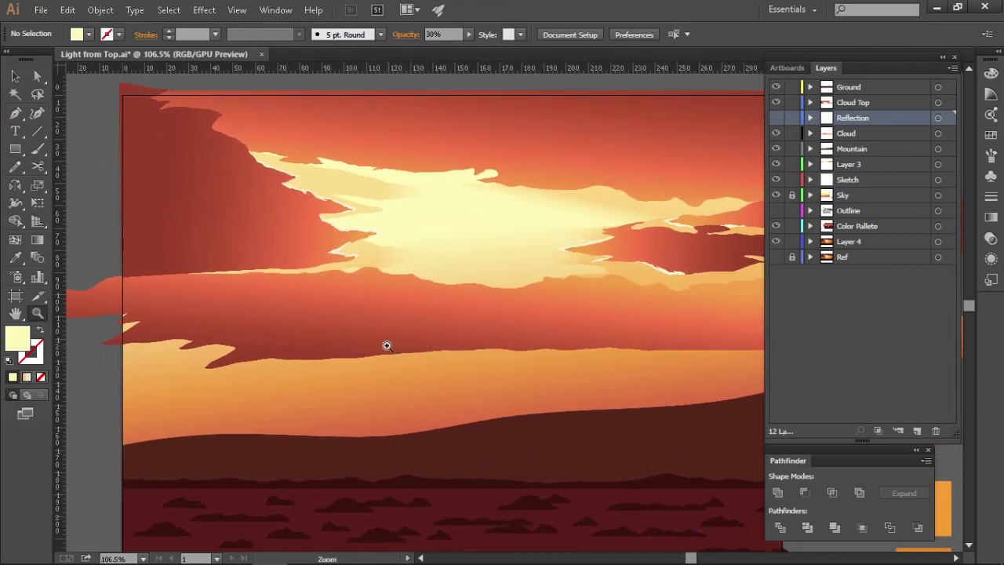
Zoom into the upper clouds, select Cloud Top and open the Gradient panel
drag(387, 346, 428, 348)
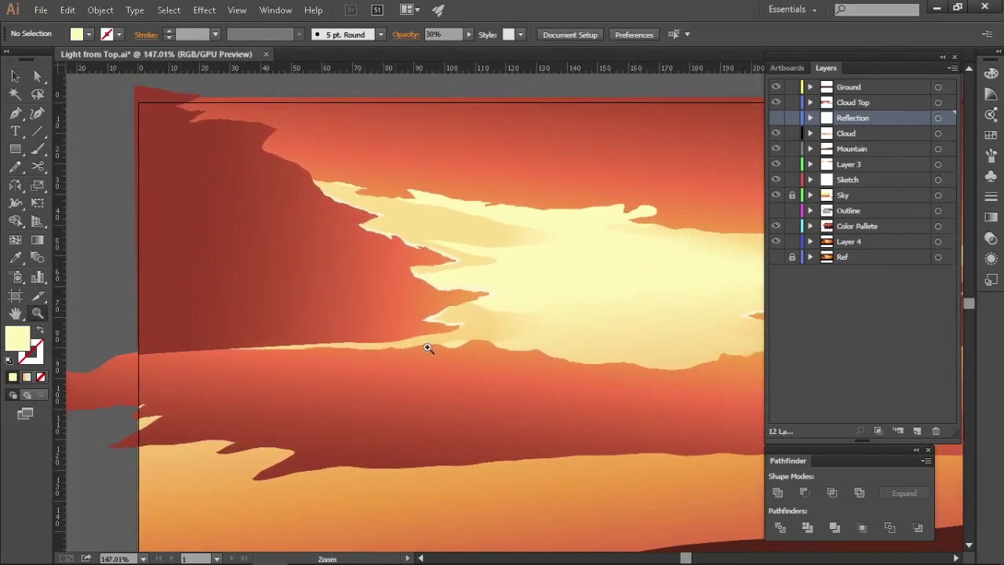
key(v)
drag(432, 230, 422, 336)
key(z)
drag(448, 385, 351, 302)
key(v)
click(351, 302)
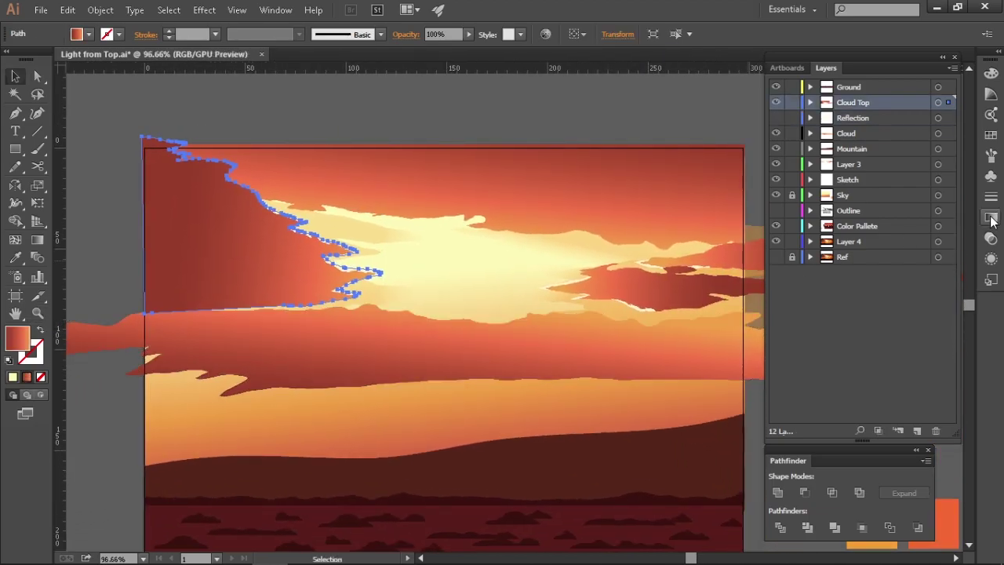
drag(544, 353, 294, 369)
key(ctrl+F9)
drag(579, 274, 507, 148)
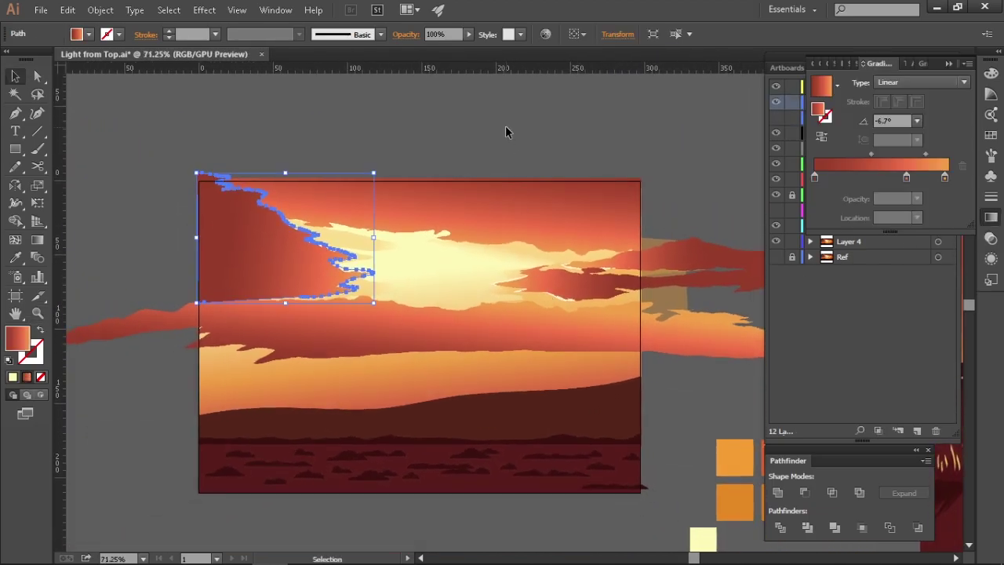
click(505, 126)
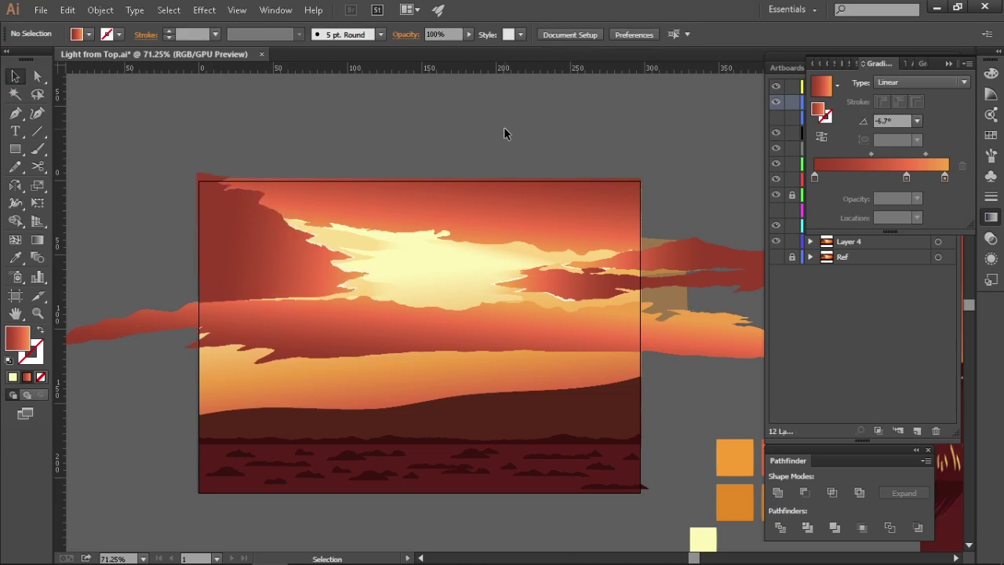
Redraw the top cloud's gradient vertically, running from top to bottom
scroll(450, 159, up, 3)
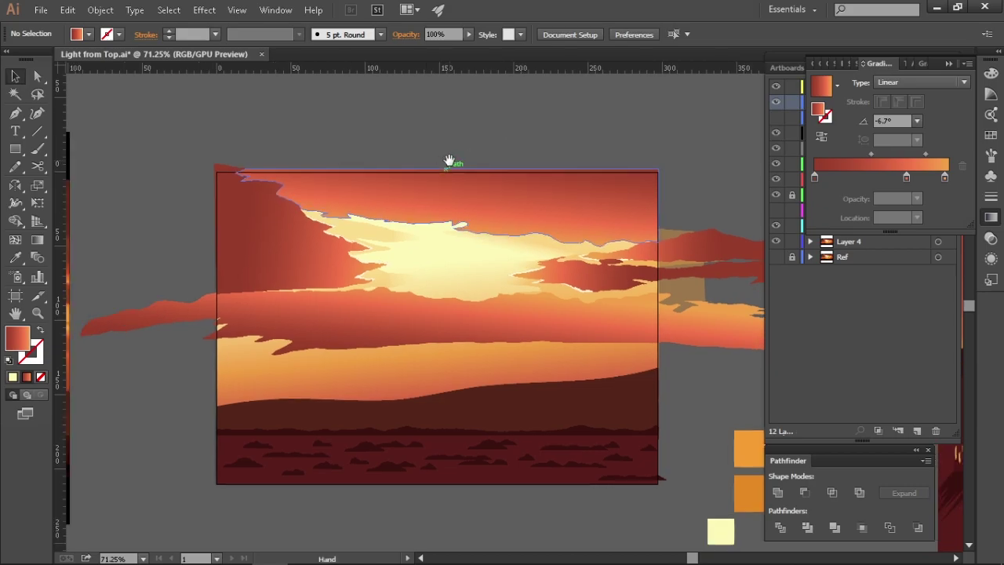
scroll(417, 162, down, 4)
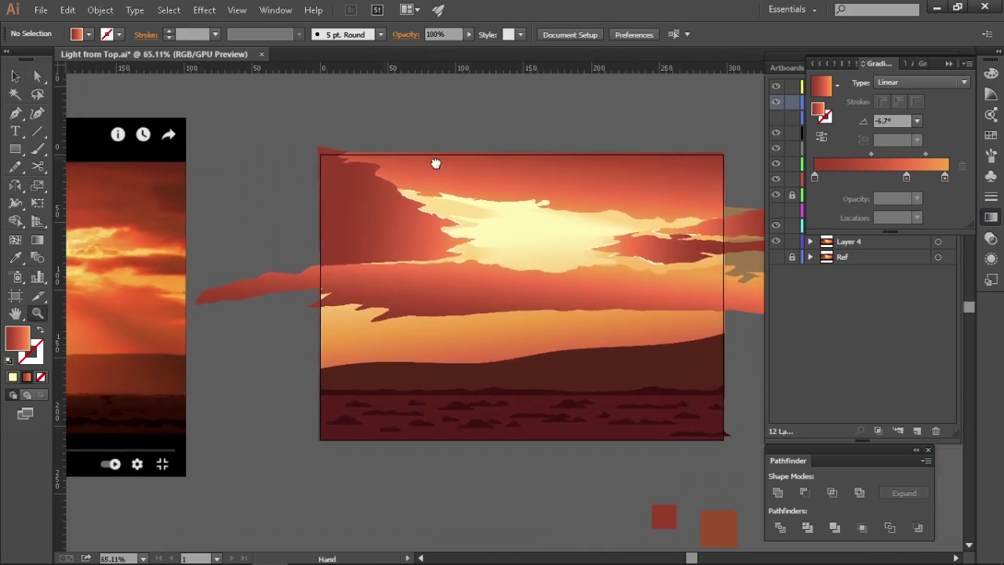
drag(416, 240, 330, 255)
scroll(294, 240, up, 3)
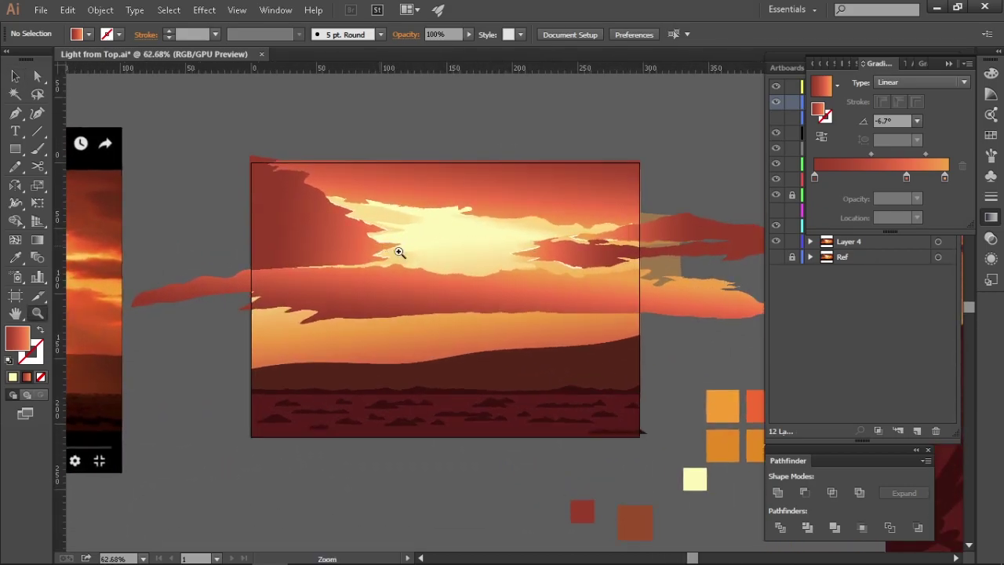
scroll(387, 130, down, 1)
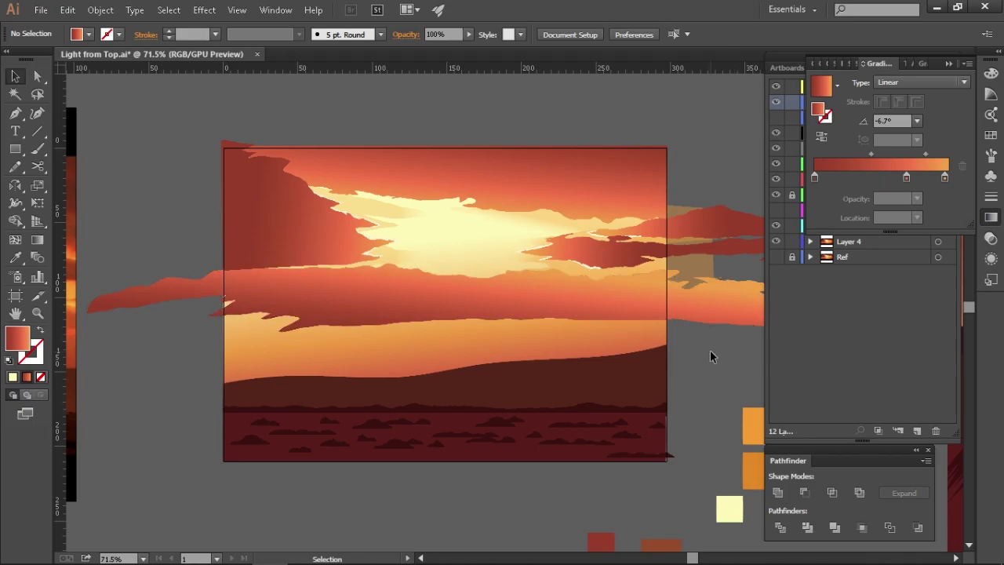
scroll(574, 334, right, 2)
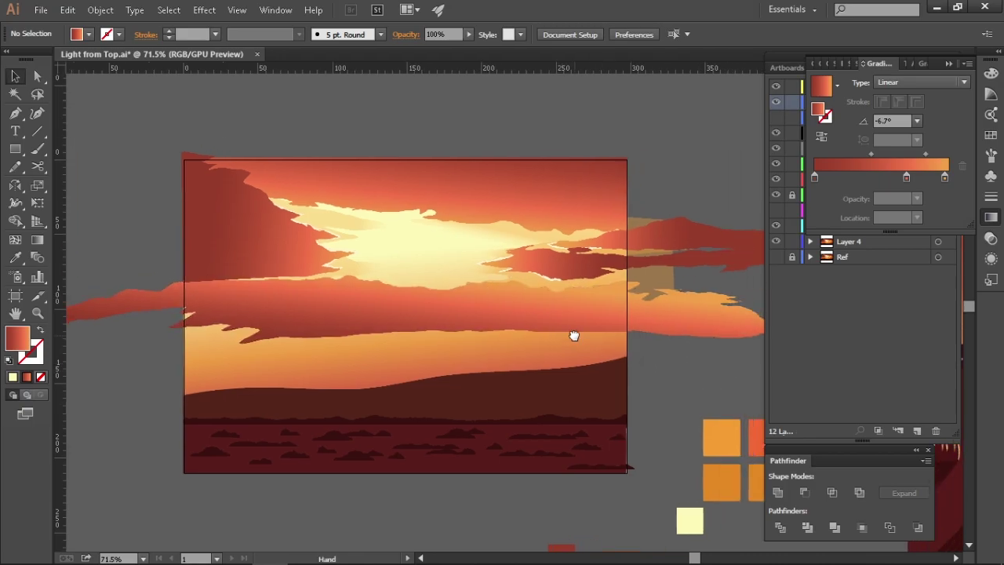
scroll(498, 148, up, 1)
click(498, 167)
key(g)
drag(407, 116, 399, 215)
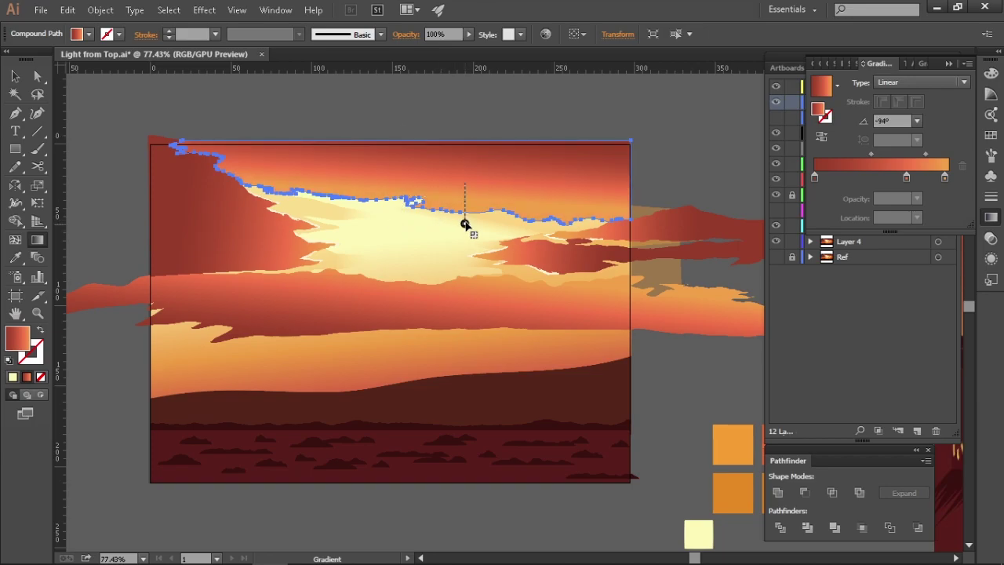
drag(431, 126, 398, 188)
key(v)
key(ctrl+z)
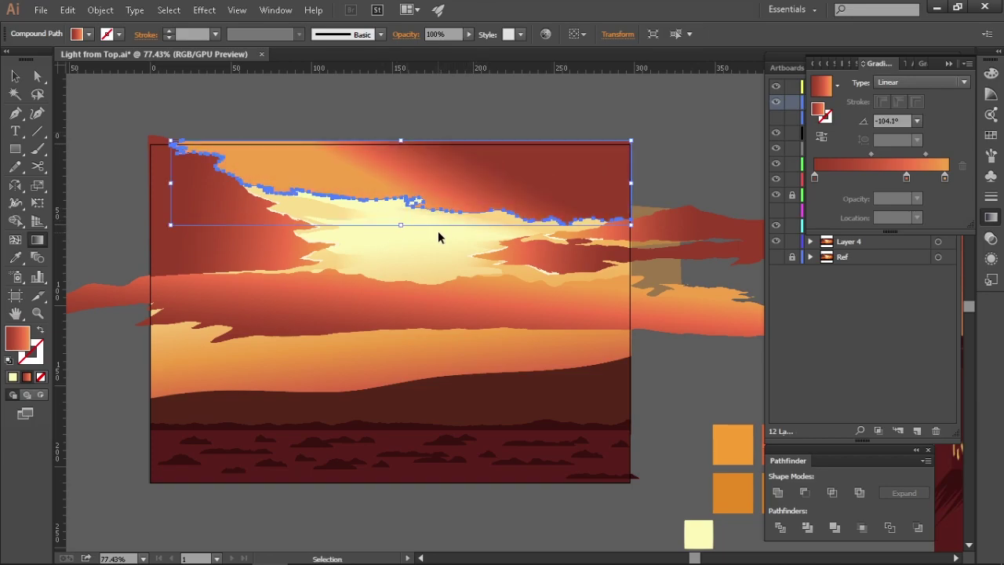
click(478, 128)
drag(478, 128, 522, 119)
Toggle the Reflection layer's visibility off and back on to show the light rays
click(993, 218)
click(776, 119)
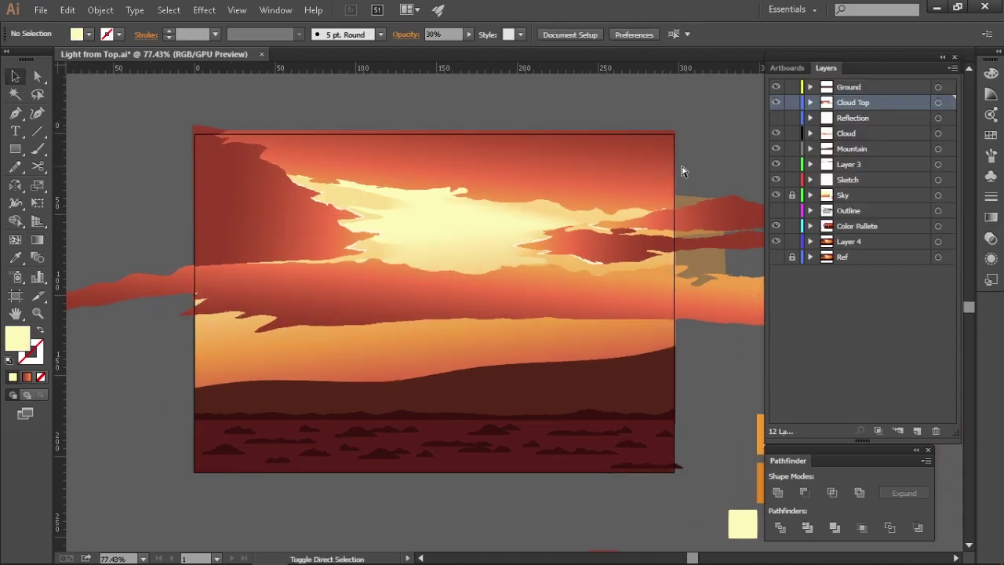
click(775, 118)
drag(529, 105, 525, 118)
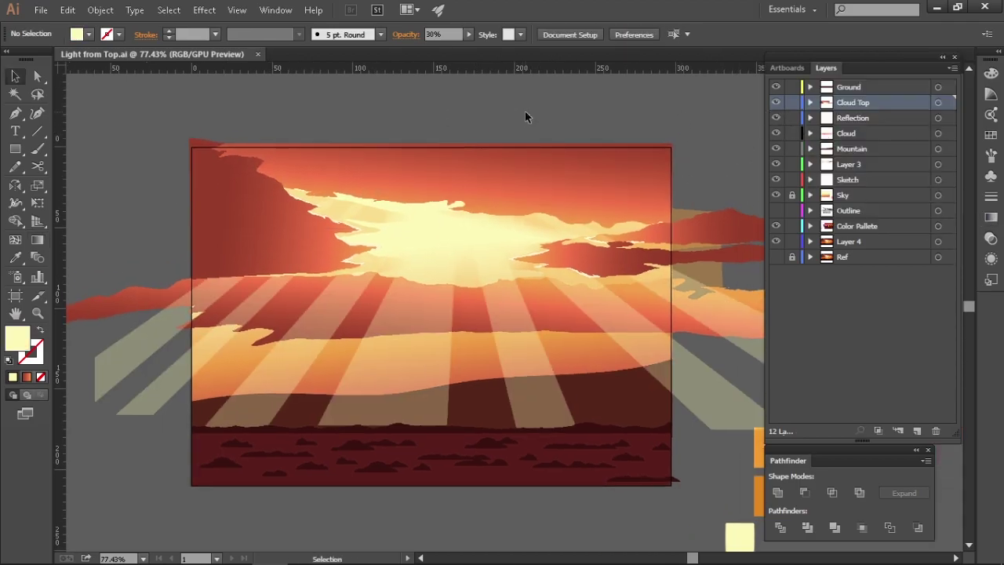
Load Instagram in a new Chrome tab and close the Google Drive tab
click(239, 554)
click(538, 12)
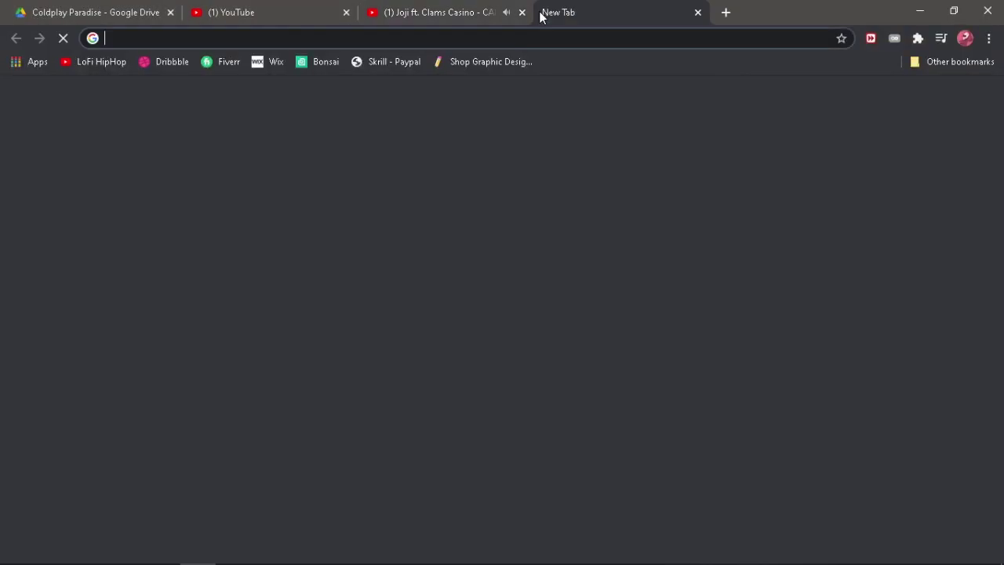
click(471, 417)
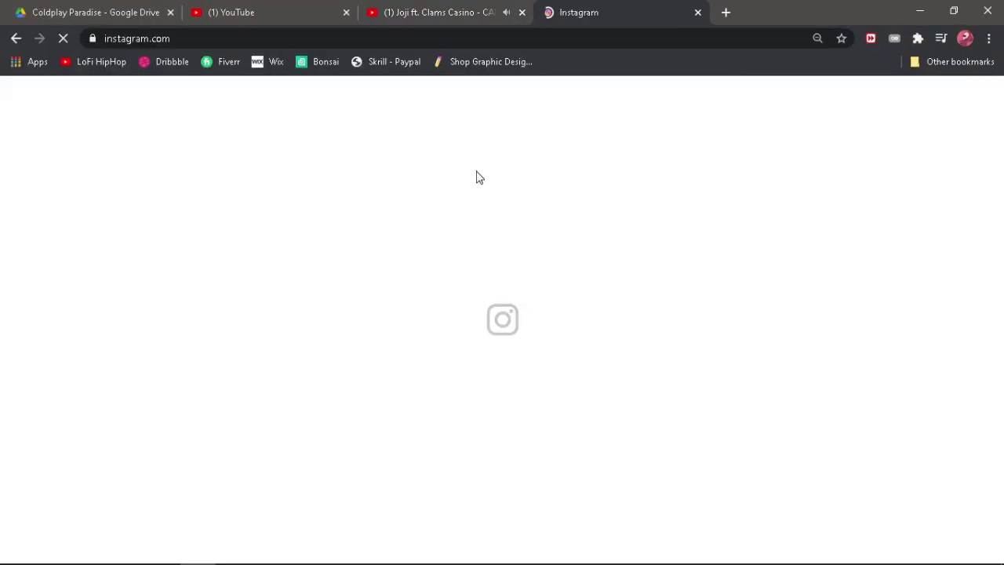
click(170, 11)
scroll(36, 293, down, 6)
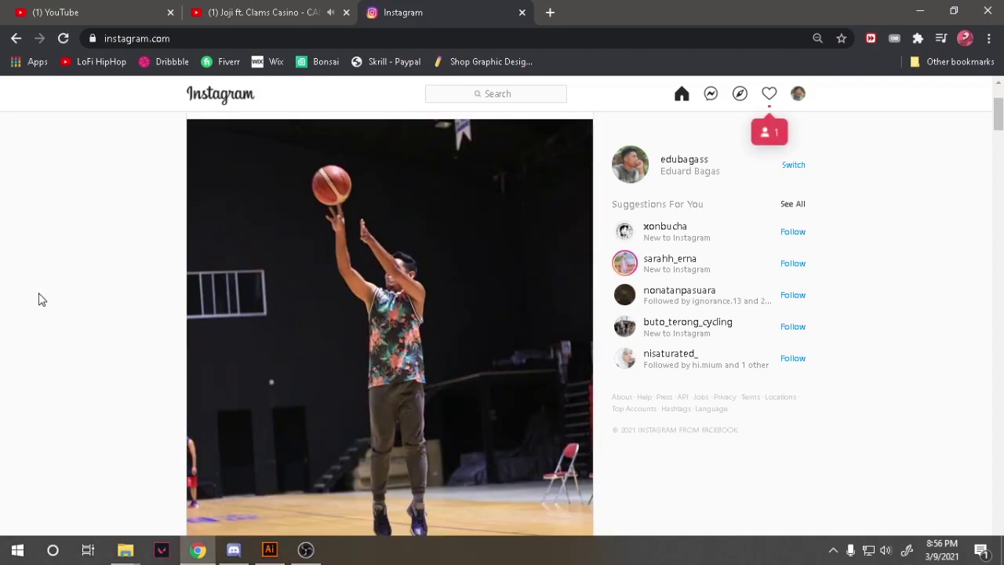
scroll(79, 287, up, 3)
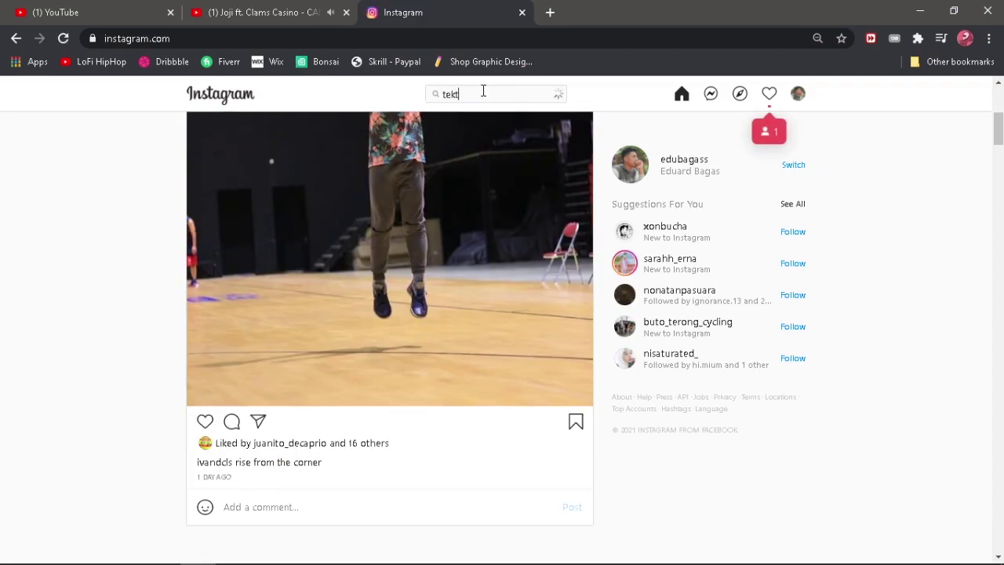
Open the artist's profile and view their road illustration post
click(471, 140)
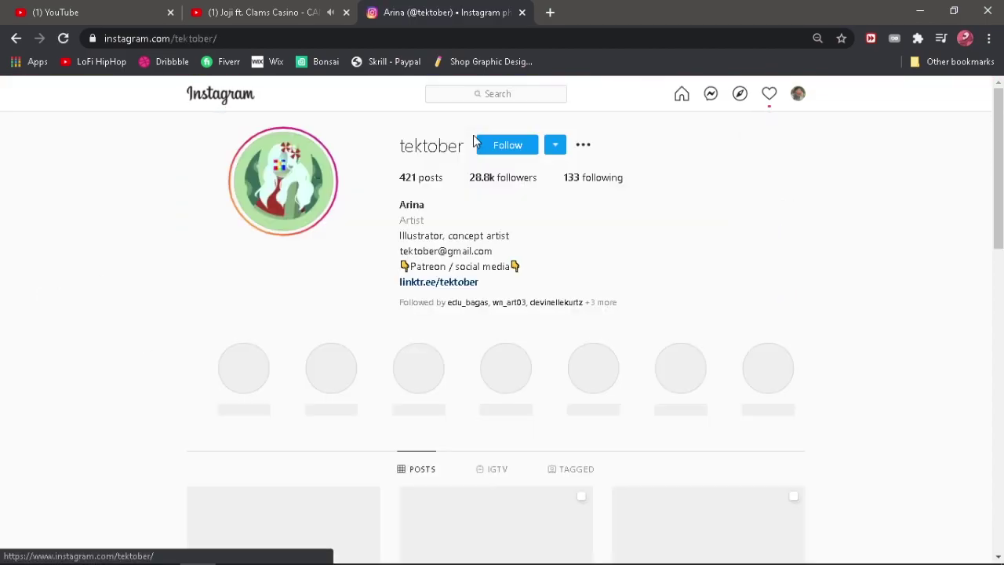
scroll(110, 243, down, 3)
scroll(108, 243, down, 4)
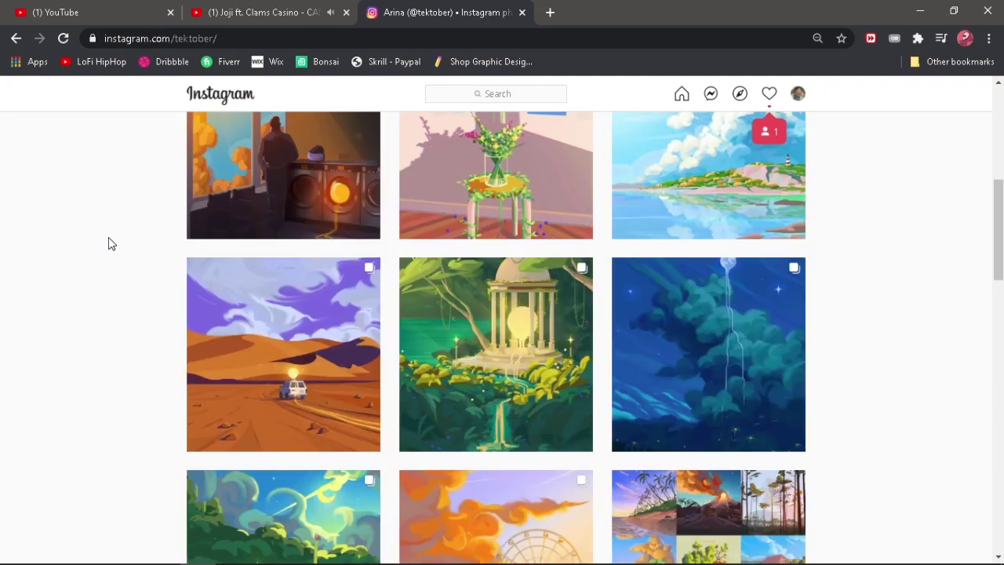
scroll(107, 243, up, 5)
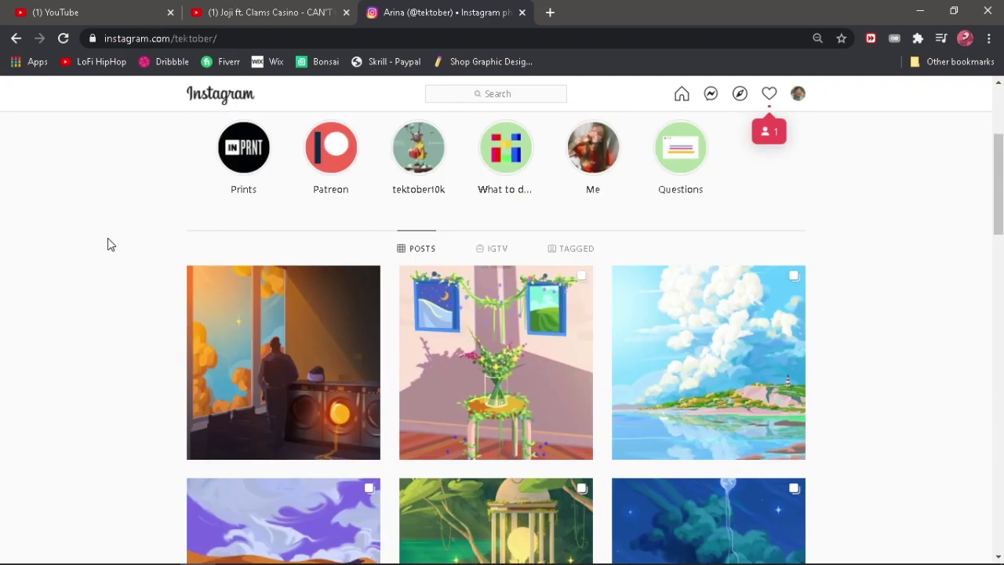
click(242, 333)
click(59, 311)
scroll(59, 309, down, 7)
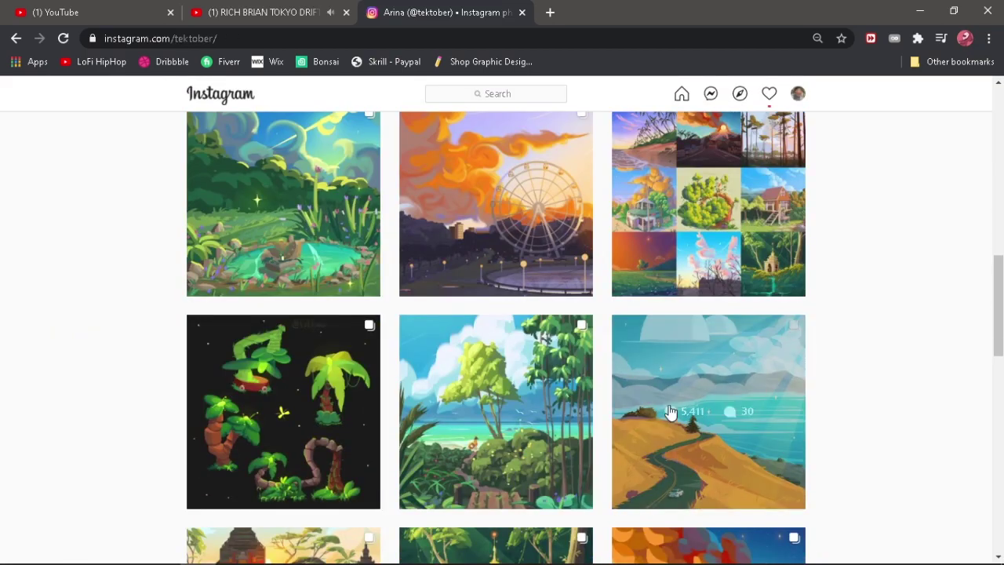
click(671, 413)
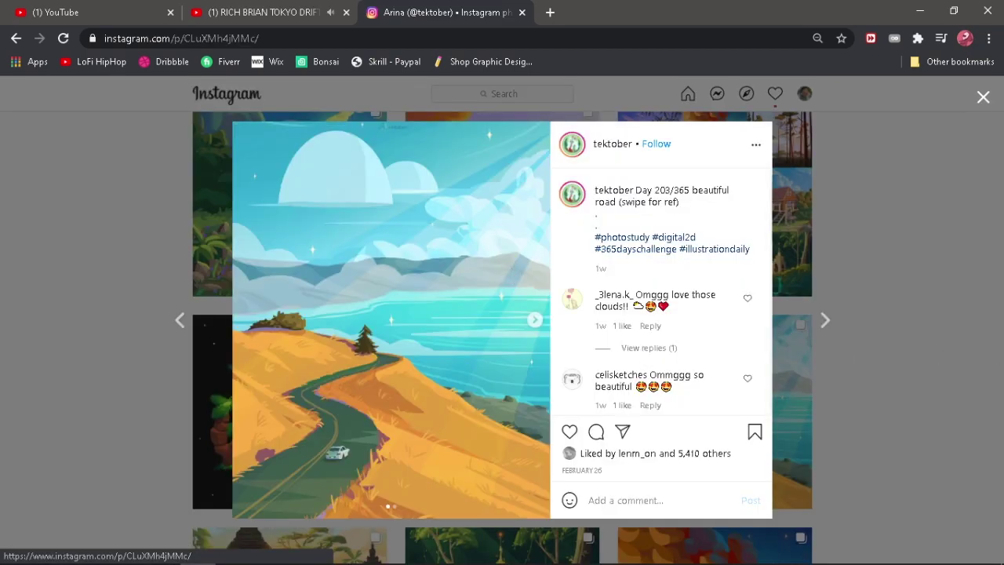
Return to Illustrator and select the light rays on the Reflection layer
mouse_move(270, 555)
click(267, 479)
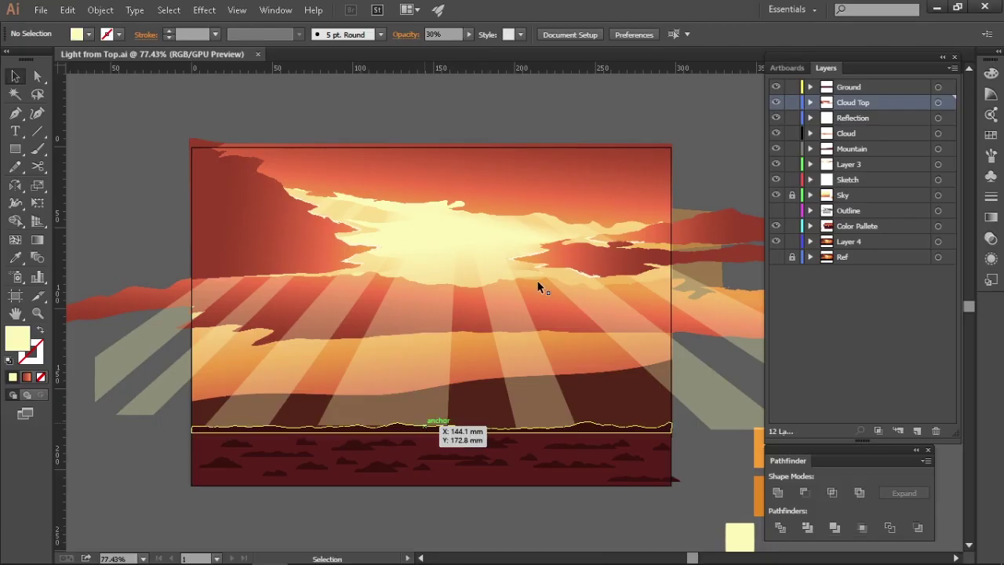
scroll(529, 293, down, 2)
drag(357, 403, 279, 392)
click(939, 102)
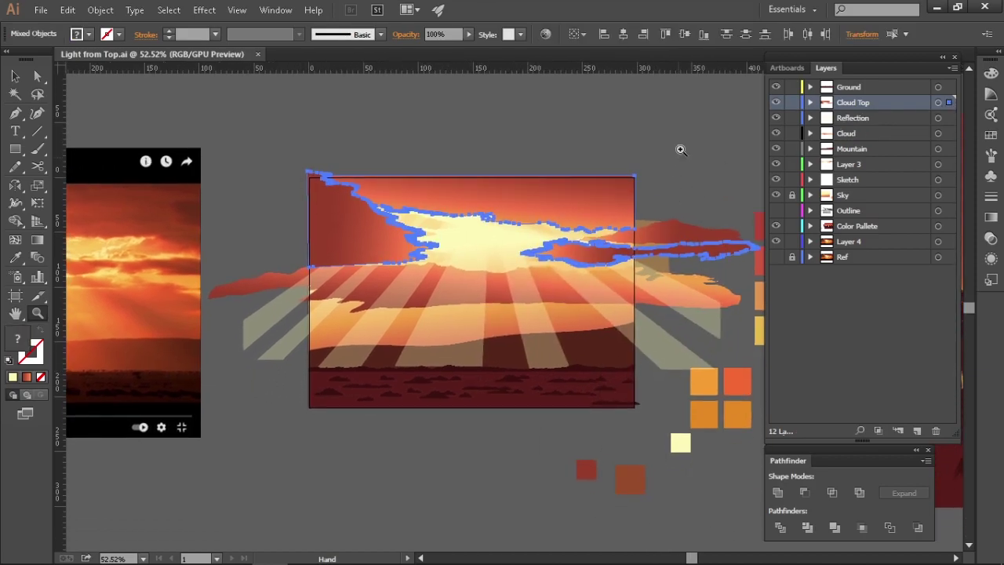
scroll(547, 291, up, 2)
scroll(583, 197, down, 2)
click(583, 197)
click(939, 118)
scroll(471, 314, down, 1)
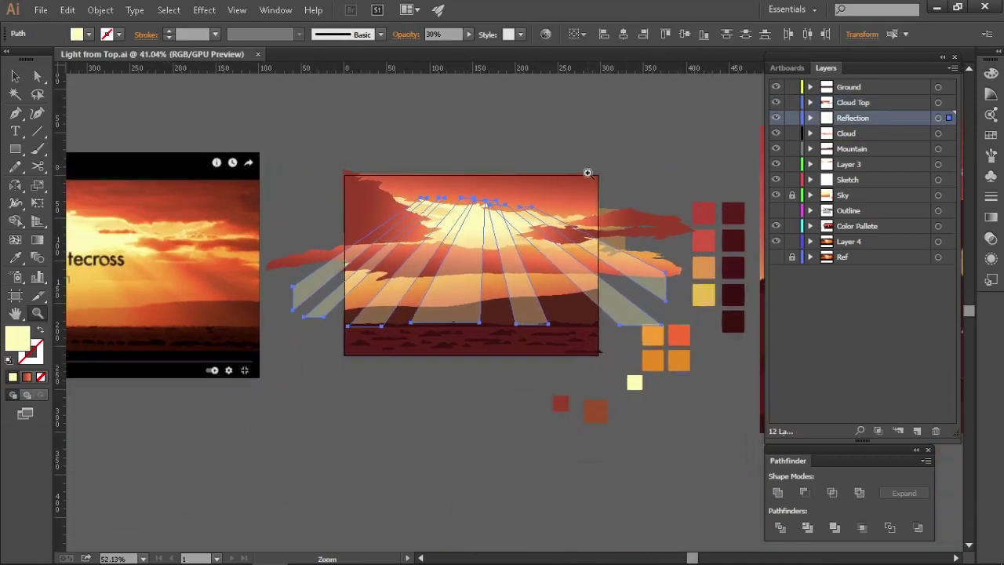
scroll(471, 314, left, 5)
scroll(520, 417, right, 5)
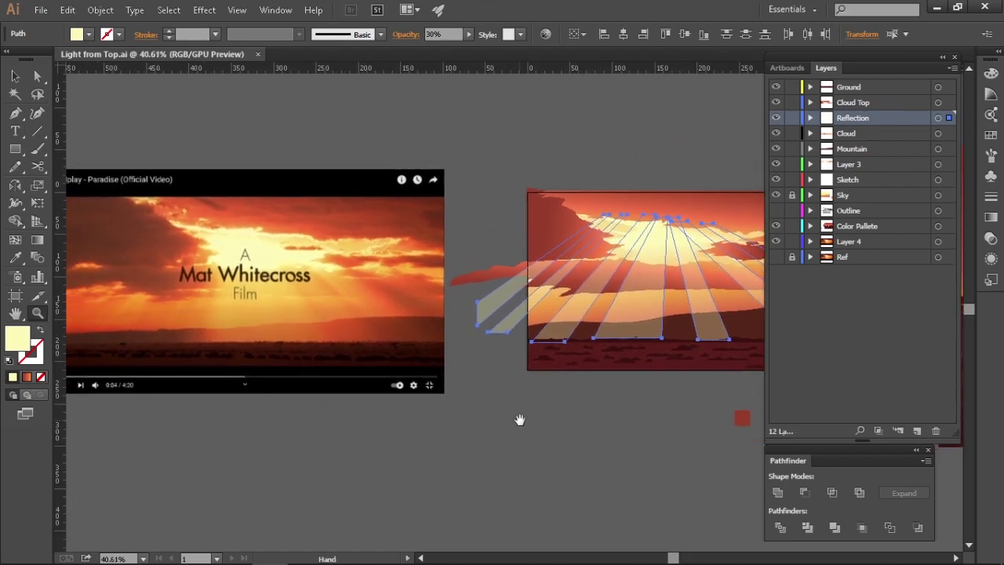
scroll(554, 337, up, 3)
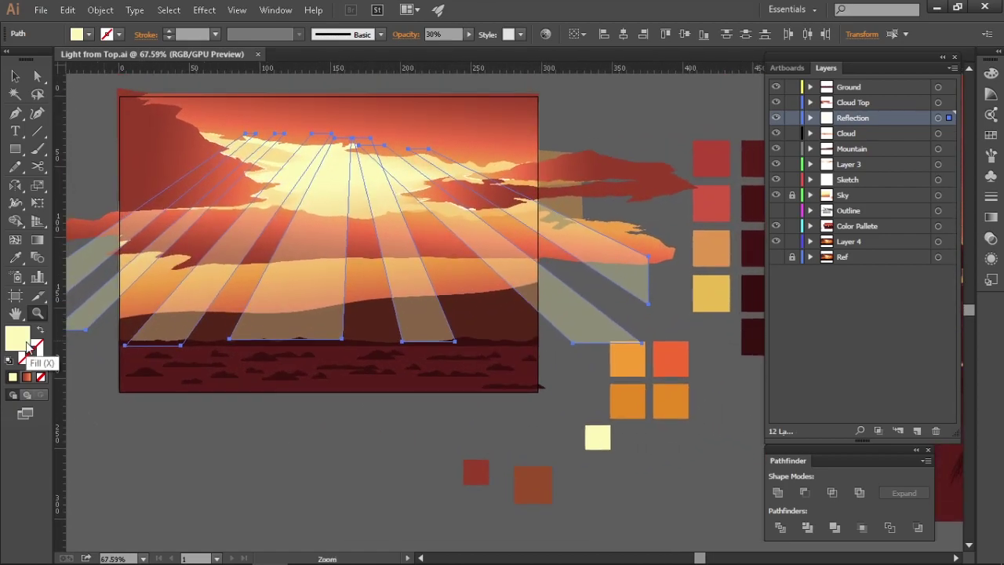
Try an orange-red palette fill and 30% opacity on the rays, then undo
key(i)
click(671, 369)
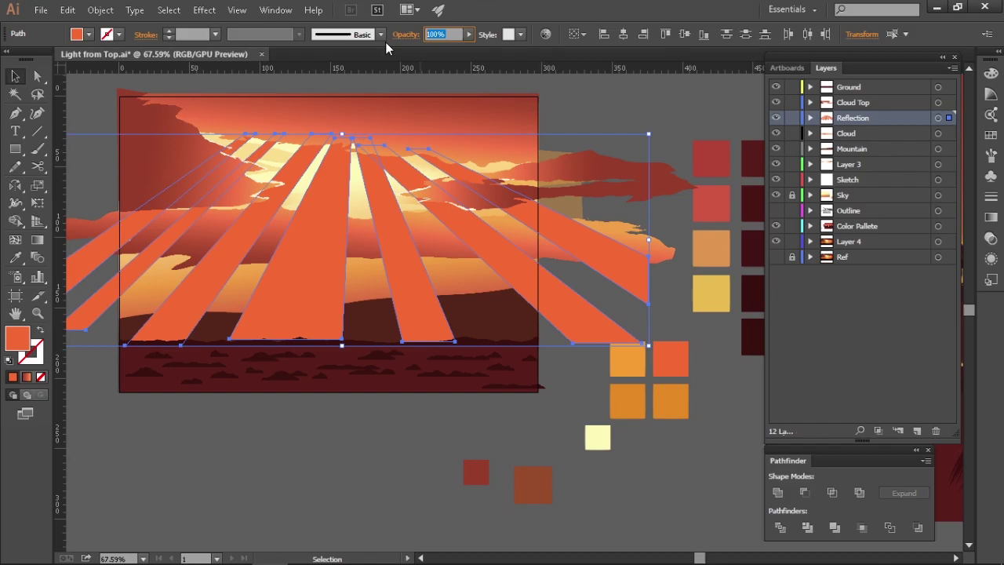
text(30)
key(Return)
drag(554, 112, 581, 133)
key(ctrl+shift+a)
scroll(504, 197, up, 1)
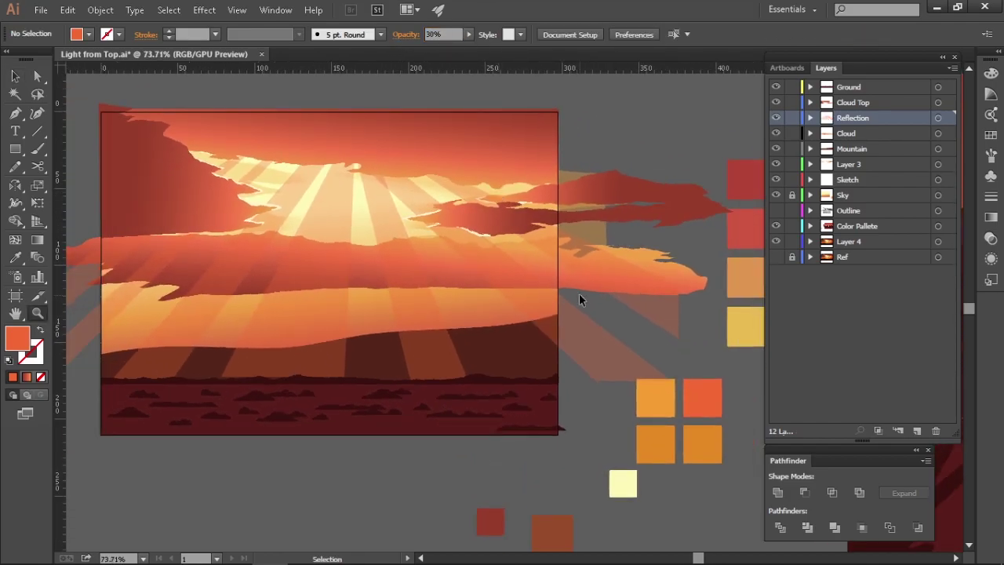
key(ctrl+z)
key(ctrl+z)
Fill the rays with a deeper light-orange colour at 30% opacity, then undo
click(655, 400)
drag(637, 162, 658, 160)
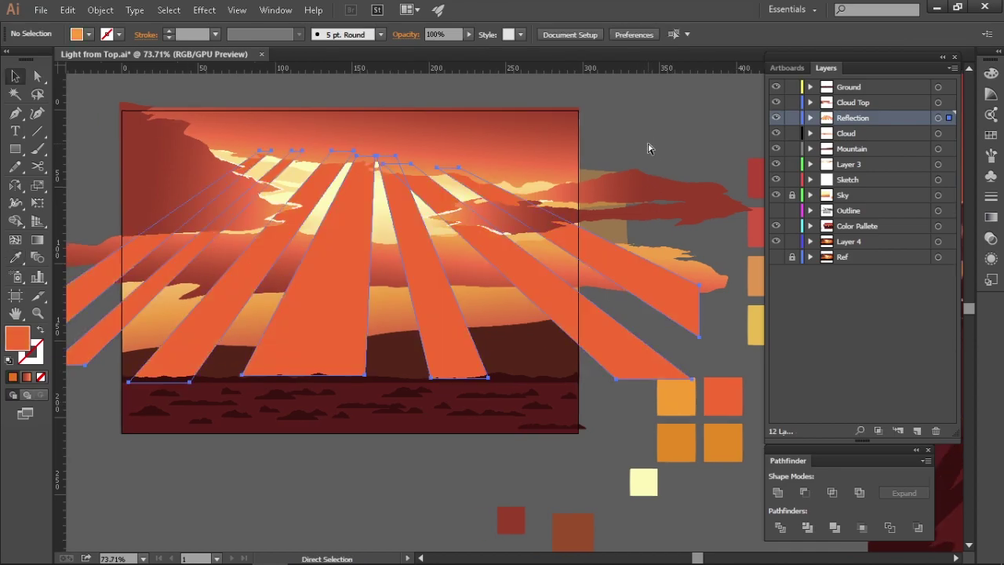
double_click(18, 338)
key(Return)
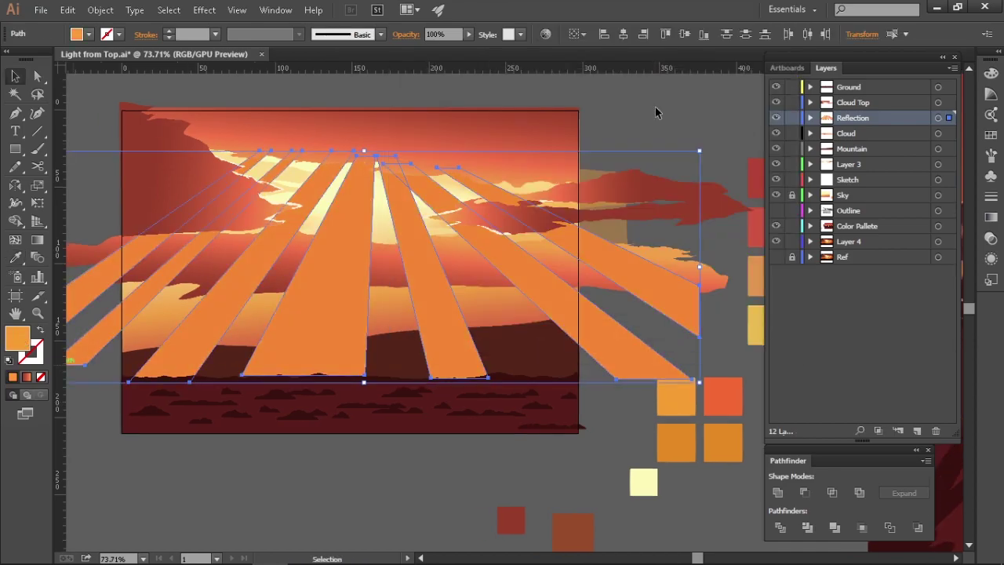
text(30)
key(Return)
key(ctrl+shift+a)
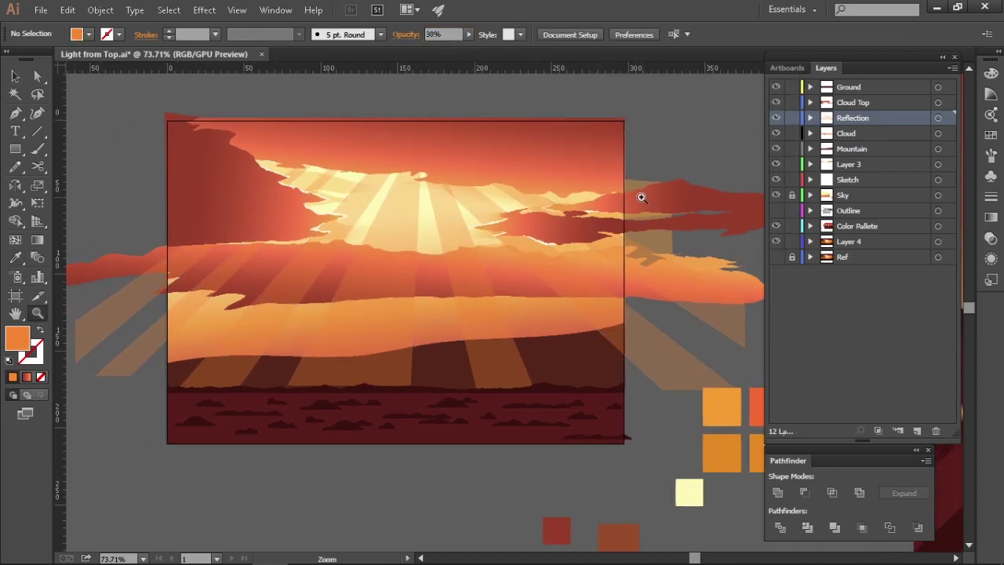
scroll(639, 197, down, 2)
drag(305, 300, 353, 295)
drag(511, 362, 478, 364)
drag(583, 338, 553, 332)
key(ctrl+z)
key(ctrl+z)
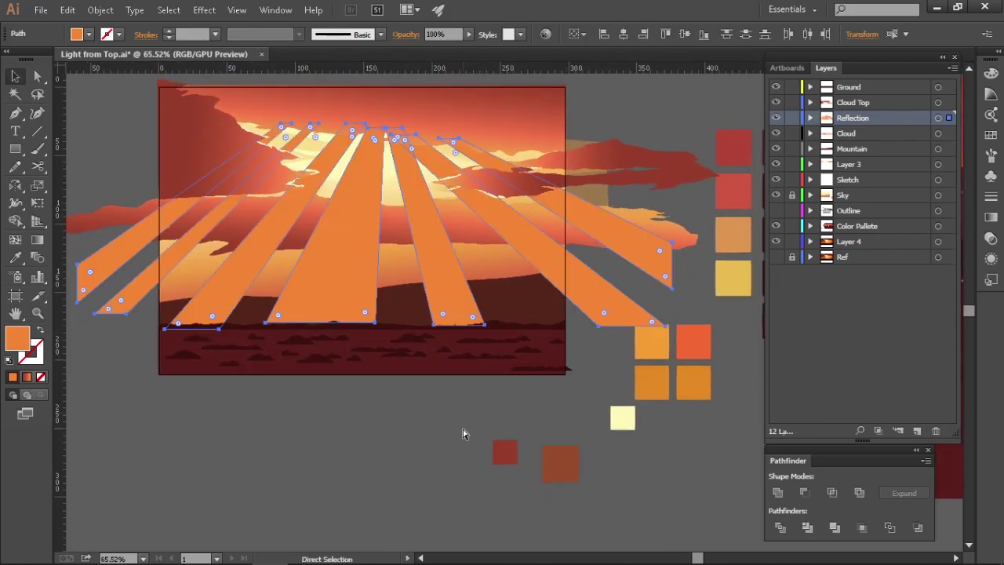
Recolour the rays with the red-orange palette swatch and set opacity to 30%
key(i)
click(663, 340)
click(679, 341)
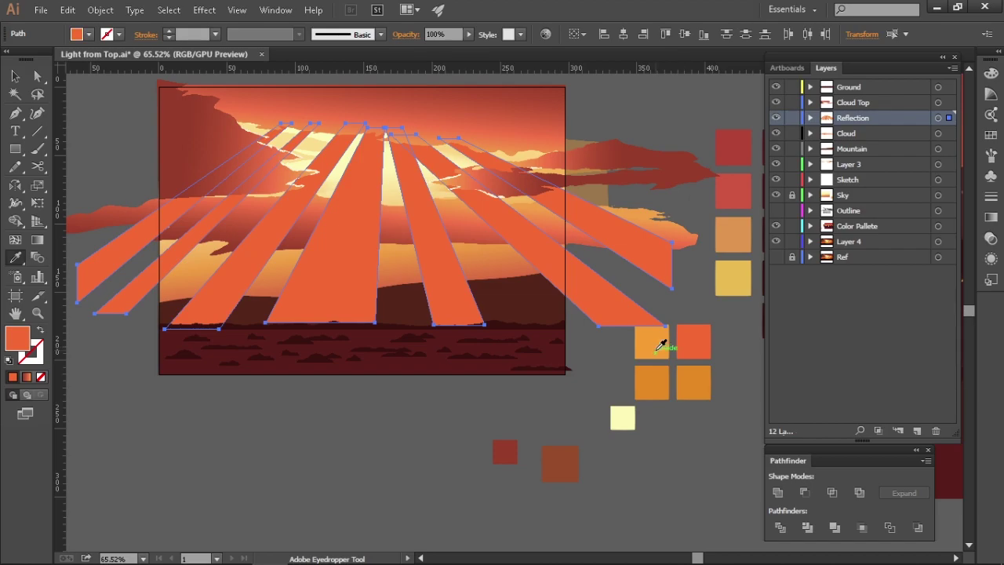
key(v)
double_click(18, 337)
click(731, 146)
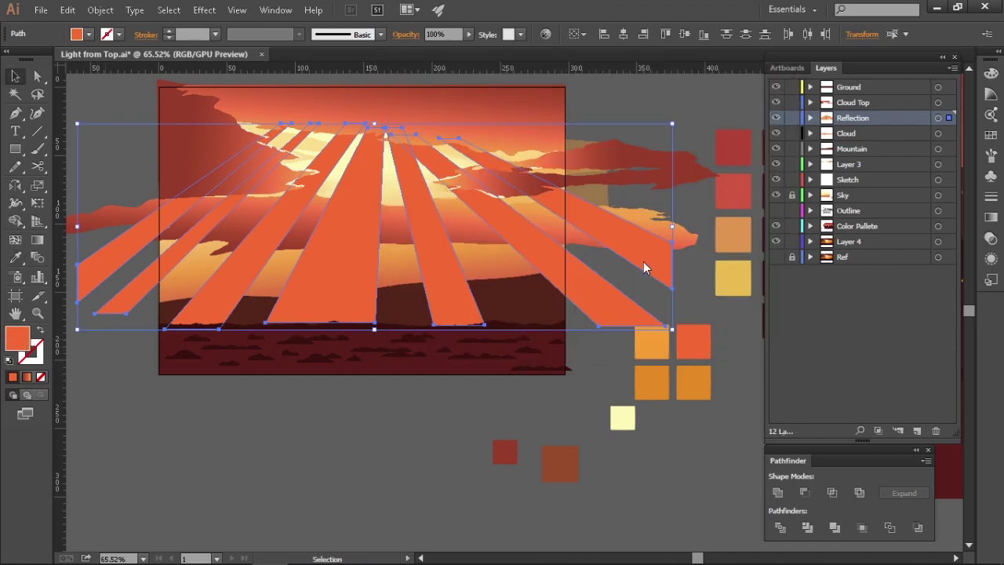
key(z)
alt+click(554, 394)
click(553, 395)
text(v30)
key(Return)
key(ctrl+shift+a)
Step through the undo history and reopen the rays' fill Color Picker showing EF834D
key(z)
scroll(426, 422, left, 2)
key(v)
key(ctrl+z)
key(ctrl+z)
key(ctrl+shift+z)
key(ctrl+z)
double_click(18, 337)
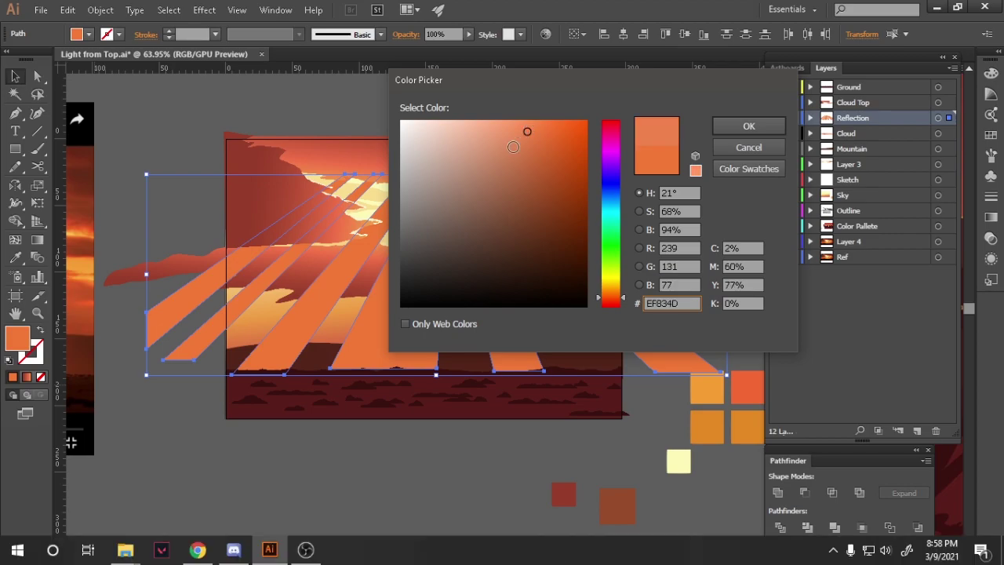
Fill the light rays with orange F48634
key(Return)
drag(445, 397, 394, 390)
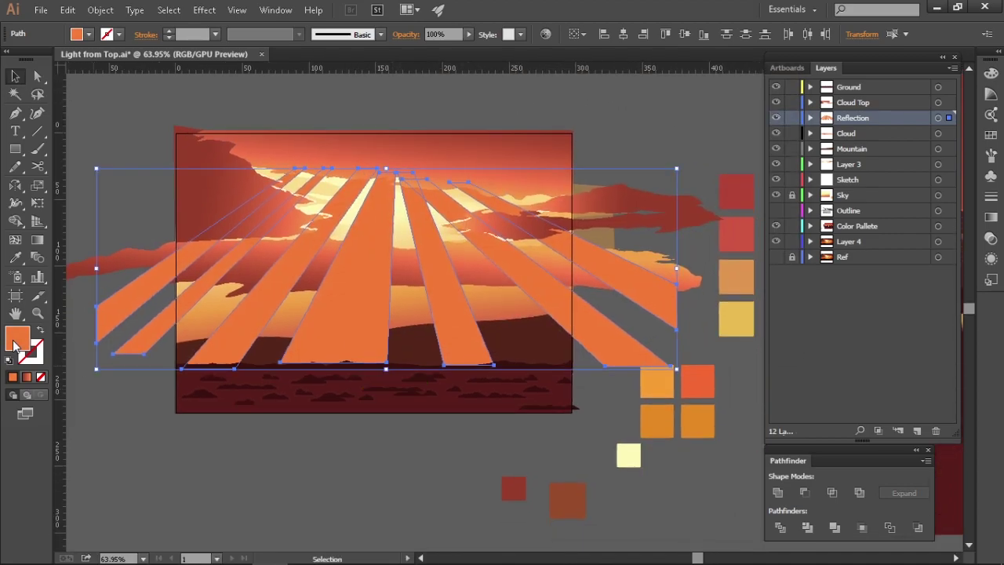
double_click(17, 337)
click(737, 150)
key(i)
click(651, 412)
key(v)
double_click(17, 338)
click(613, 299)
click(749, 127)
double_click(17, 341)
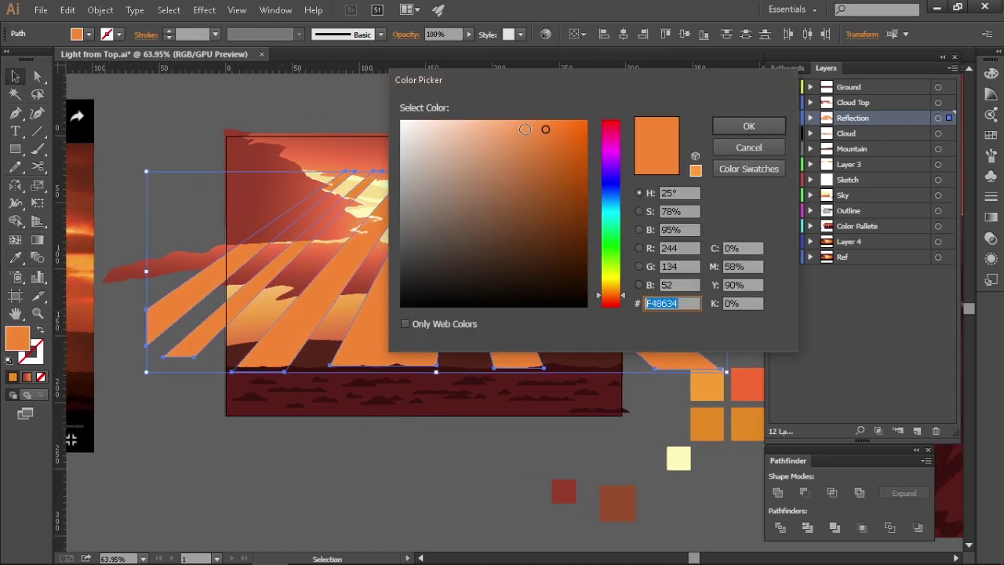
key(Return)
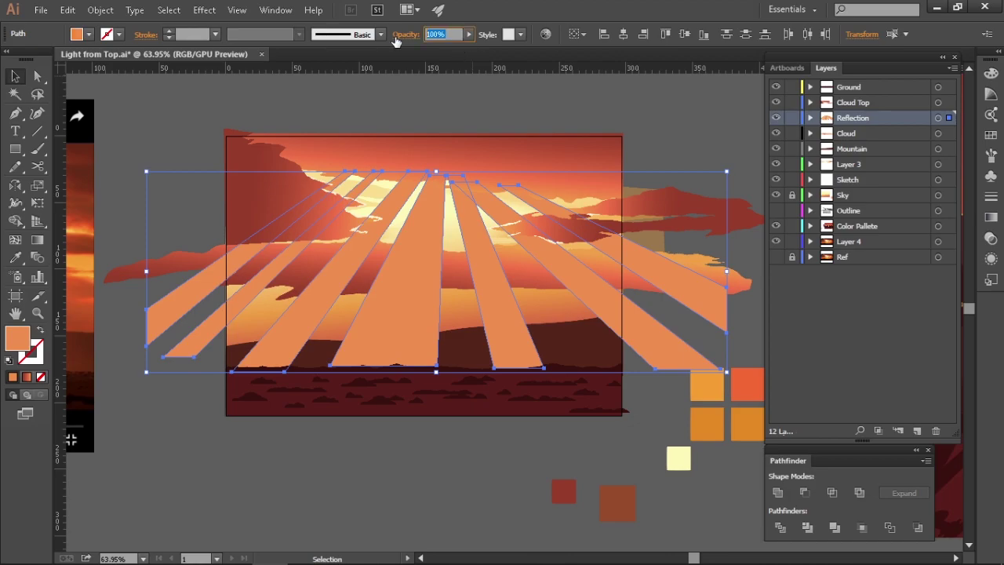
Set the rays' opacity to 30% and deselect them
text(30)
key(Return)
key(ctrl+shift+a)
key(z)
alt+click(430, 319)
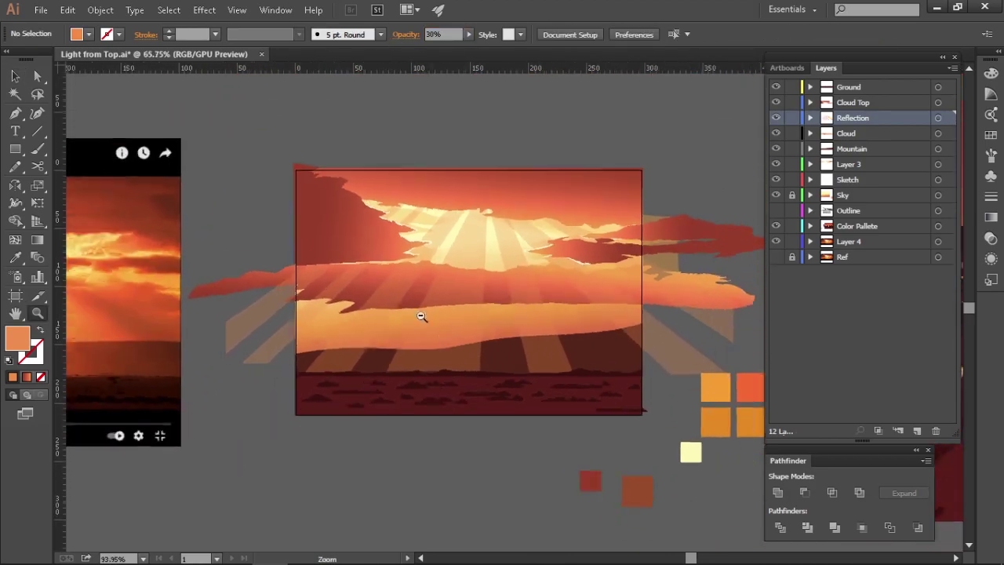
click(569, 330)
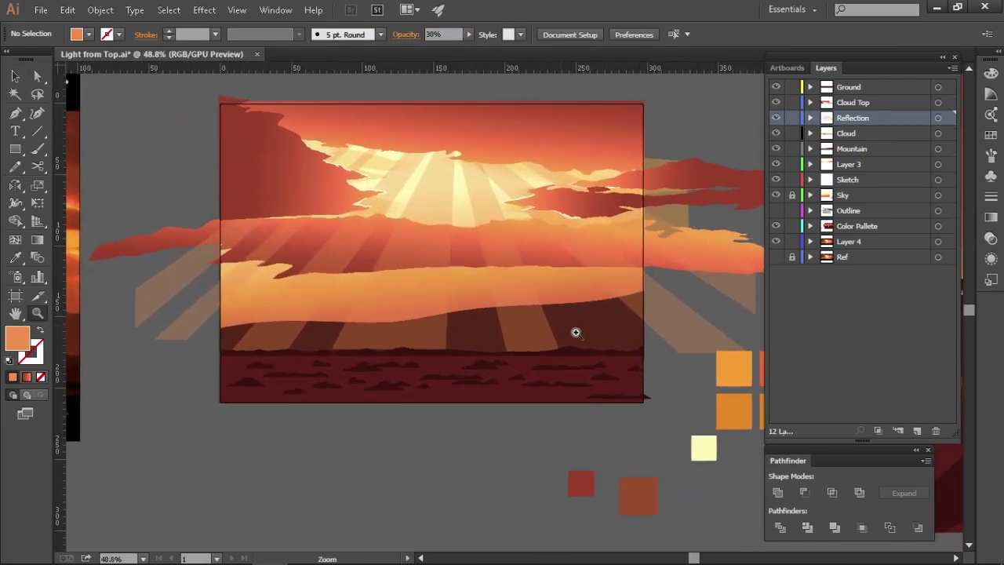
click(569, 329)
click(939, 149)
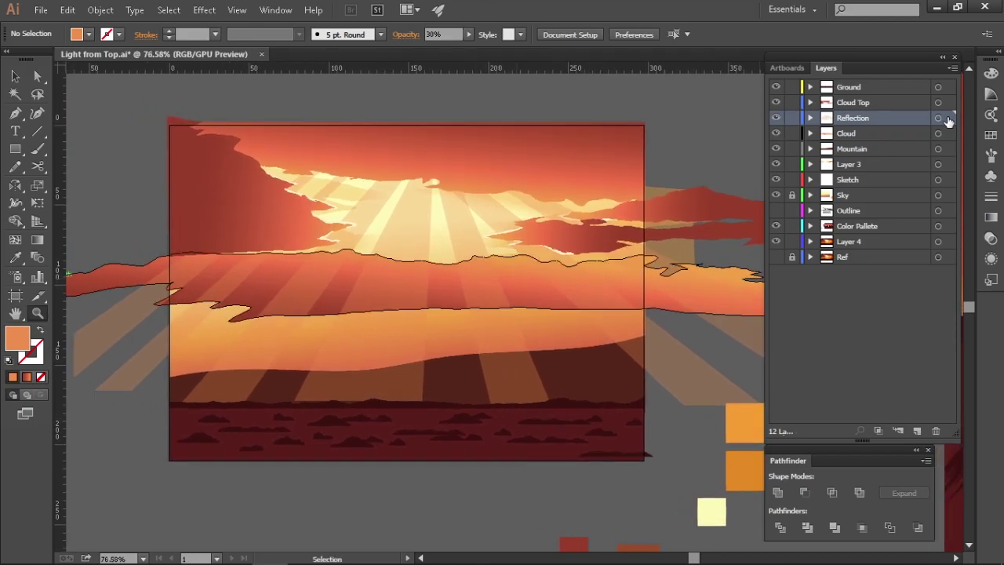
Enter Isolation Mode on the Reflection layer and apply the Fading Sky gradient preset
click(953, 67)
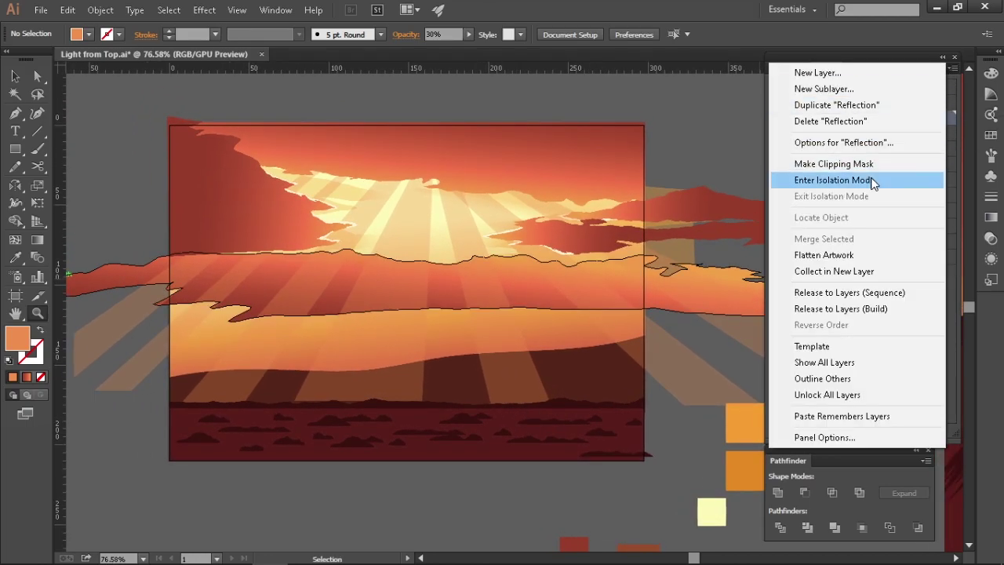
click(871, 182)
click(990, 220)
click(837, 84)
click(726, 104)
click(838, 85)
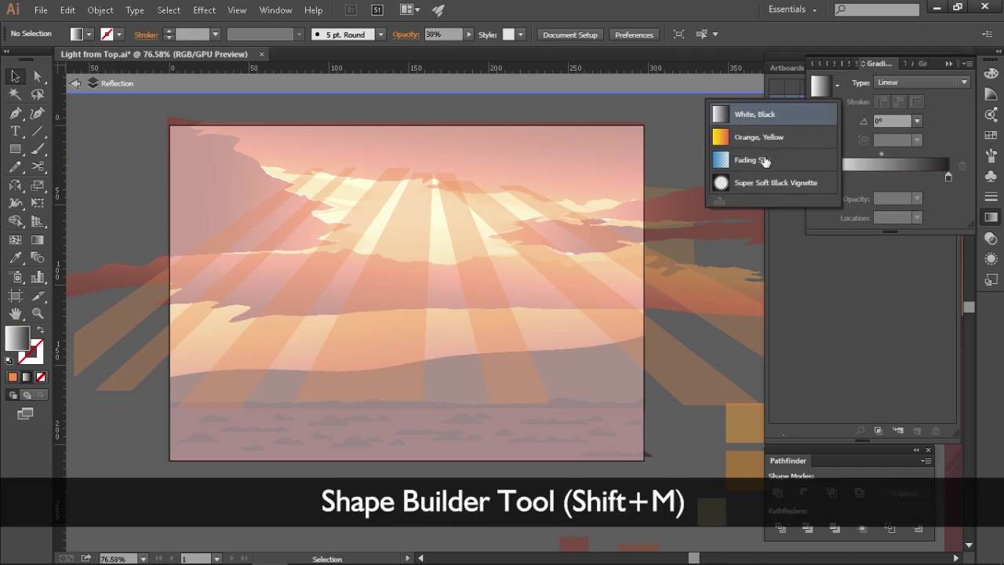
click(762, 160)
Make the gradient's colour stop orange, giving an orange-to-transparent gradient
drag(819, 183, 816, 175)
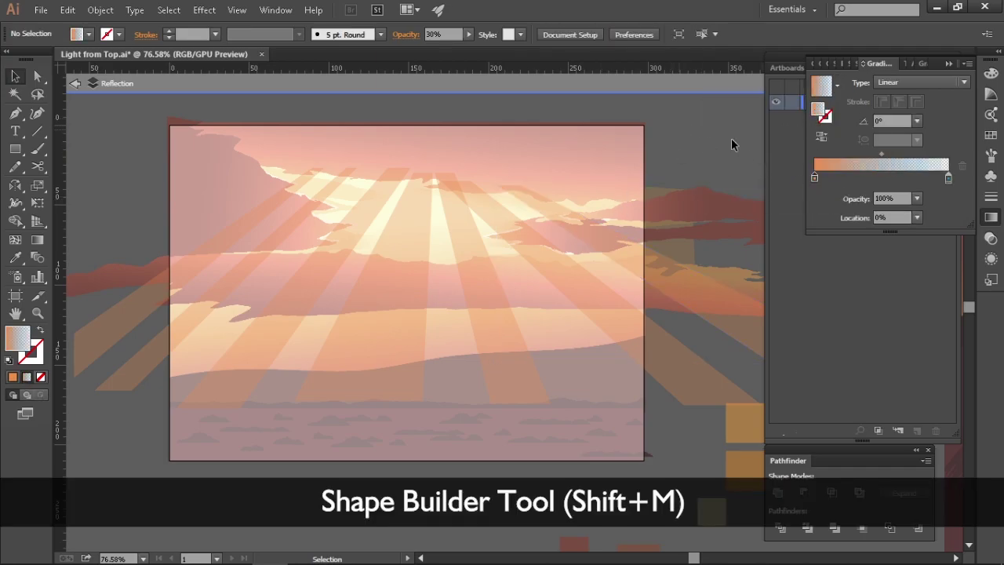
scroll(731, 138, right, 2)
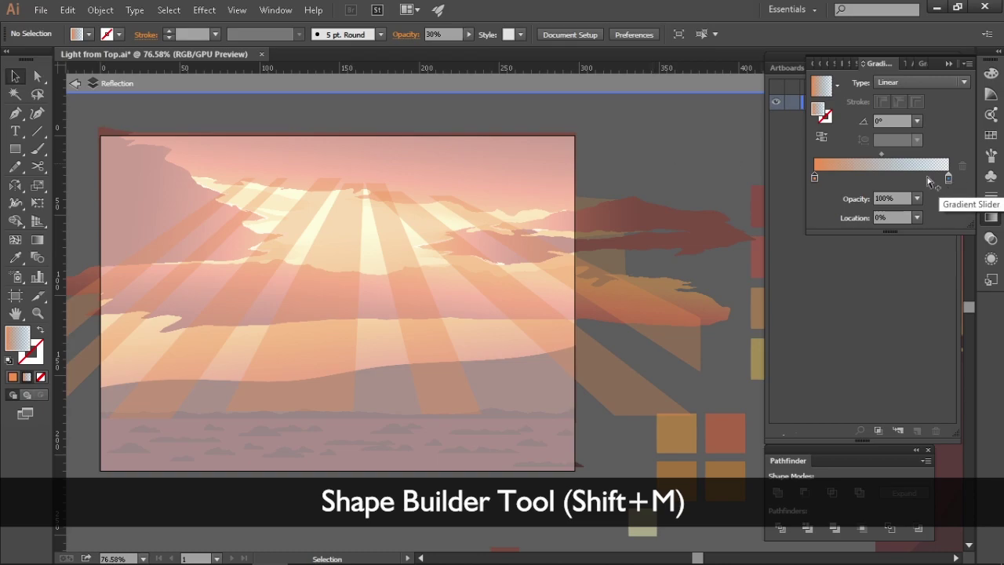
click(990, 219)
click(990, 220)
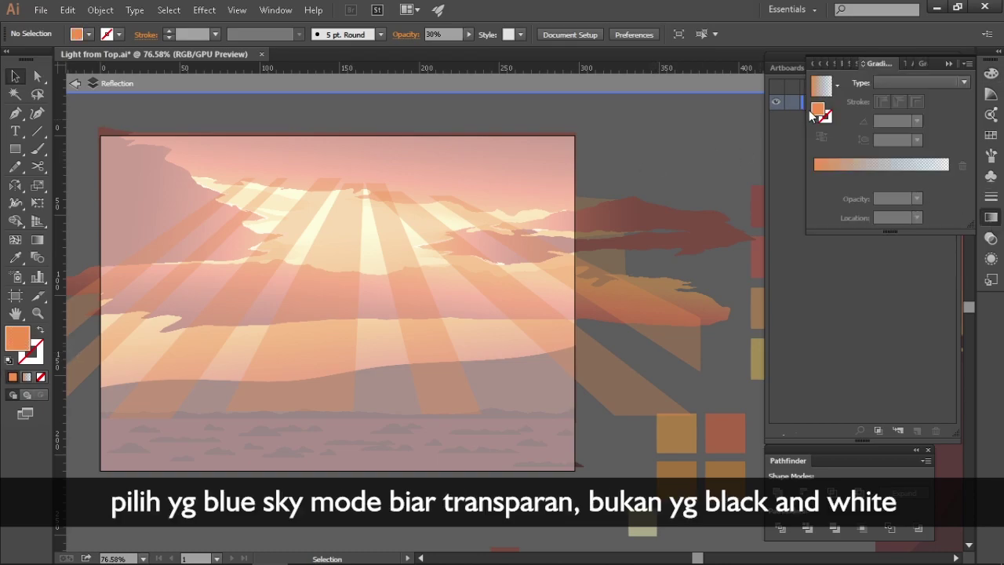
click(951, 176)
drag(634, 164, 756, 145)
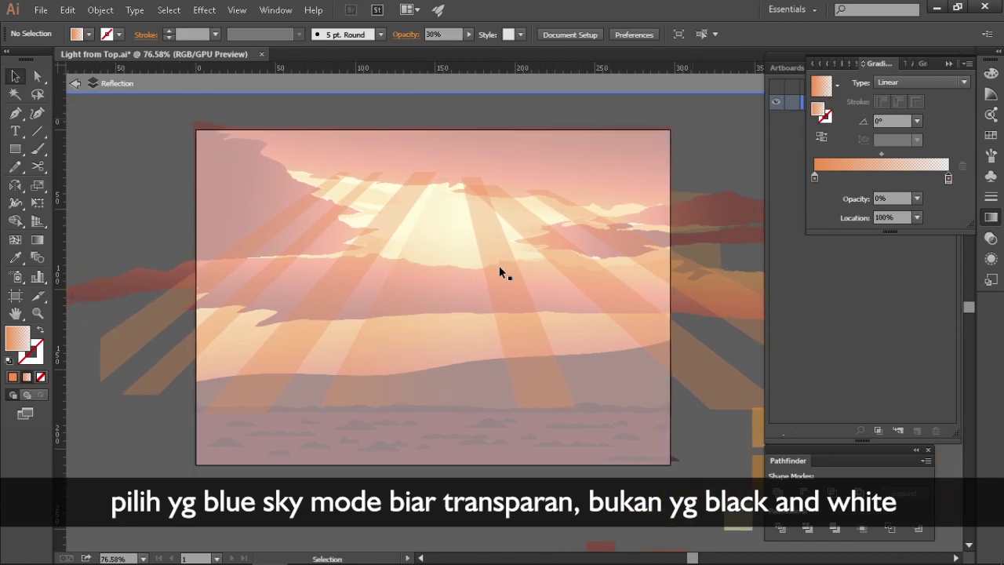
scroll(549, 235, right, 2)
Apply the orange-to-transparent gradient to all the light rays
key(ctrl+a)
click(881, 164)
key(v)
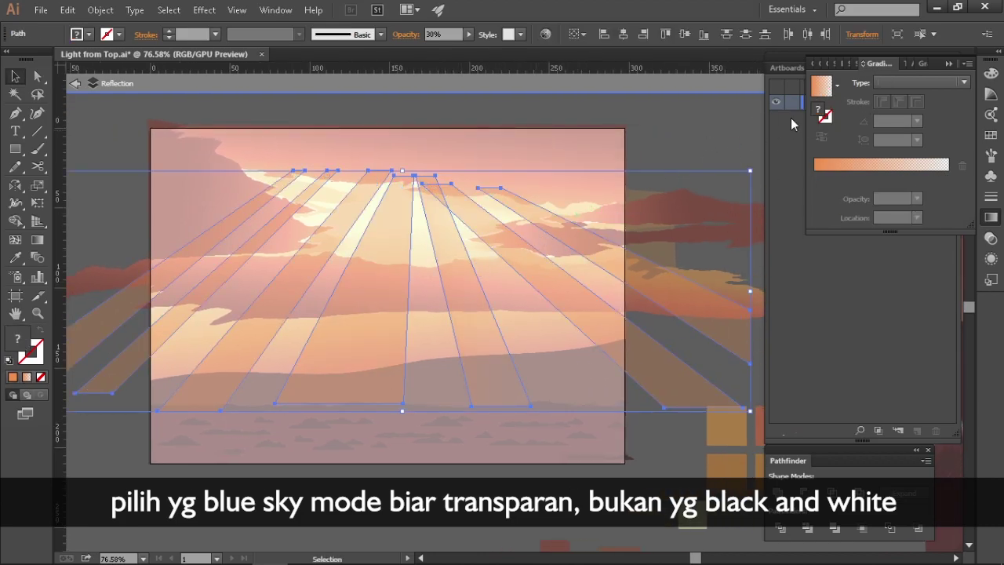
key(ctrl+shift+a)
scroll(580, 186, down, 2)
key(ctrl+a)
Drag a vertical gradient across the rays, then leave isolation mode
key(g)
drag(497, 399, 498, 224)
key(ctrl+plus)
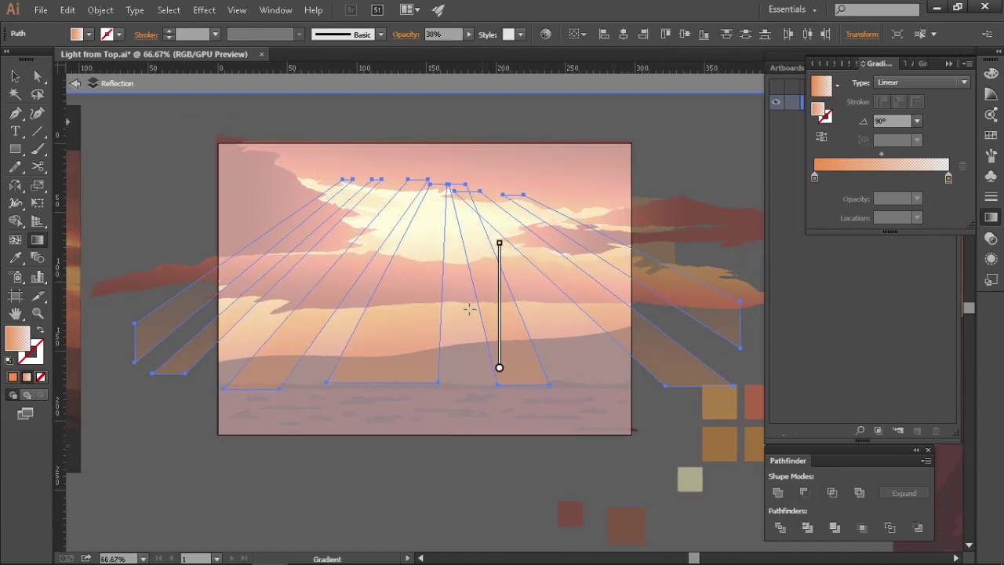
key(v)
key(ctrl+shift+a)
drag(678, 131, 641, 152)
double_click(641, 152)
Re-isolate the rays and redraw their gradient at about 97.9°, fading upward
drag(523, 180, 567, 226)
key(v)
double_click(610, 289)
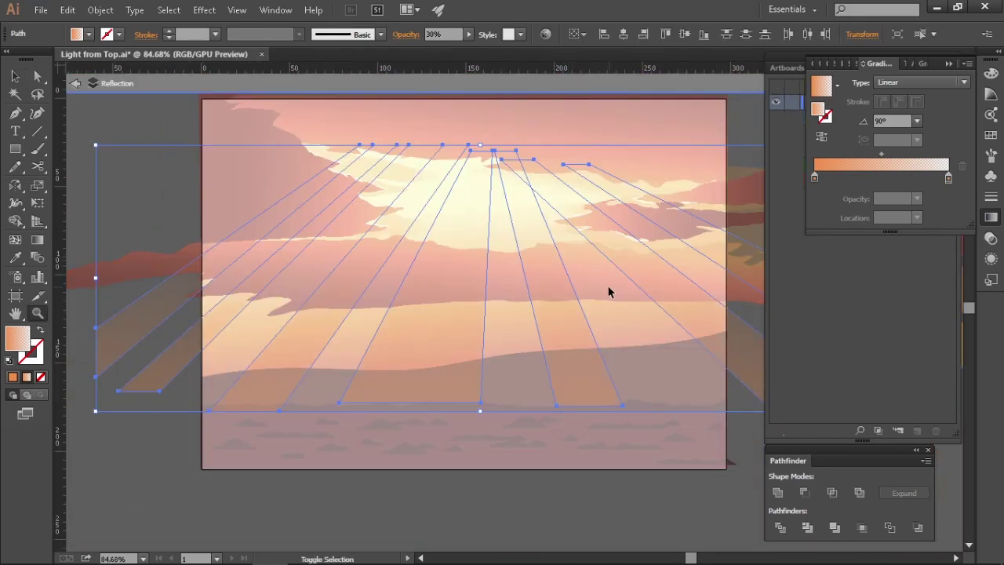
key(g)
drag(432, 422, 432, 244)
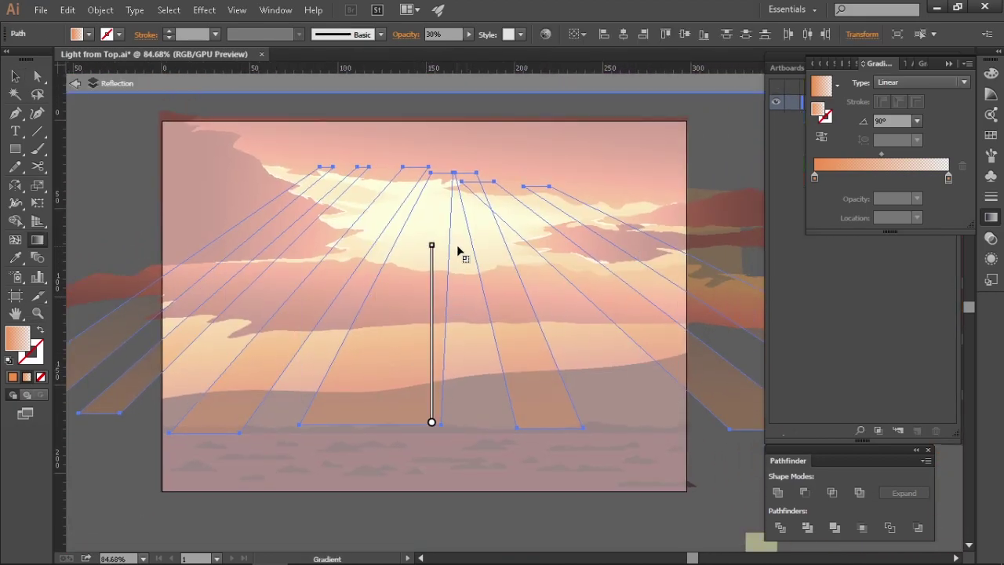
drag(461, 351, 477, 227)
drag(475, 409, 484, 282)
drag(448, 369, 459, 253)
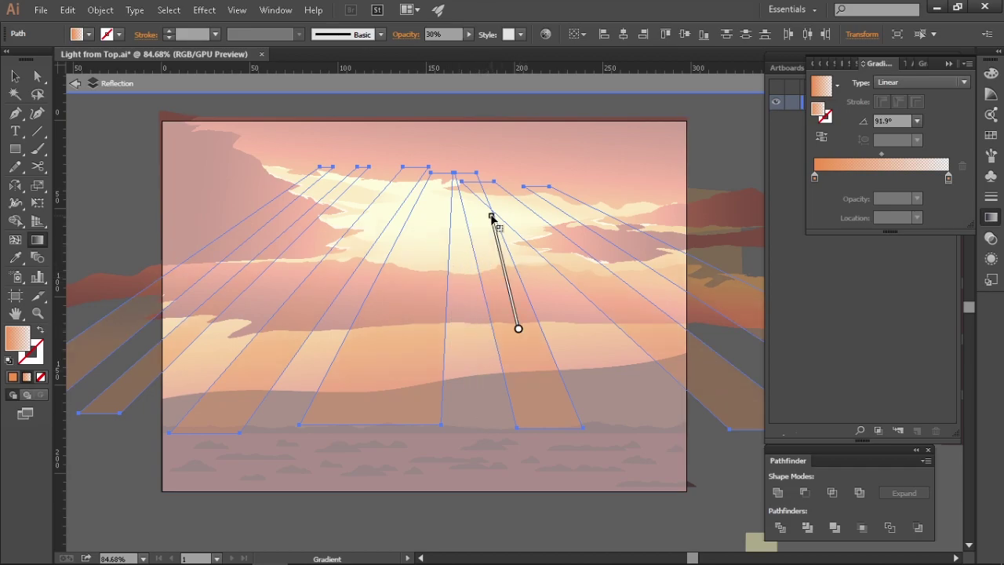
drag(464, 339, 461, 235)
scroll(557, 171, up, 3)
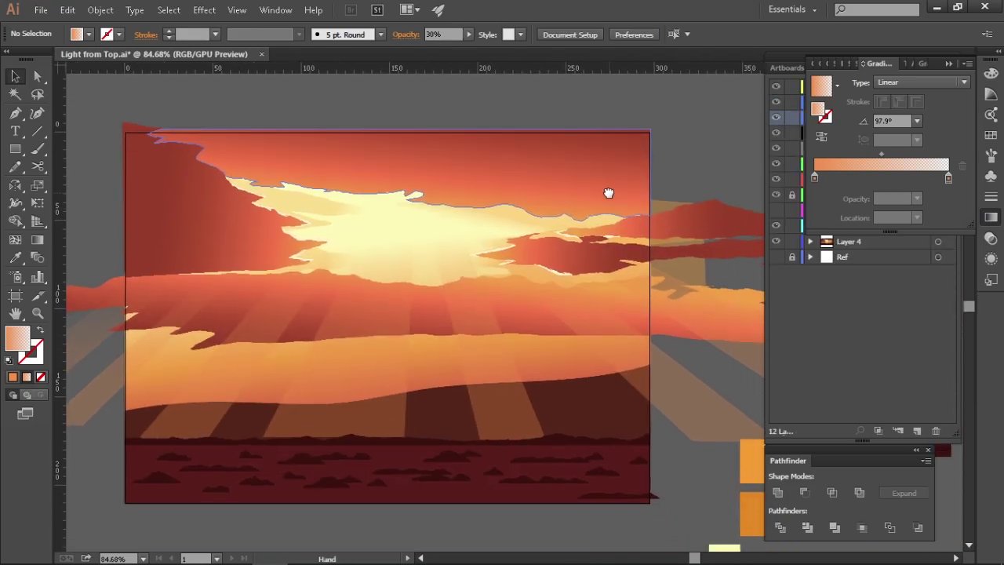
click(566, 376)
drag(566, 377, 489, 366)
key(v)
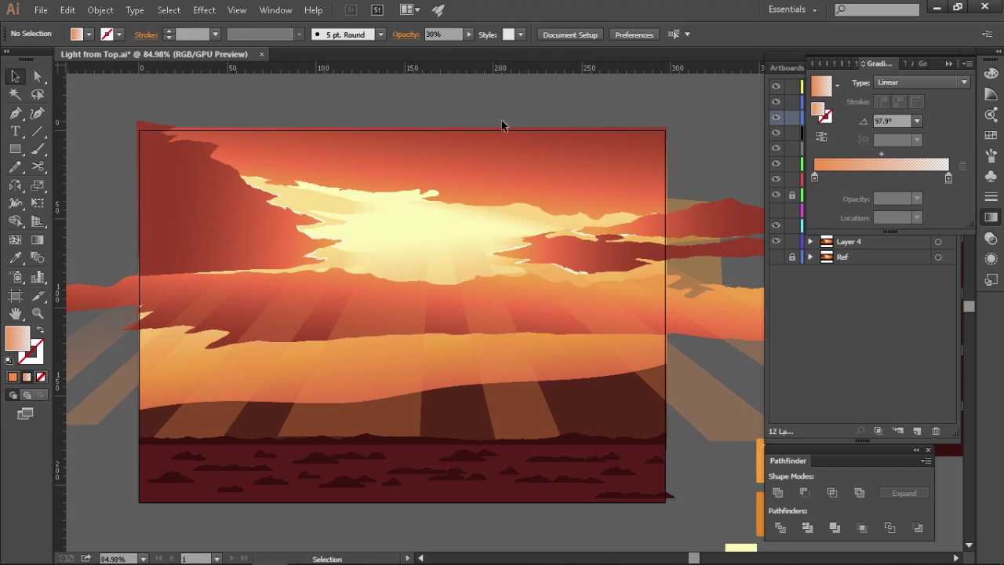
Set the Reflection layer's rays to 40% opacity
click(501, 120)
text(40)
key(Return)
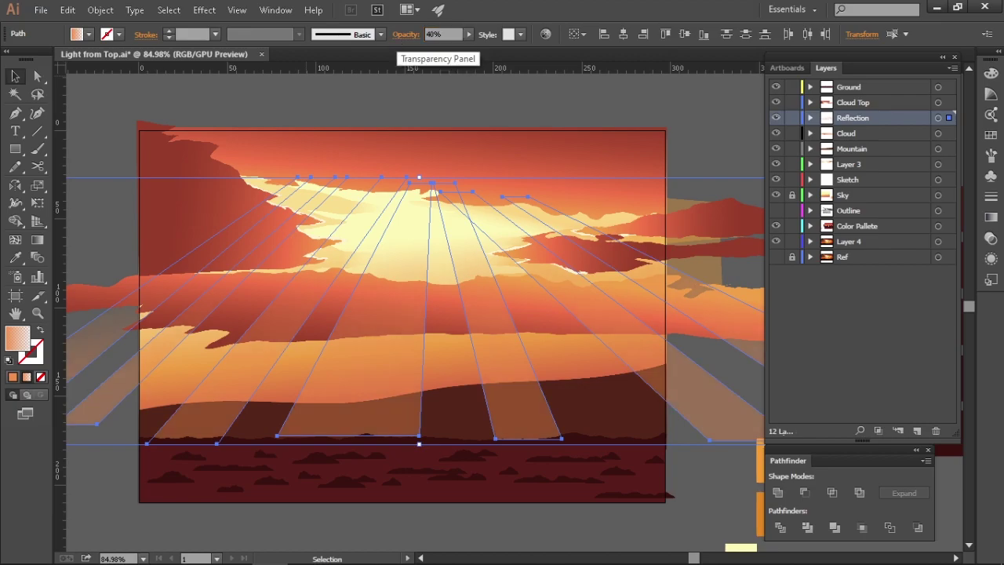
click(480, 126)
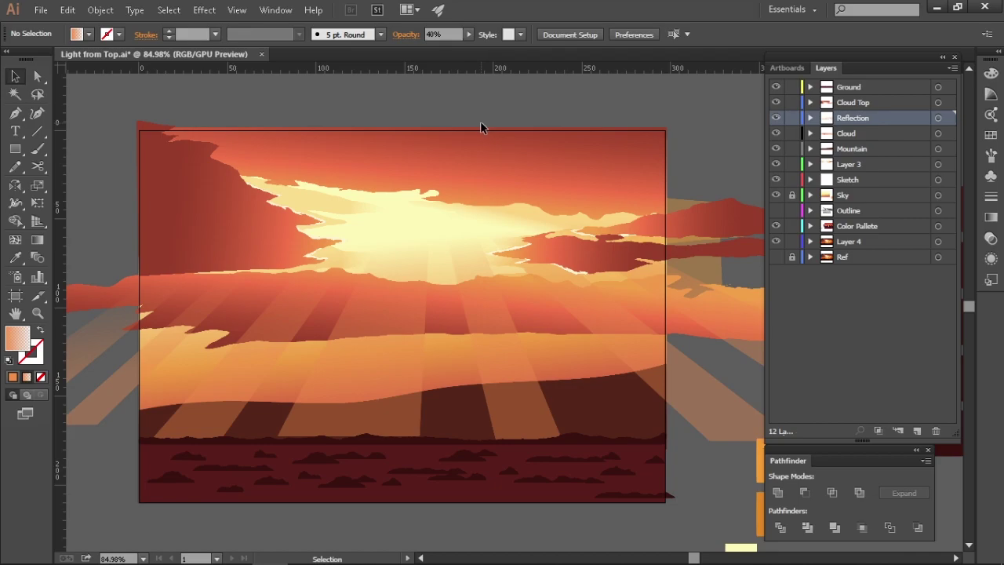
Redraw the rays' gradient shorter so they fade upward from the ground
click(940, 119)
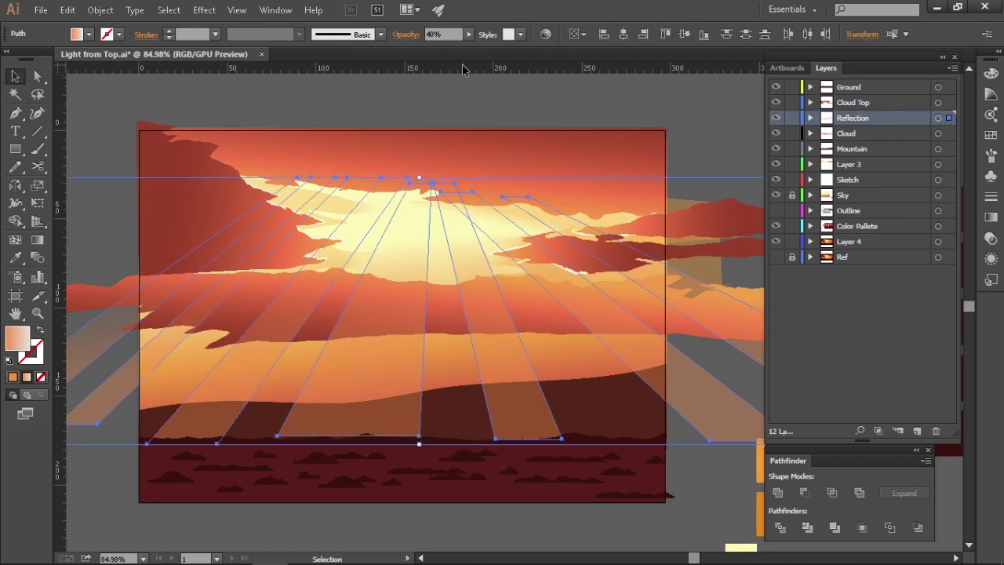
key(g)
drag(430, 440, 430, 296)
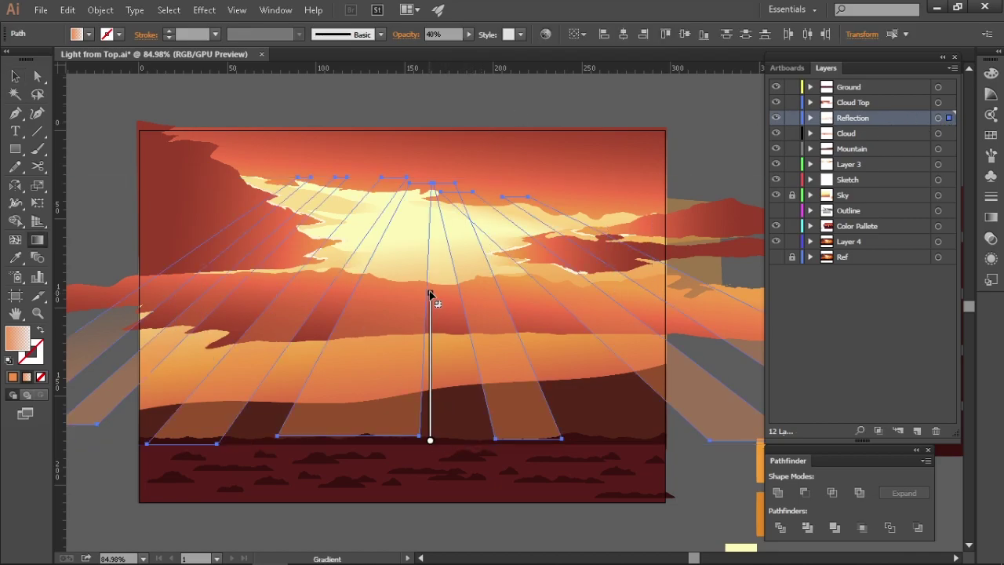
drag(452, 379, 447, 260)
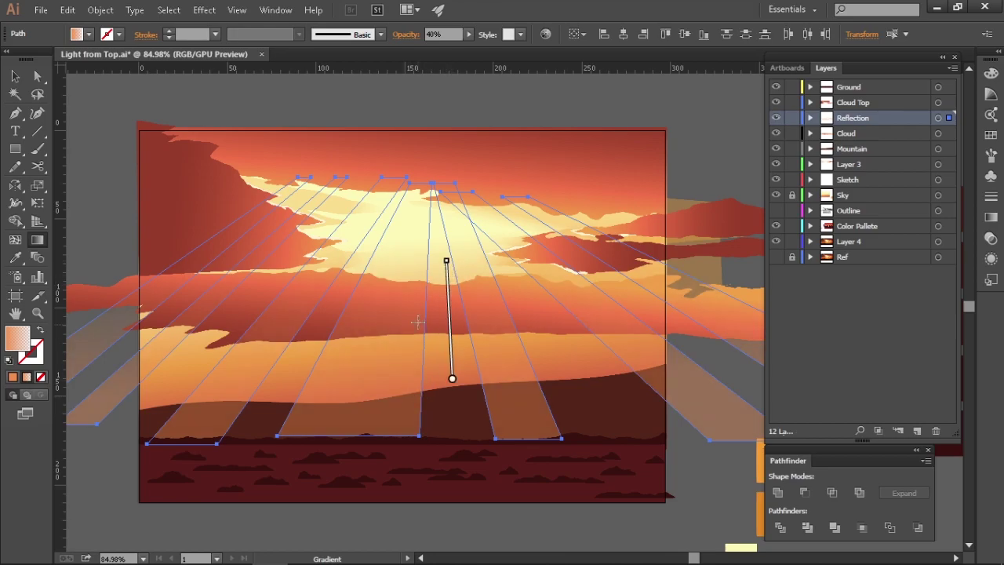
drag(427, 329, 429, 259)
drag(415, 330, 419, 251)
key(v)
click(531, 107)
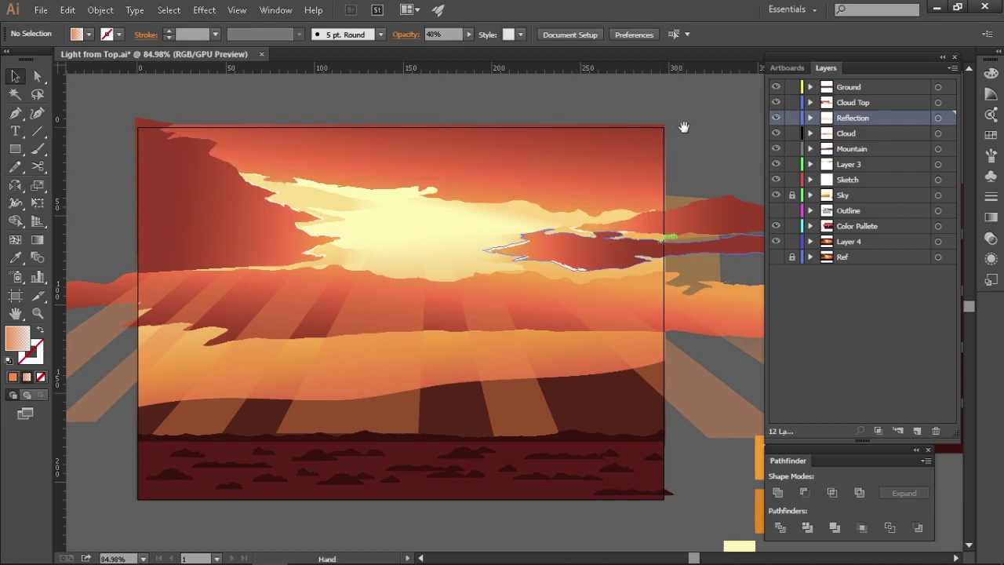
Toggle isolation on the rays and bring the reference film still into view
key(ctrl+z)
key(ctrl+alt+shift+i)
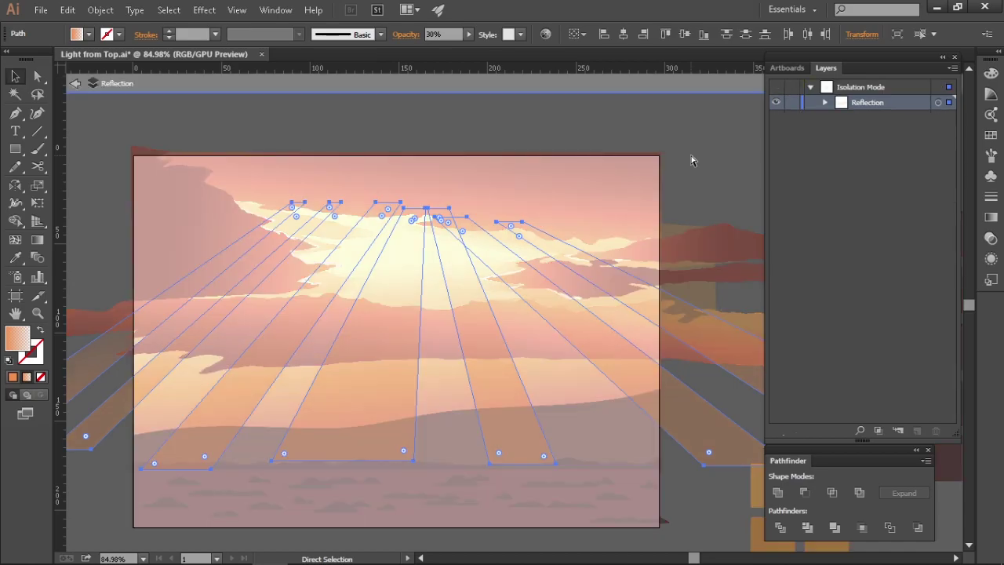
key(Escape)
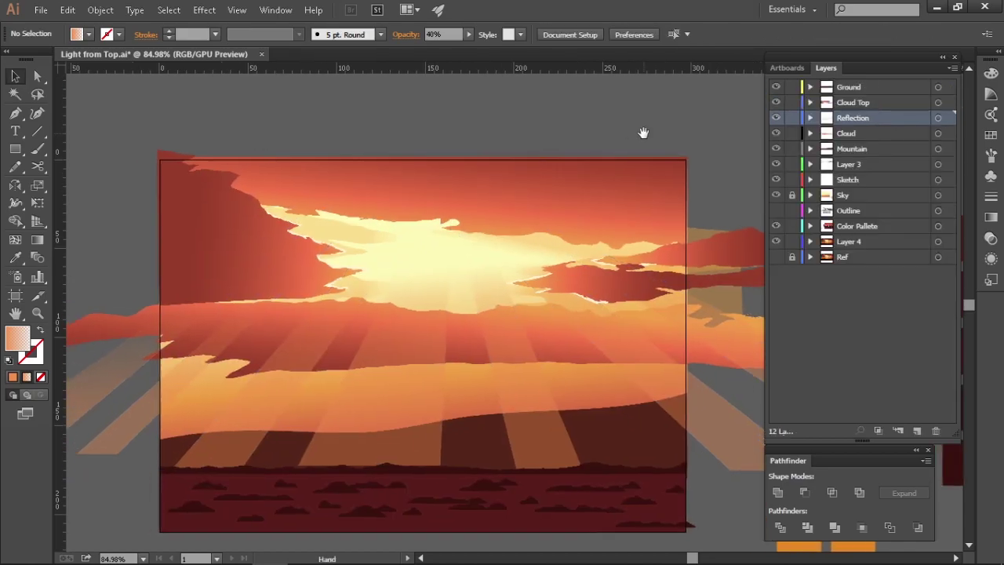
click(437, 159)
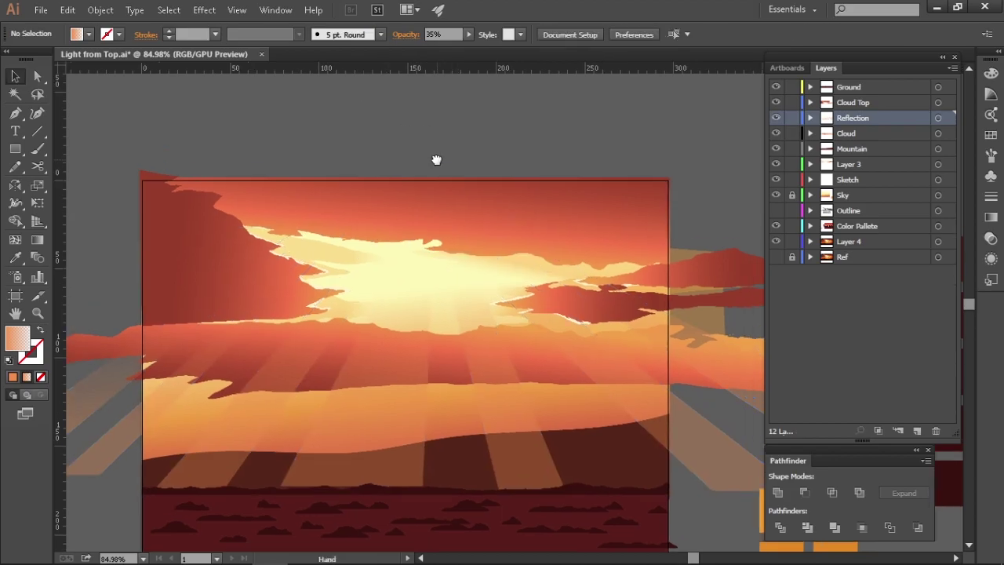
key(z)
scroll(448, 177, down, 4)
scroll(548, 408, down, 1)
drag(548, 408, 606, 430)
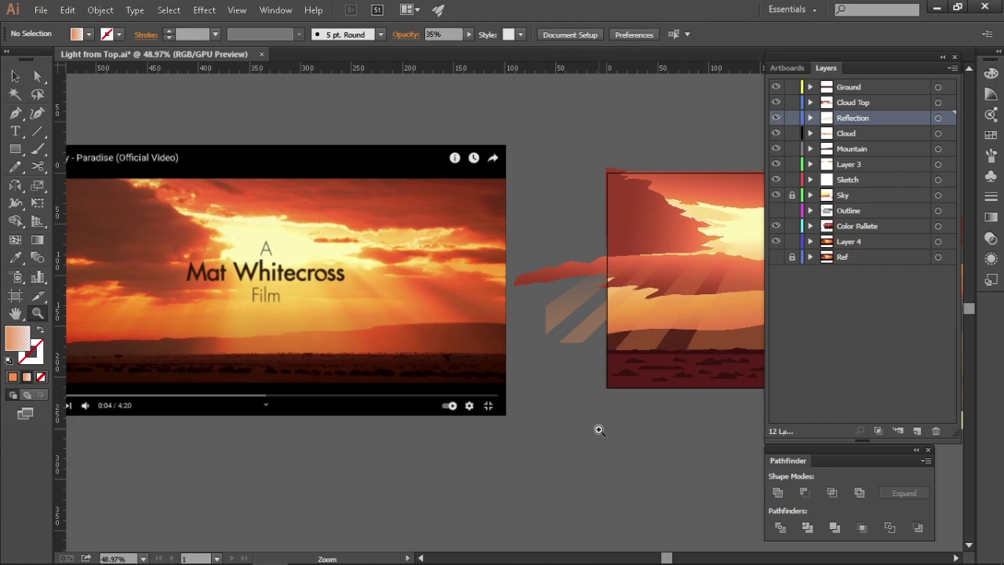
Select the dark mountain band and open its fill Color Picker, showing 542518
drag(599, 430, 403, 253)
scroll(522, 287, up, 2)
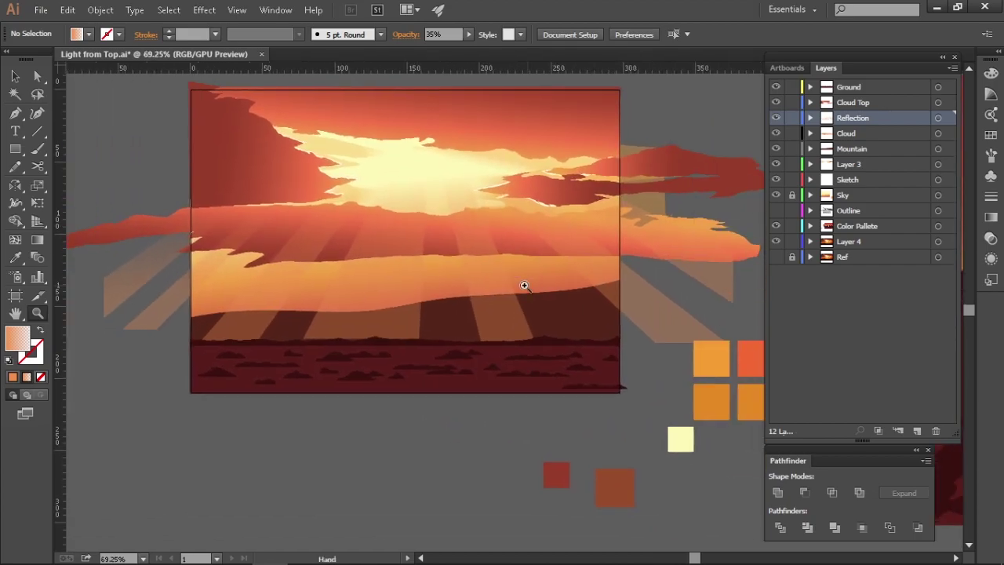
scroll(478, 309, down, 2)
scroll(517, 389, up, 5)
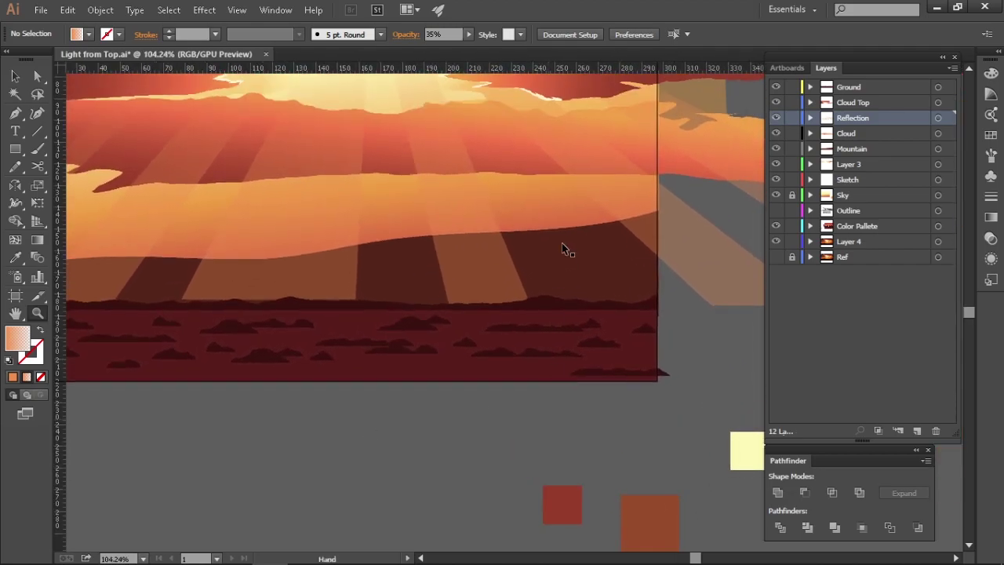
ctrl+click(566, 243)
drag(349, 338, 426, 353)
double_click(18, 338)
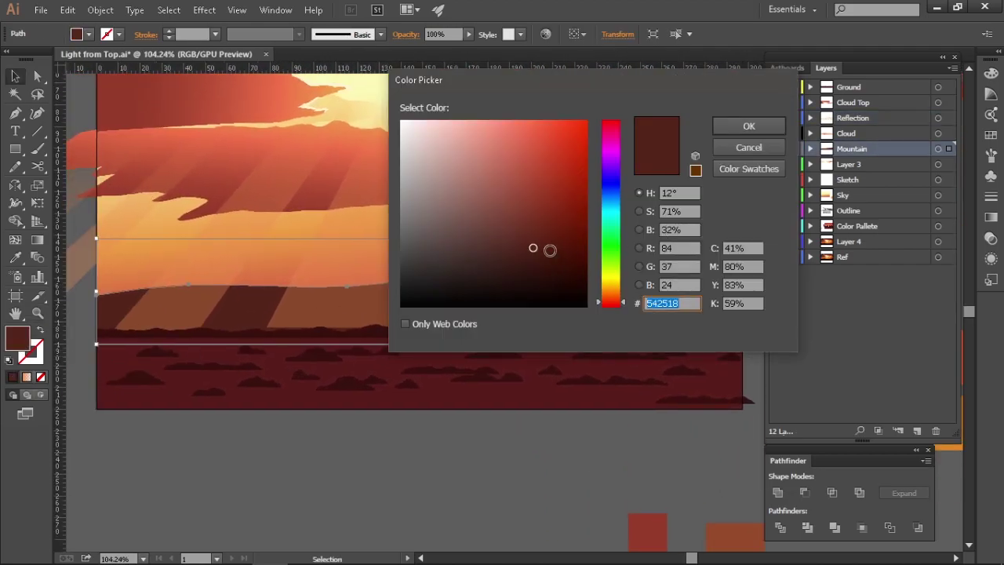
Sample the dark ground colour onto the mountain band
click(729, 126)
key(i)
click(634, 337)
key(v)
double_click(18, 339)
click(749, 147)
Set the mountain band's fill to deep brown 491E14 and deselect it
scroll(589, 408, up, 1)
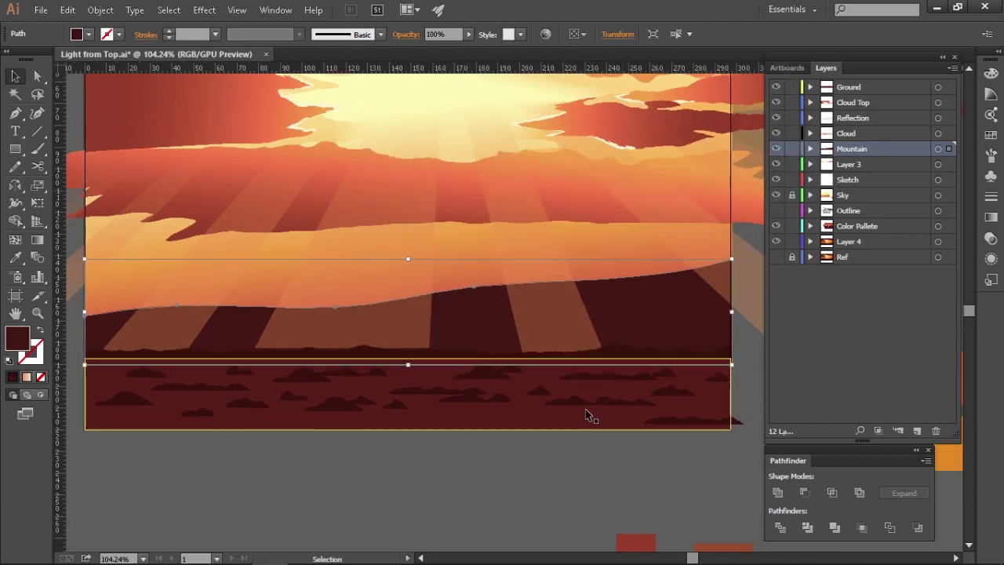
scroll(470, 509, up, 1)
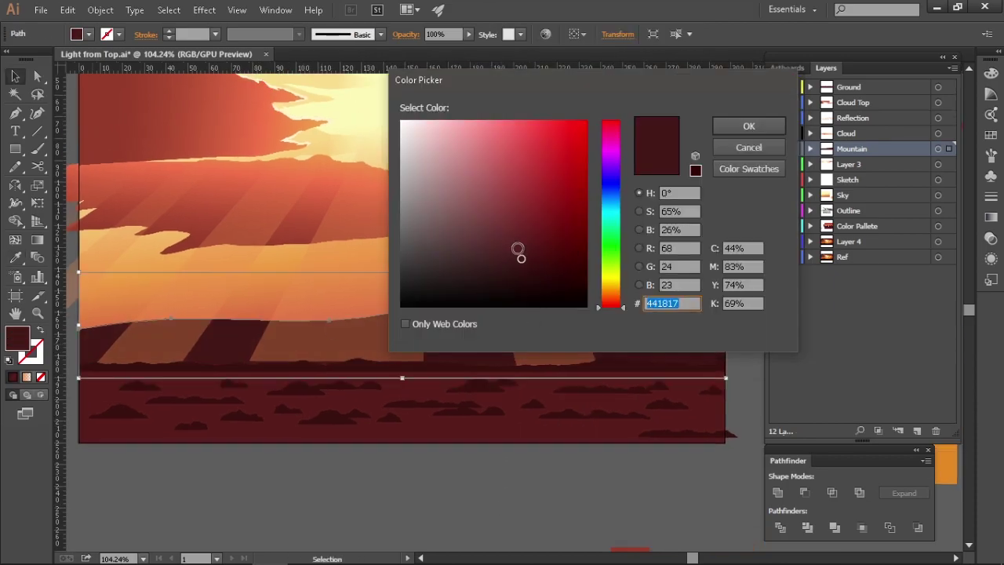
key(ctrl+shift+a)
key(z)
alt+click(493, 463)
key(ctrl+z)
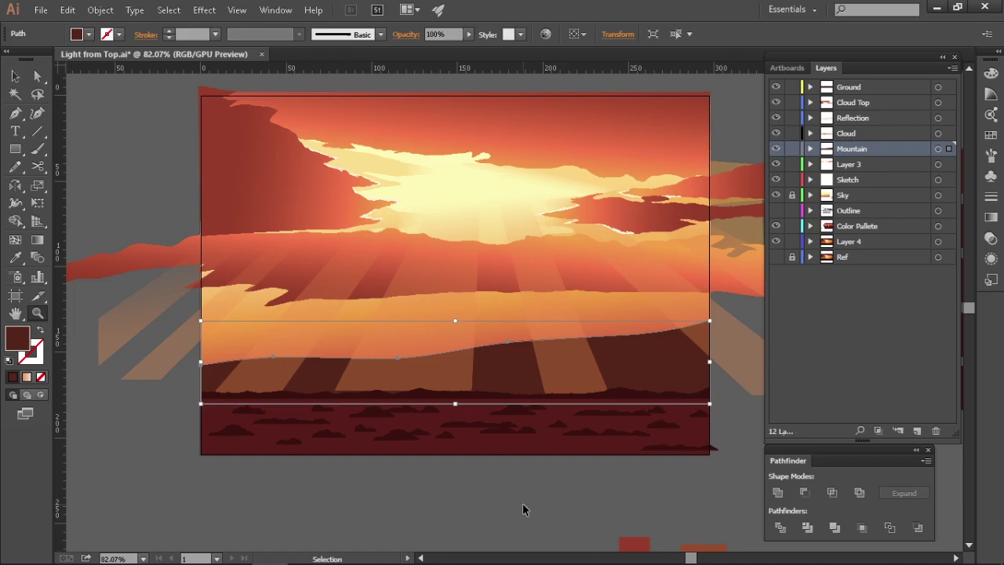
double_click(27, 340)
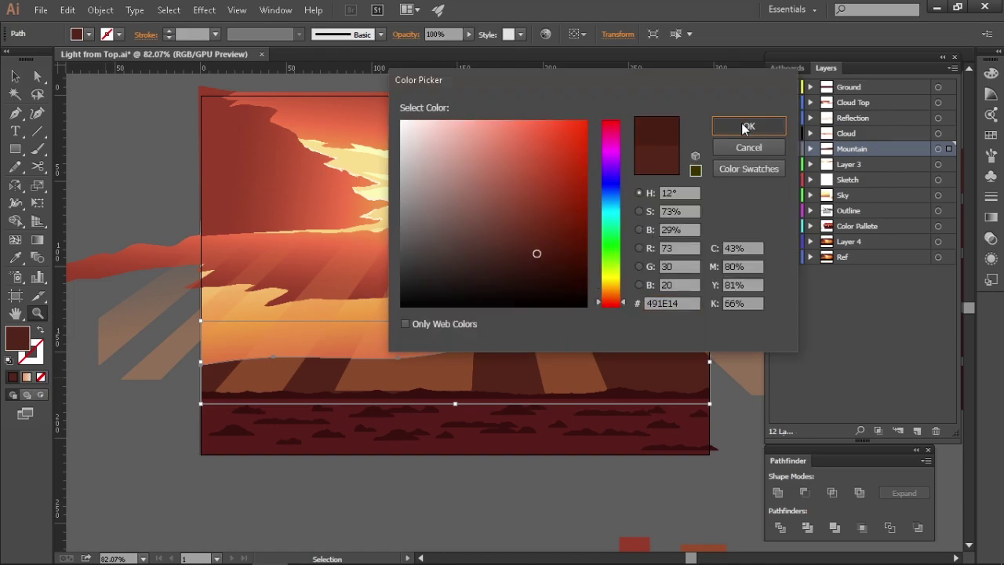
click(749, 126)
key(ctrl+shift+a)
Compare the artwork with the reference still, then duplicate one light ray
key(z)
alt+click(390, 429)
drag(390, 429, 626, 456)
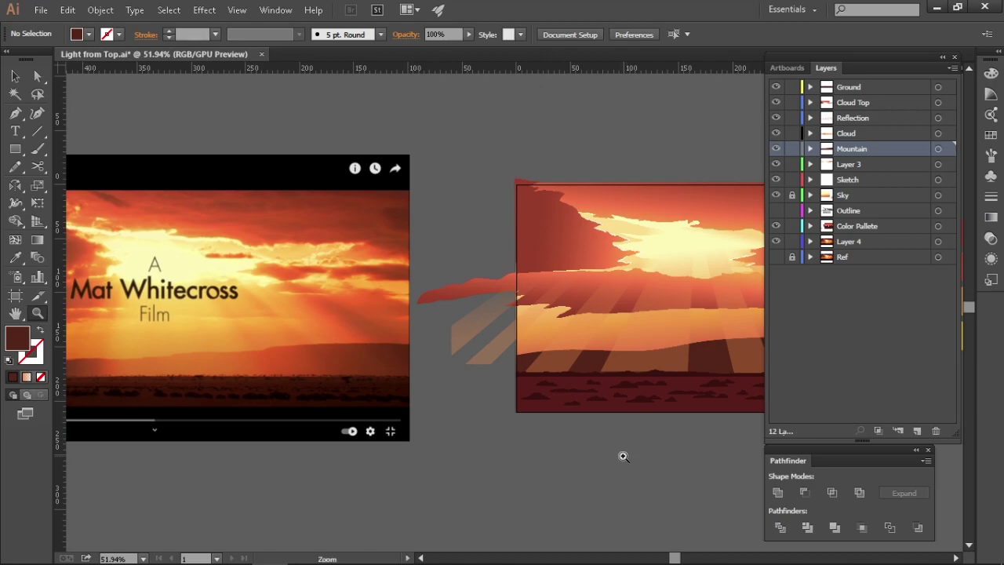
drag(597, 479, 278, 369)
key(v)
click(222, 342)
drag(222, 343, 585, 394)
scroll(392, 408, down, 1)
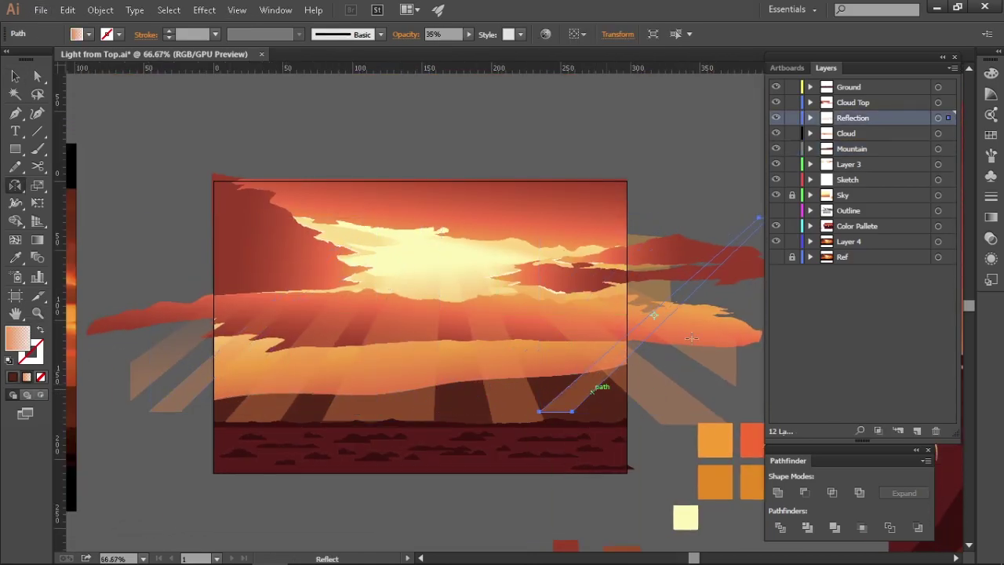
Slide the copied ray left and add a new layer, Layer 13, above Layer 3
drag(684, 361, 580, 415)
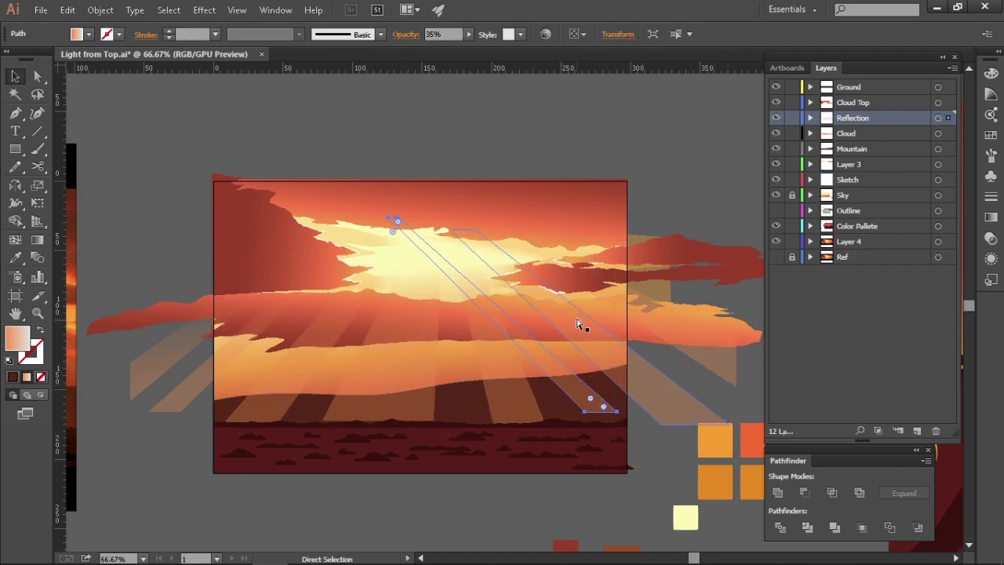
click(841, 133)
click(848, 87)
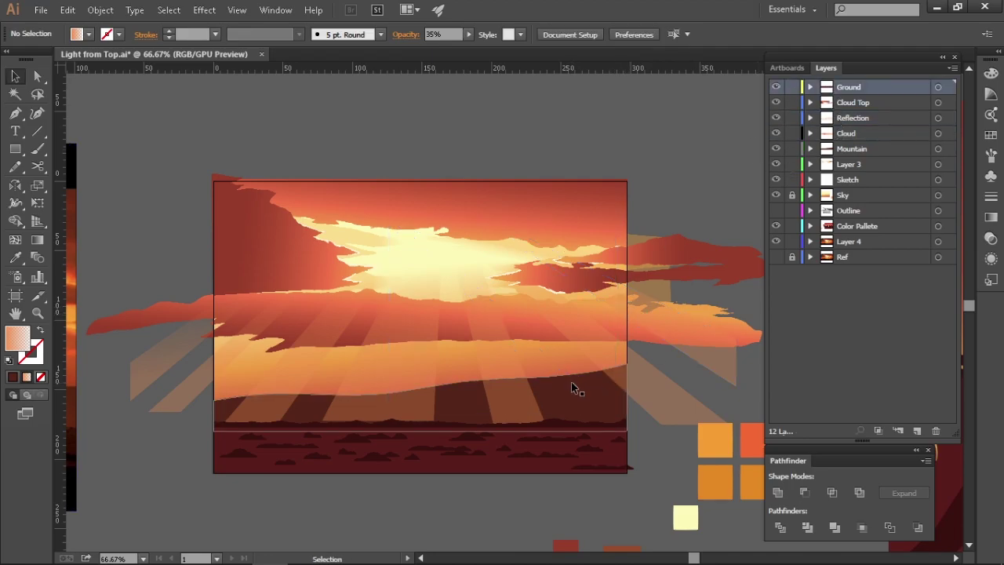
click(576, 388)
click(846, 167)
click(916, 432)
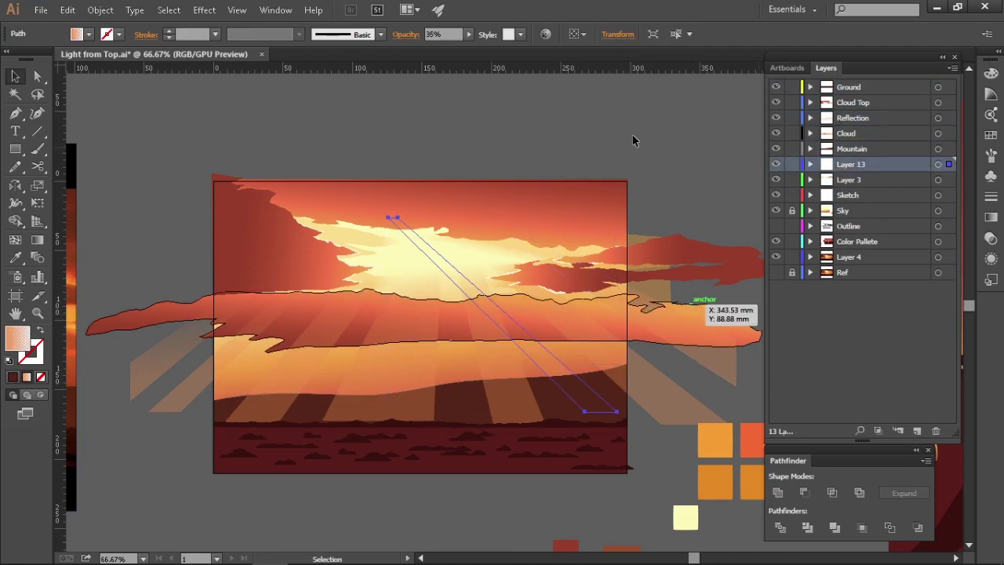
scroll(527, 370, up, 5)
drag(598, 388, 551, 381)
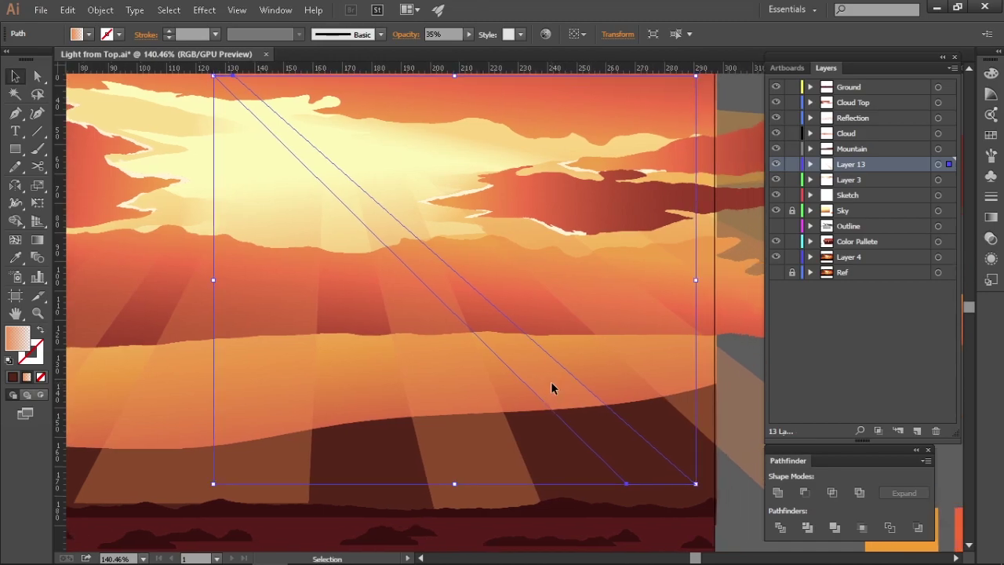
scroll(542, 366, down, 2)
Narrow the ray to about 63% width and shift its bottom anchors right
click(37, 184)
drag(331, 178, 395, 179)
key(a)
drag(601, 497, 673, 494)
drag(563, 413, 594, 413)
Run a gradient along the new thin ray's length, from sun to ground
click(567, 123)
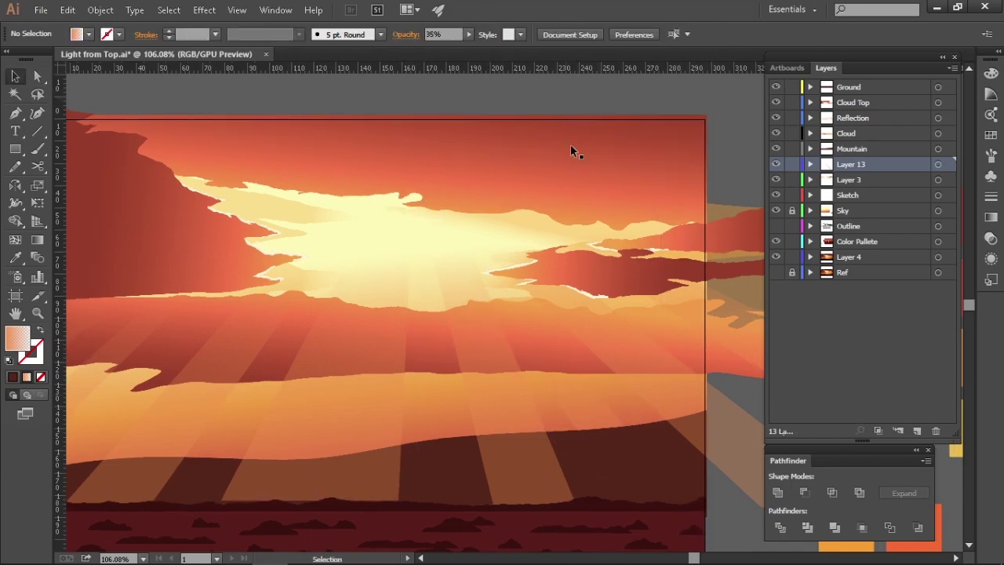
key(z)
drag(601, 448, 586, 359)
key(v)
click(572, 356)
key(g)
mouse_move(496, 242)
mouse_down()
mouse_move(572, 329)
mouse_move(571, 369)
mouse_move(545, 355)
mouse_up()
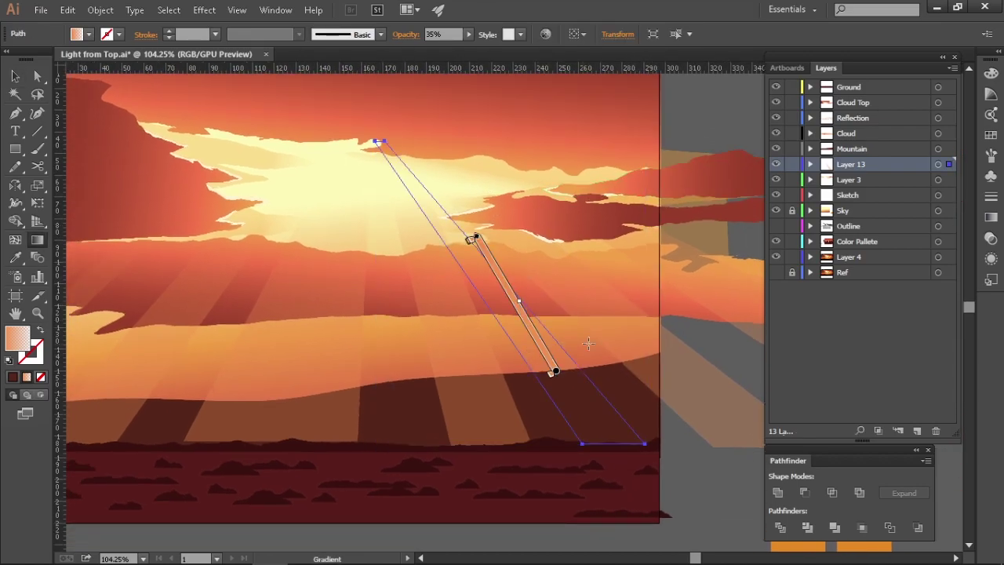
Try redrawing the light ray's gradient along its length, then undo it
click(991, 219)
mouse_move(487, 261)
mouse_down()
mouse_move(539, 343)
mouse_move(530, 337)
mouse_up()
key(ctrl+z)
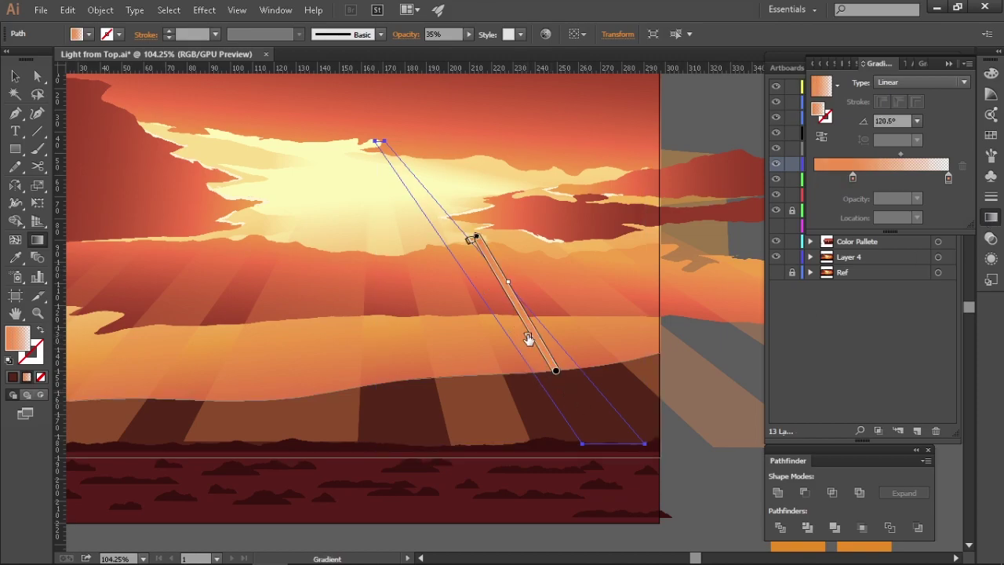
key(v)
click(694, 106)
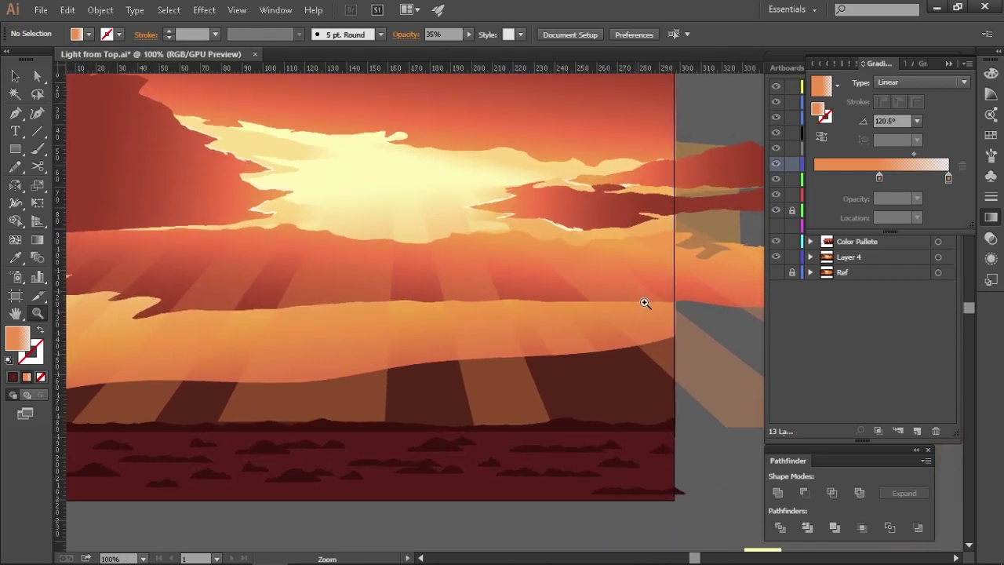
scroll(646, 299, up, 1)
Set the new light ray's opacity to 50%
click(572, 327)
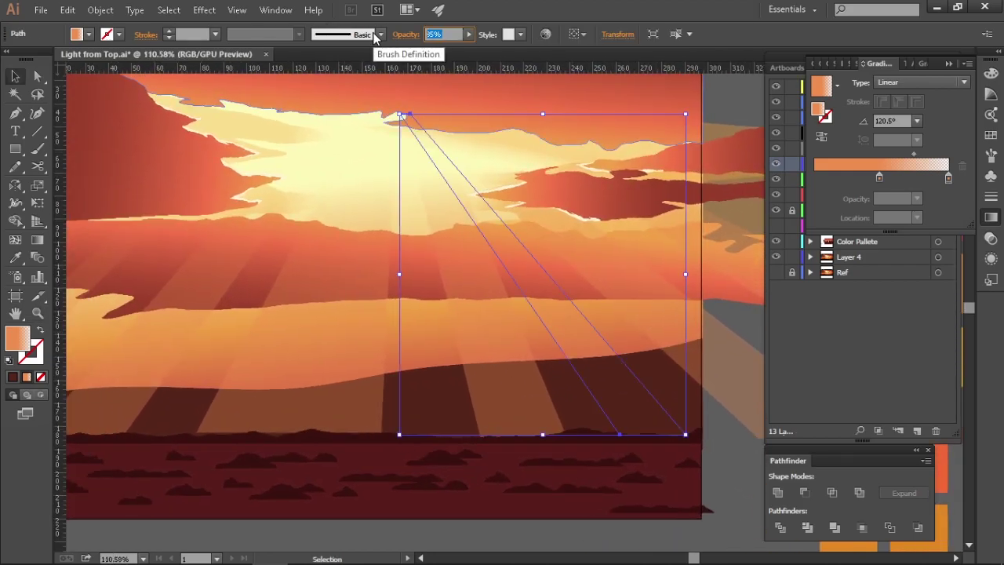
click(467, 35)
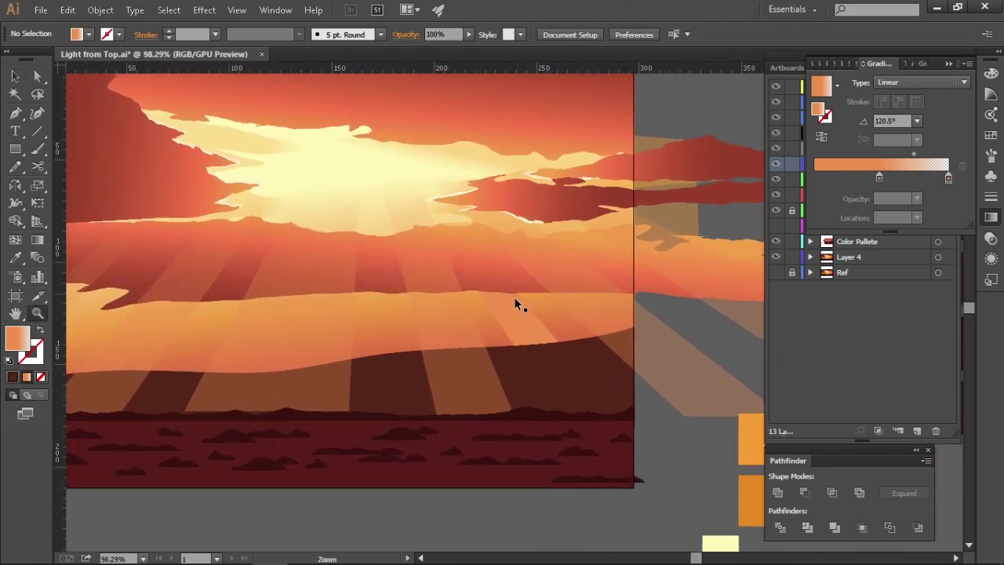
click(516, 302)
key(ctrl+shift+a)
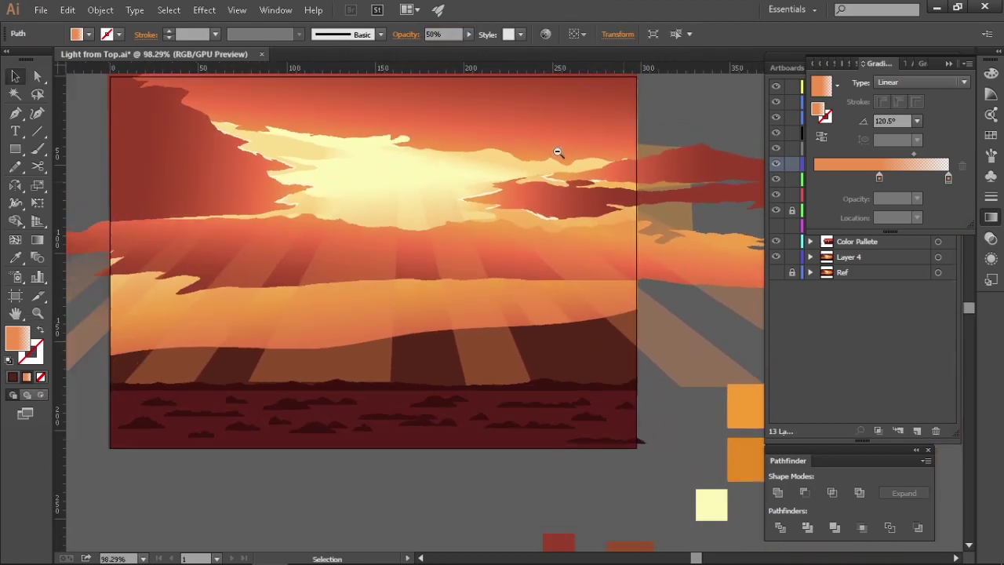
scroll(558, 152, down, 5)
drag(432, 298, 298, 280)
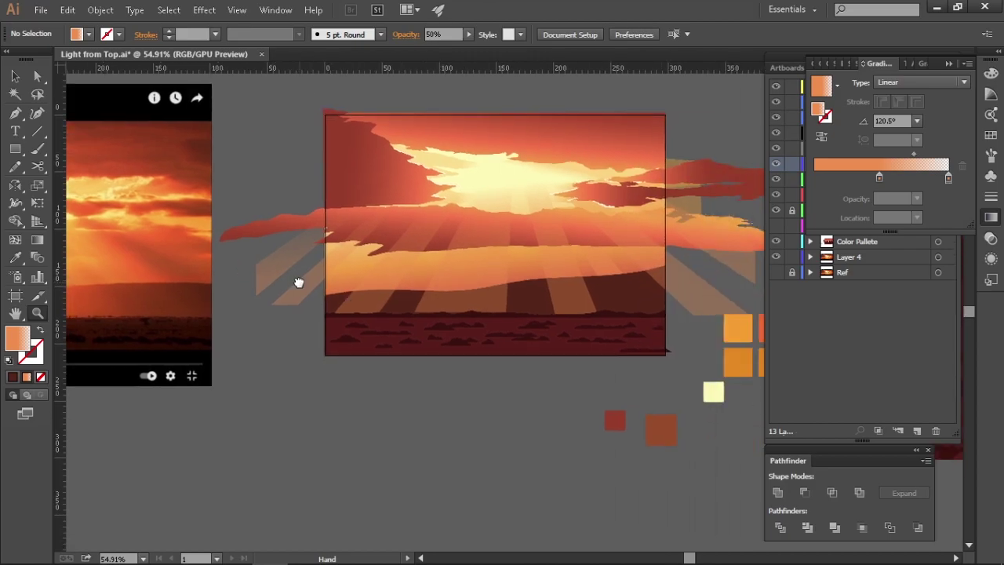
scroll(498, 260, right, 2)
scroll(505, 316, up, 3)
Reselect the new ray to inspect its gradient, then view the whole artboard
ctrl+click(504, 316)
drag(540, 262, 542, 280)
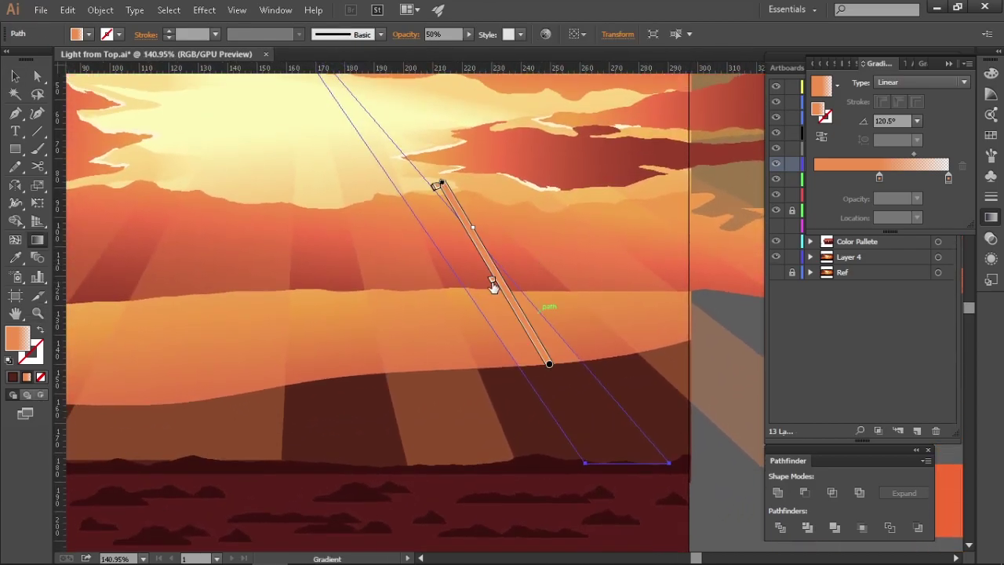
scroll(523, 236, down, 4)
key(ctrl+shift+a)
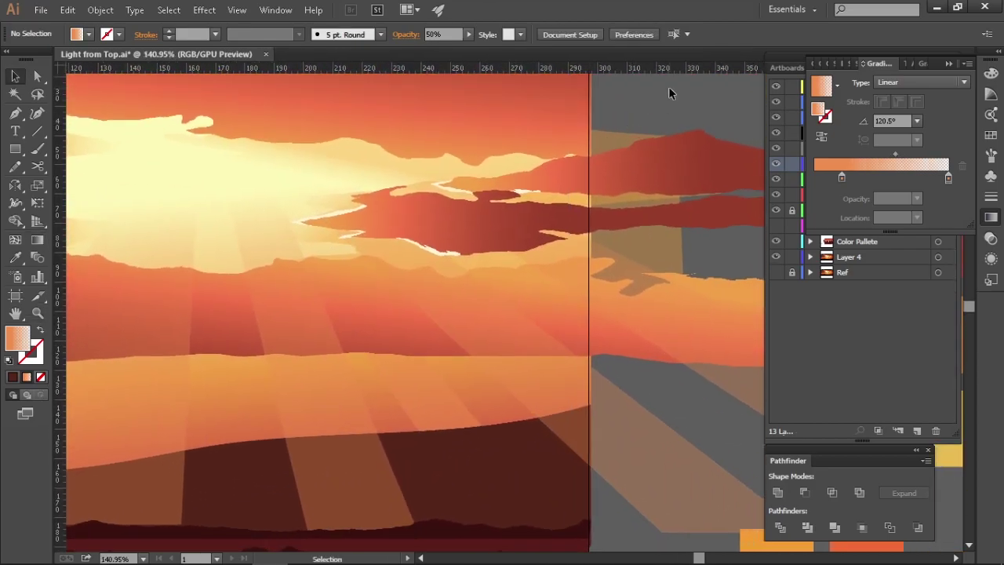
scroll(576, 377, up, 5)
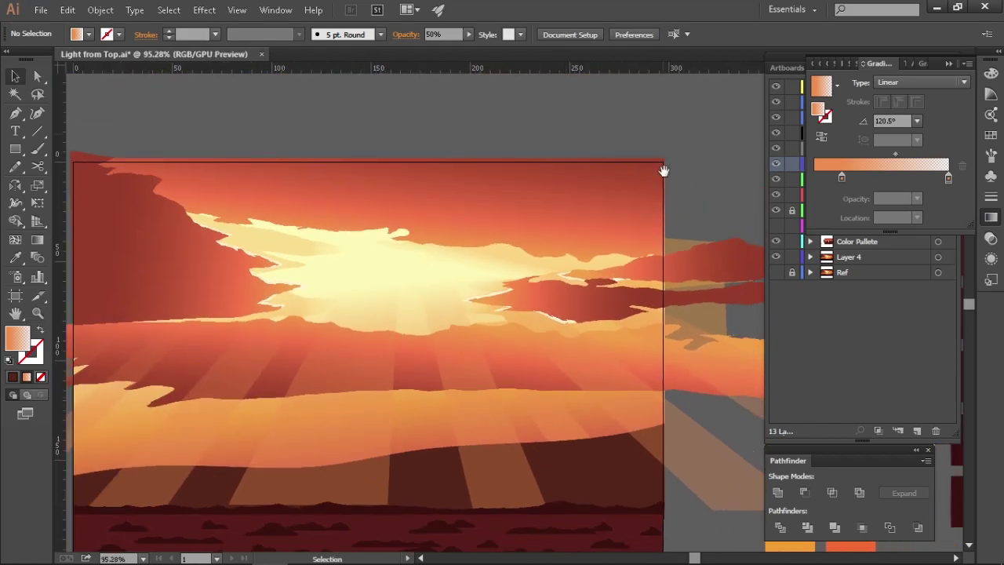
scroll(576, 384, down, 2)
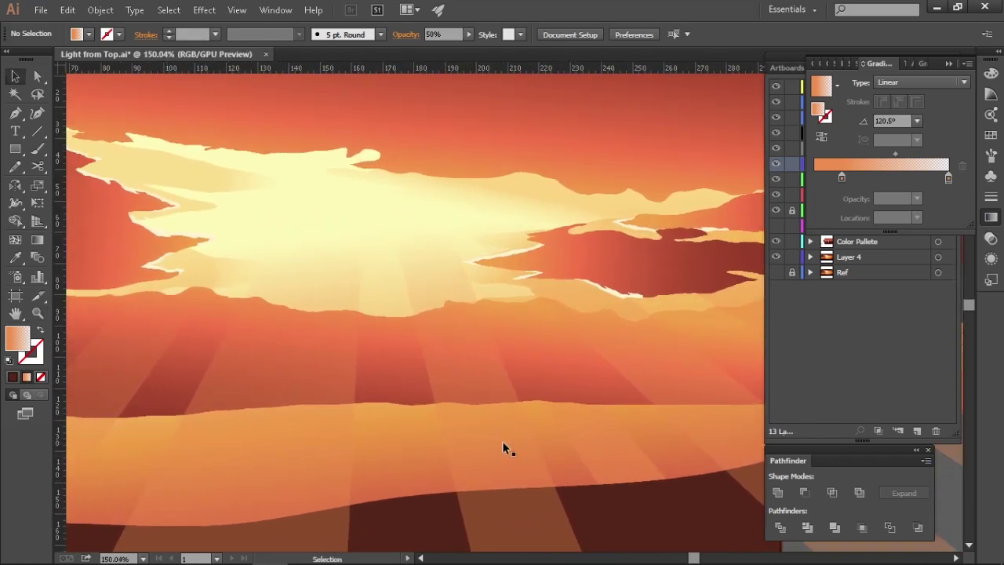
Inspect the light rays' gradient controls and zoom out to see more sky
click(503, 441)
key(g)
mouse_move(471, 265)
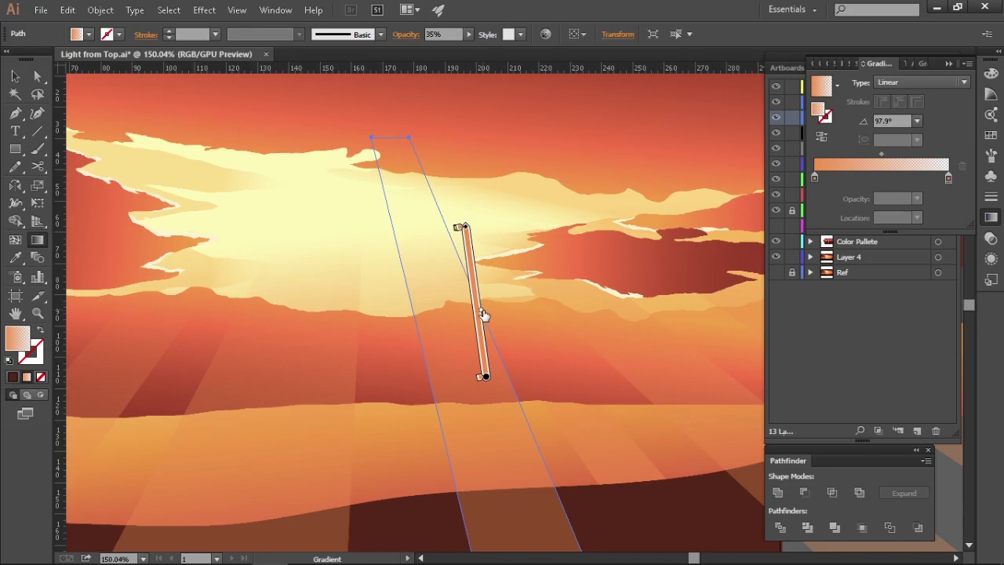
drag(293, 330, 311, 353)
ctrl+click(401, 290)
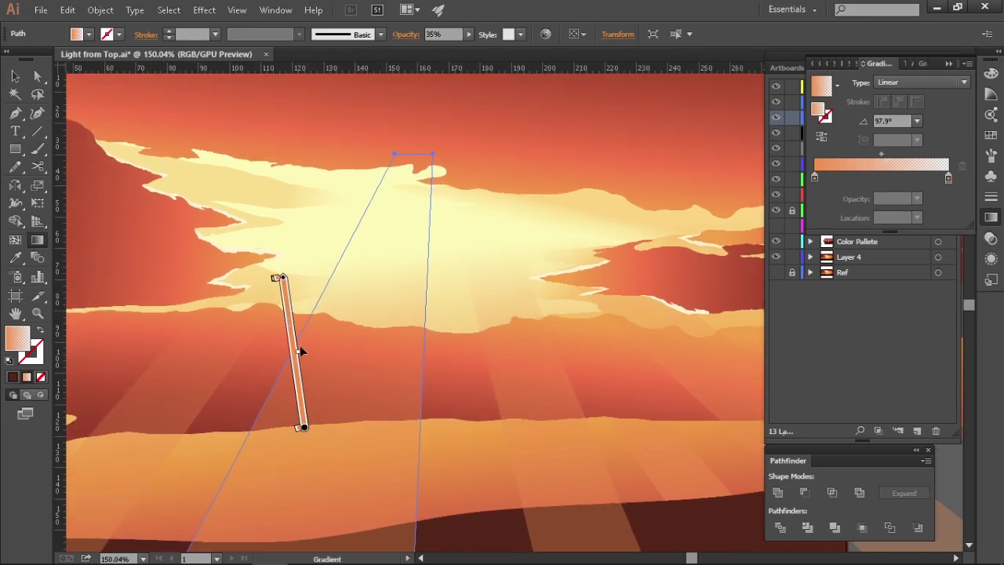
key(ctrl+shift+a)
key(z)
drag(544, 370, 299, 442)
key(v)
Mirror a ray, nudge it left, and pull its top corner toward the sun
key(o)
key(v)
key(shift+Left)
key(shift+Left)
key(shift+Left)
key(shift+Left)
key(shift+Left)
key(shift+Left)
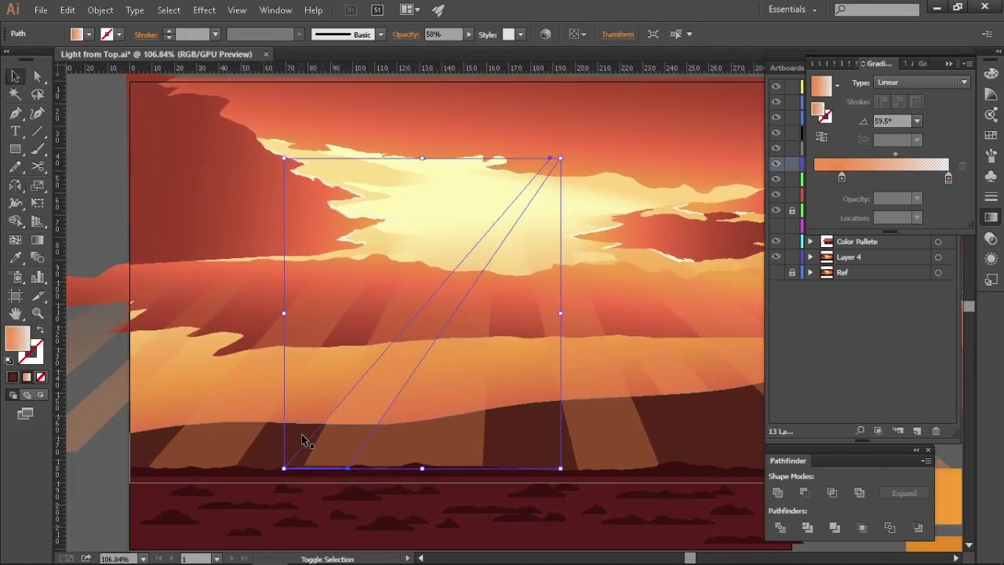
key(shift+Left)
key(shift+Left)
drag(452, 255, 410, 334)
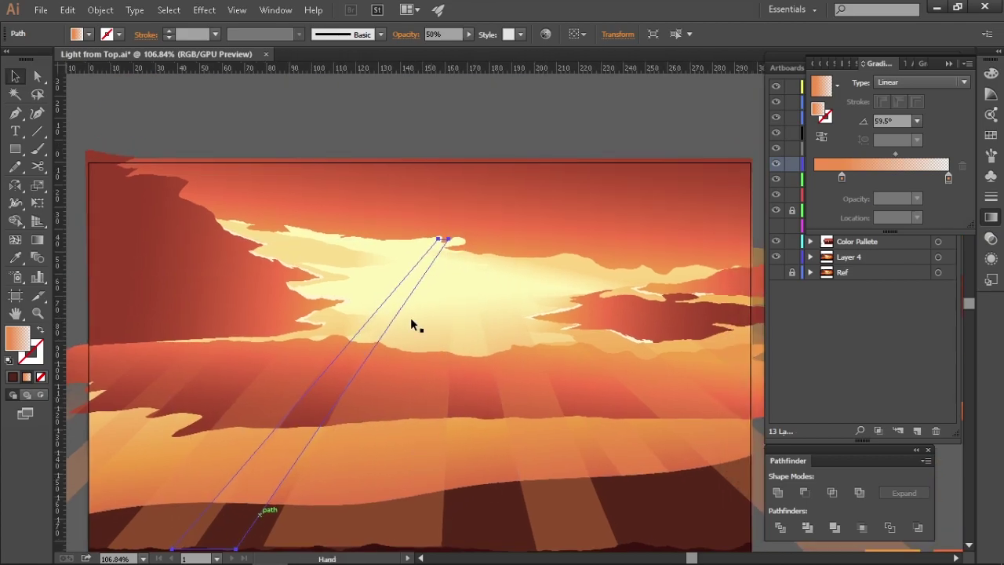
drag(447, 238, 417, 232)
Shift the mirrored ray slightly further left
key(z)
click(464, 431)
key(v)
click(347, 415)
drag(348, 415, 332, 410)
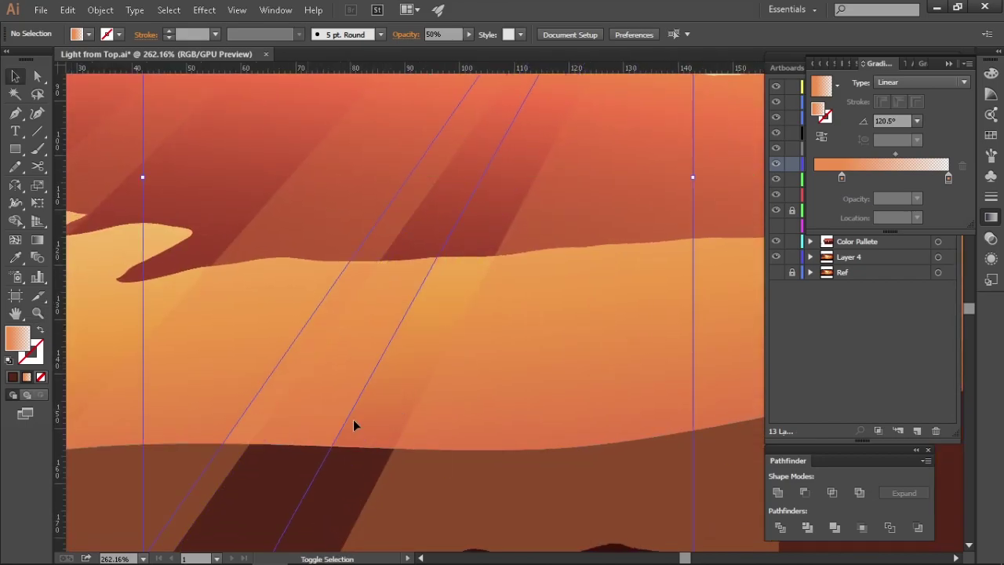
scroll(466, 179, up, 5)
drag(466, 180, 445, 276)
scroll(445, 276, down, 3)
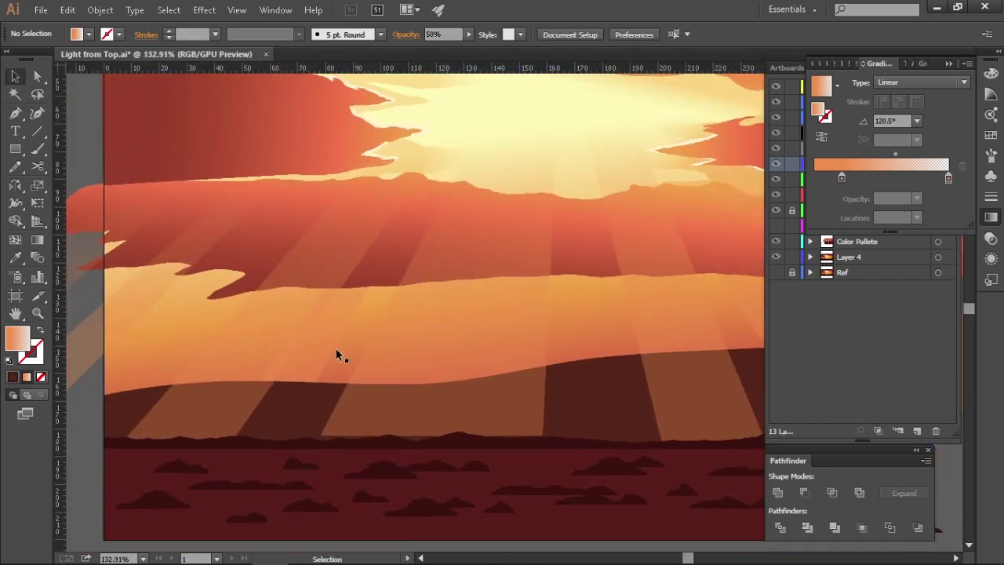
Lower the mirrored ray to 40% opacity, fit the artboard, then undo the ray changes
click(336, 358)
click(434, 33)
mouse_move(352, 130)
mouse_down()
mouse_move(369, 236)
mouse_move(331, 178)
mouse_up()
key(g)
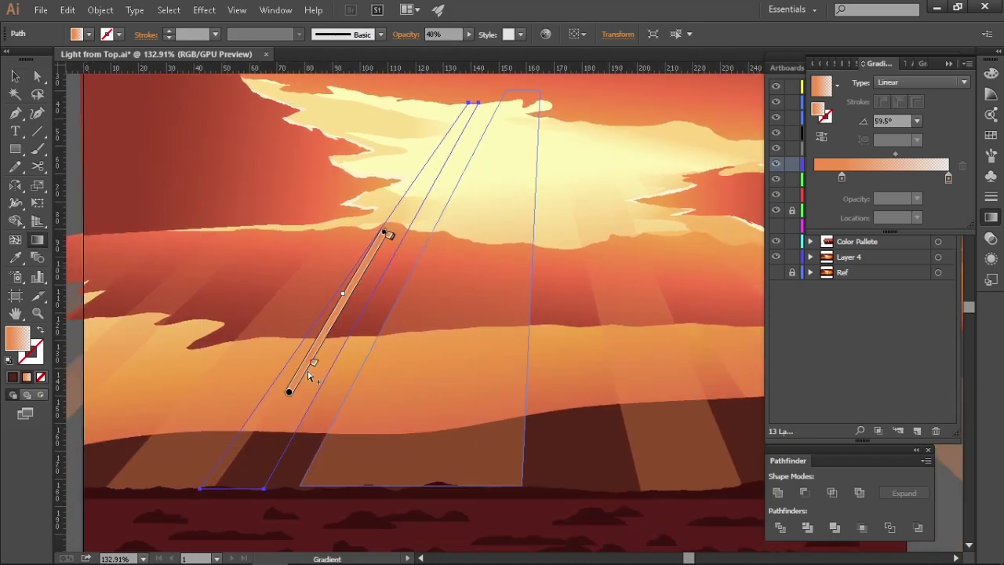
key(ctrl+0)
key(v)
click(188, 227)
key(ctrl+z)
key(ctrl+z)
key(ctrl+z)
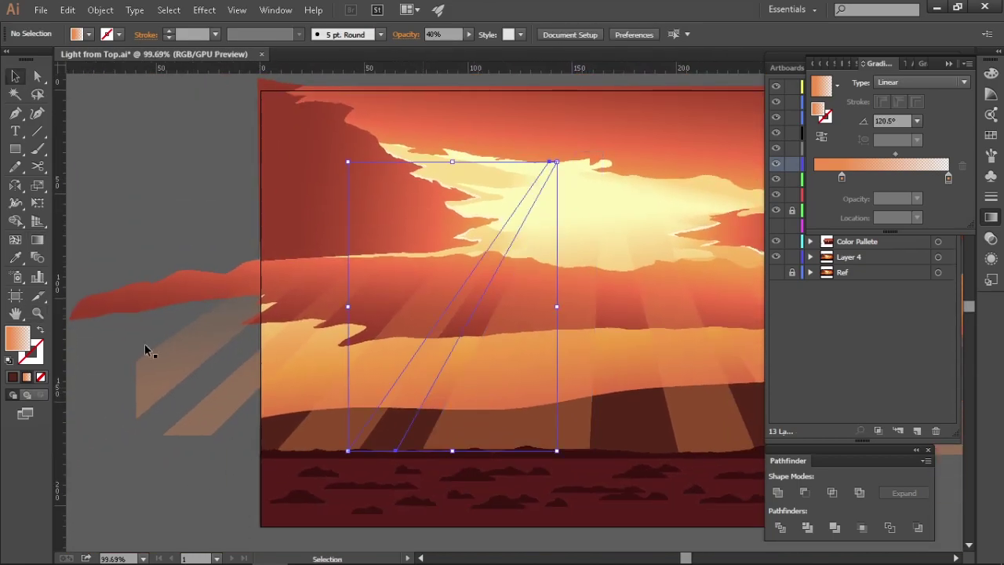
Move the left light ray to the left, then back to the right
scroll(446, 339, down, 2)
drag(492, 388, 479, 416)
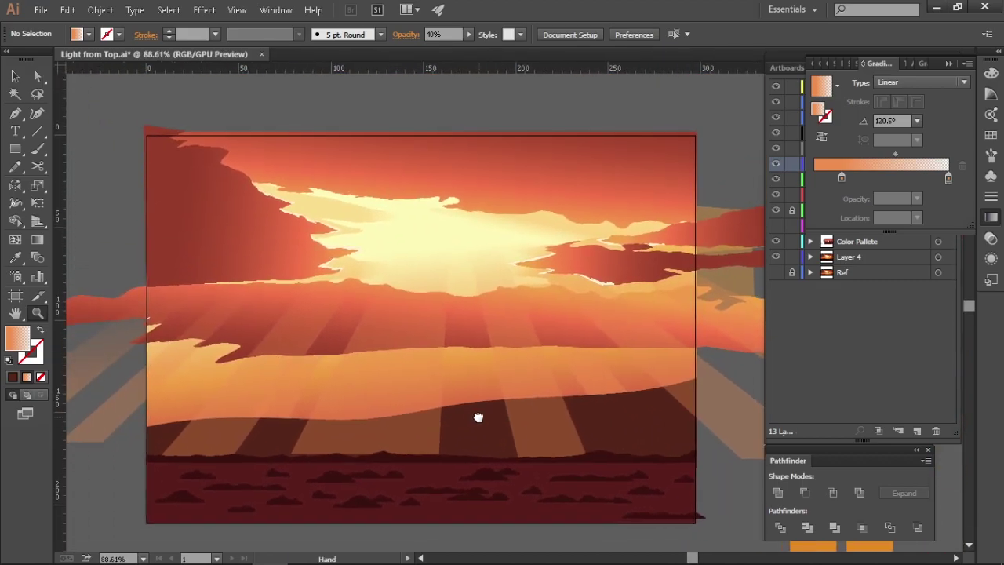
key(v)
click(288, 410)
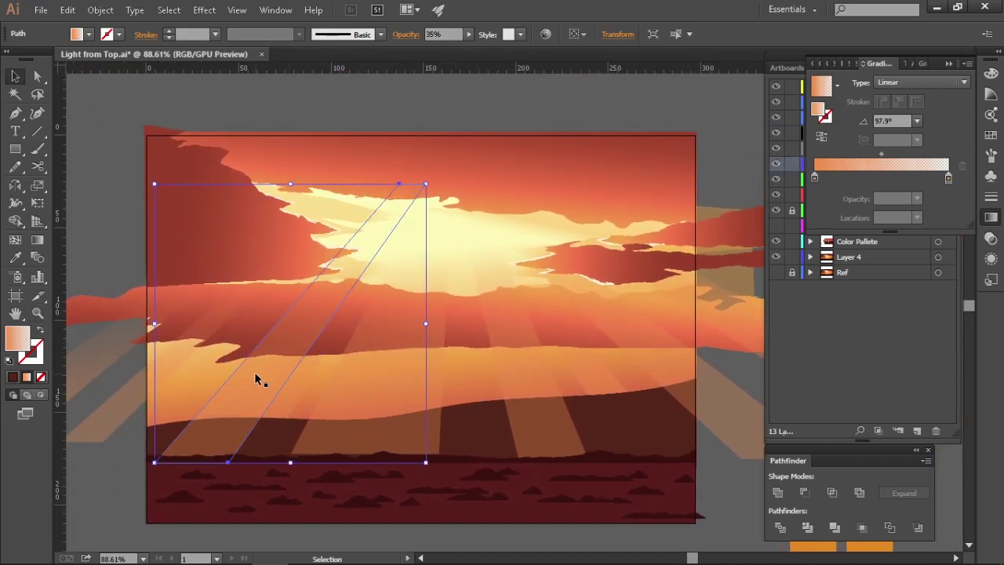
drag(221, 379, 213, 380)
scroll(258, 325, left, 2)
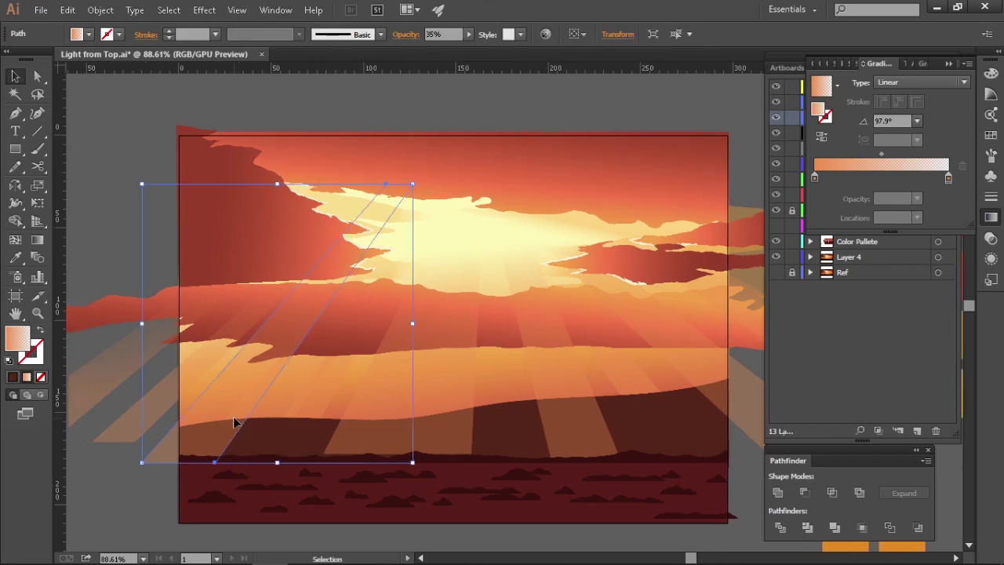
drag(234, 424, 280, 423)
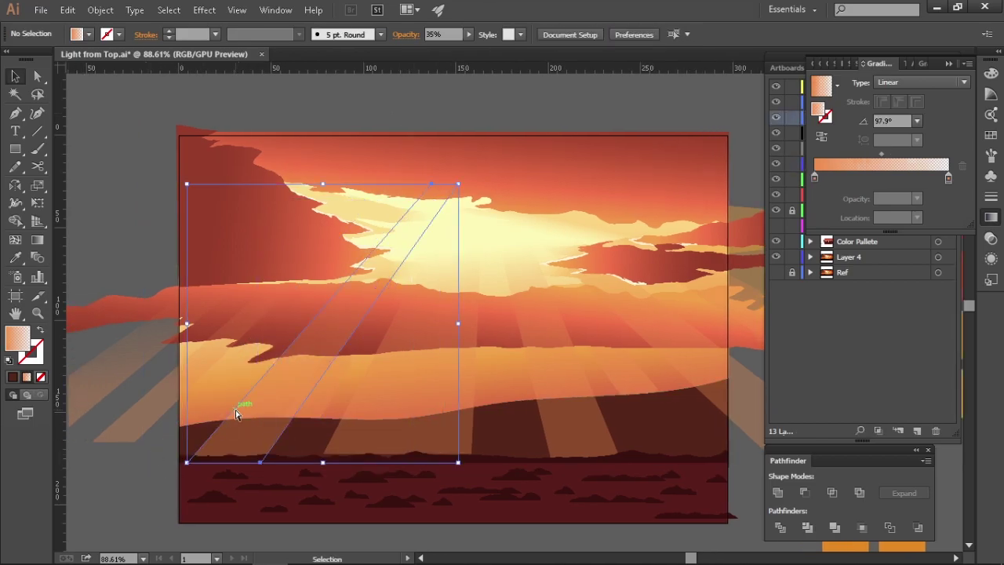
Nudge another light ray left and scale it narrower
click(318, 408)
key(shift+Left)
key(shift+Left)
key(shift+Left)
key(shift+Left)
key(shift+Left)
key(shift+Left)
key(shift+Left)
key(shift+Left)
key(shift+Left)
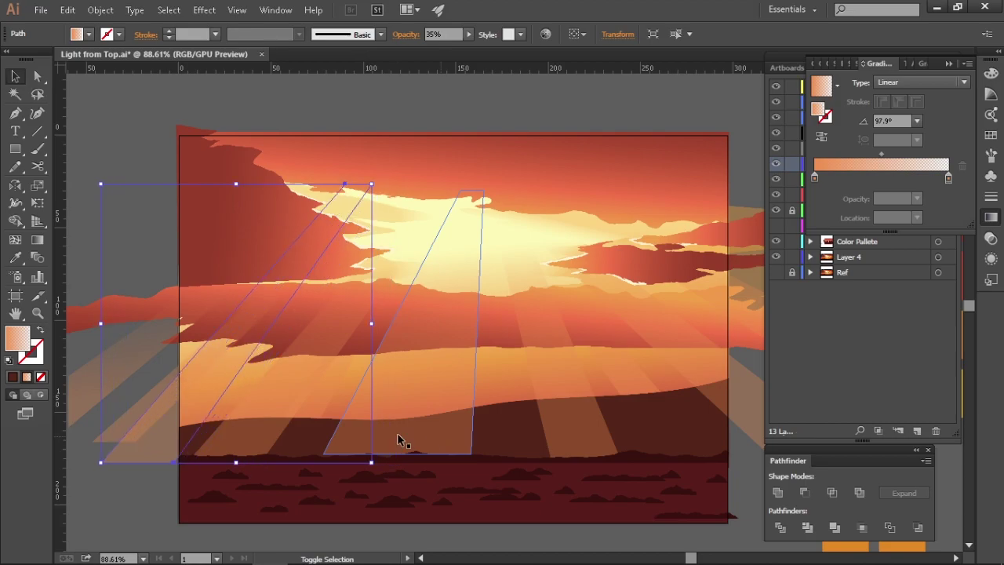
drag(371, 184, 406, 161)
key(ctrl+shift+a)
scroll(201, 434, up, 3)
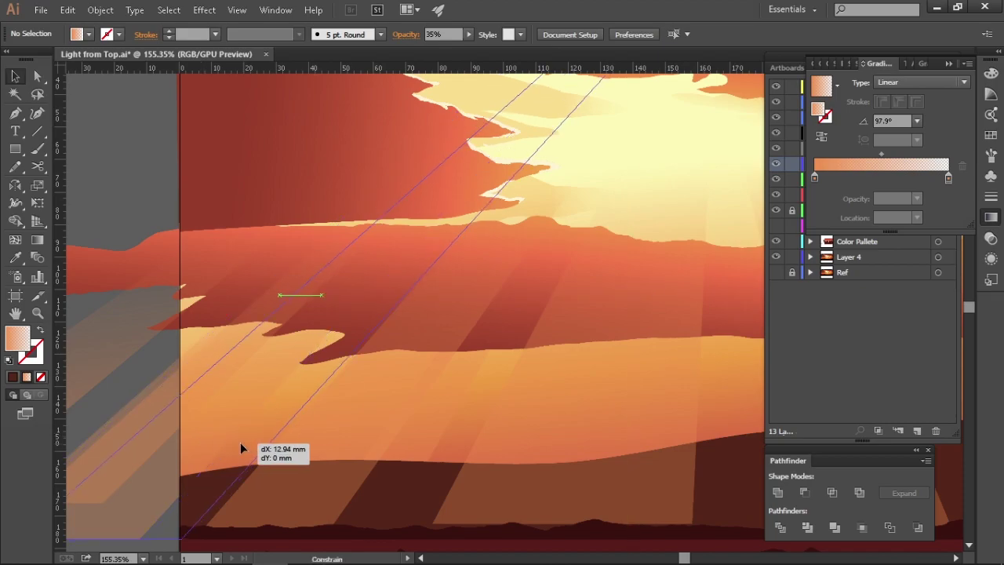
scroll(242, 440, down, 3)
Check the slanted rays, ending with the left light ray selected
key(v)
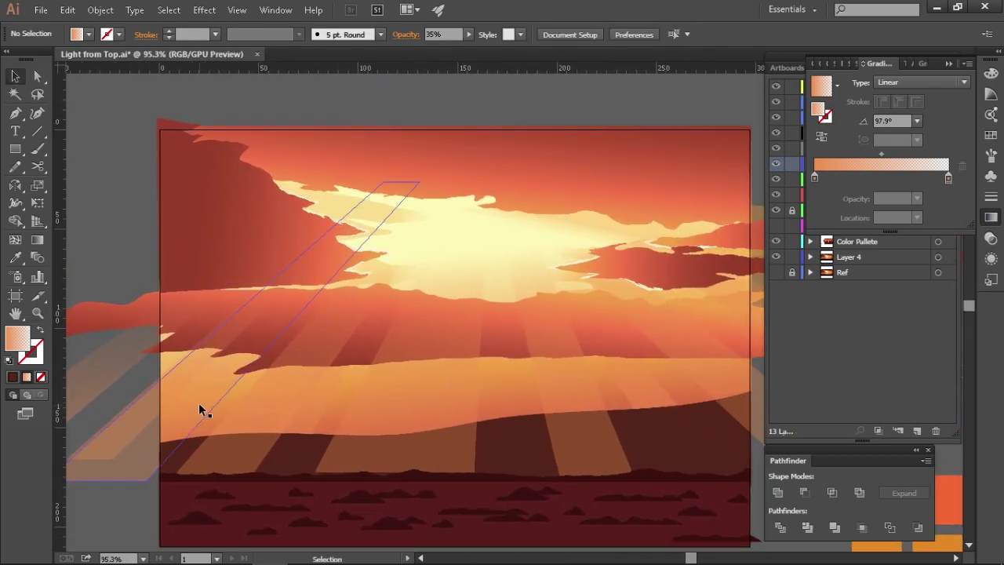
click(287, 399)
key(ctrl+shift+a)
scroll(410, 313, up, 2)
scroll(437, 422, down, 2)
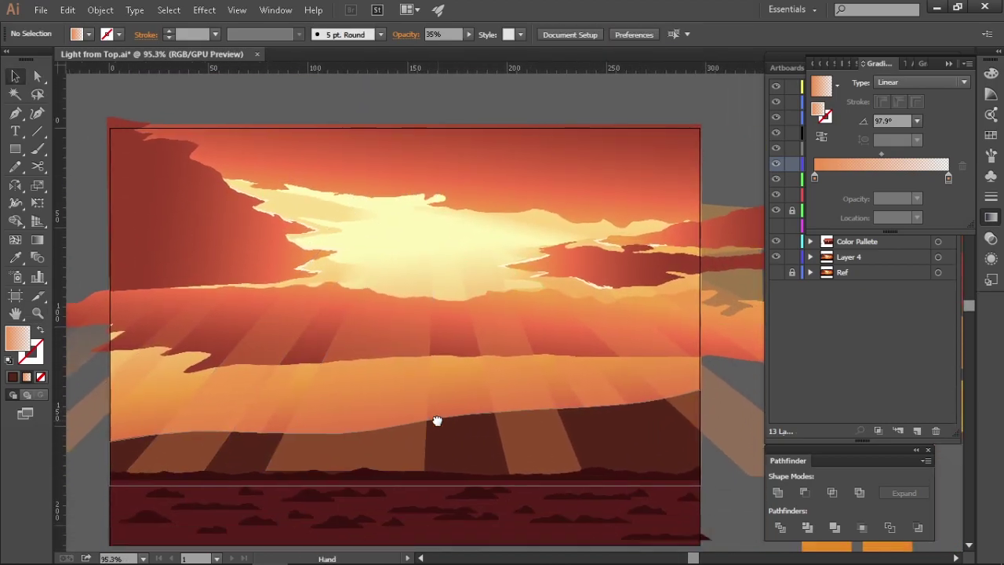
click(256, 417)
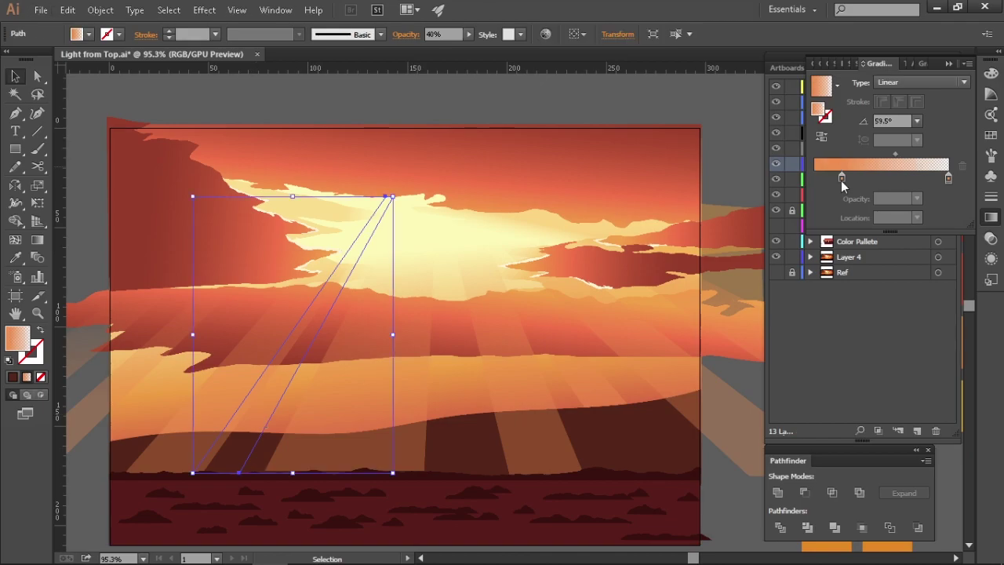
Change the ray's gradient colour to orange #EF8E4D and remove the middle stop
scroll(596, 139, up, 2)
click(596, 139)
double_click(17, 338)
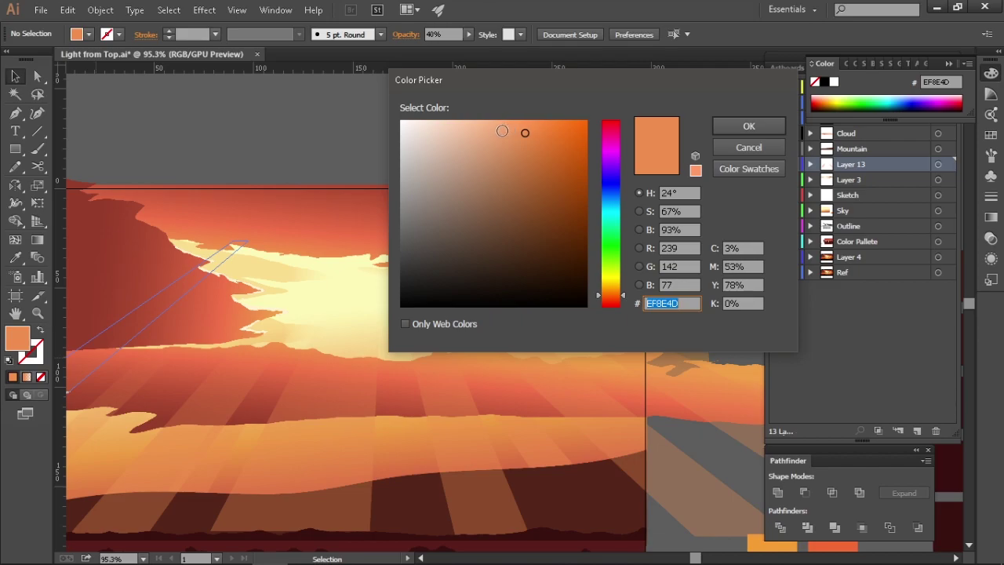
click(750, 126)
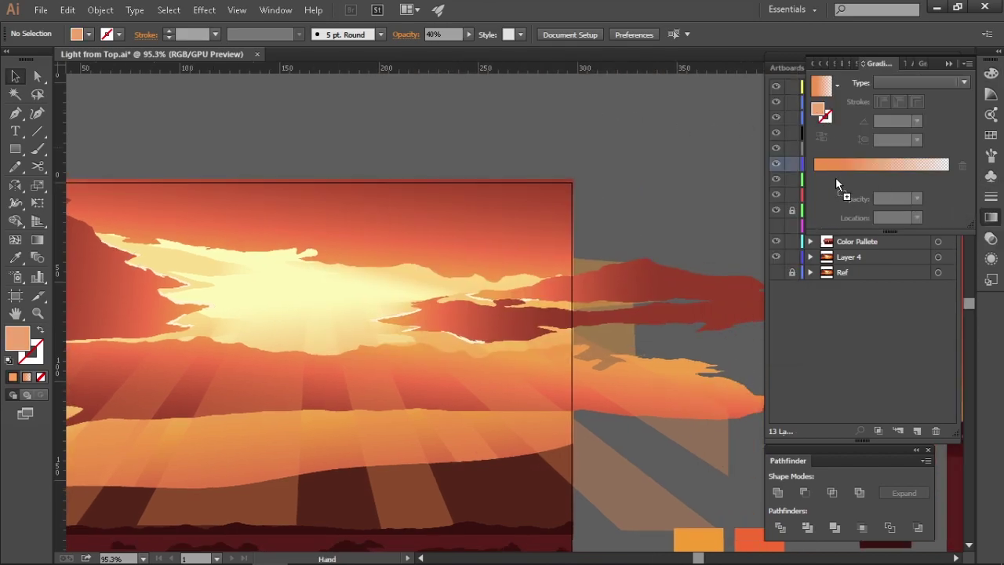
click(963, 167)
Reshape the left ray so it slants toward the sun
scroll(359, 352, up, 3)
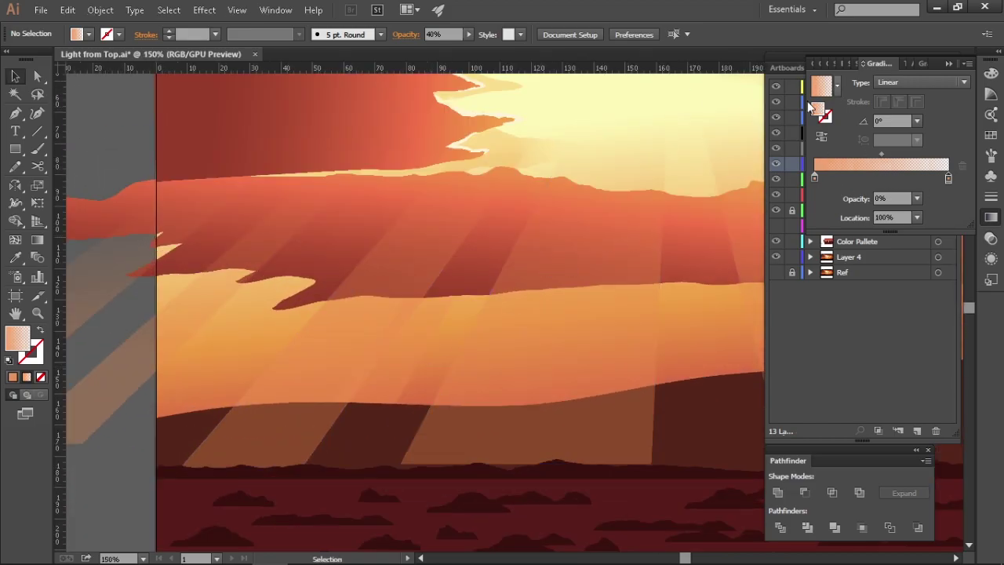
scroll(392, 356, up, 1)
scroll(499, 351, right, 5)
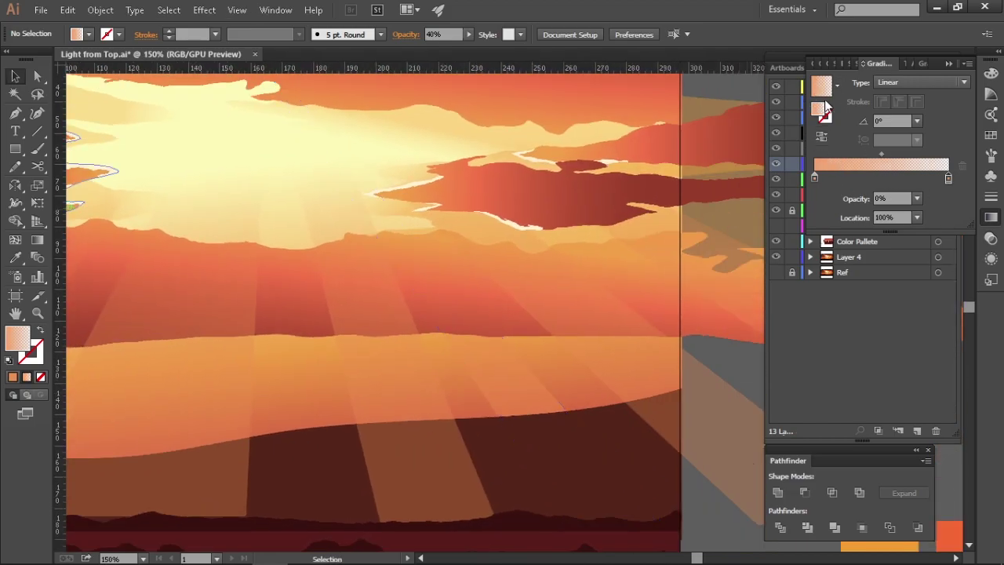
scroll(491, 382, down, 2)
scroll(664, 217, left, 3)
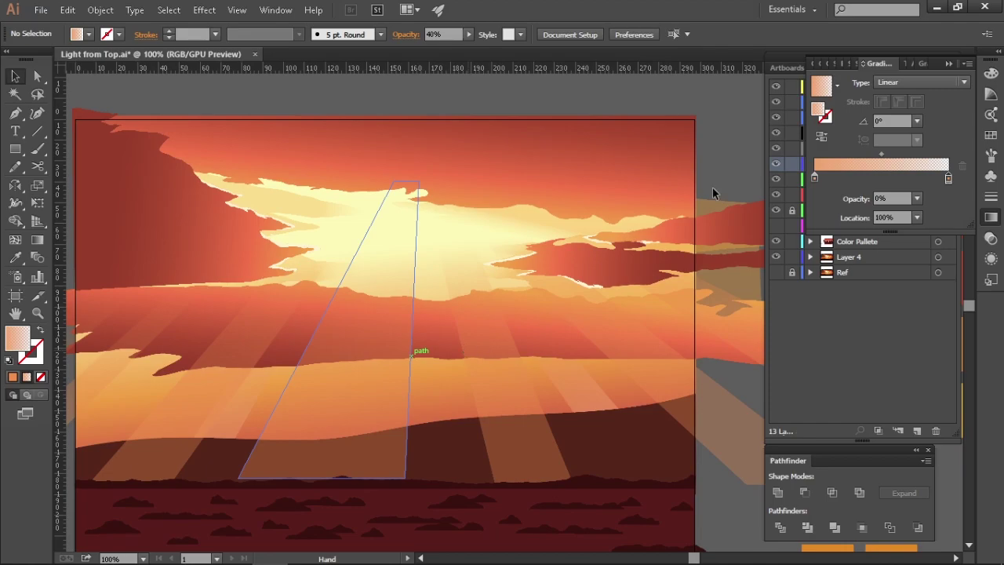
scroll(596, 385, up, 2)
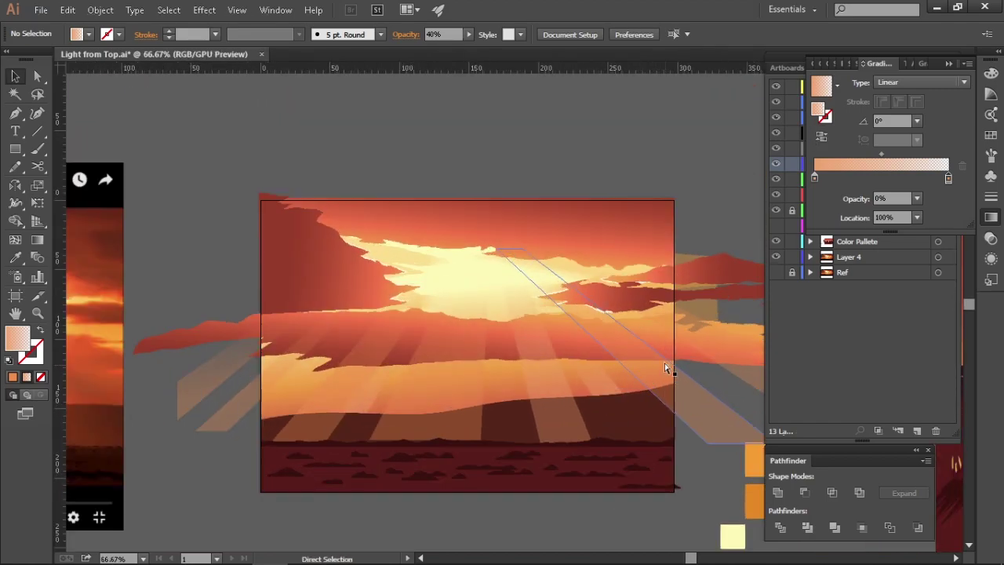
scroll(327, 342, down, 3)
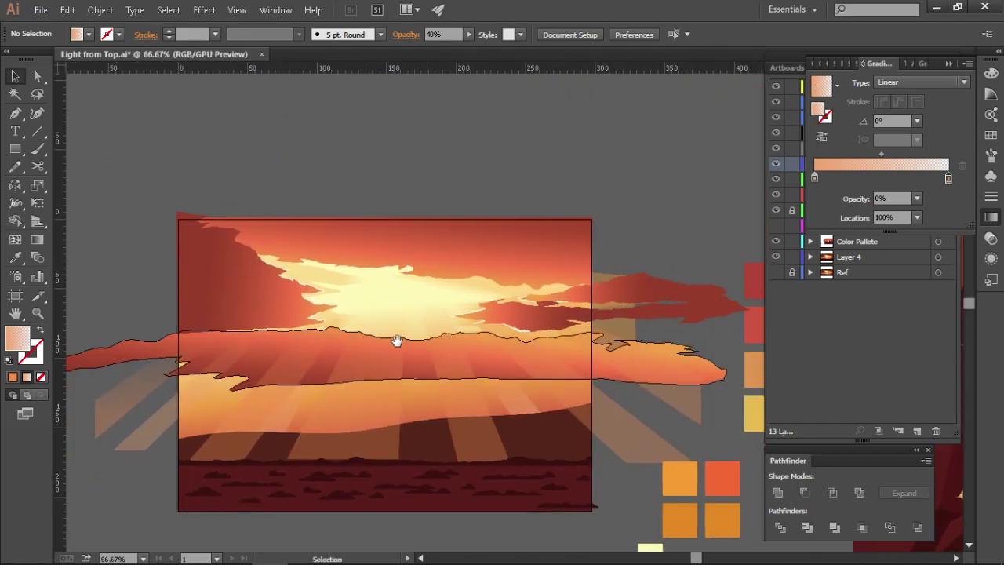
scroll(397, 341, up, 3)
scroll(295, 404, left, 5)
drag(385, 441, 267, 423)
Move a gradient colour stop to about 42% along the ray
scroll(362, 382, left, 2)
key(g)
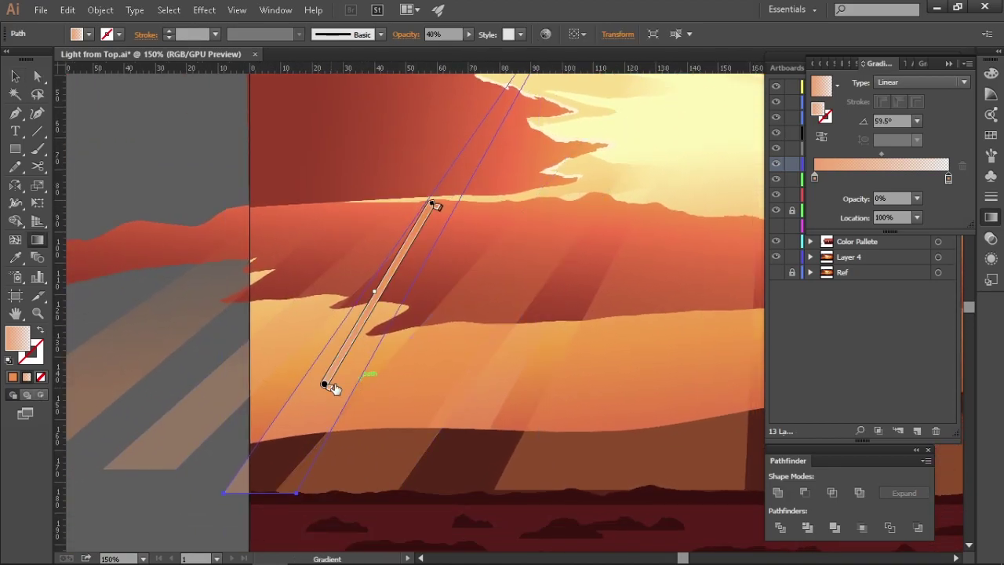
drag(328, 386, 373, 314)
key(v)
scroll(392, 463, down, 2)
scroll(338, 419, down, 2)
Widen the light ray and move it into place
click(338, 419)
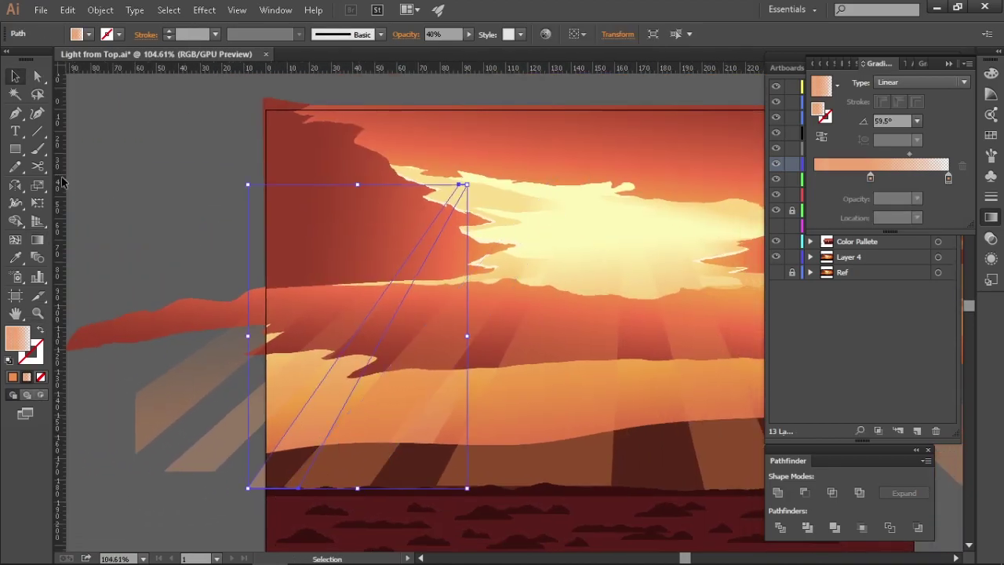
drag(447, 168, 522, 187)
key(v)
click(292, 414)
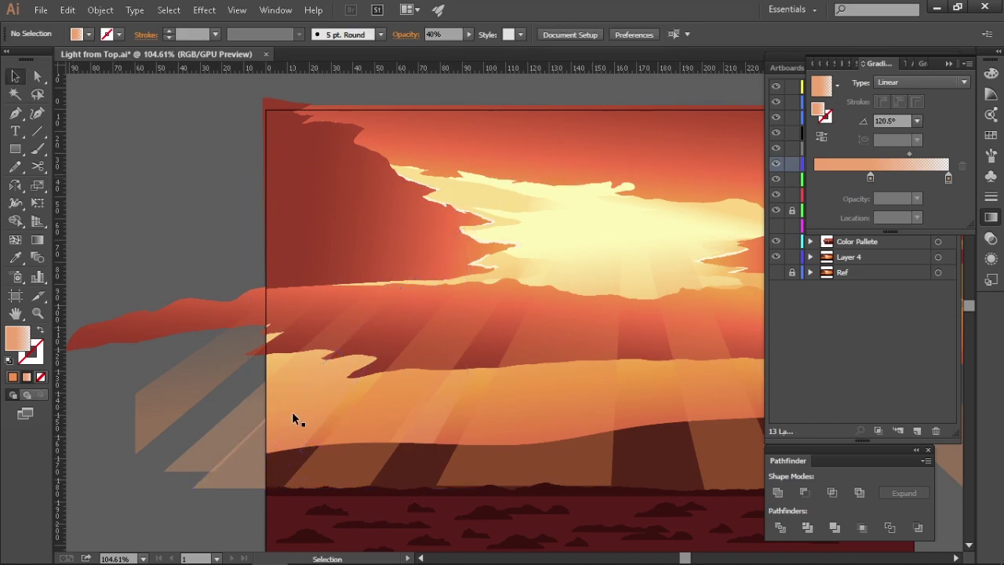
drag(311, 434, 312, 434)
scroll(515, 358, up, 2)
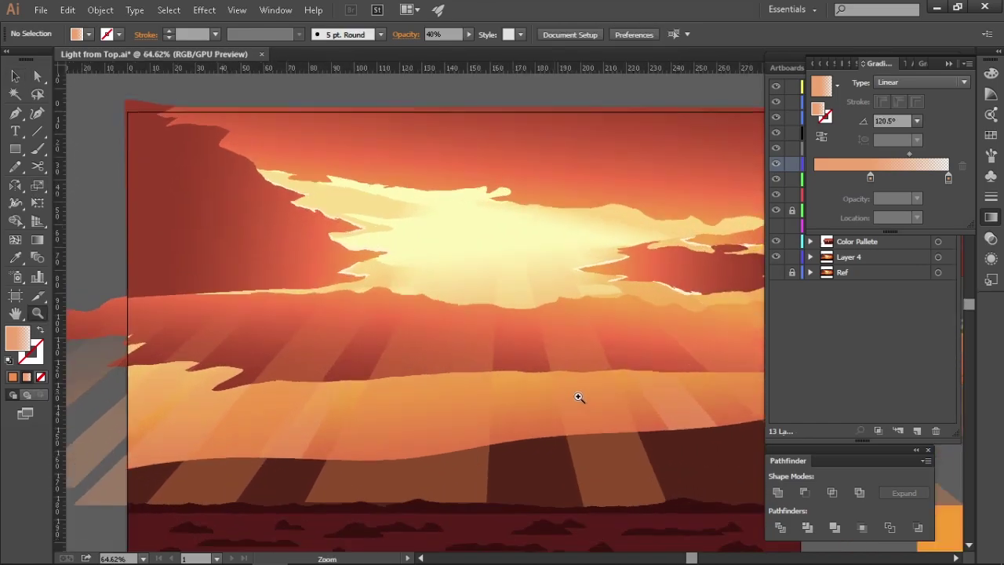
click(255, 389)
click(240, 485)
scroll(161, 511, down, 3)
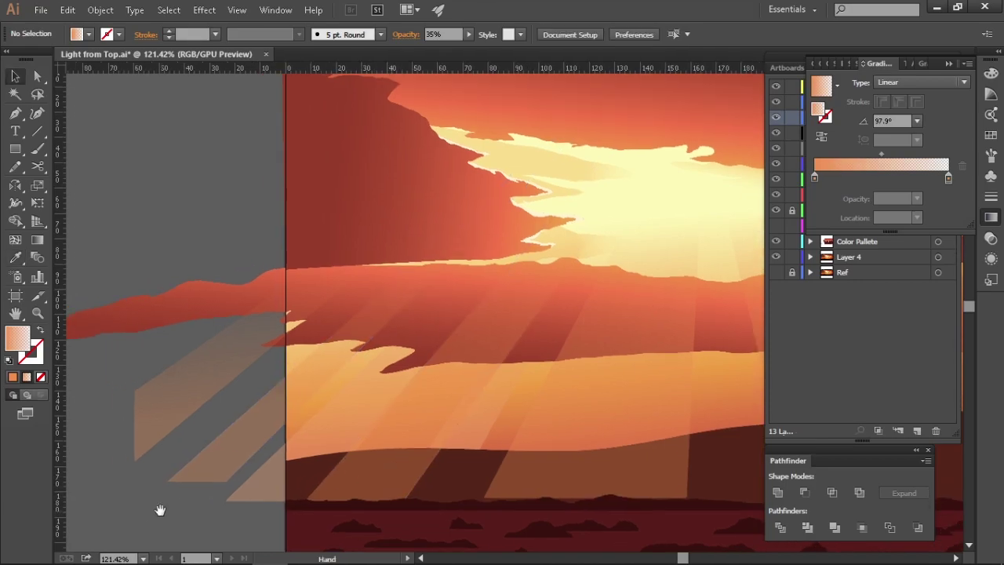
Reflect a copy of the ray into an X shape and move it left
scroll(326, 370, up, 2)
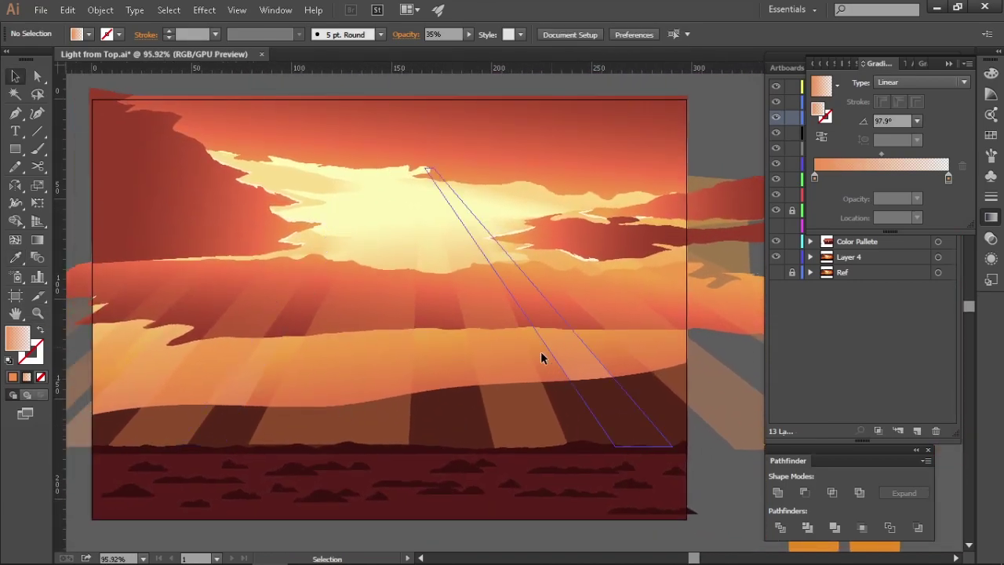
drag(244, 400, 362, 334)
key(o)
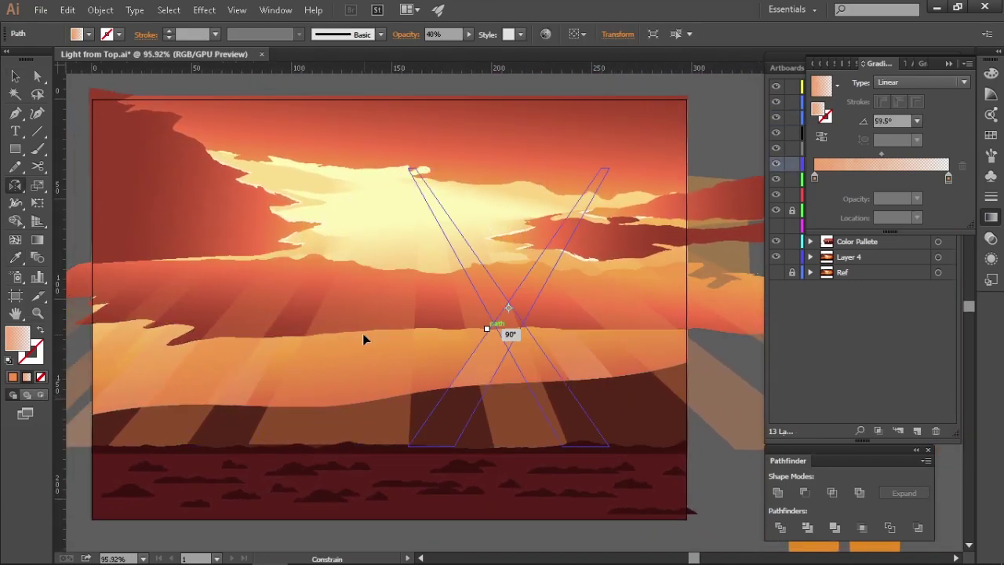
drag(552, 372, 452, 372)
Scale the new ray narrower, to about 61% width
key(s)
drag(288, 138, 345, 145)
drag(430, 360, 481, 365)
click(38, 185)
drag(423, 142, 439, 142)
Adjust the ray's bottom anchors so its base meets the ground line, about 9.59 mm right
key(a)
drag(480, 445, 449, 446)
drag(490, 415, 506, 470)
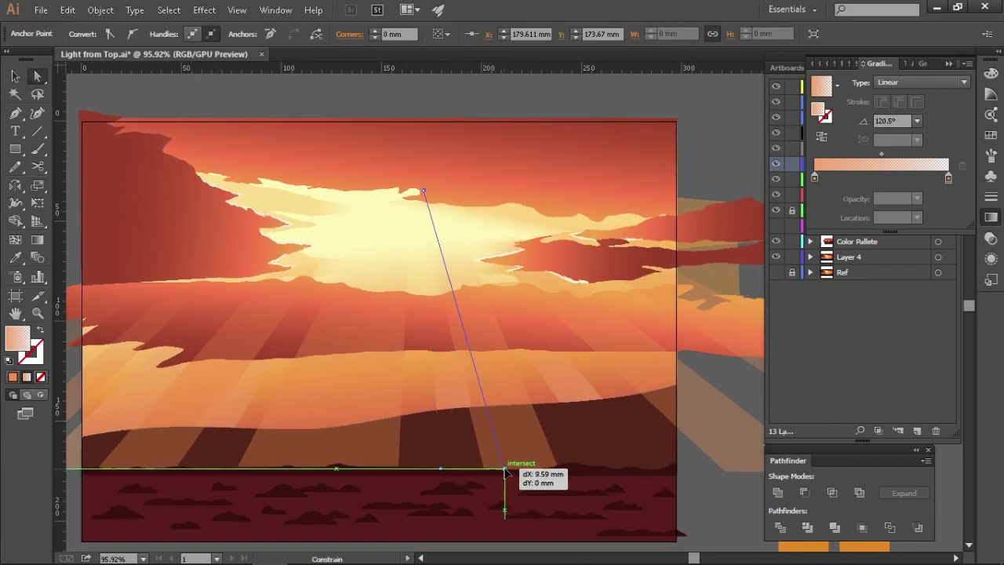
key(v)
key(ctrl+shift+a)
ctrl+alt+click(507, 121)
Zoom out to compare the artwork with the reference images
alt+click(574, 172)
click(581, 262)
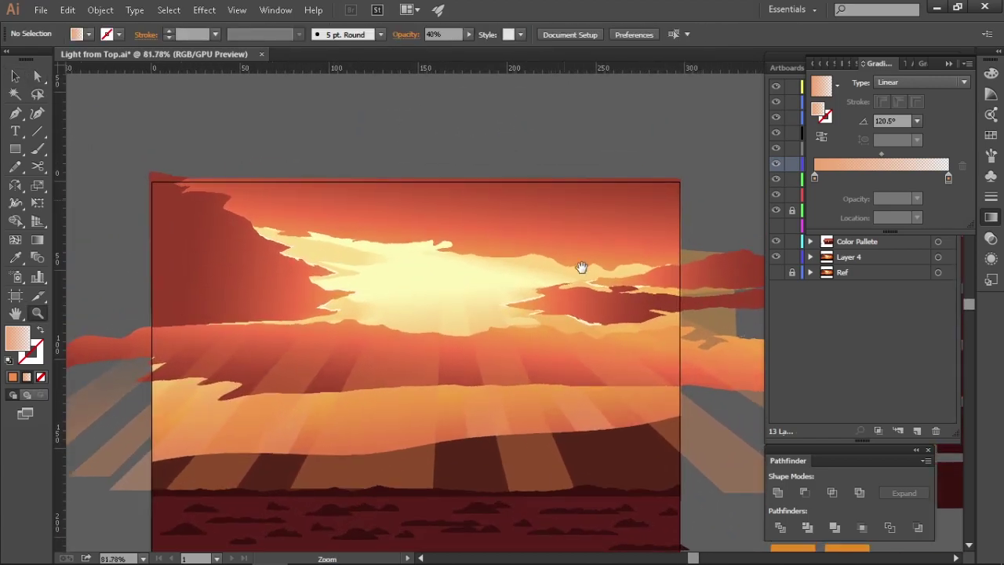
alt+click(520, 332)
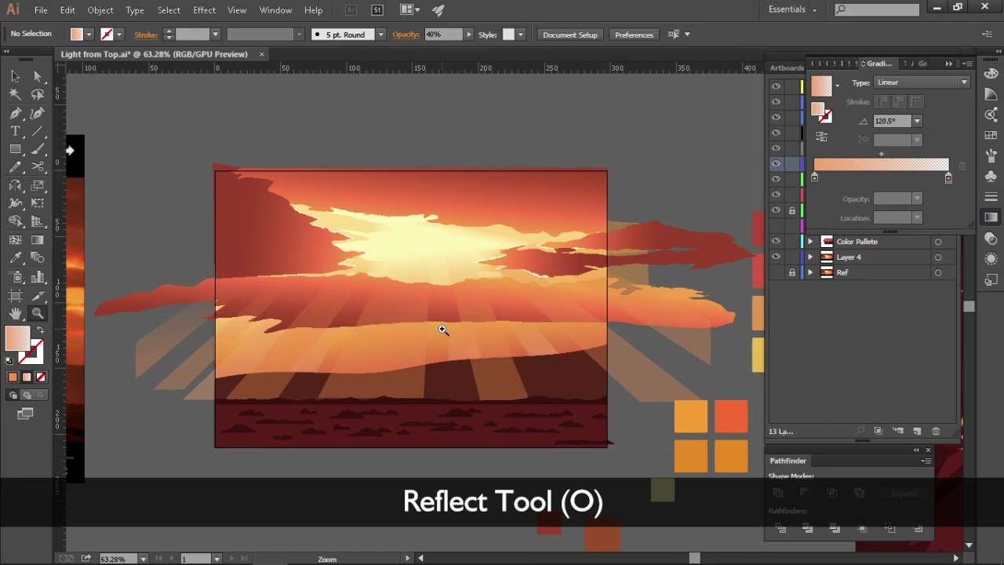
alt+click(495, 332)
drag(495, 332, 424, 295)
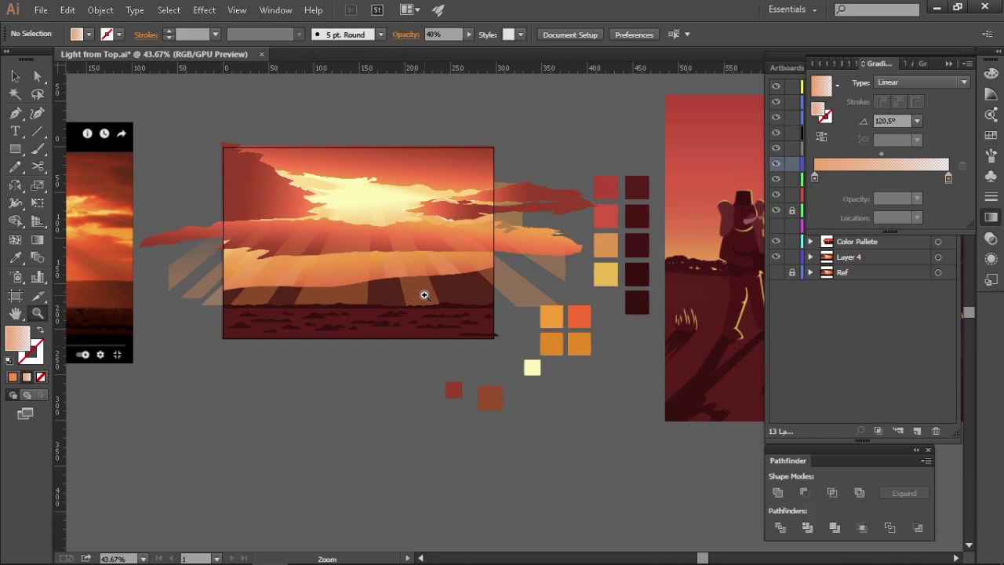
click(424, 295)
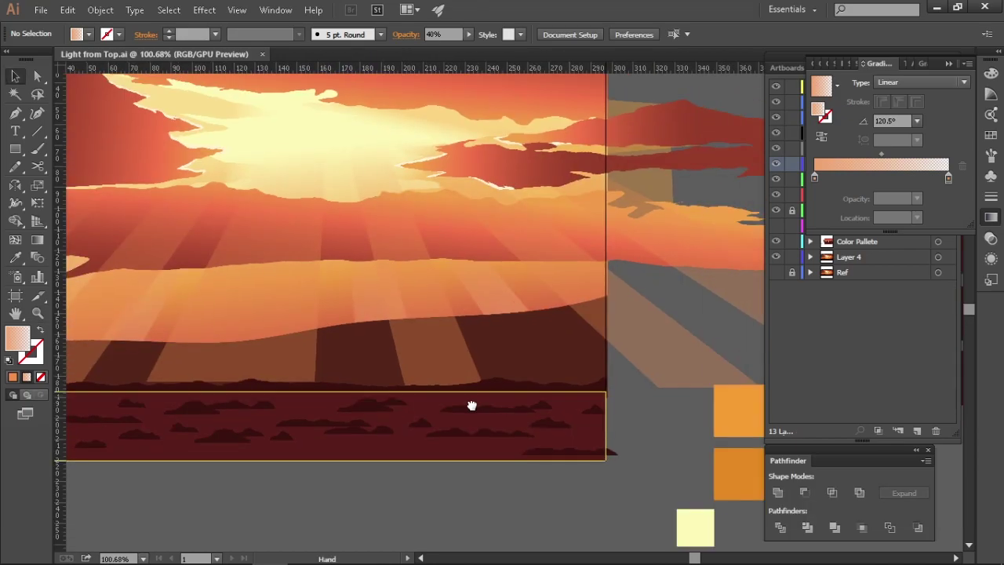
Shear one of the light rays to change its slant
ctrl+click(514, 303)
key(s)
drag(294, 321, 499, 378)
key(z)
drag(538, 343, 450, 423)
drag(429, 469, 523, 422)
Change the ground rectangle's fill colour to #56291B
click(440, 376)
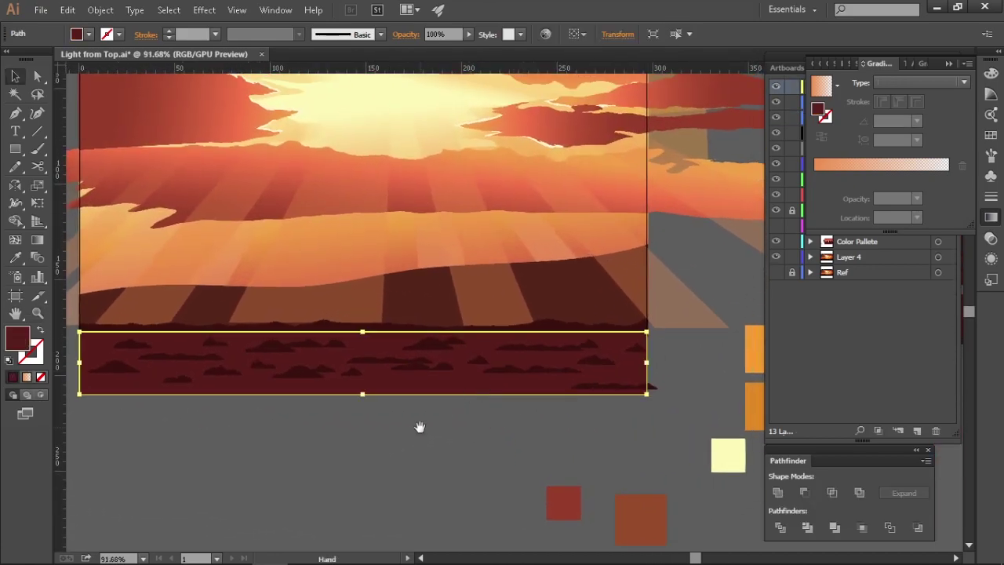
key(i)
key(v)
scroll(385, 459, up, 1)
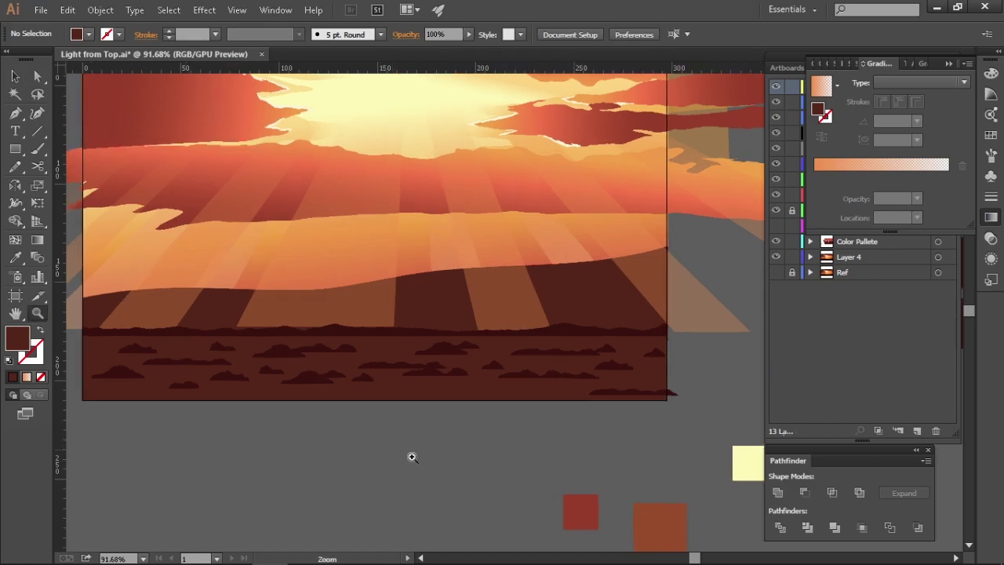
double_click(18, 338)
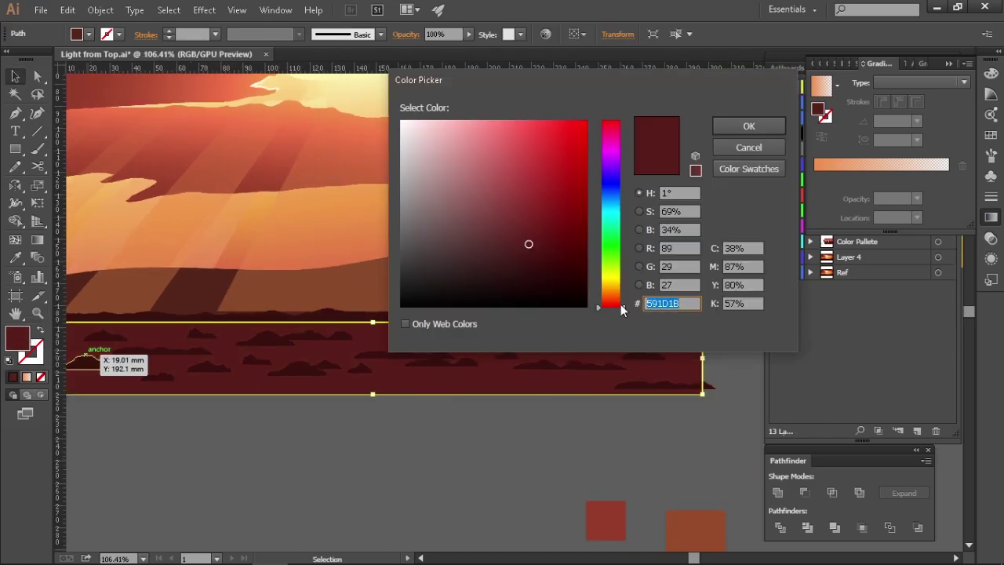
key(Return)
click(533, 435)
Reselect the ground and apply the brown #56291B fill
key(z)
scroll(445, 444, down, 3)
scroll(470, 455, up, 4)
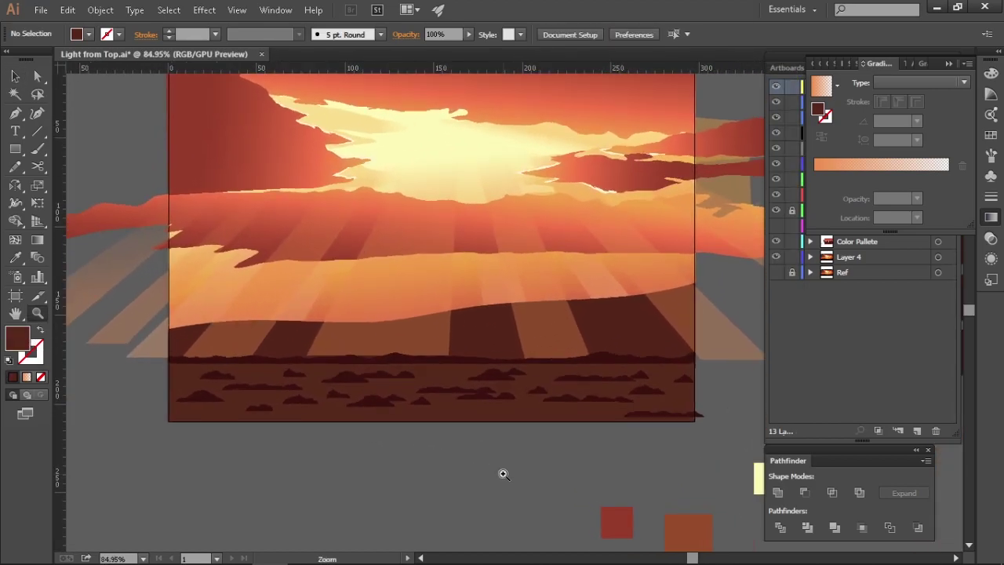
key(v)
click(463, 386)
double_click(18, 337)
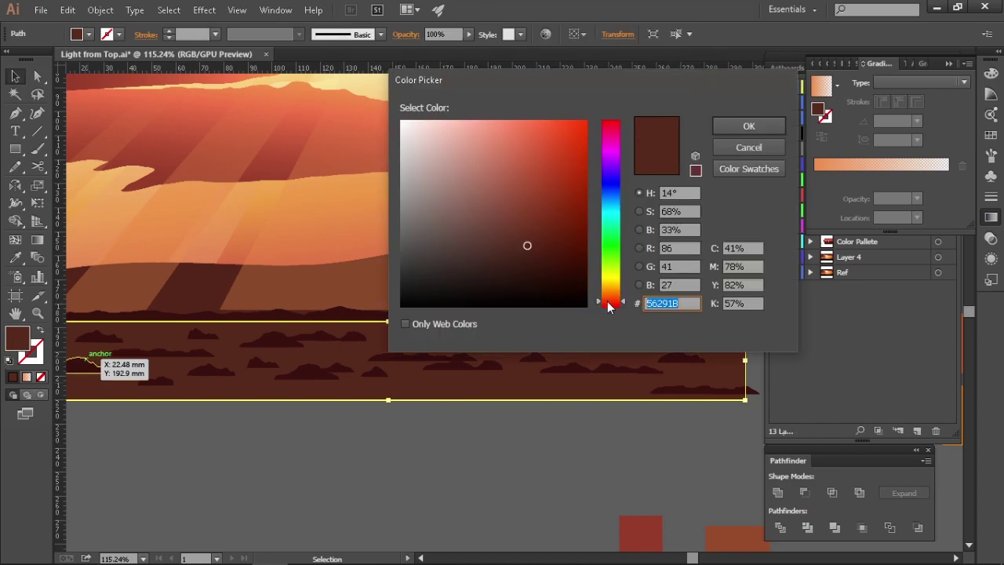
key(Return)
scroll(497, 437, down, 3)
scroll(471, 424, up, 3)
Select all rocks via Select > Same > Fill Color, recolour them #381610, and add a top layer
click(486, 404)
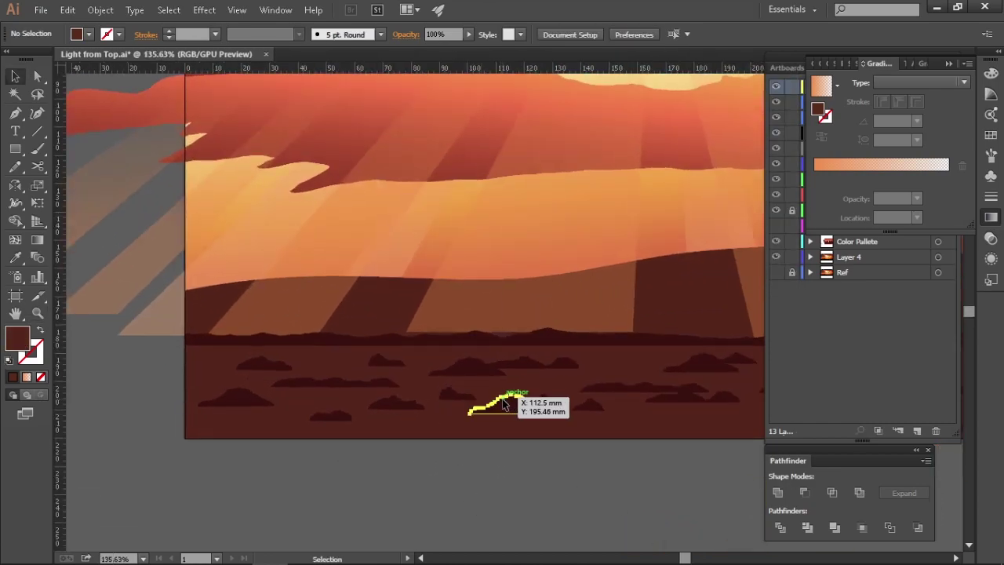
click(181, 11)
mouse_move(186, 150)
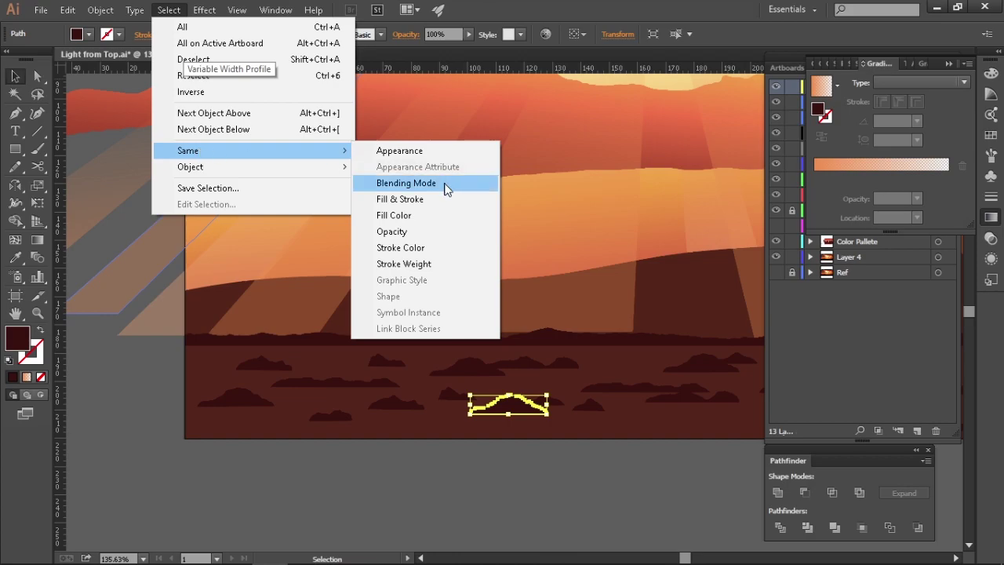
click(458, 215)
drag(470, 424, 323, 405)
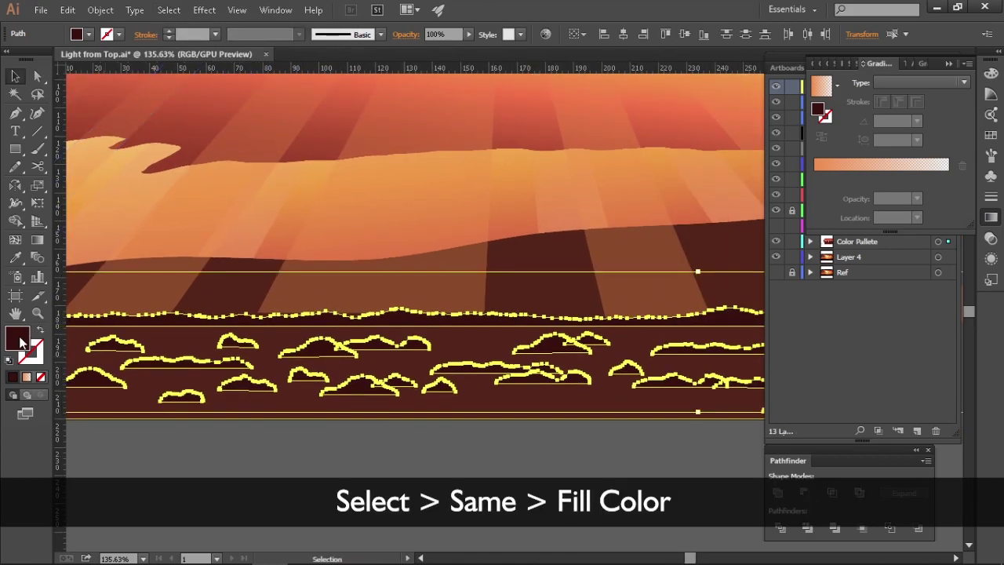
double_click(19, 339)
drag(615, 306, 615, 303)
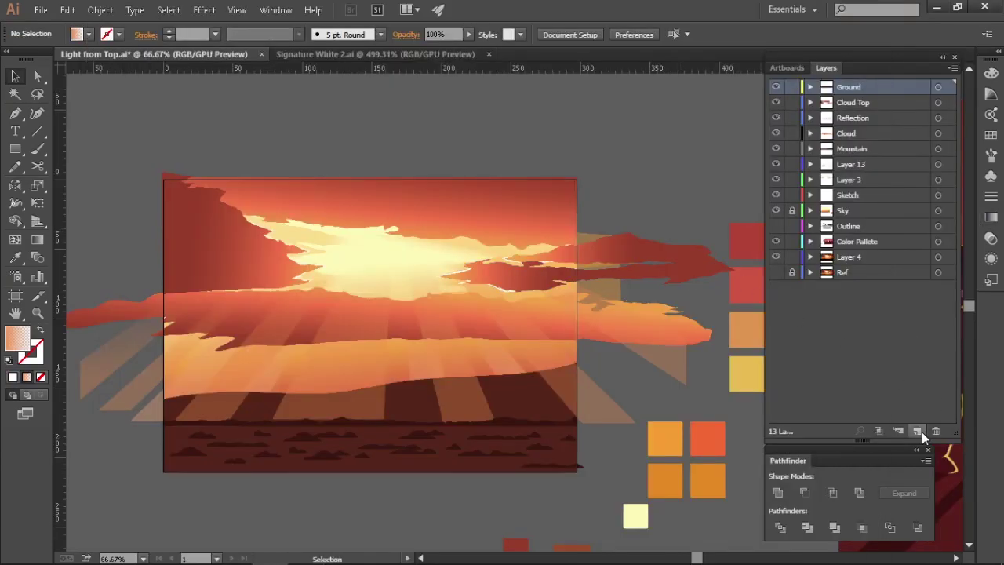
click(917, 431)
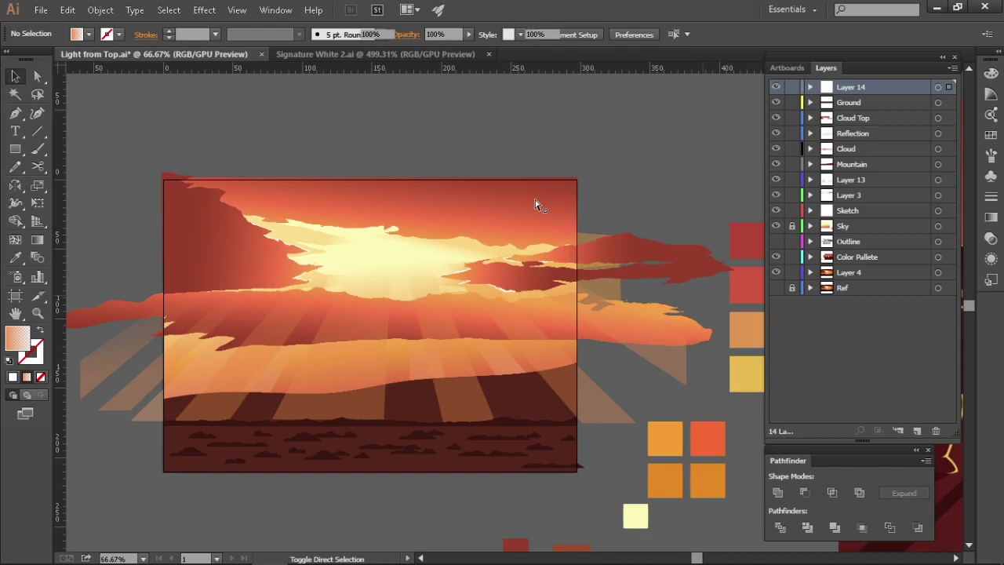
Paste the white signature image and nudge it lower into the ground's bottom-right corner
key(ctrl+v)
scroll(564, 332, up, 5)
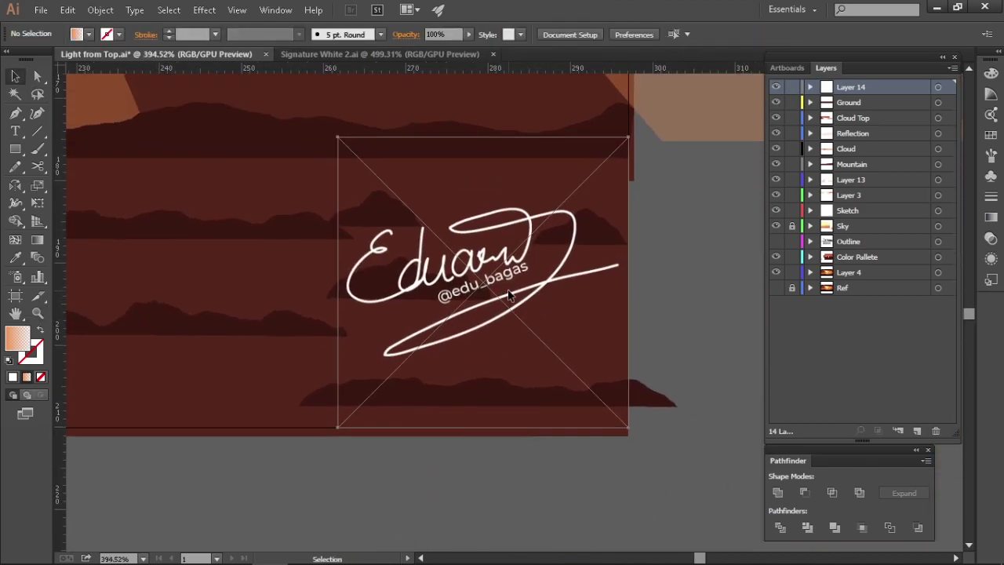
drag(509, 298, 509, 346)
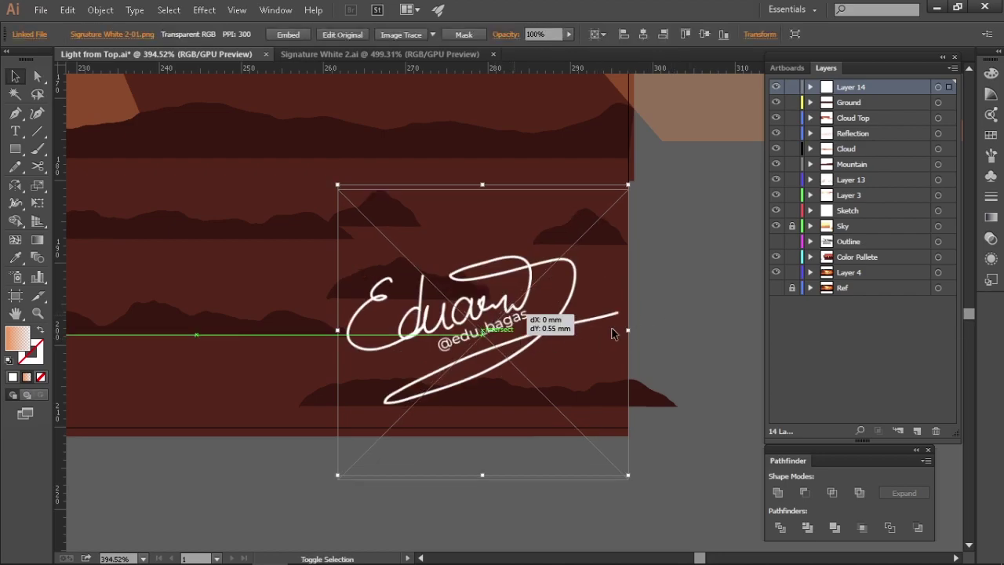
scroll(518, 322, down, 5)
scroll(590, 336, down, 2)
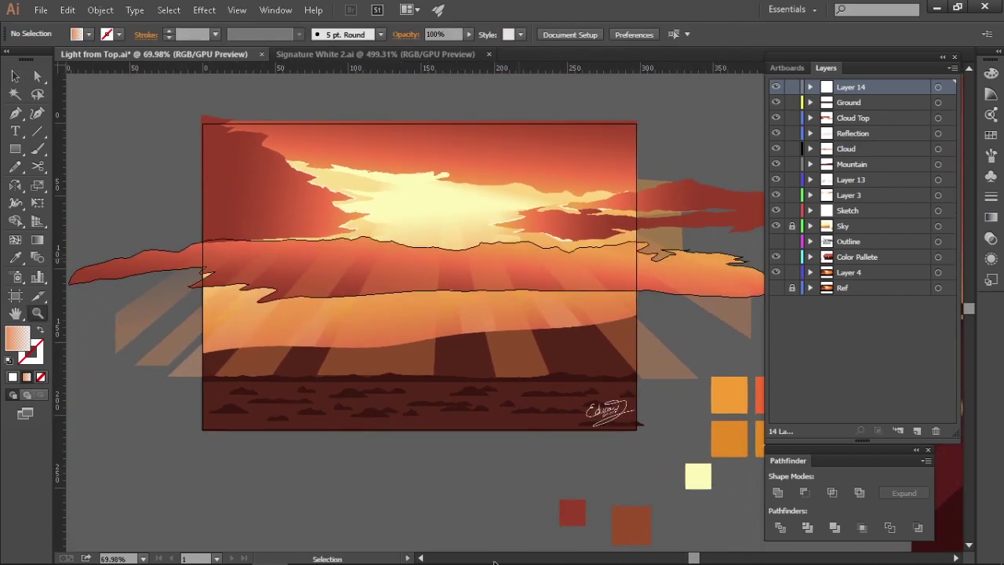
scroll(758, 299, down, 3)
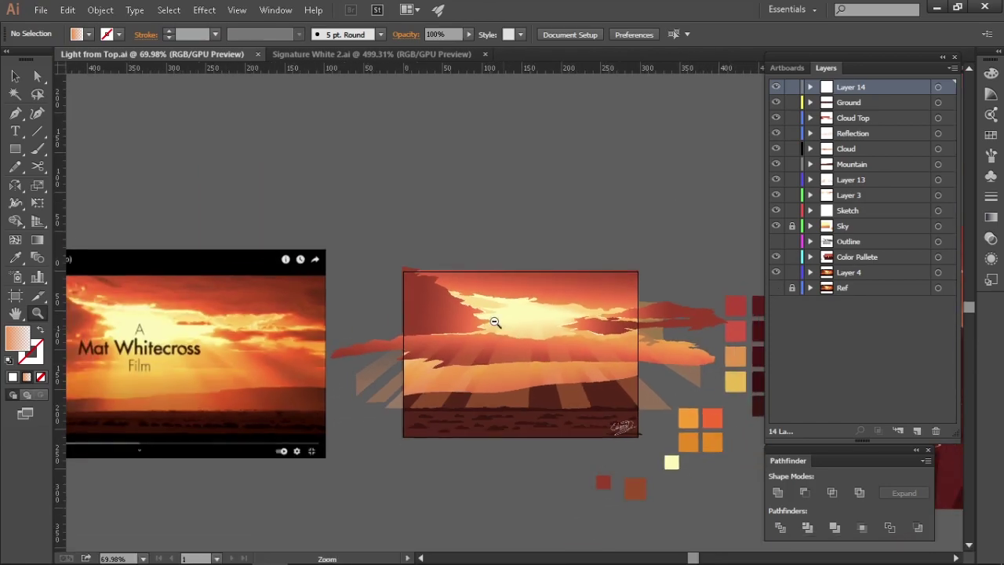
Hide the Color Pallete, Layer 4 and Ref layers so only the artwork shows
click(778, 277)
key(v)
drag(778, 276, 673, 365)
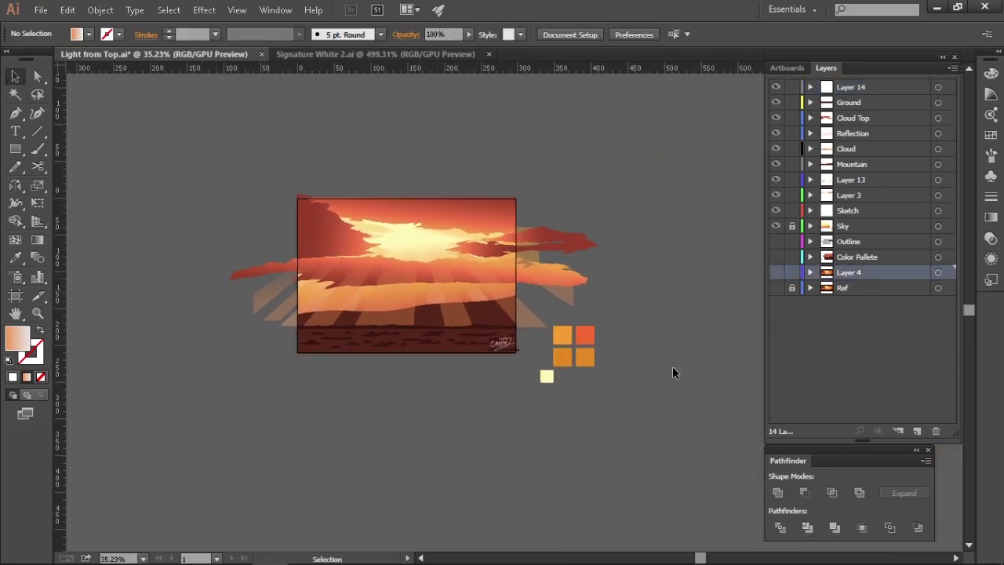
click(776, 256)
click(547, 376)
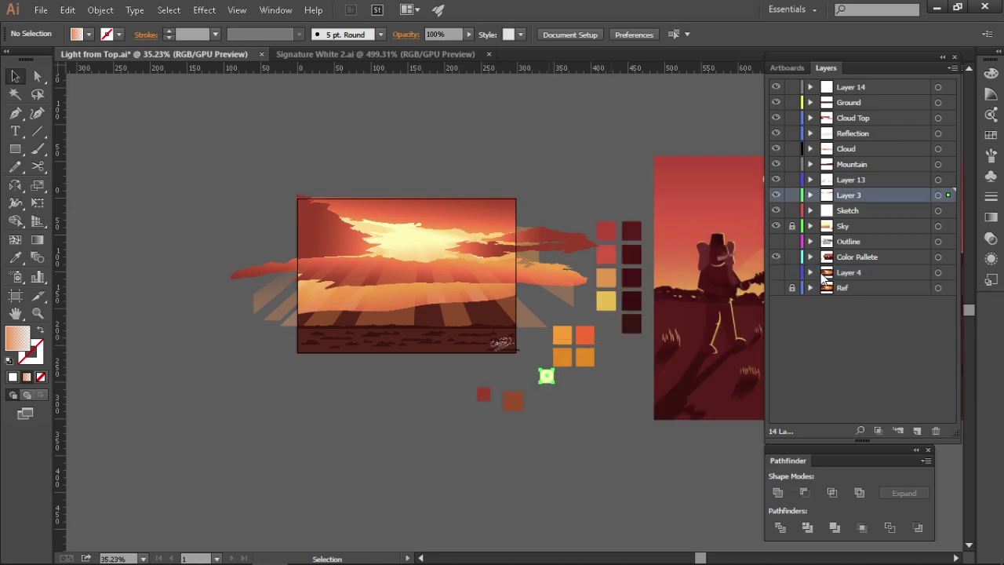
click(776, 256)
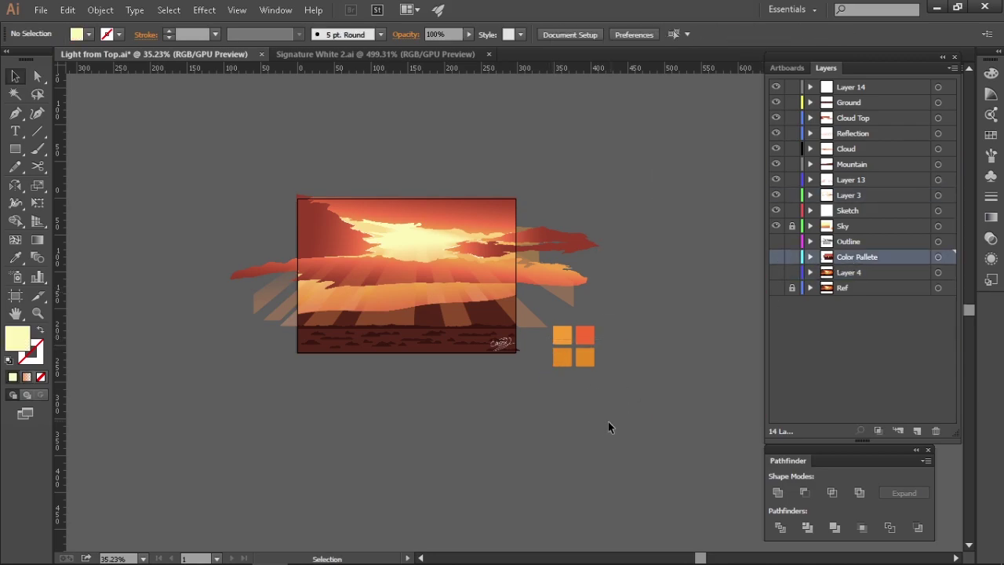
click(589, 359)
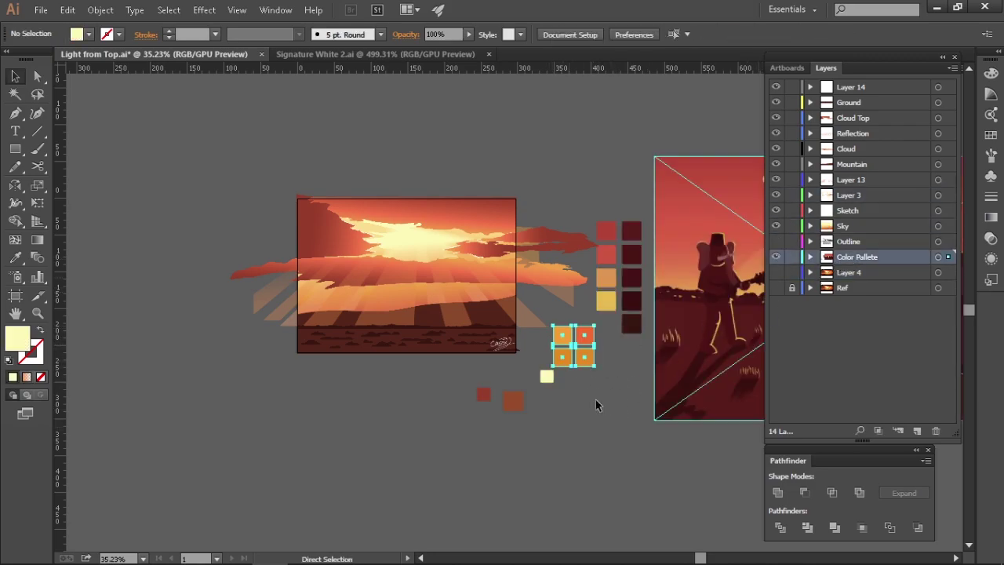
Centre and zoom in on the finished artwork, then bring up the Export settings
drag(576, 403, 653, 387)
key(ctrl+space)
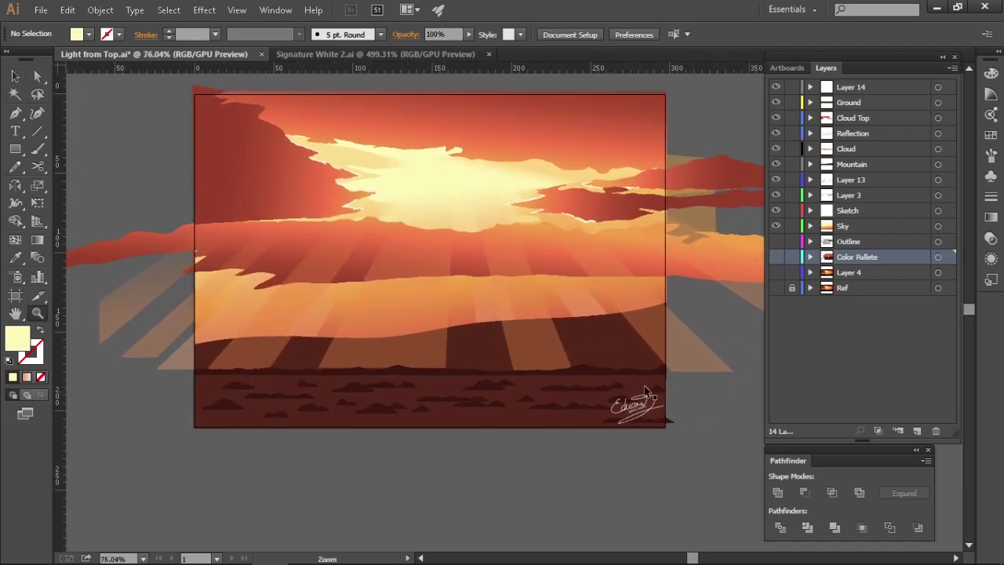
key(ctrl+shift+e)
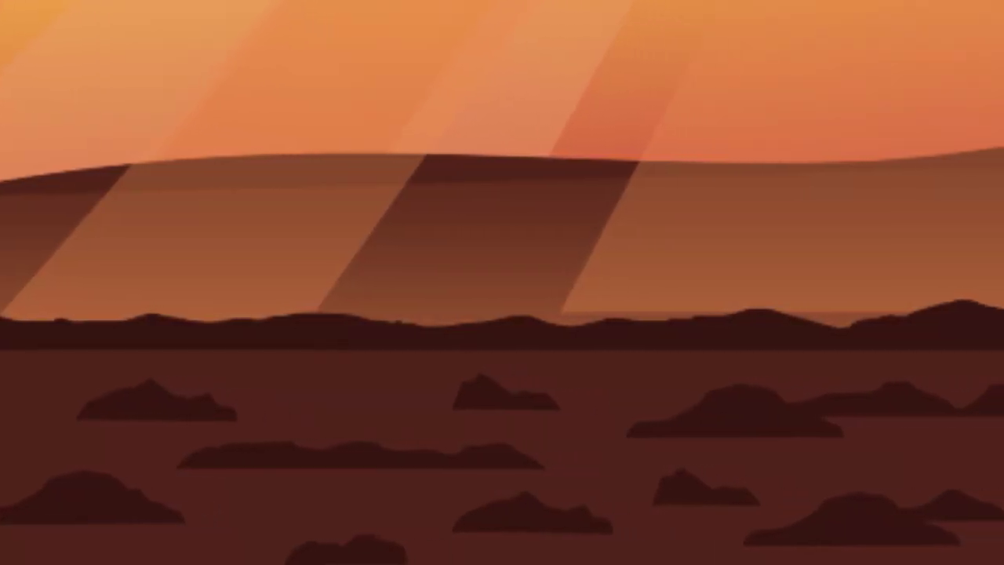